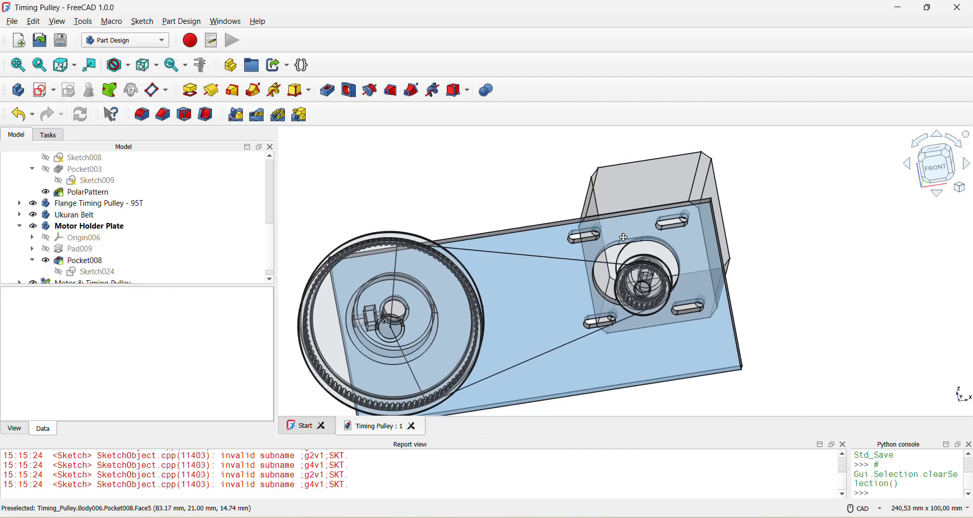
Set the X position of the Motor & Timing Pulley group to 0 mm.
middle_click_drag(608, 241, 638, 225)
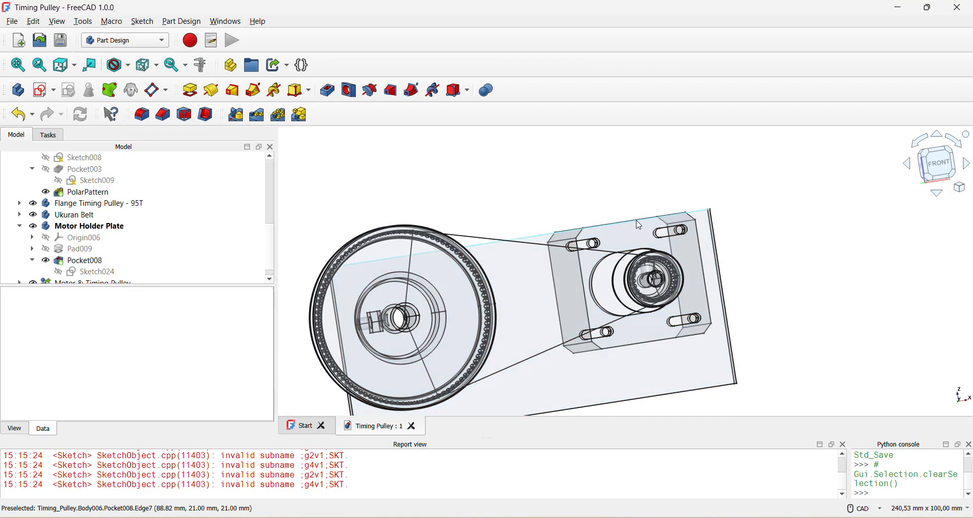
key("2")
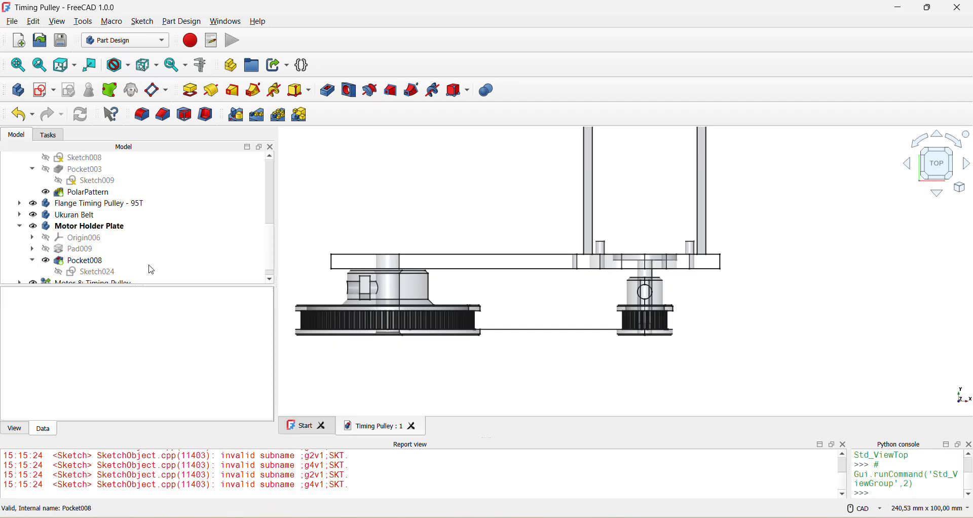
left_click(20, 227)
left_click(91, 274)
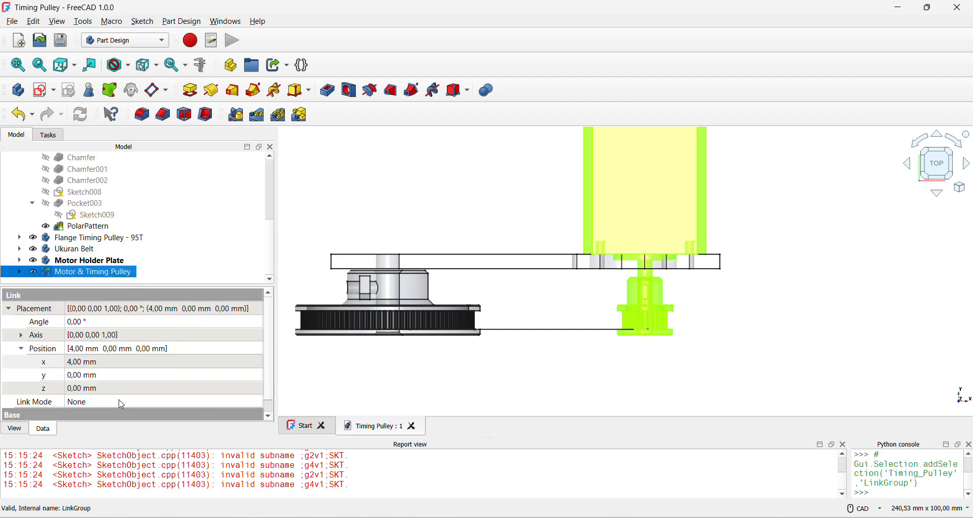
left_click(142, 361)
type("0")
key("Return")
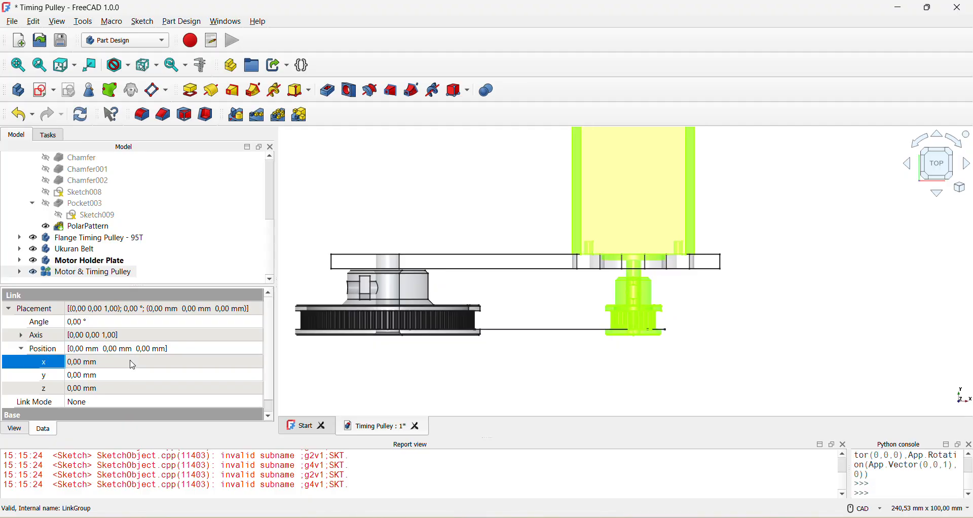
left_click(742, 331)
Switch to Firefox and examine the GMB North America picture of a timing belt with tensioner pulleys among the image results.
key("1")
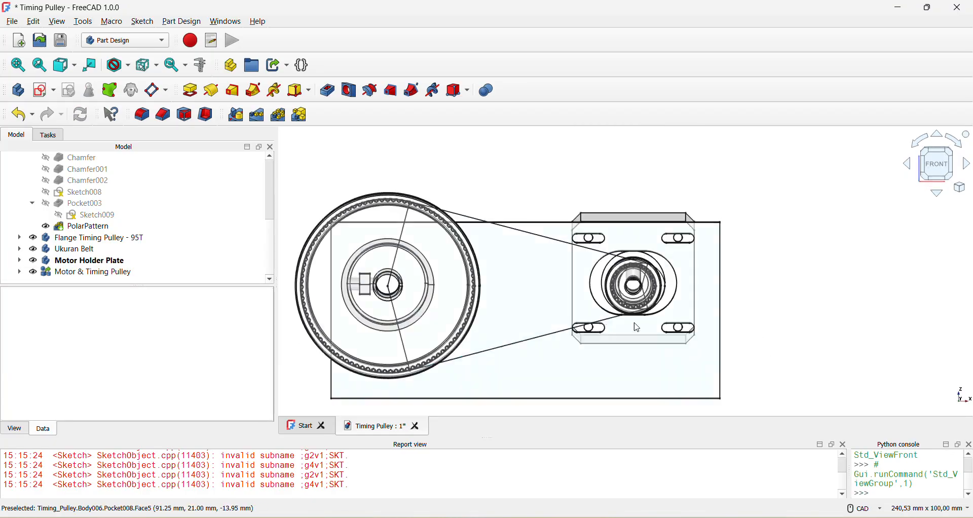
scroll(598, 316, "up", 2)
scroll(492, 267, "down", 1)
scroll(494, 272, "down", 1)
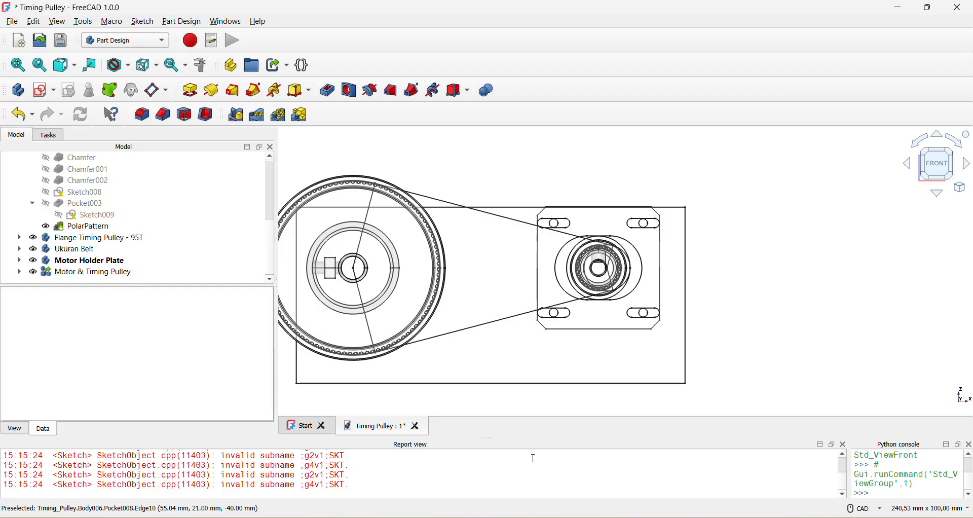
mouse_move(530, 517)
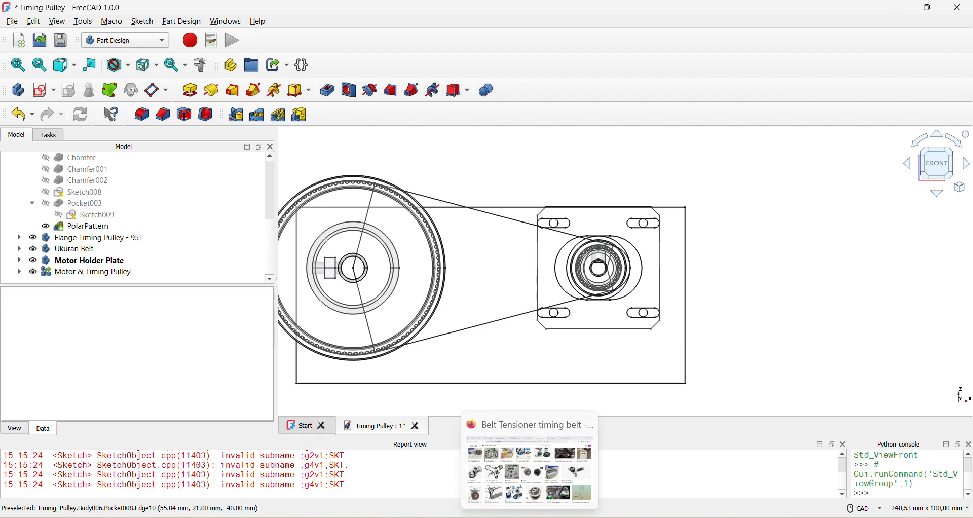
left_click(530, 517)
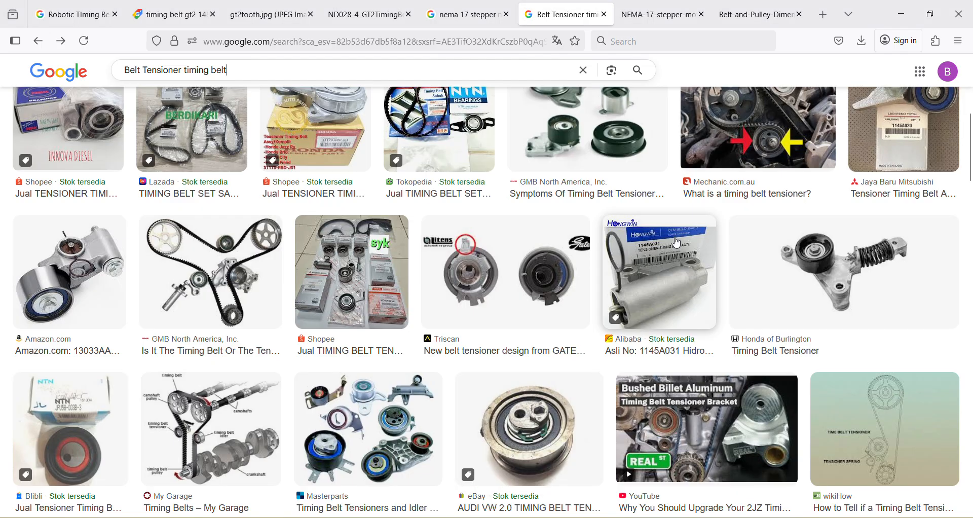
left_click(193, 299)
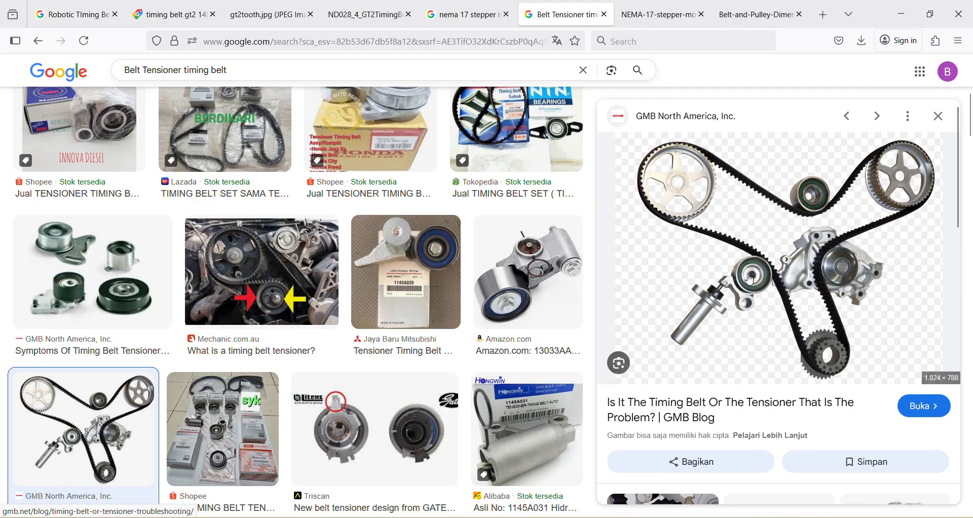
key("alt+Tab")
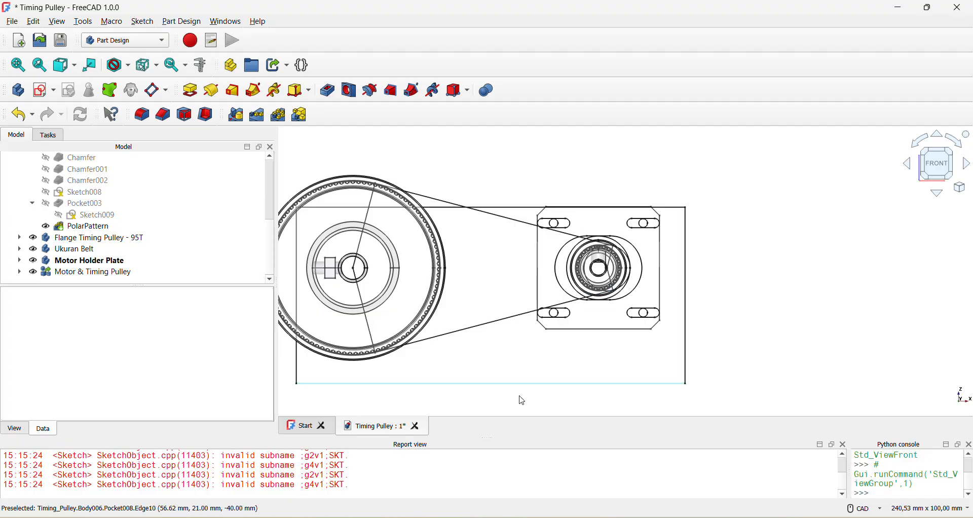
Back in FreeCAD, examine the belt run between the two pulleys from above and from the front.
key("2")
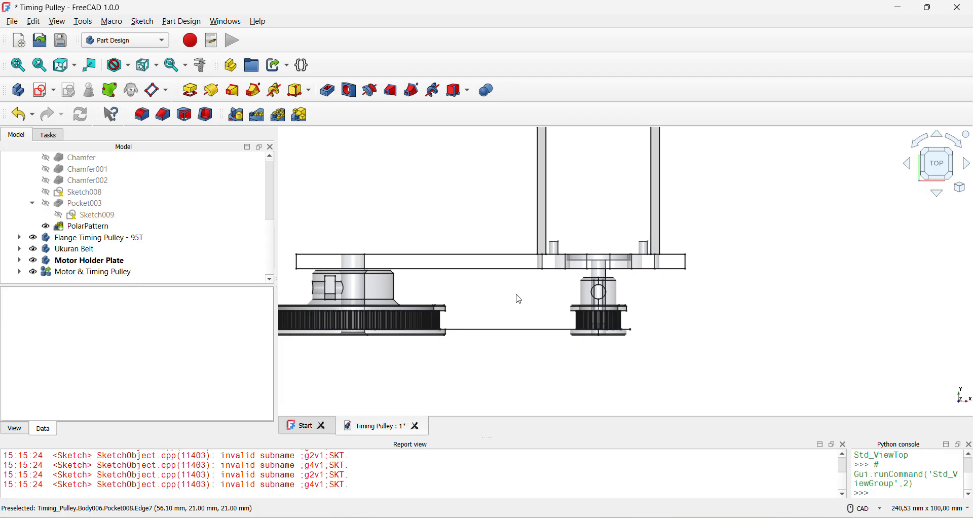
key("1")
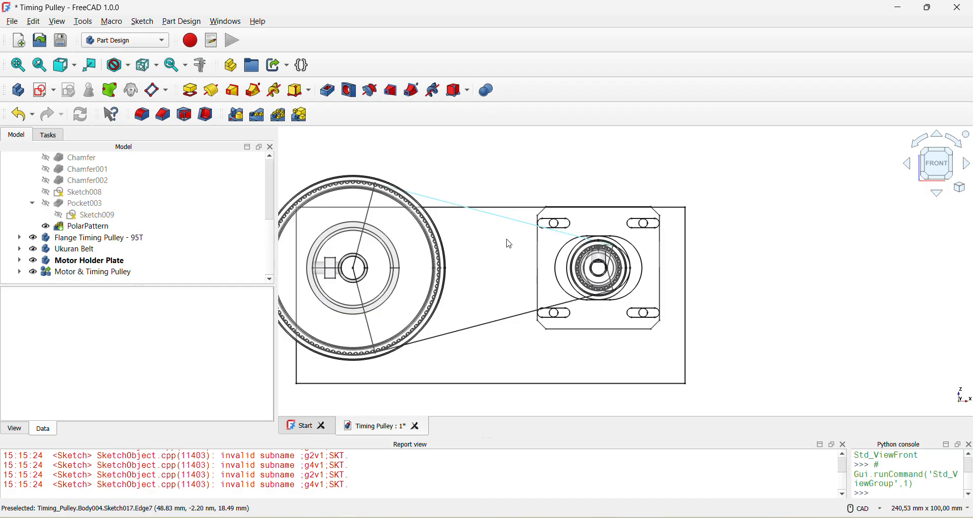
scroll(510, 245, "down", 3)
scroll(609, 218, "up", 5)
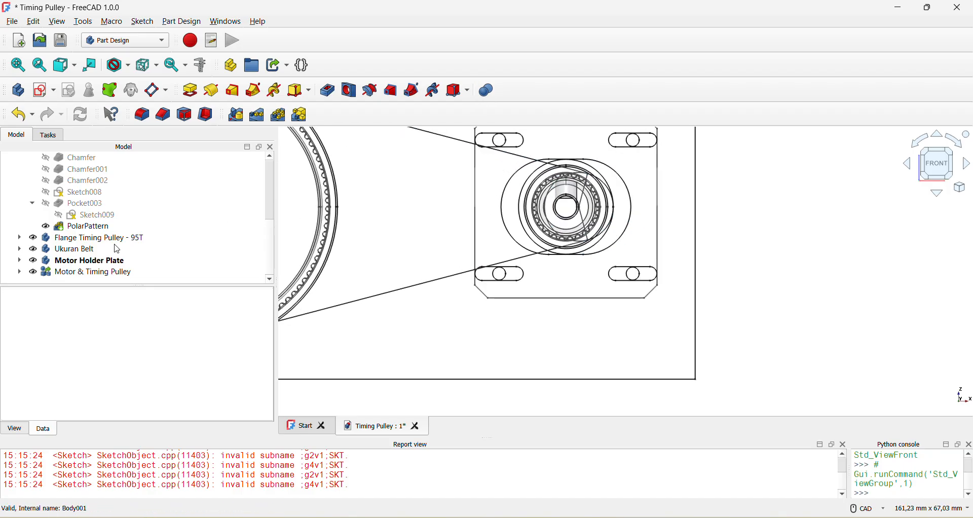
scroll(637, 220, "down", 3)
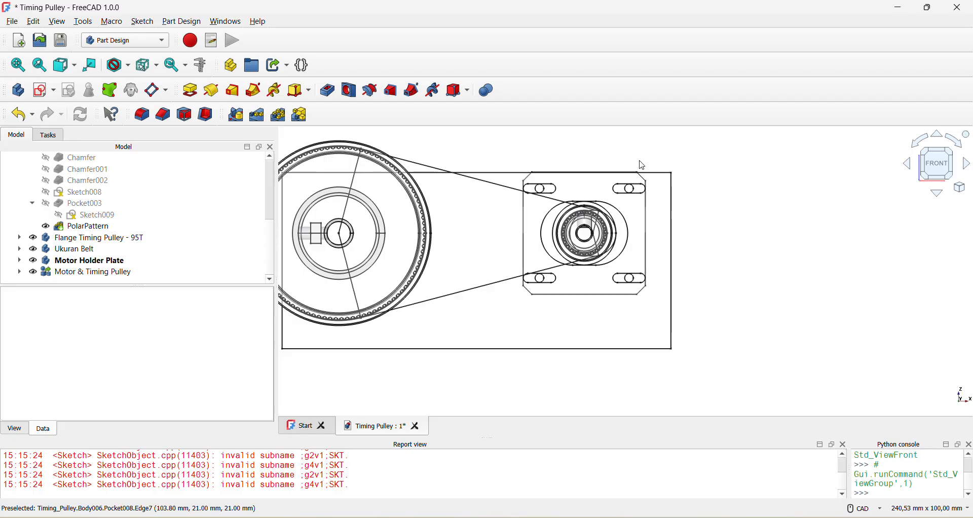
scroll(642, 166, "up", 4)
scroll(527, 169, "down", 3)
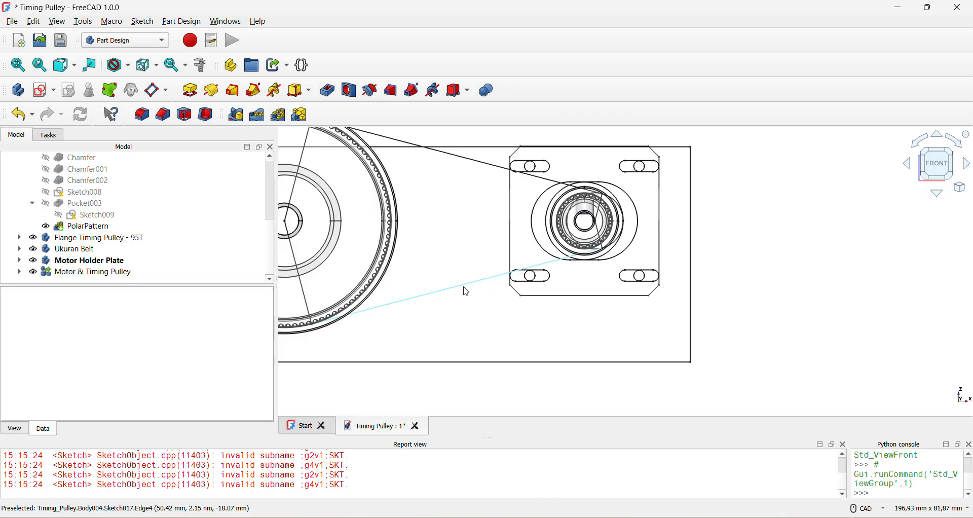
Create a new body and move it 52 mm along X and -29 mm along Z, just below the lower belt run.
left_click(20, 95)
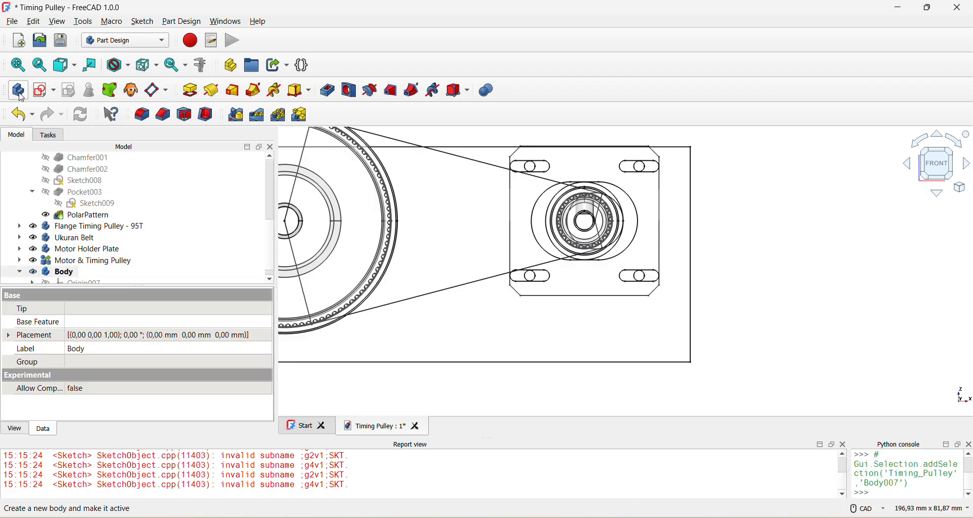
left_click(75, 273)
right_click(75, 274)
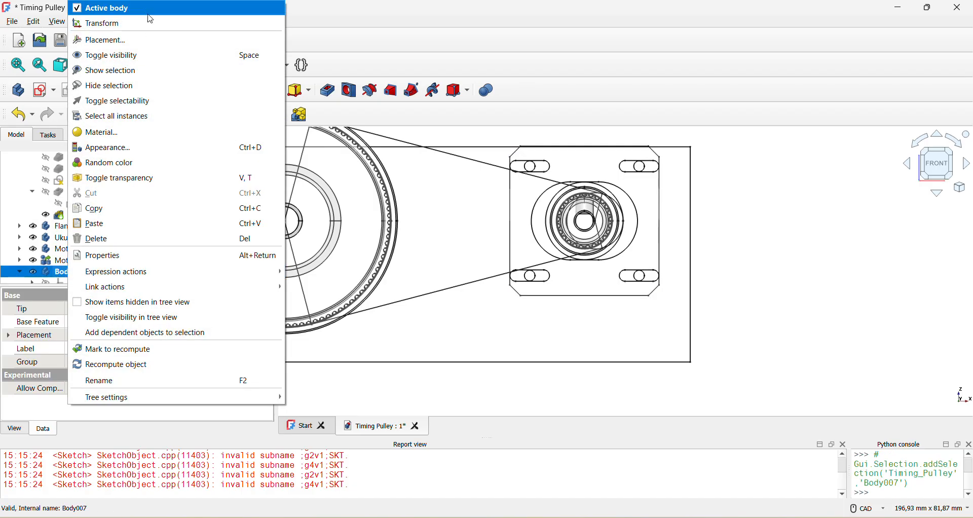
left_click(89, 24)
middle_click_drag(313, 236, 413, 224)
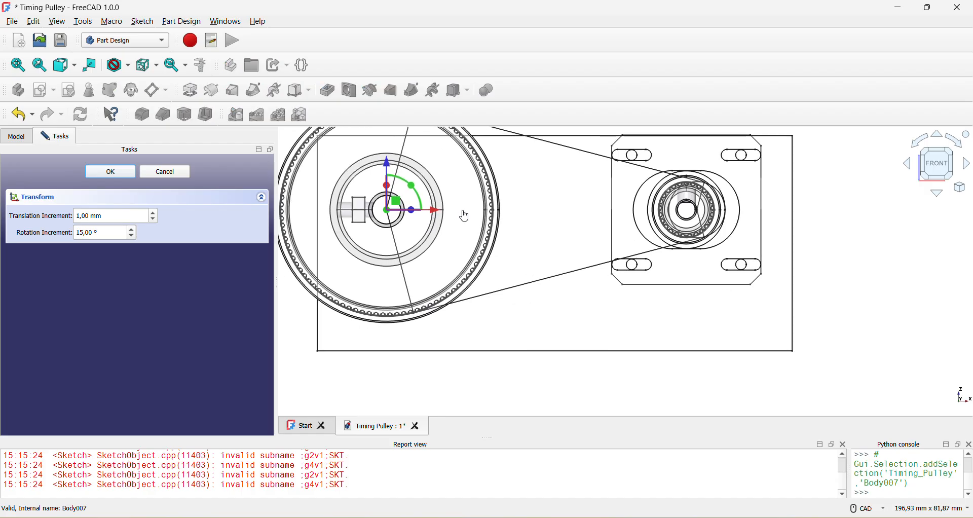
left_click_drag(435, 210, 617, 211)
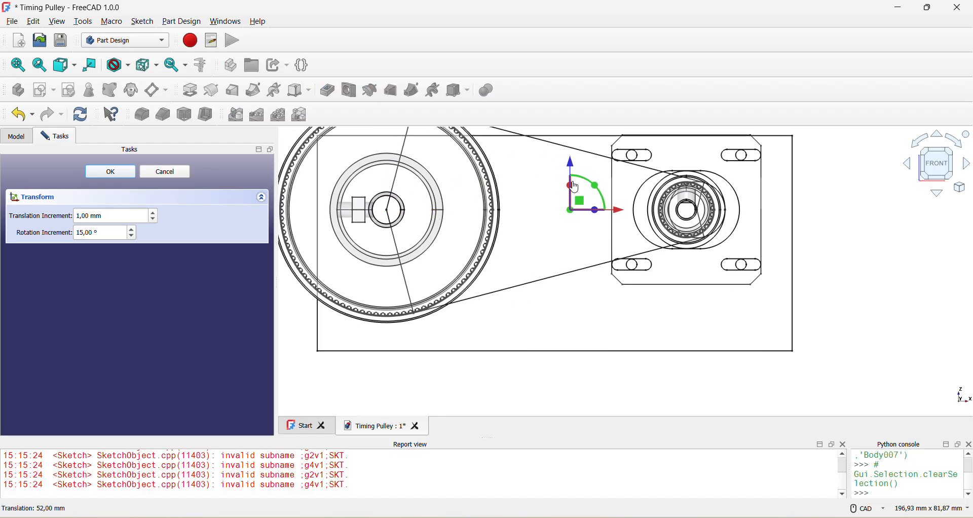
left_click_drag(571, 167, 592, 305)
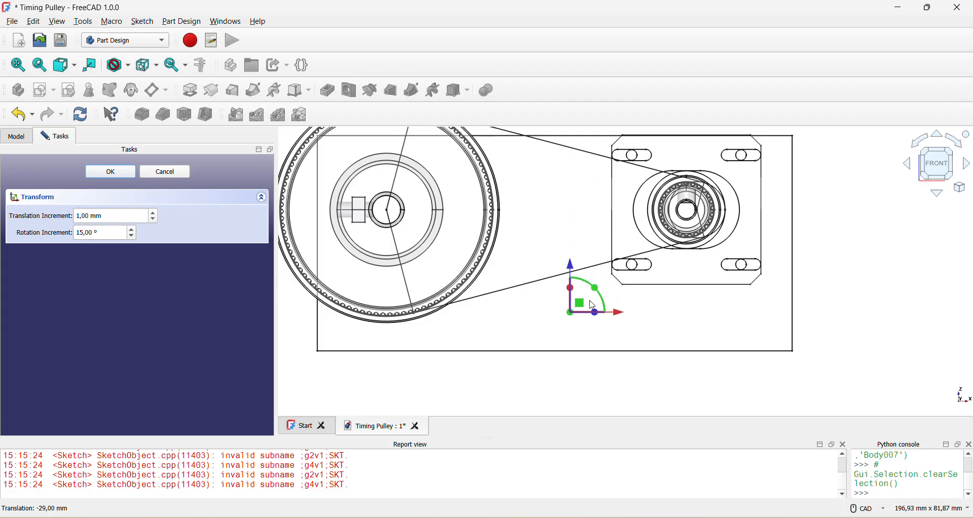
left_click(110, 172)
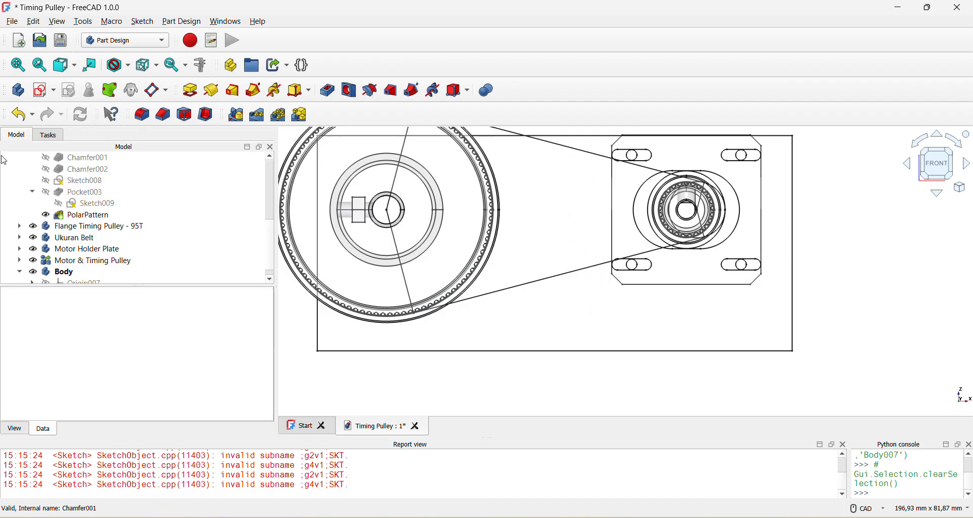
Rename the new body as "Tensioner roller".
left_click(75, 272)
left_click(75, 272)
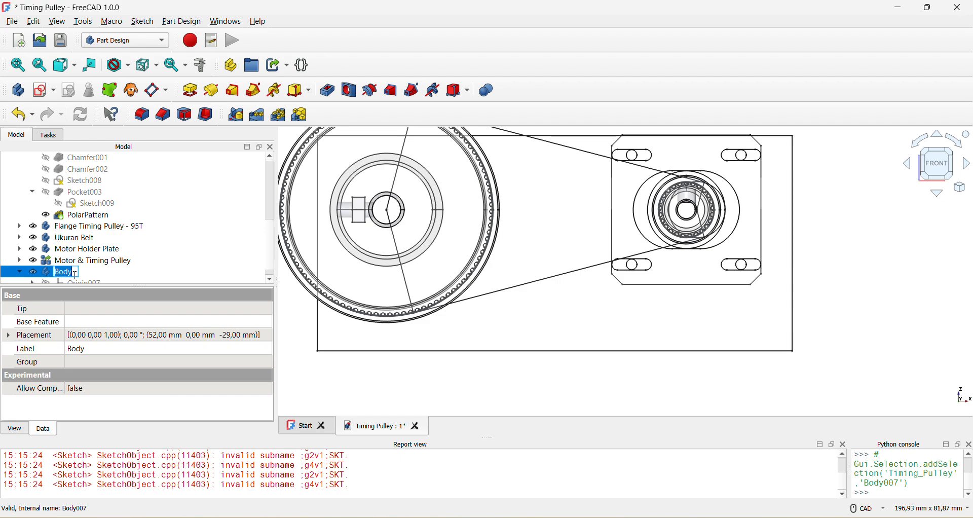
type("Rensioner roller")
key("Return")
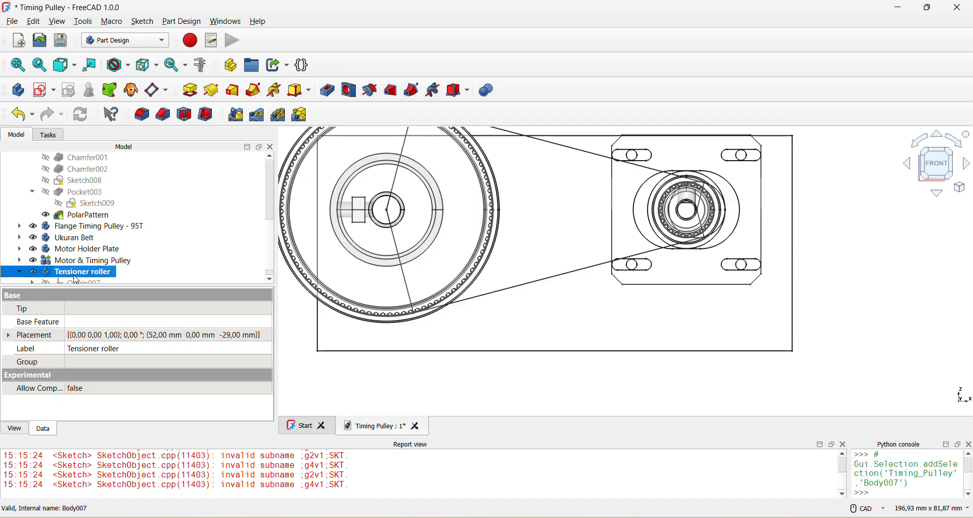
Switch to Firefox and search Google Images for "idler roller gt2".
key("alt+Tab")
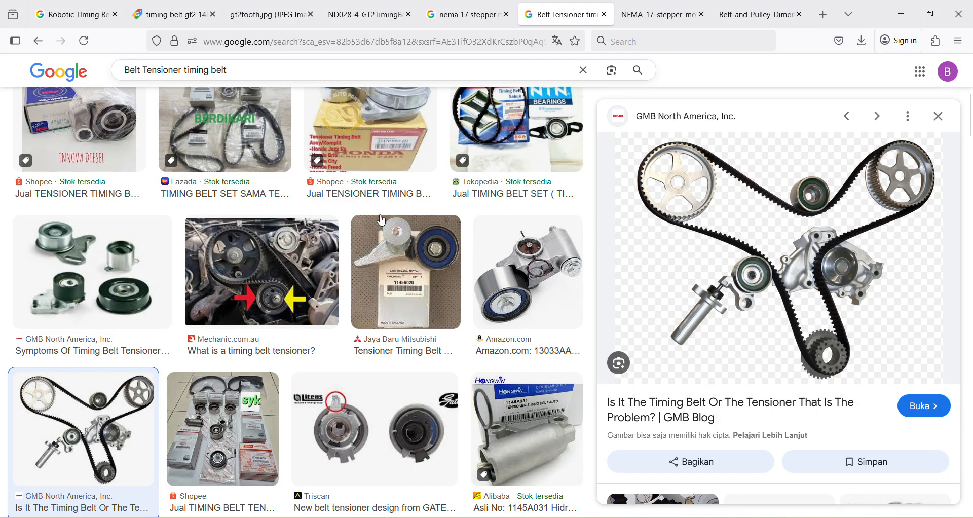
left_click_drag(247, 69, 20, 62)
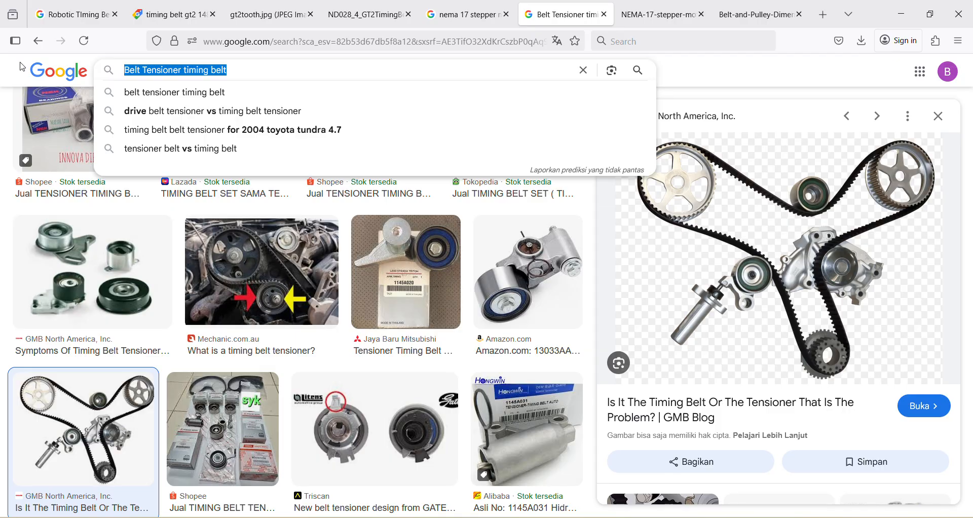
type("idler rolle")
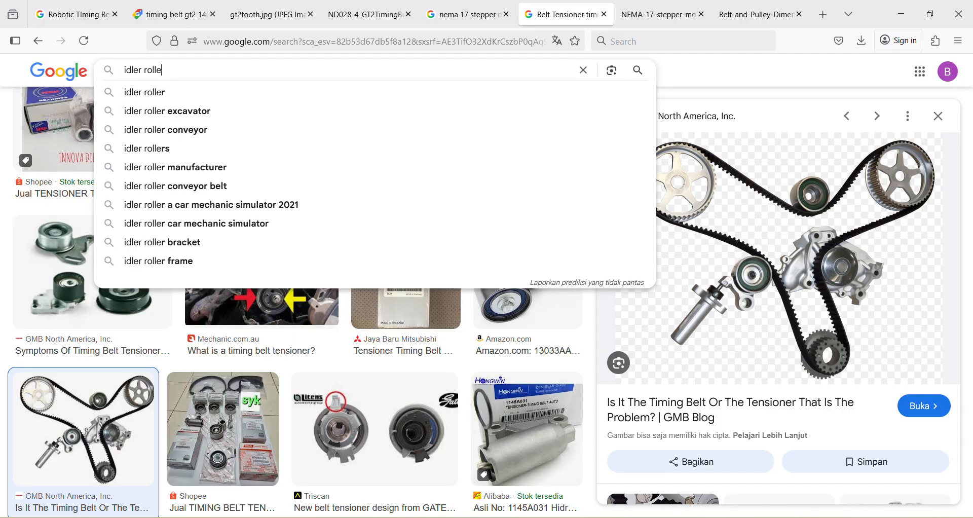
type("r gt2")
key("Return")
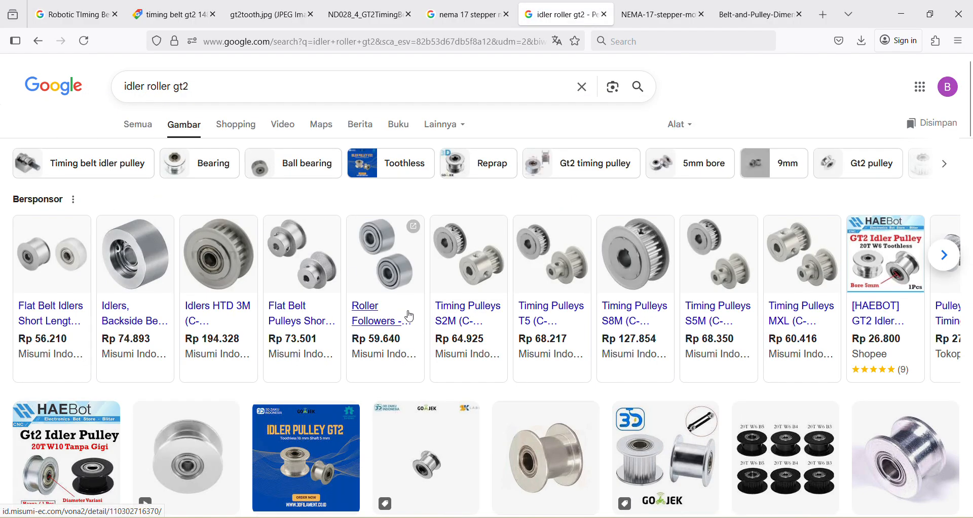
Examine the AliExpress, Blibli and Tokopedia idler pulley pictures for the roller's shape and size, and return to FreeCAD.
left_click(549, 427)
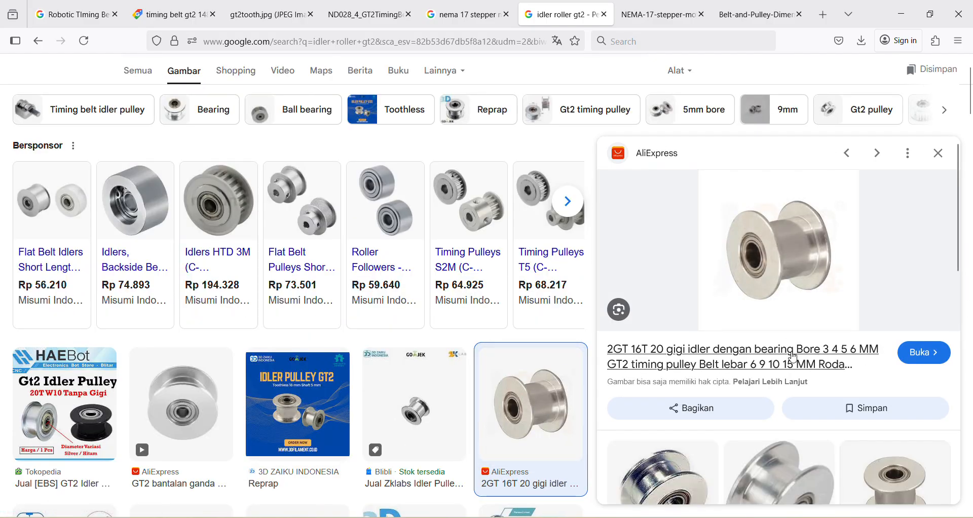
left_click(427, 430)
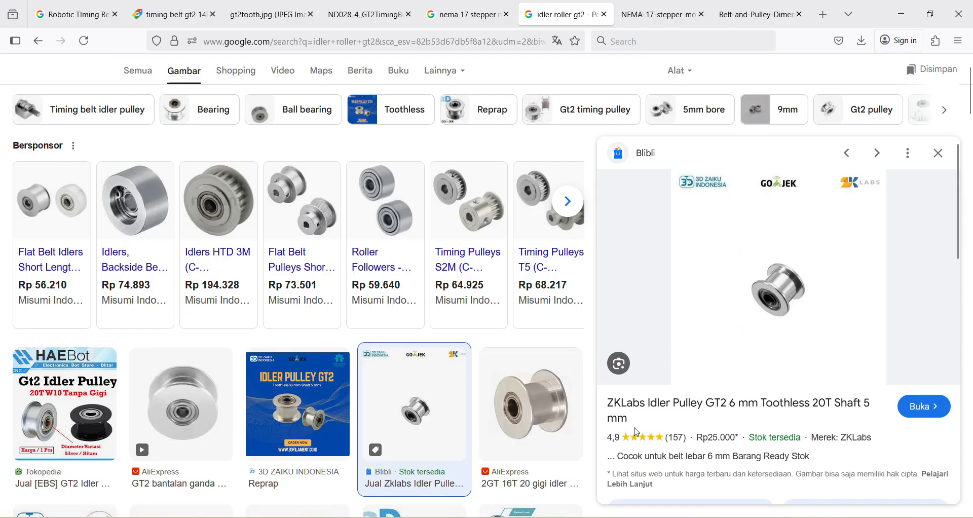
left_click(71, 420)
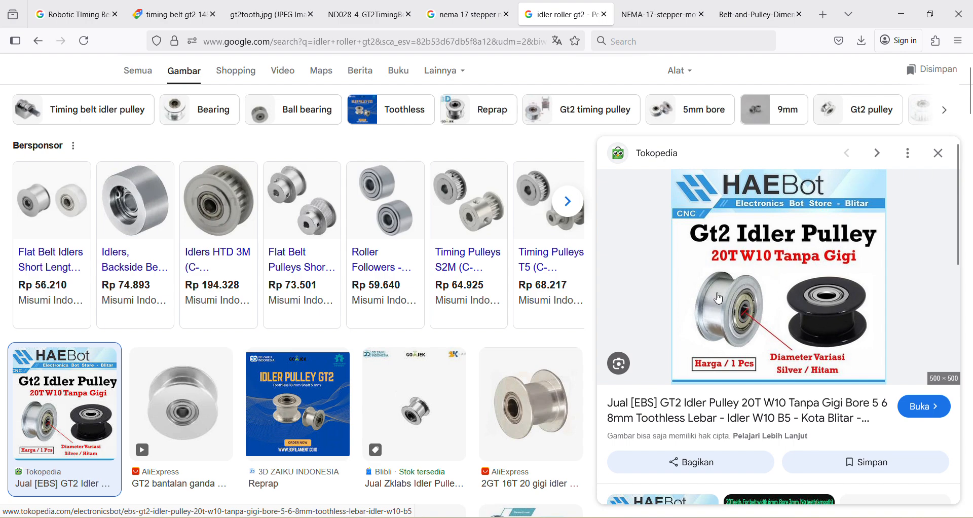
key("alt+Tab")
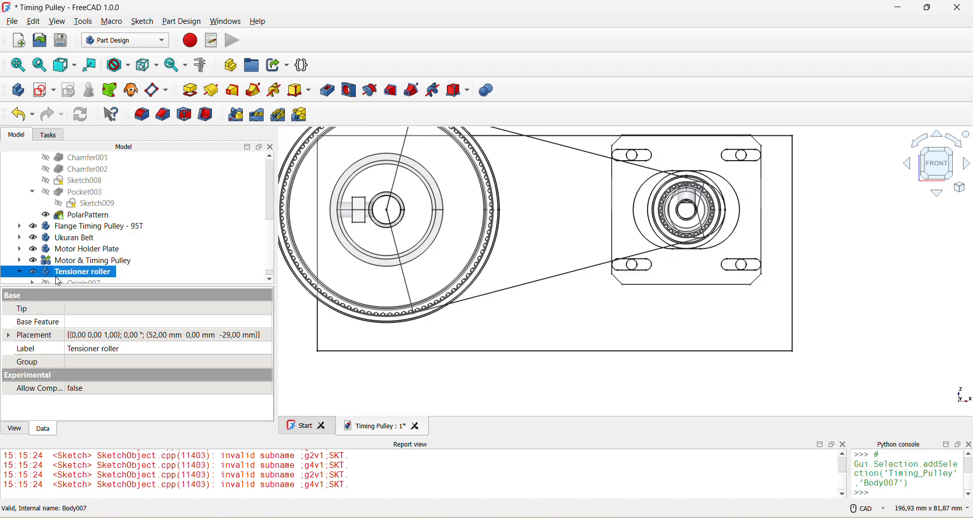
key("alt+Tab")
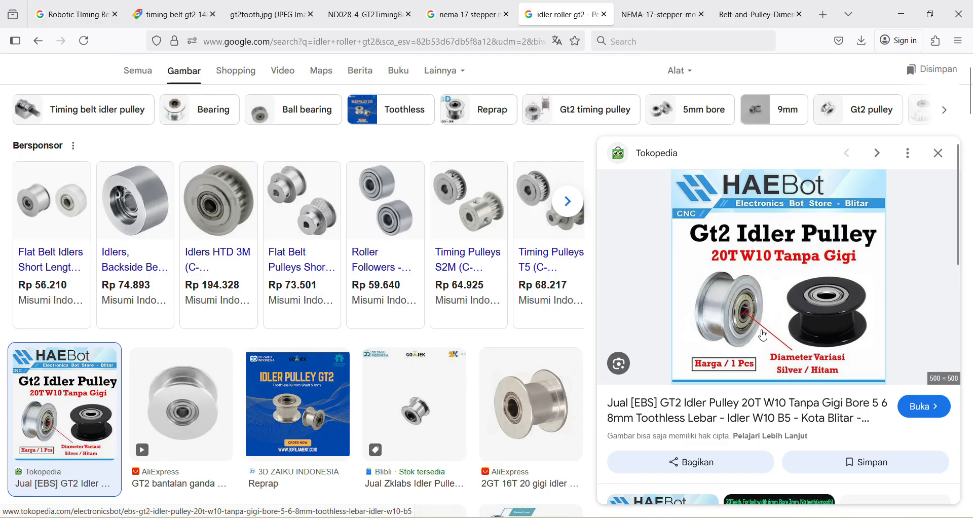
key("alt+Tab")
key("alt+Tab")
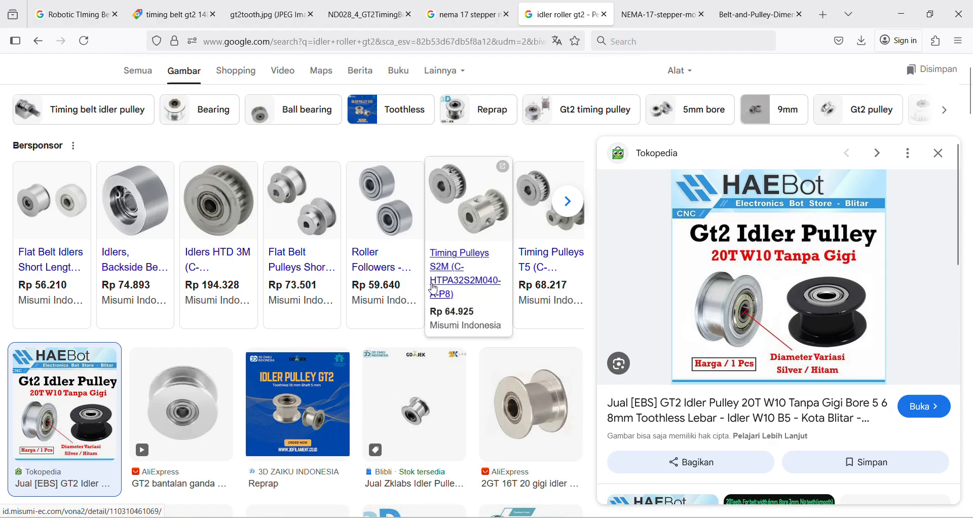
key("alt+Tab")
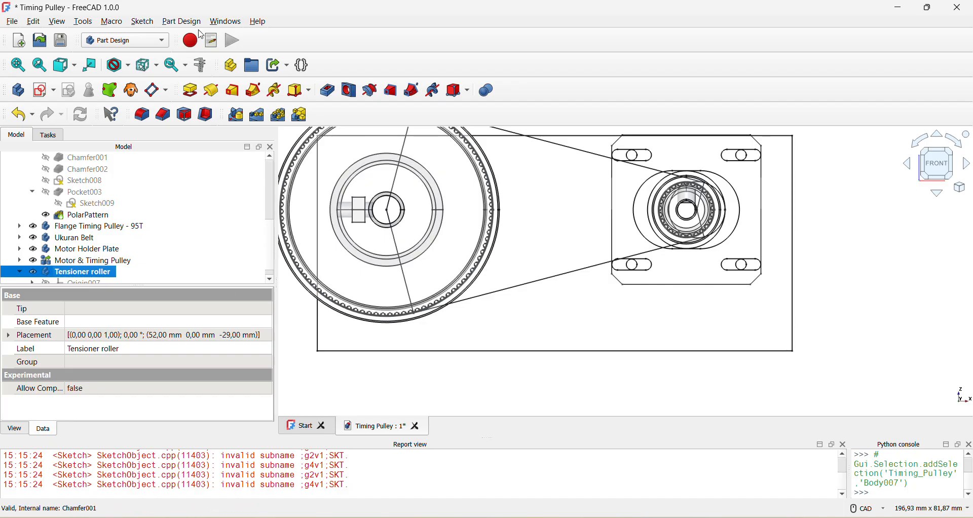
Start a new sketch on the YZ plane of the Tensioner roller body.
left_click(42, 93)
scroll(458, 228, "down", 3)
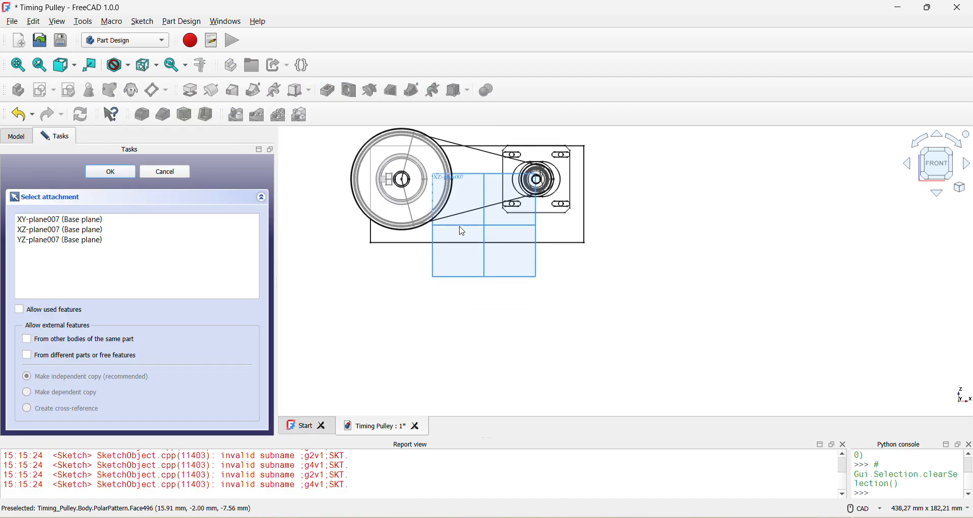
left_click(489, 267)
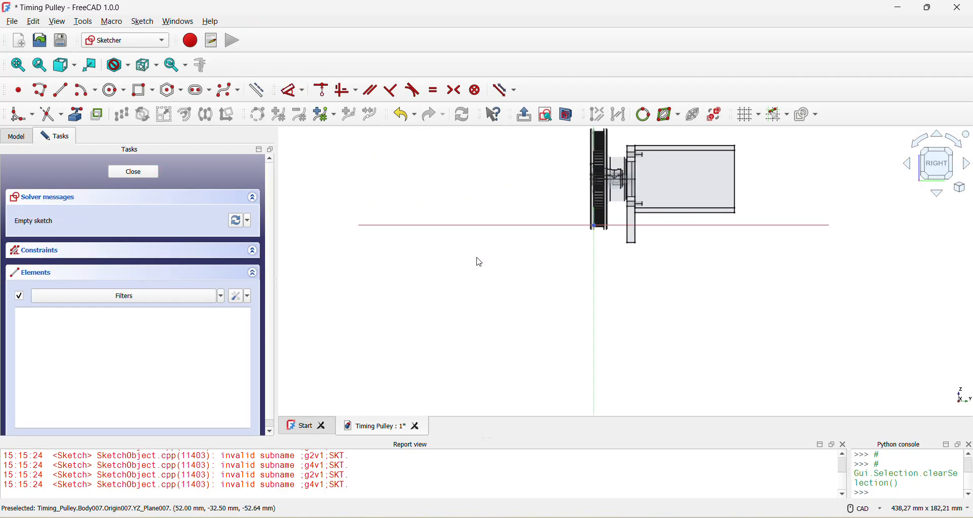
Set the Tensioner roller body's Y position to 3.2 mm to centre its sketch origin across the pulley's toothed width.
left_click(17, 137)
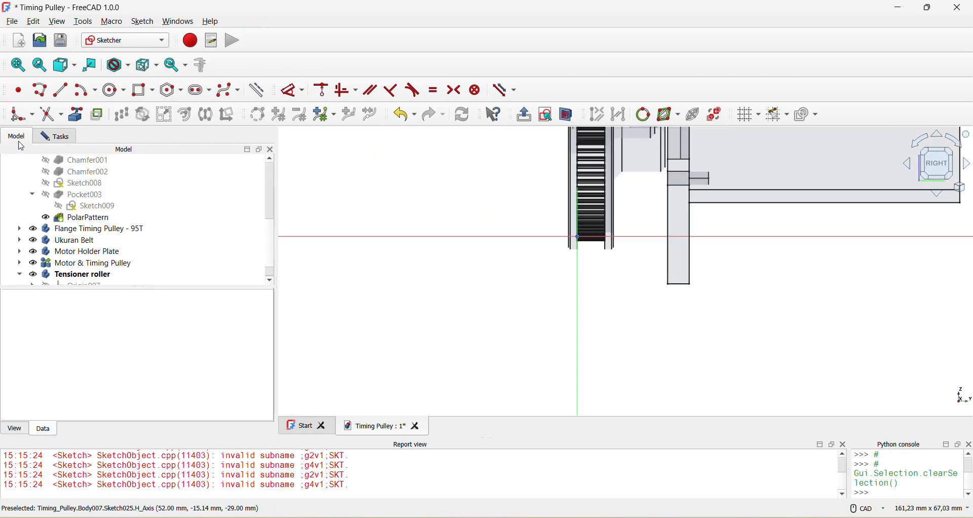
scroll(608, 242, "up", 5)
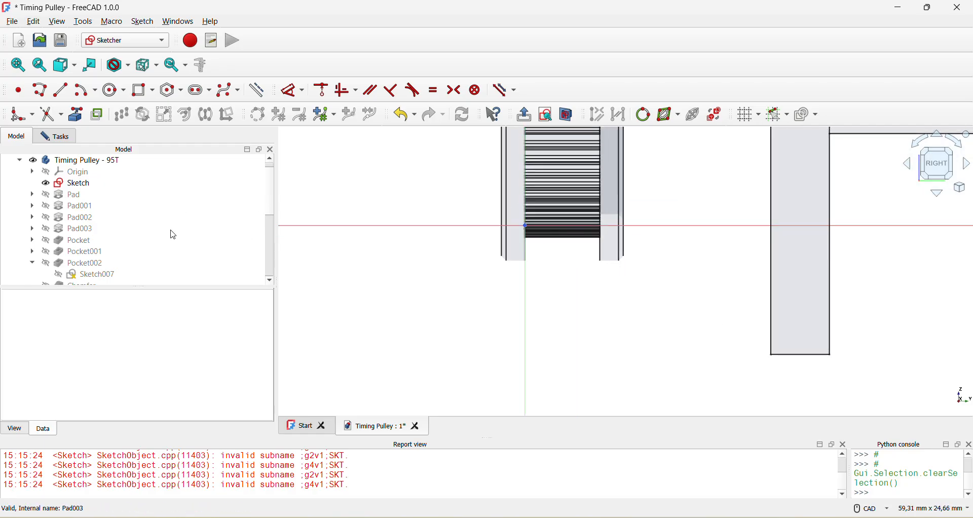
scroll(104, 258, "down", 5)
left_click(88, 253)
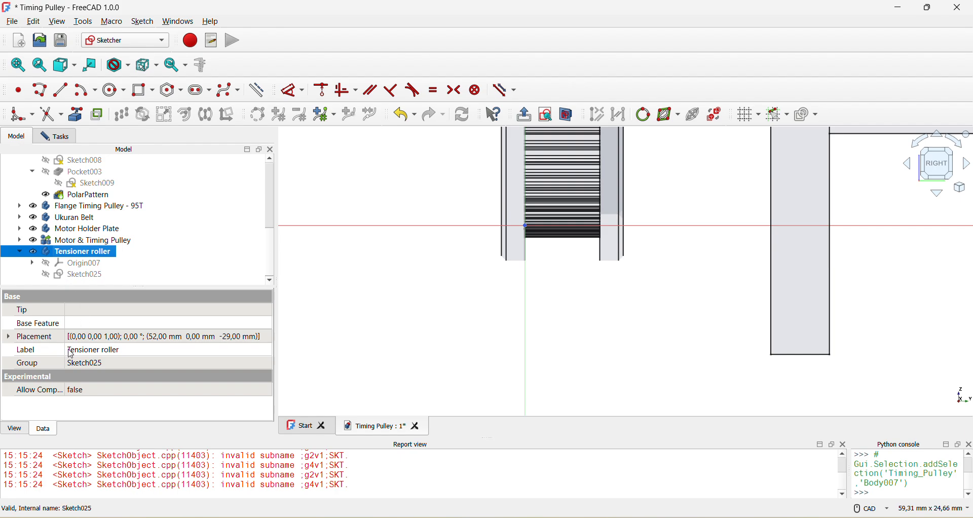
left_click(8, 337)
left_click(21, 376)
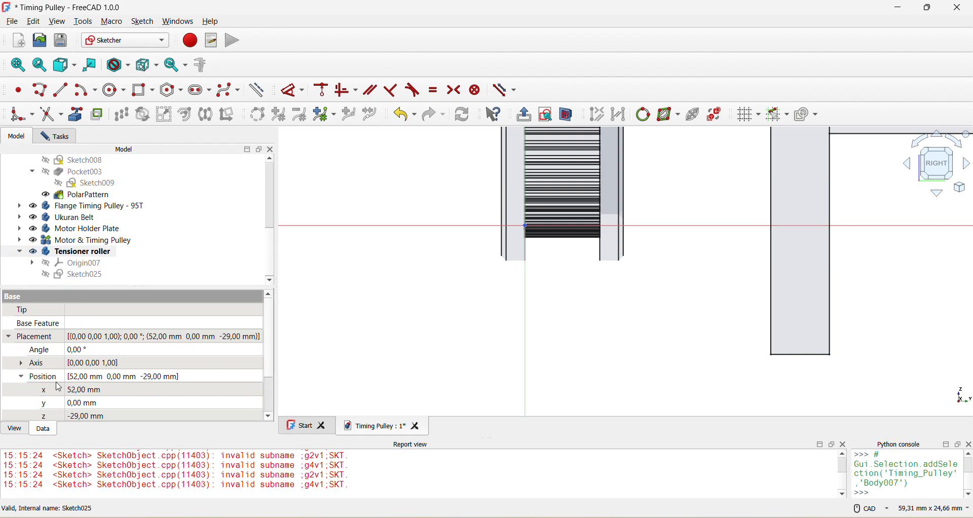
left_click(133, 393)
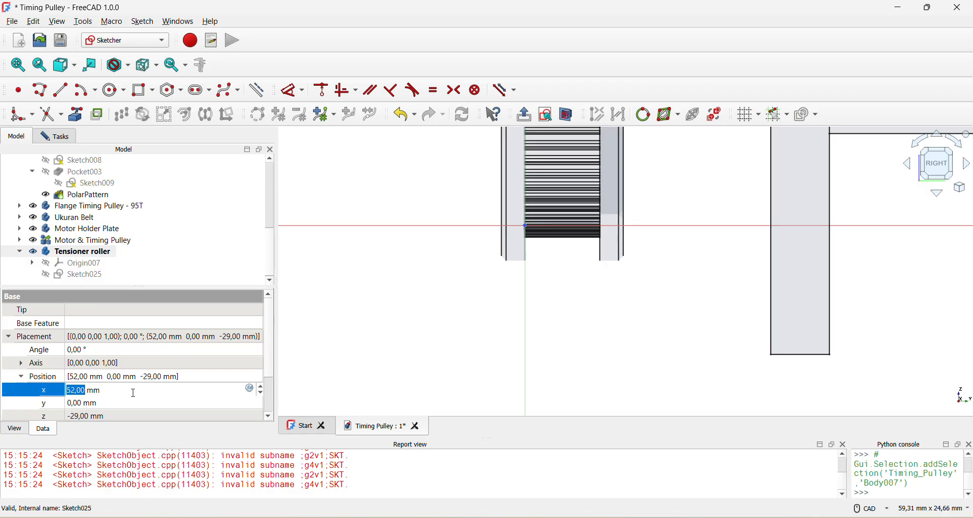
left_click(117, 404)
scroll(117, 404, "up", 4)
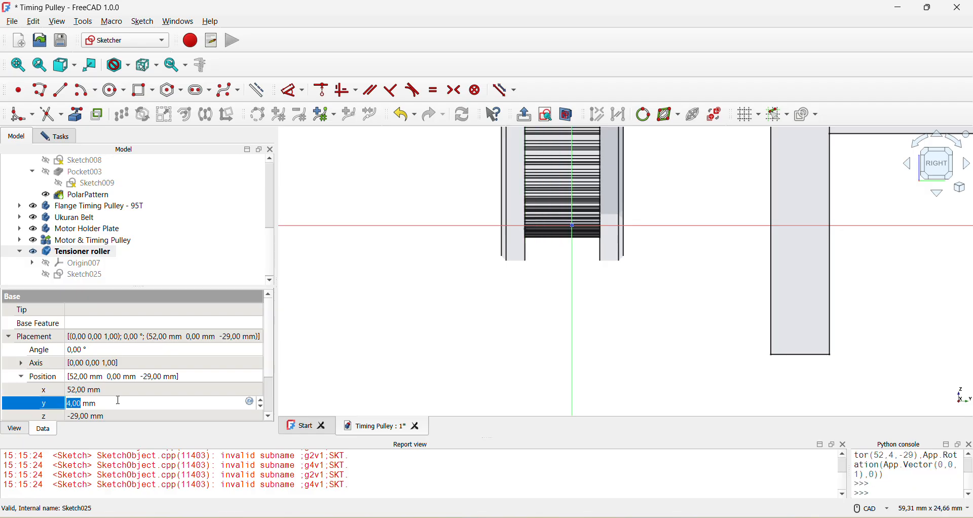
scroll(117, 405, "down", 1)
left_click(76, 404)
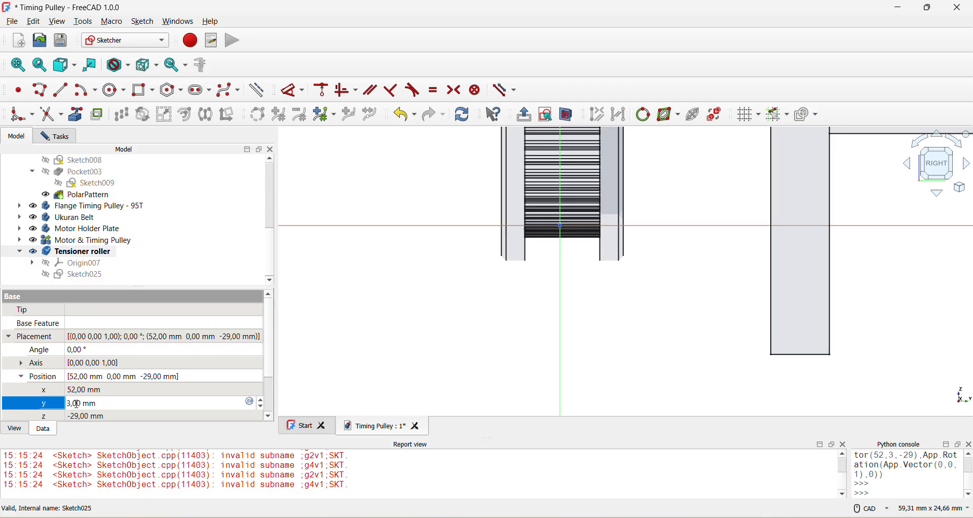
type("2")
left_click(502, 305)
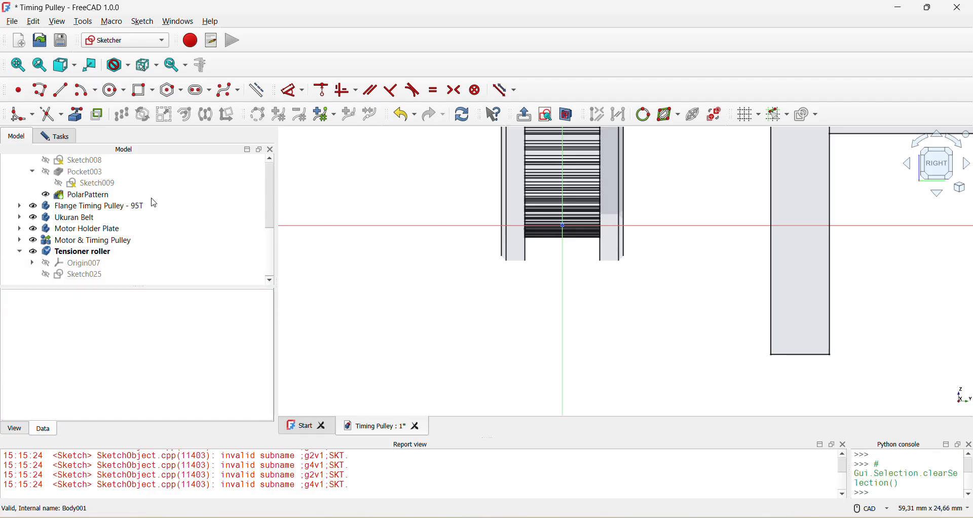
Hide the Timing Pulley - 95T and Flange Timing Pulley - 95T bodies to clear the sketch area.
scroll(104, 226, "up", 5)
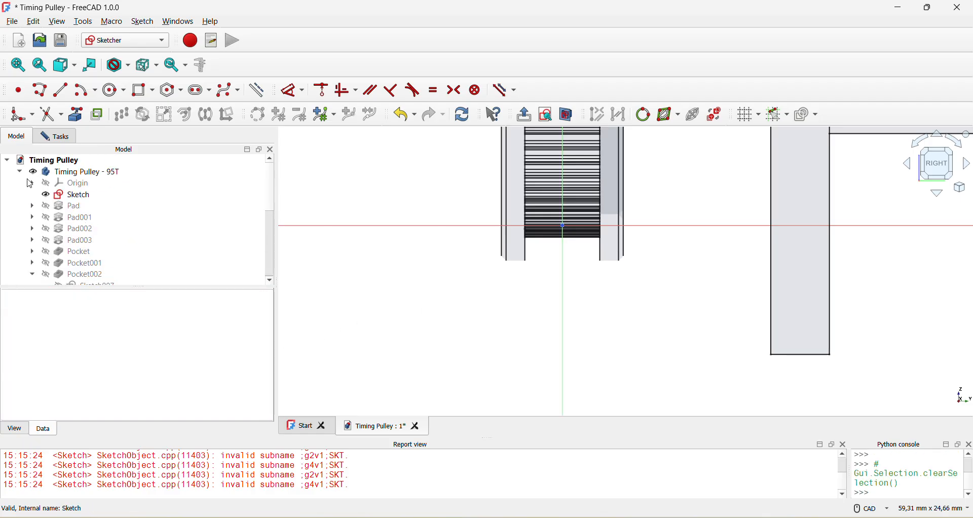
left_click(20, 171)
left_click(98, 173)
key("space")
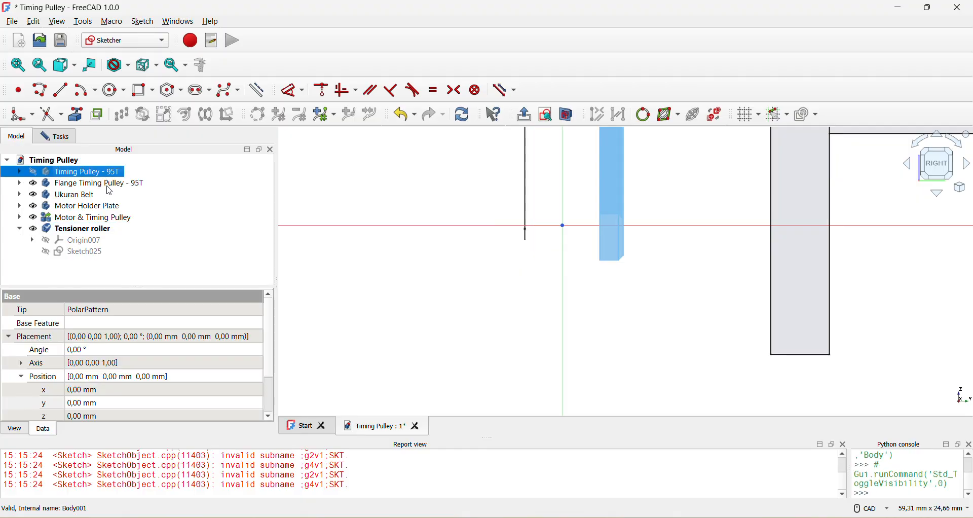
left_click(109, 185)
key("space")
left_click(634, 298)
middle_click_drag(560, 272, 541, 311)
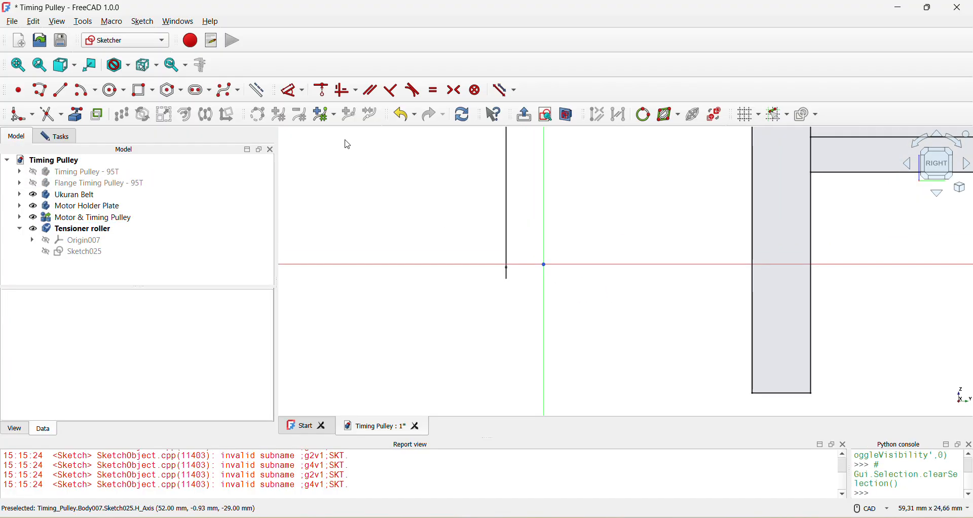
Sketch a closed U-shaped roller profile with a belt groove, about 7 mm wide and 4 mm high, above the horizontal axis.
left_click(40, 89)
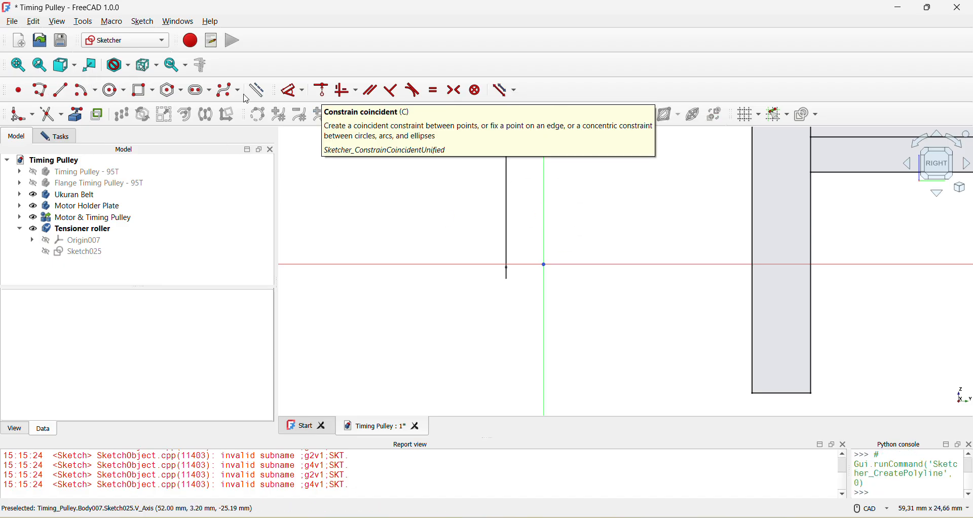
scroll(531, 247, "up", 1)
left_click(507, 242)
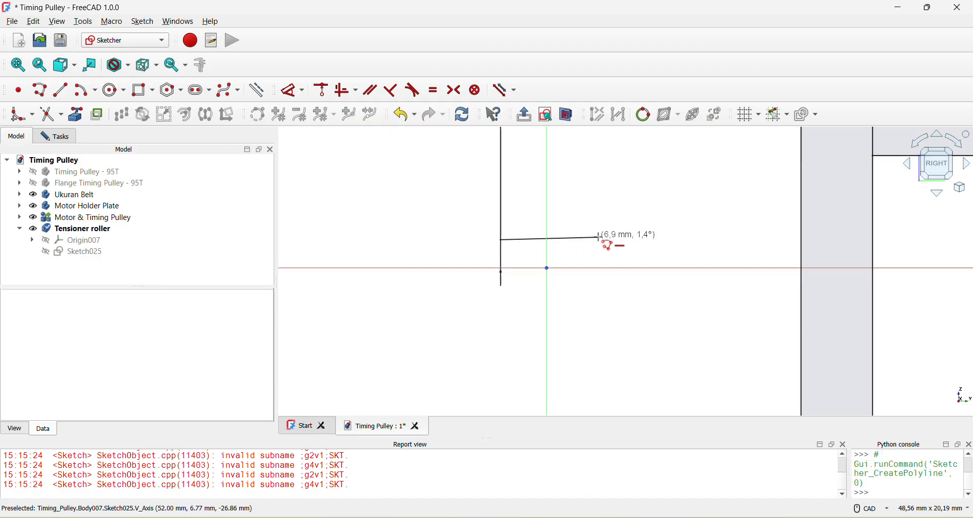
left_click(600, 240)
left_click(600, 182)
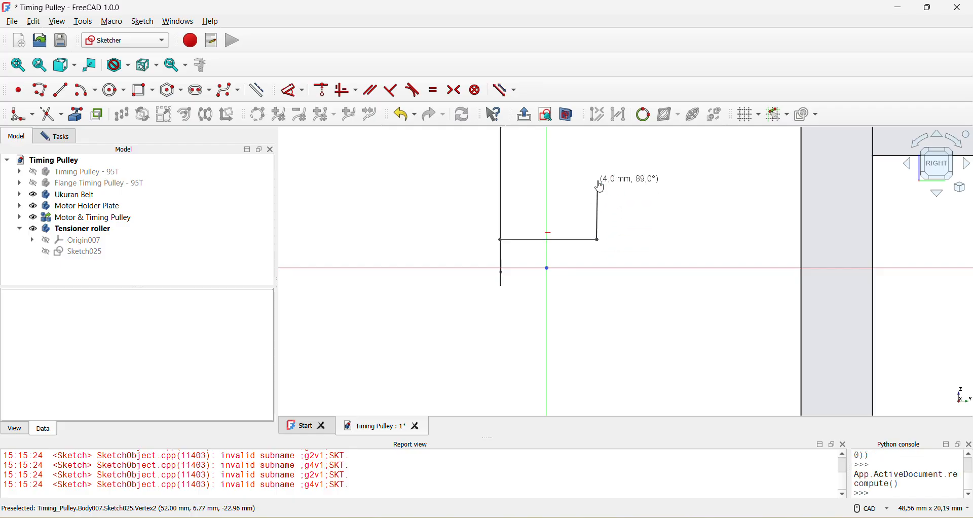
left_click(579, 181)
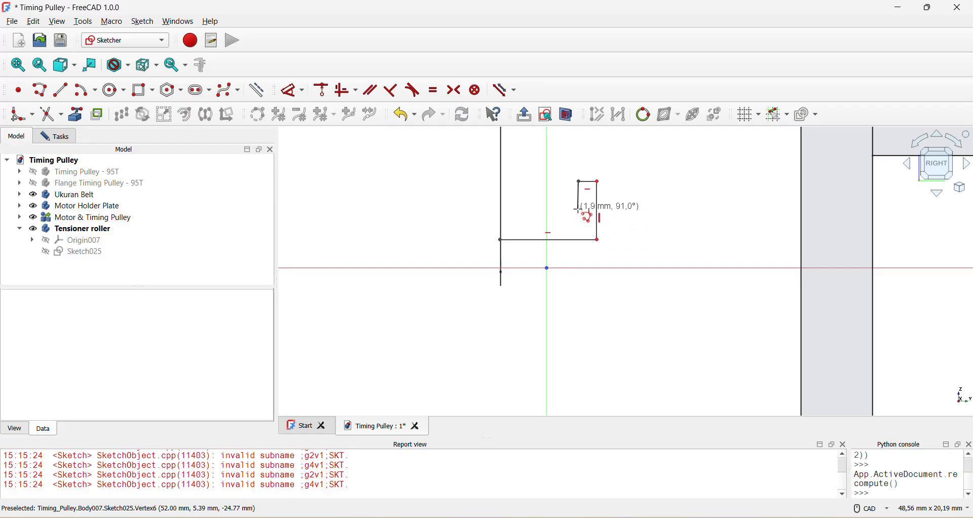
left_click(580, 200)
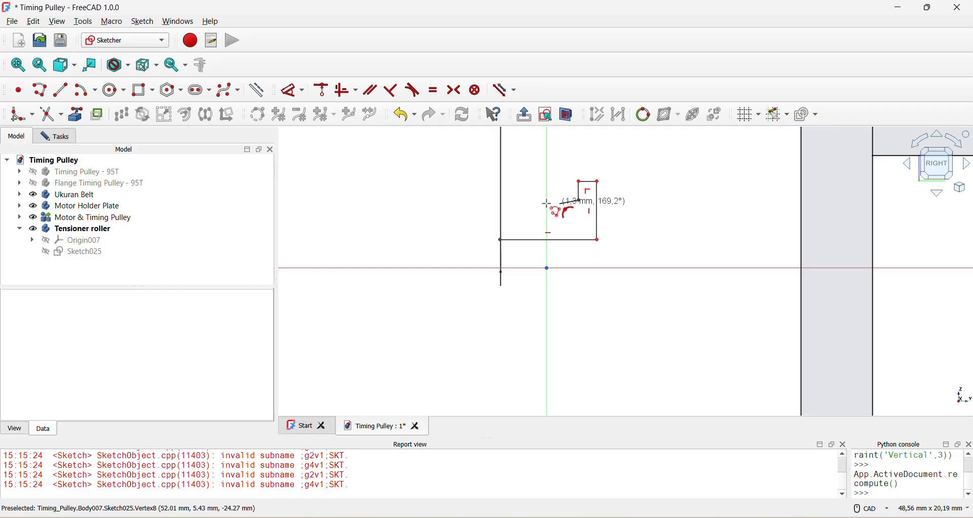
left_click(515, 200)
left_click(515, 179)
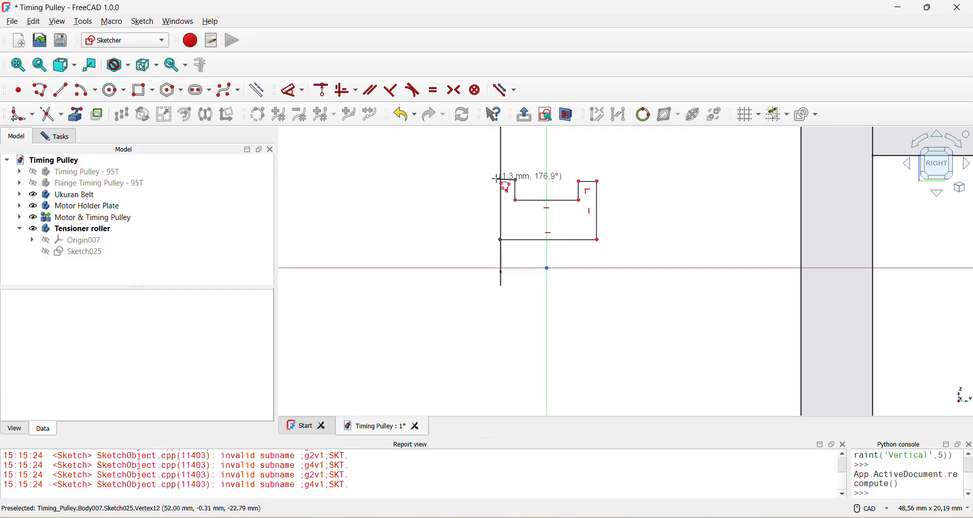
left_click(497, 180)
left_click(501, 241)
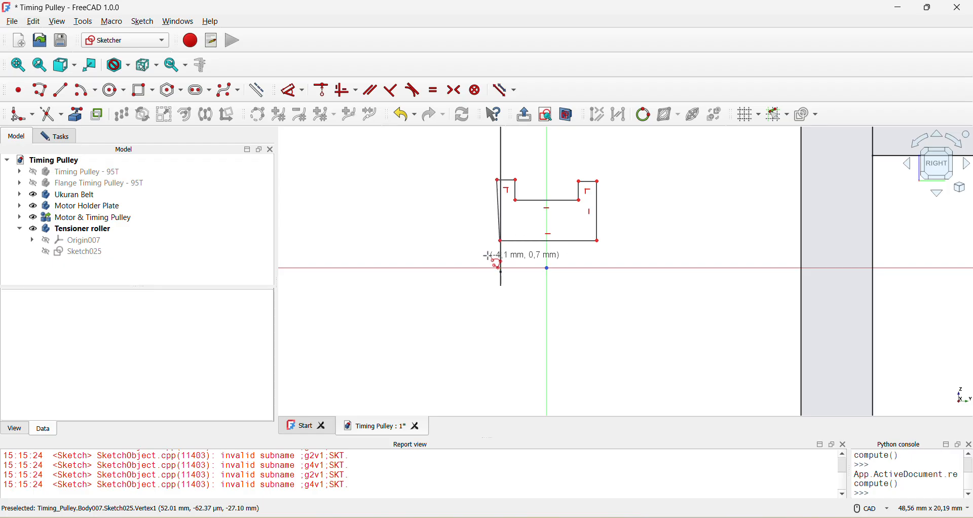
Constrain the profile's left edge vertical and make its upper outer corners and groove corners symmetric about the vertical axis.
left_click(504, 223)
key("v")
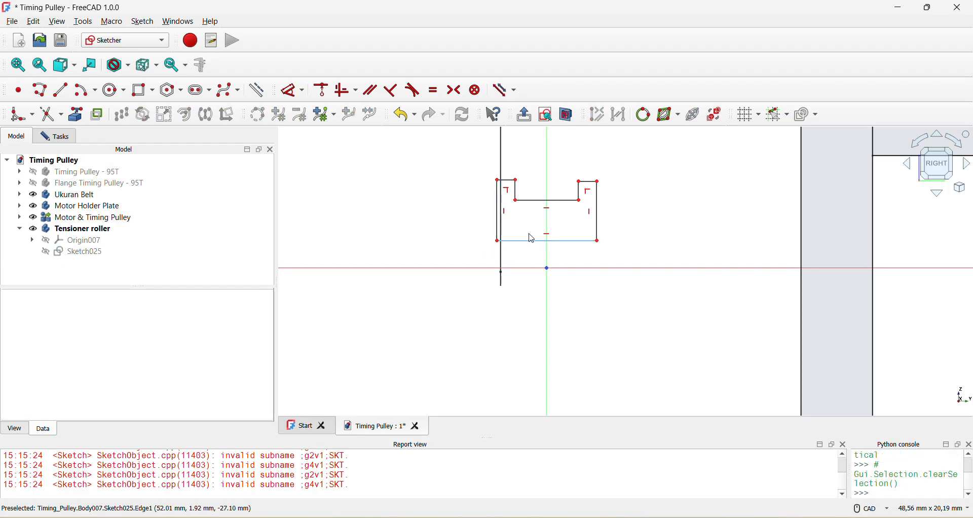
left_click(499, 181)
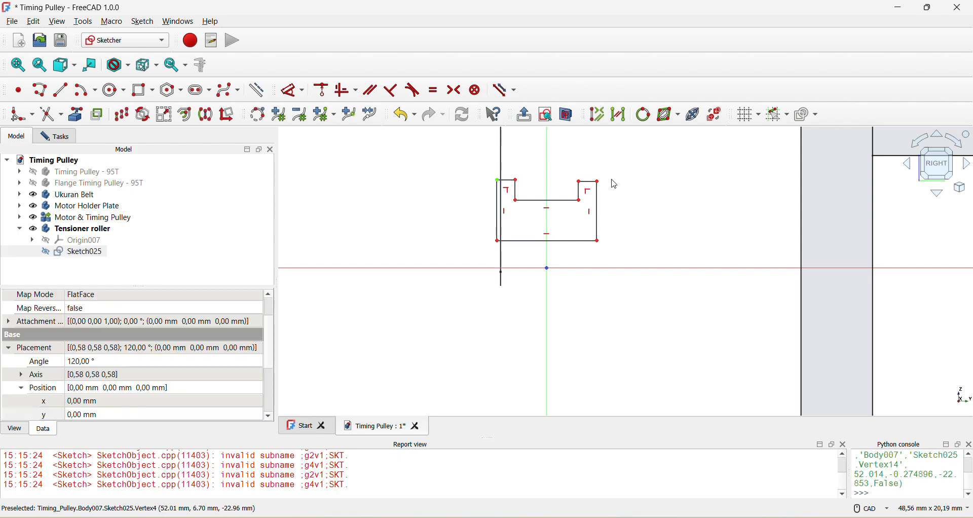
left_click(600, 183)
left_click(547, 172)
key("s")
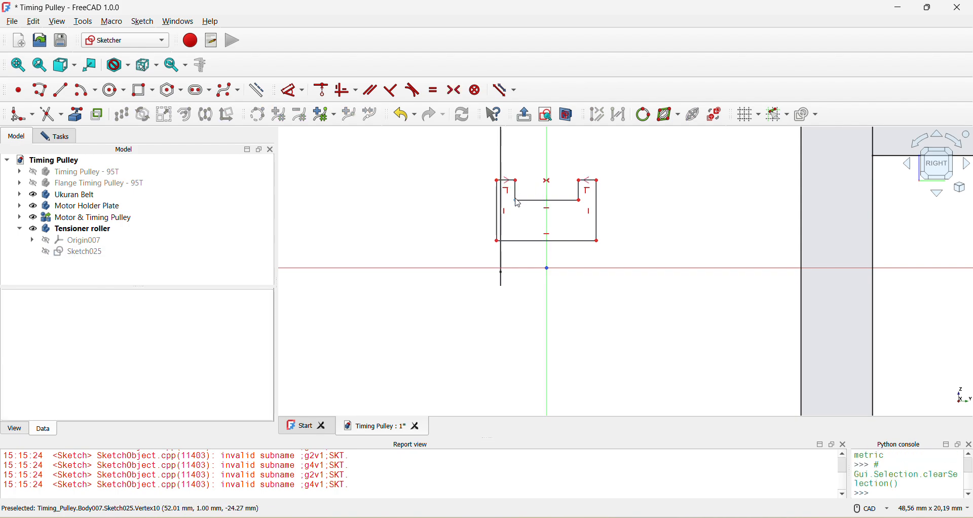
left_click(516, 200)
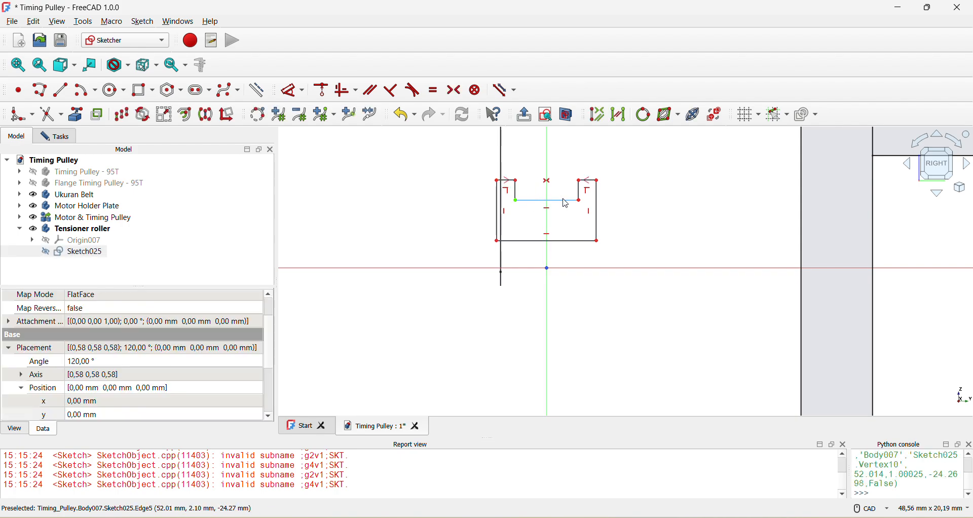
left_click(548, 152)
key("s")
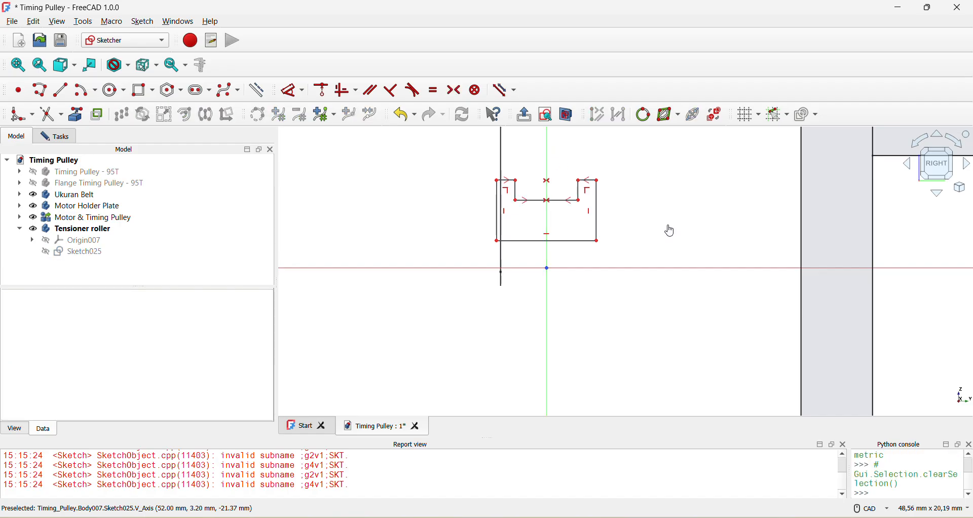
Dimension the profile's bottom edge at 2 mm above the horizontal axis.
left_click(598, 241)
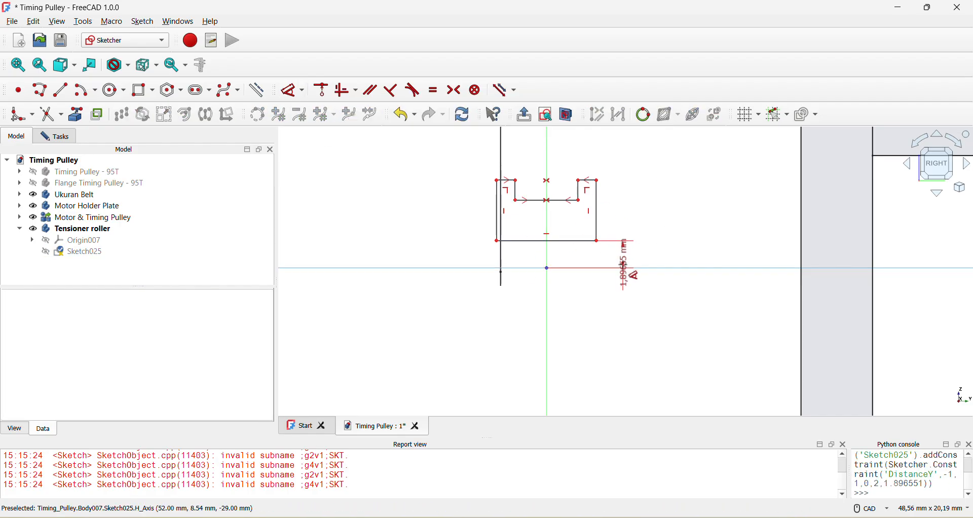
left_click(633, 252)
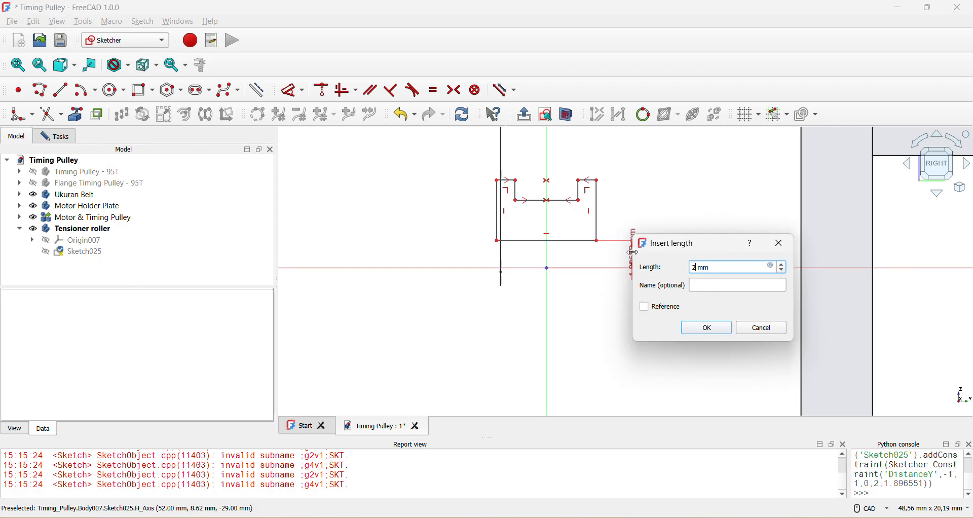
key("Return")
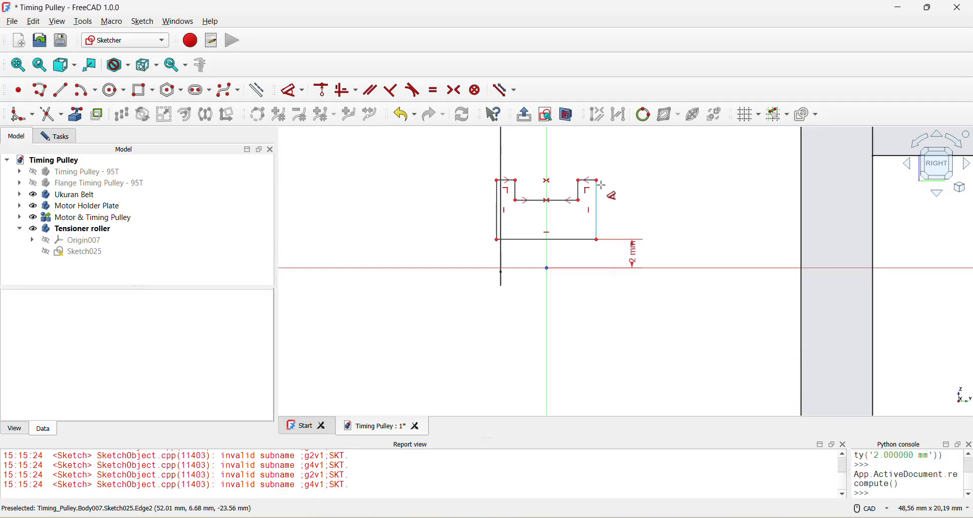
Dimension the groove floor at 10 mm above the horizontal axis and pull the flange tops up above the groove floor.
left_click(584, 203)
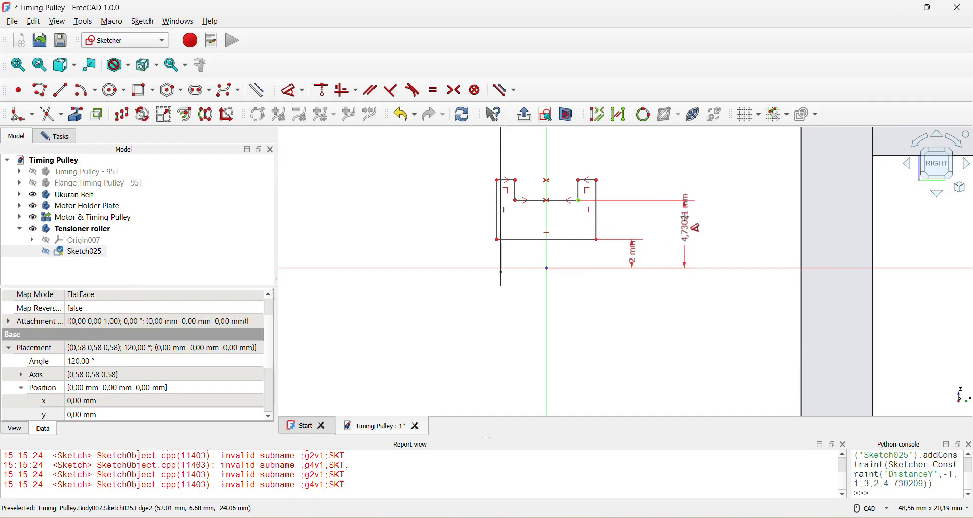
left_click(691, 231)
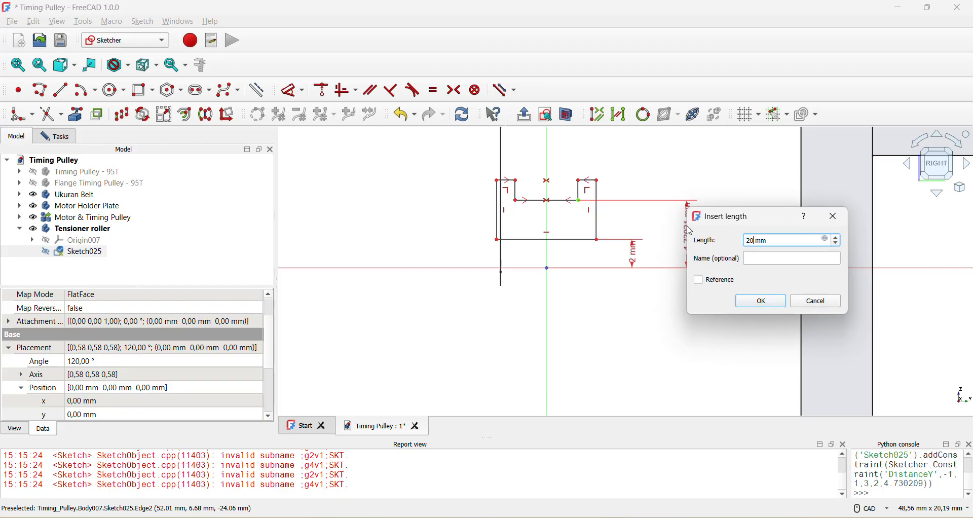
key("Return")
scroll(677, 238, "down", 1)
double_click(686, 146)
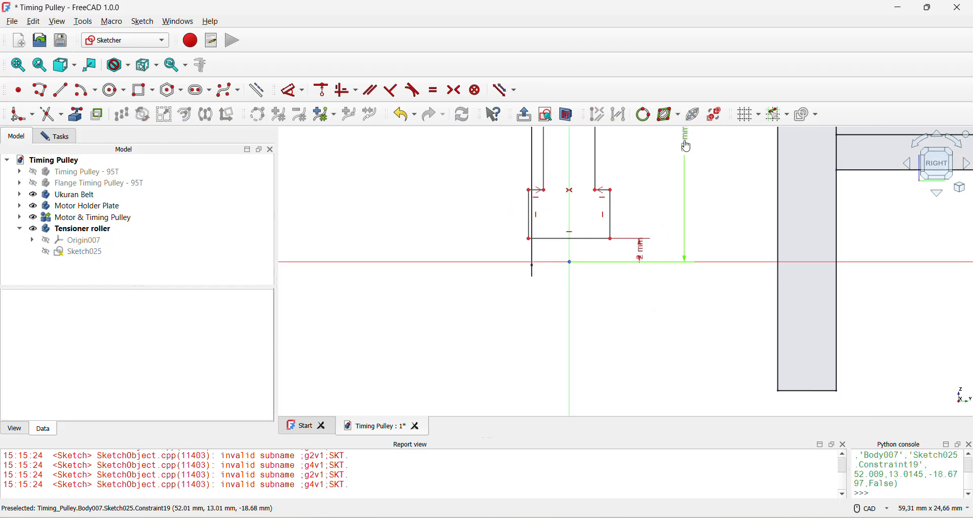
type("10")
key("Return")
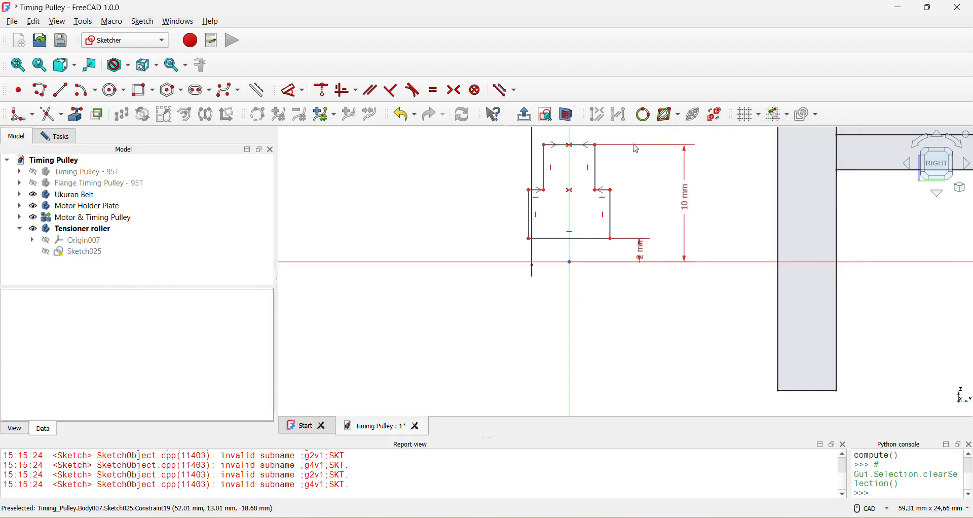
left_click_drag(612, 191, 620, 129)
middle_click_drag(552, 179, 569, 234)
Dimension the groove floor's width as 6.4 mm.
left_click(576, 201)
left_click(307, 89)
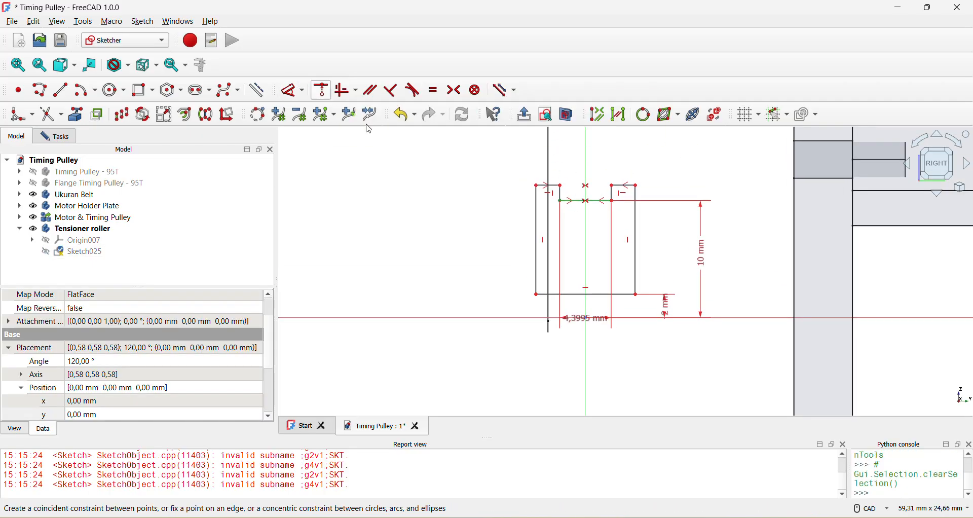
left_click(496, 232)
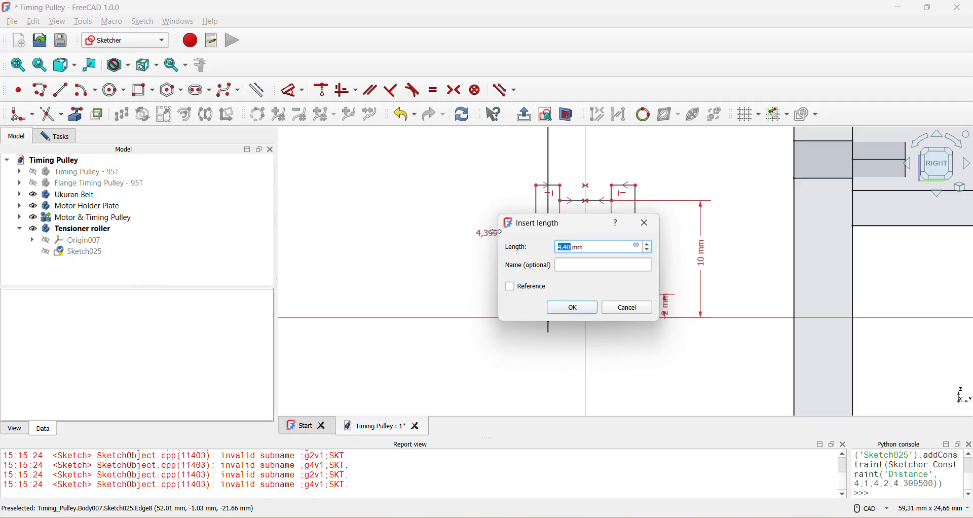
type("6,4")
key("Return")
scroll(642, 195, "up", 5)
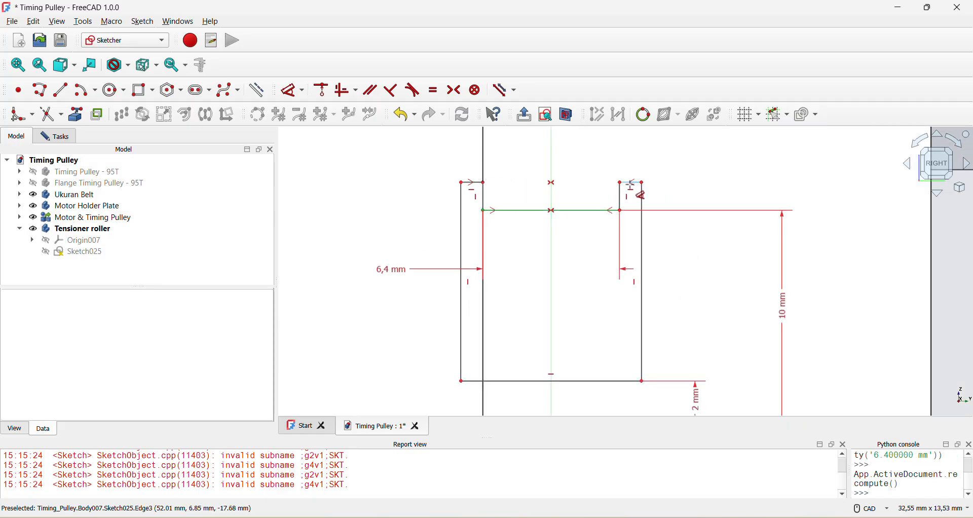
Dimension the top edge of the right flange in the roller profile as 1.4 mm wide.
left_click(631, 184)
left_click(748, 159)
type("1")
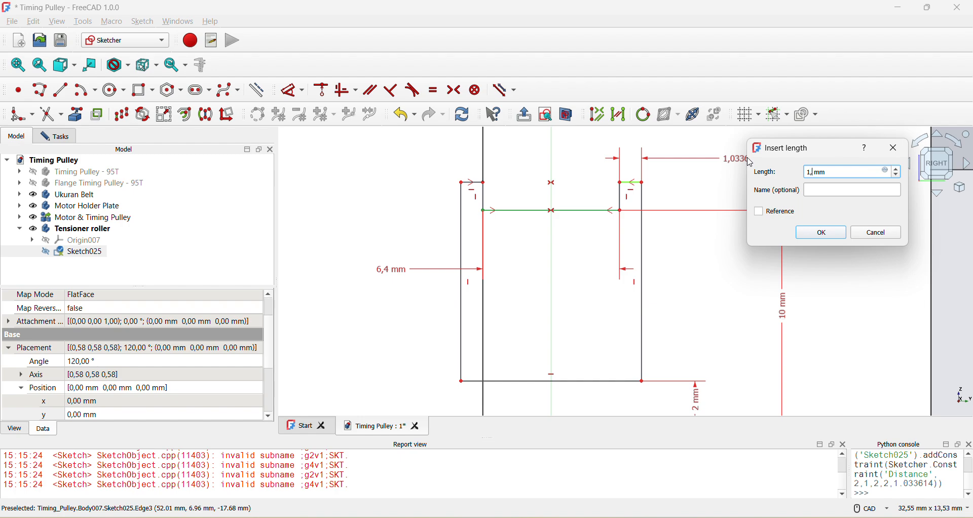
key("Return")
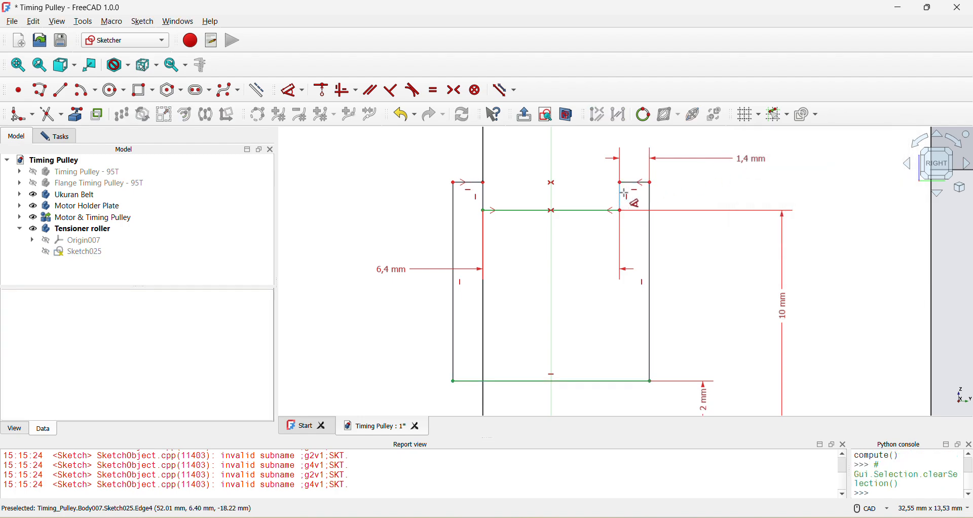
Dimension the flange height above the groove floor as 2.6 mm and close the roller profile sketch.
left_click(623, 196)
left_click(756, 196)
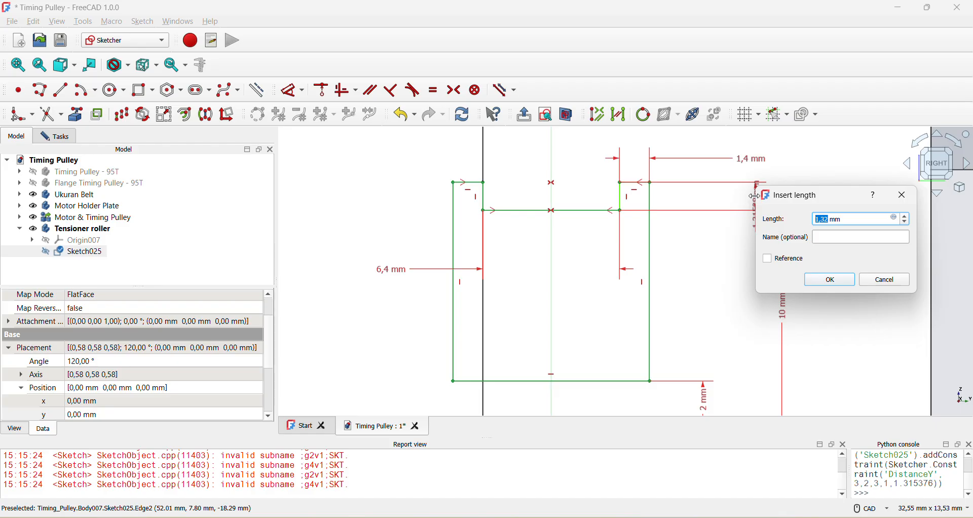
key("Return")
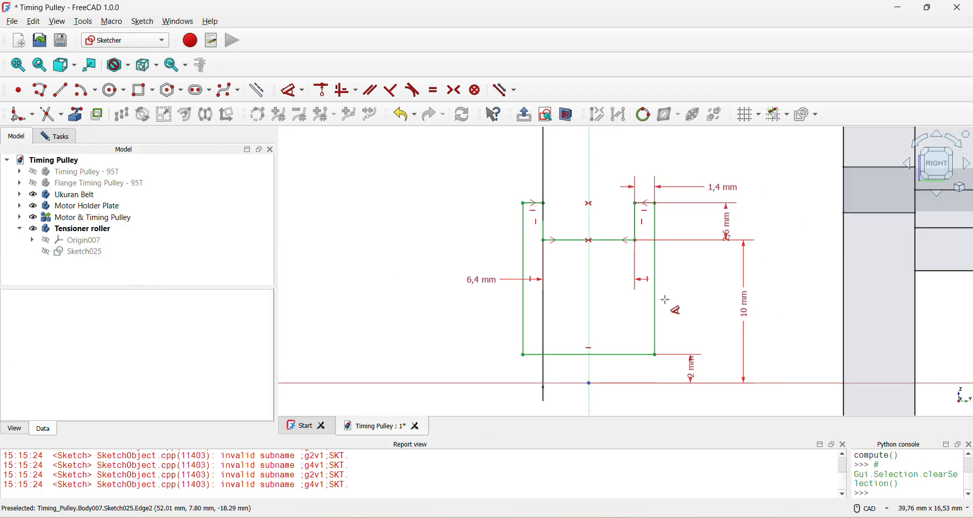
left_click(56, 135)
left_click(133, 172)
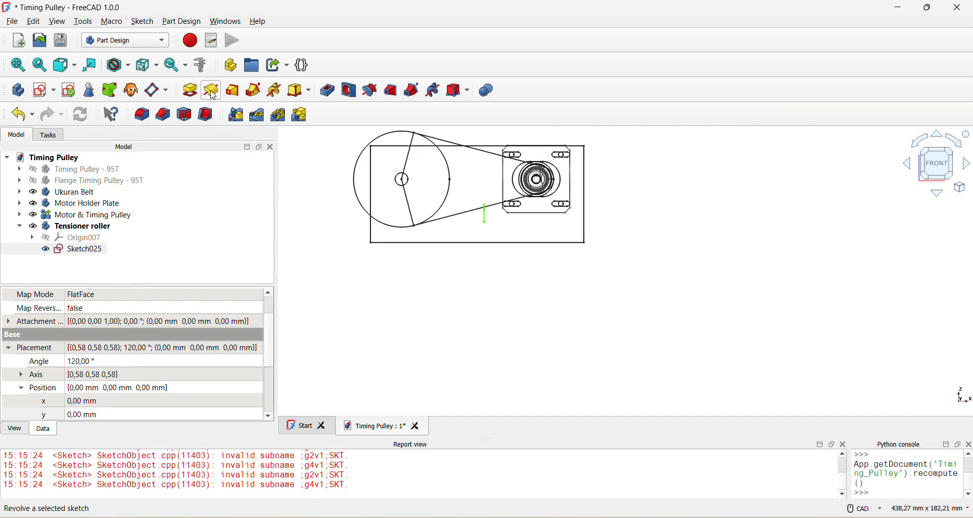
Revolve the roller profile 360° about the horizontal sketch axis to form the grooved roller.
left_click(211, 91)
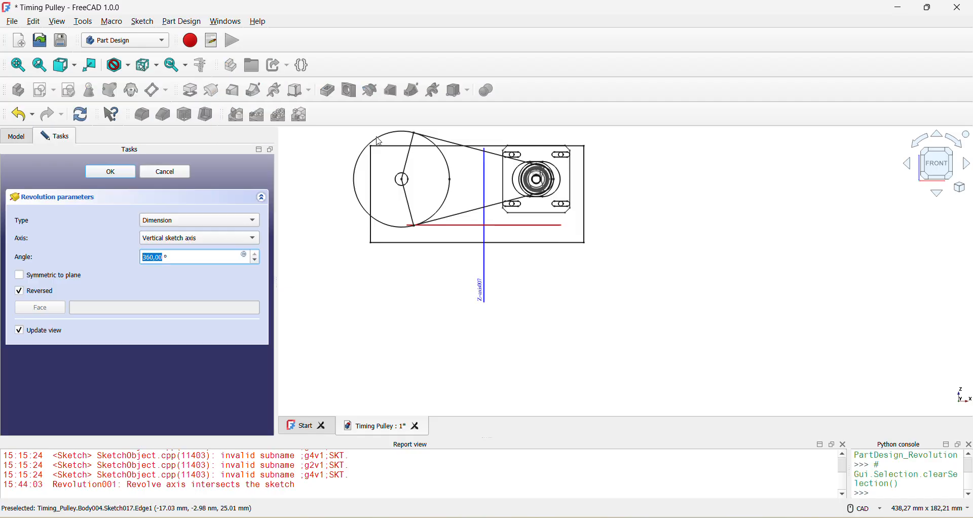
scroll(456, 225, "up", 4)
middle_click_drag(573, 239, 539, 262)
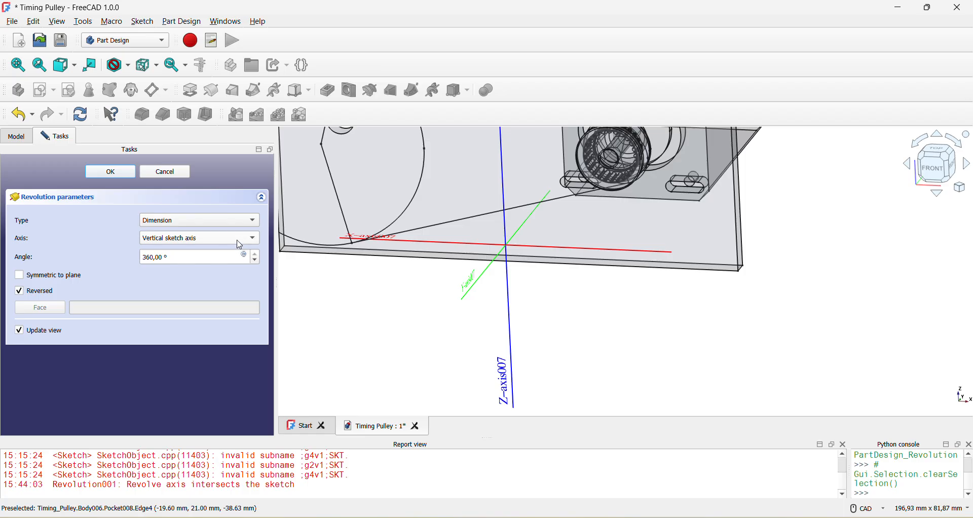
left_click(200, 238)
left_click(203, 248)
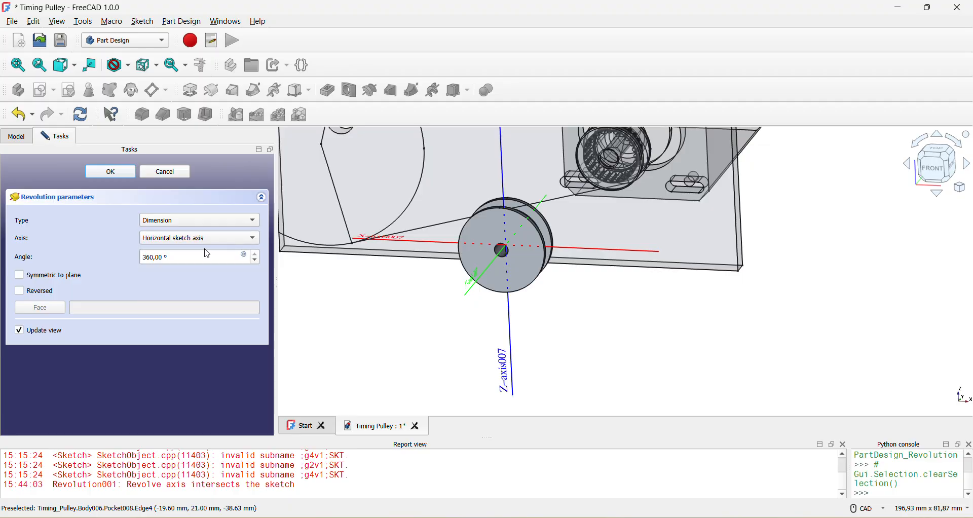
scroll(494, 219, "up", 4)
mouse_move(542, 235)
middle_mouse_down()
mouse_move(365, 224)
mouse_move(531, 240)
middle_mouse_up()
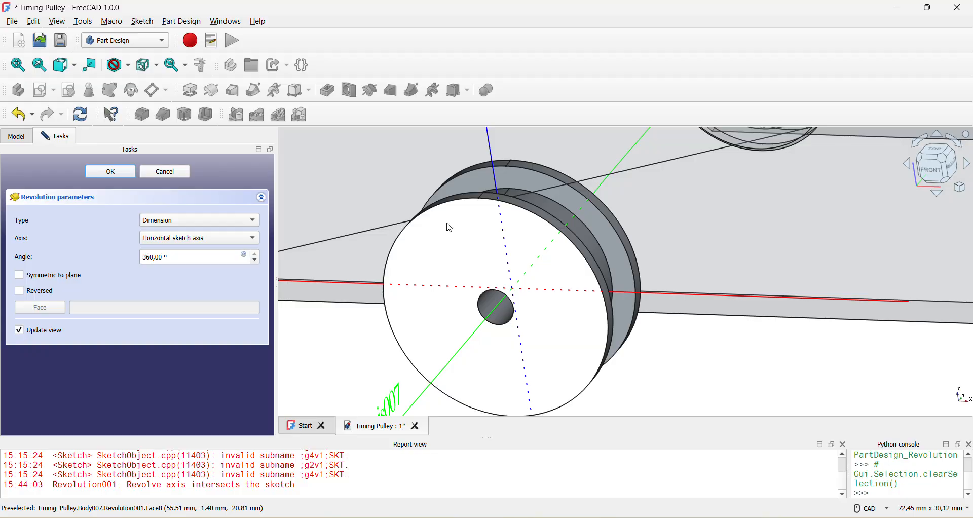
left_click(110, 175)
Set the Tensioner roller body's transparency to 70 in its appearance settings and close them.
scroll(455, 232, "down", 3)
left_click(90, 228)
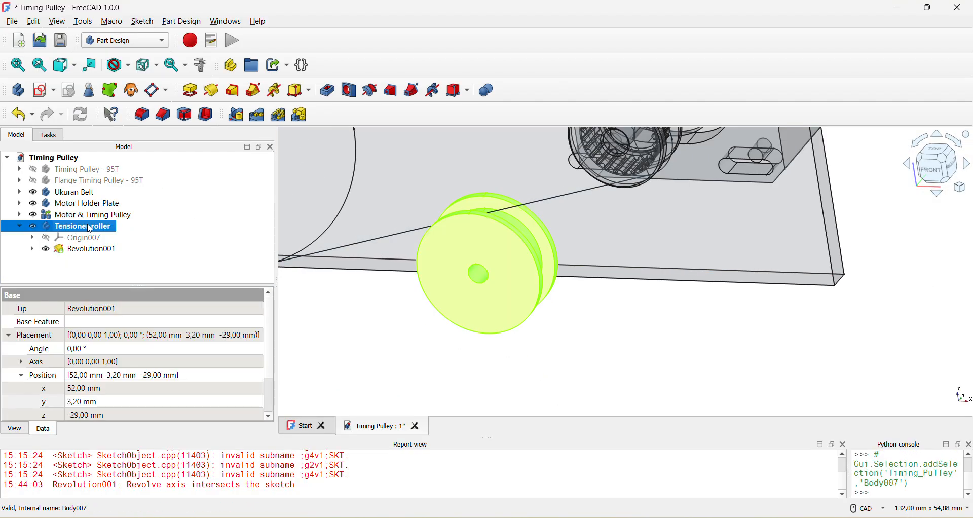
right_click(94, 233)
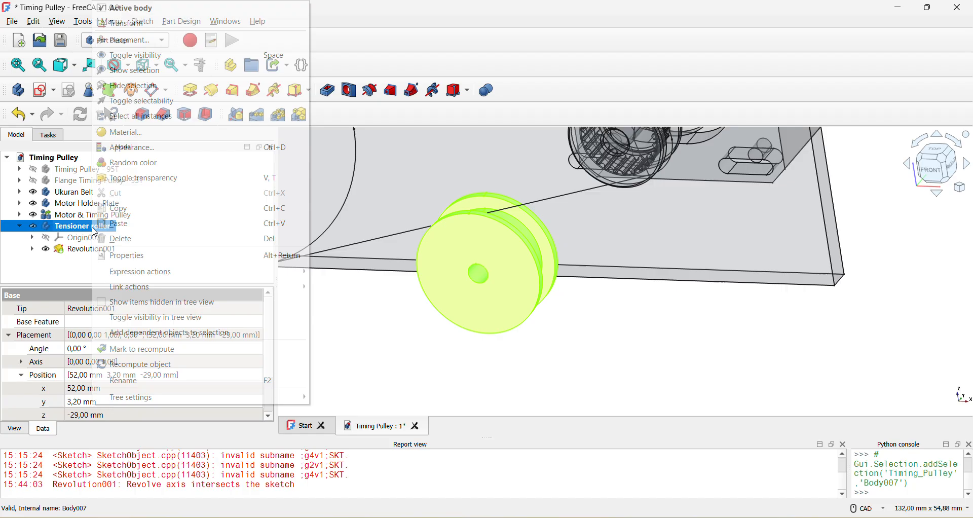
left_click(168, 148)
scroll(147, 402, "down", 3)
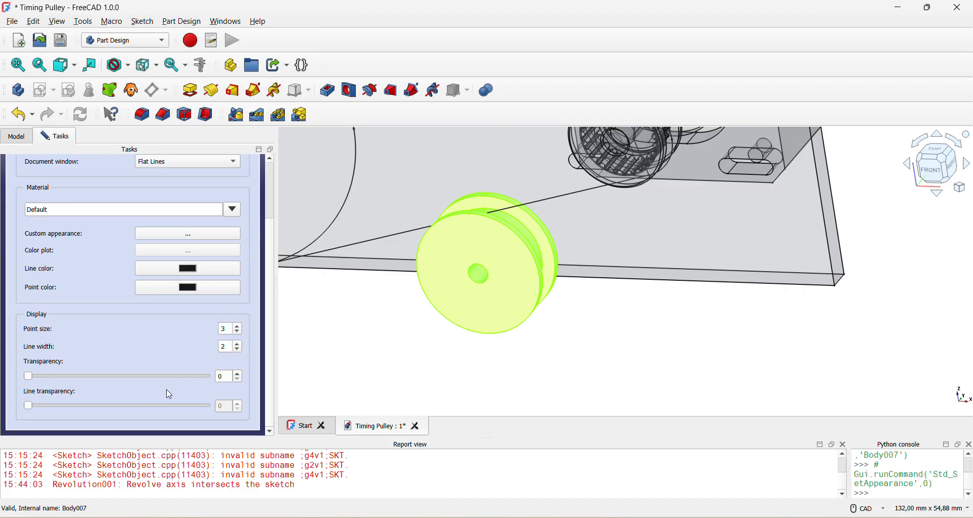
left_click(190, 377)
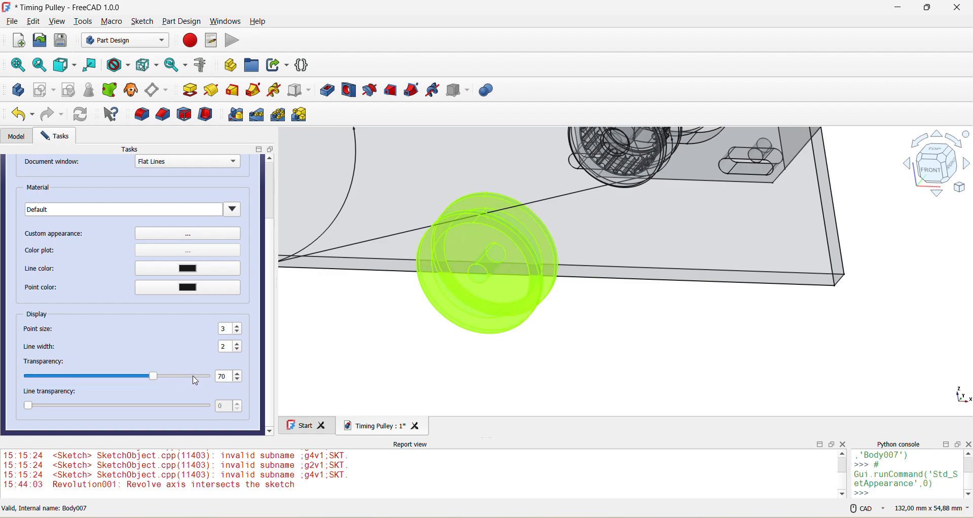
left_click(627, 363)
left_click(17, 136)
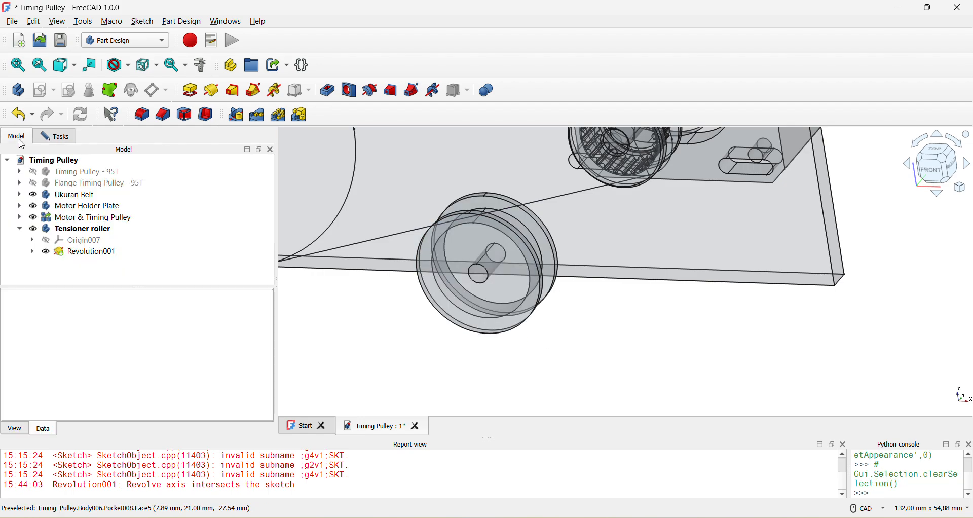
left_click(56, 136)
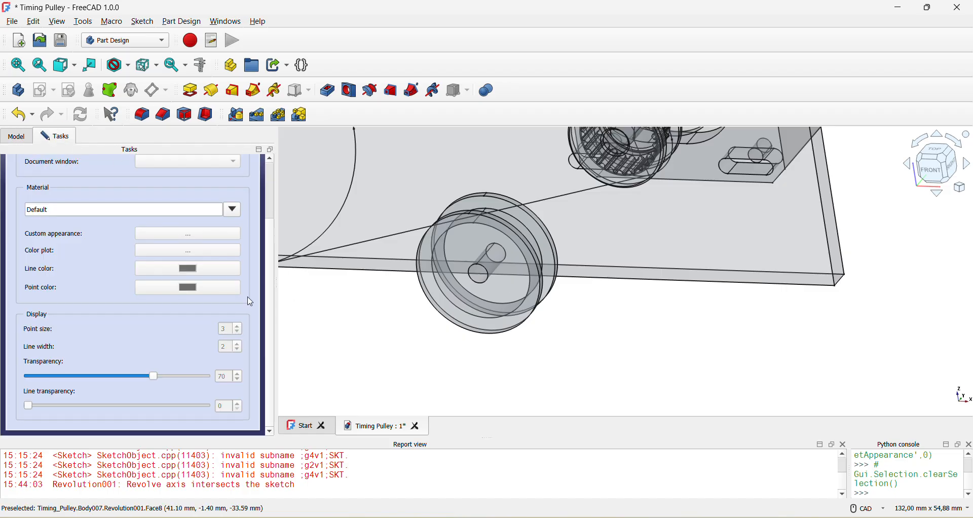
scroll(92, 256, "up", 3)
left_click(133, 173)
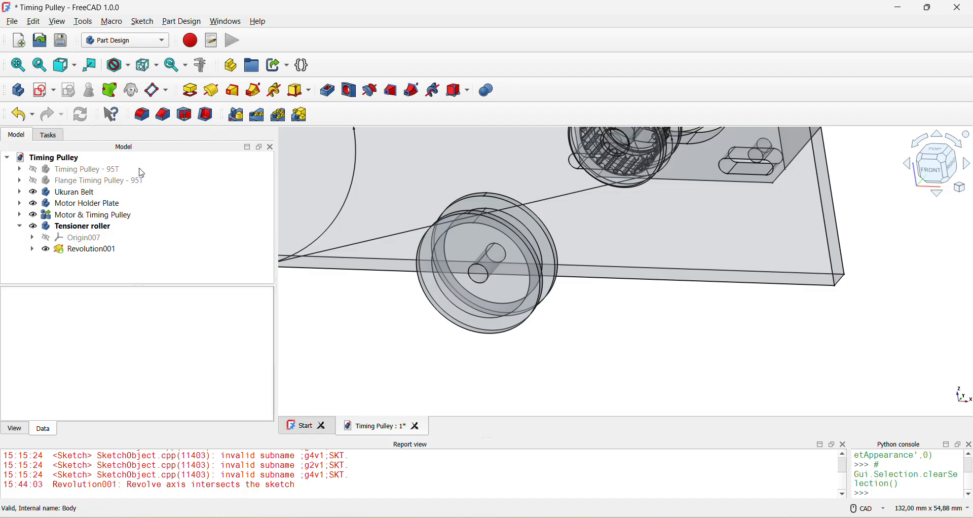
Examine the roller's position against the belt line and motor pulley in front, top and angled views.
key("1")
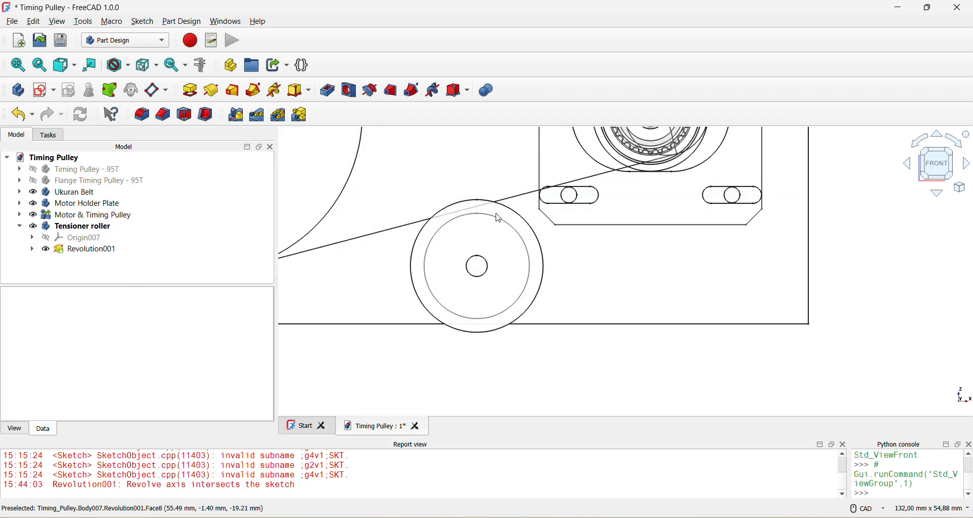
middle_click_drag(495, 213, 491, 255)
scroll(490, 255, "up", 4)
middle_click_drag(515, 287, 388, 290)
scroll(376, 249, "down", 5)
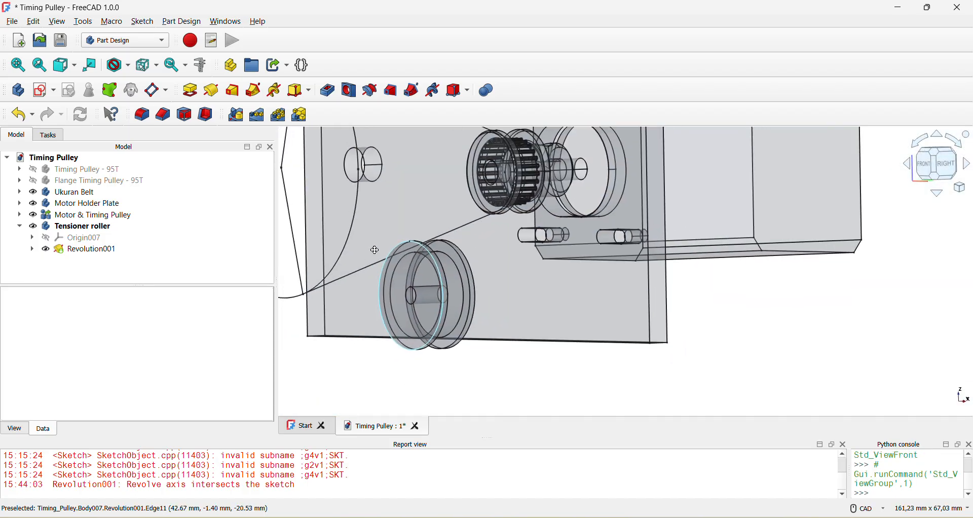
middle_click_drag(478, 271, 403, 244)
key("2")
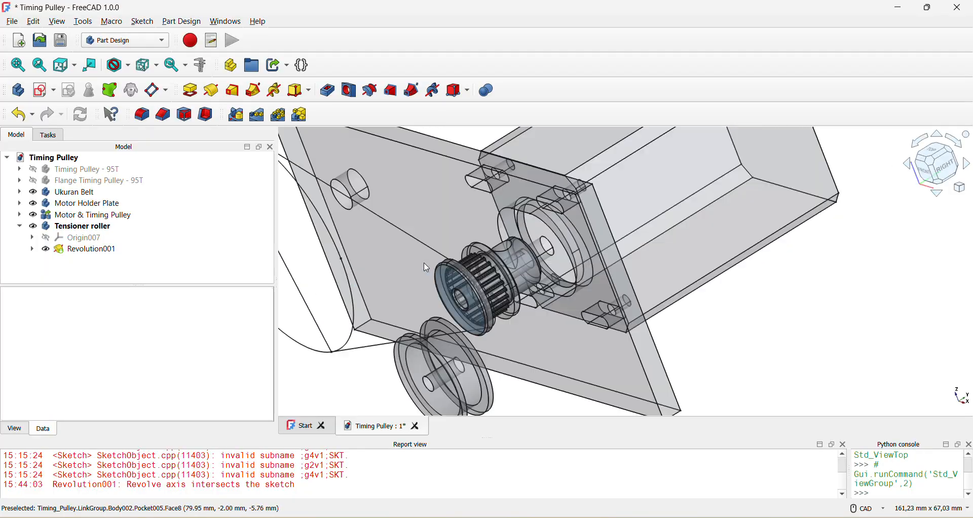
scroll(576, 283, "up", 4)
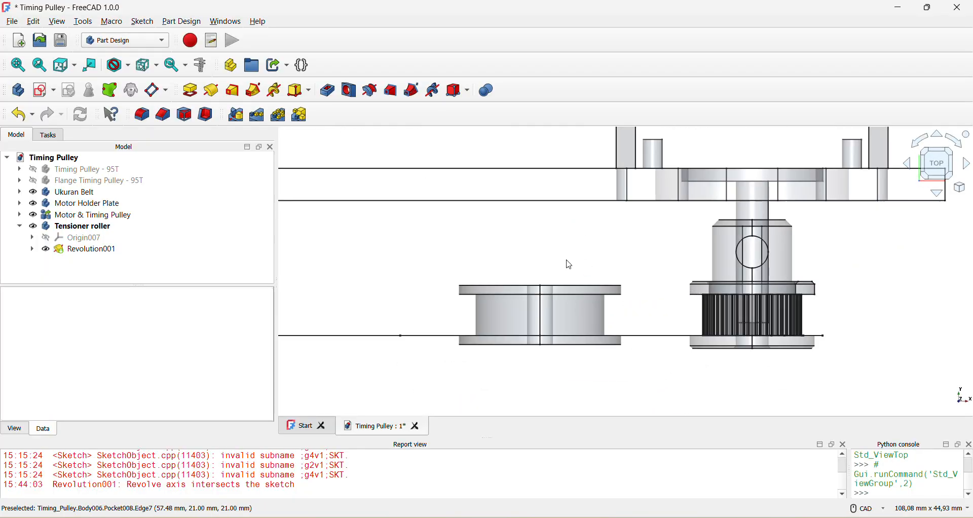
key("1")
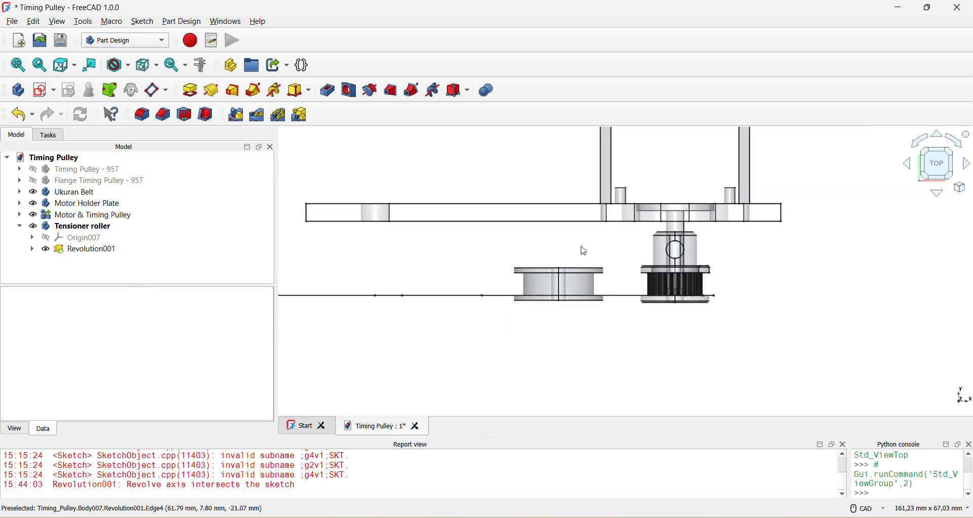
scroll(582, 252, "up", 3)
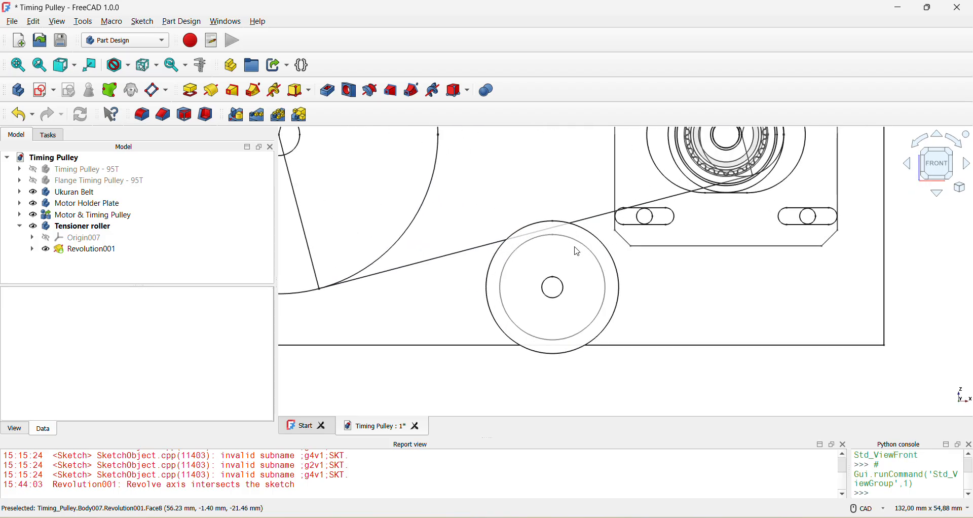
scroll(561, 272, "down", 1)
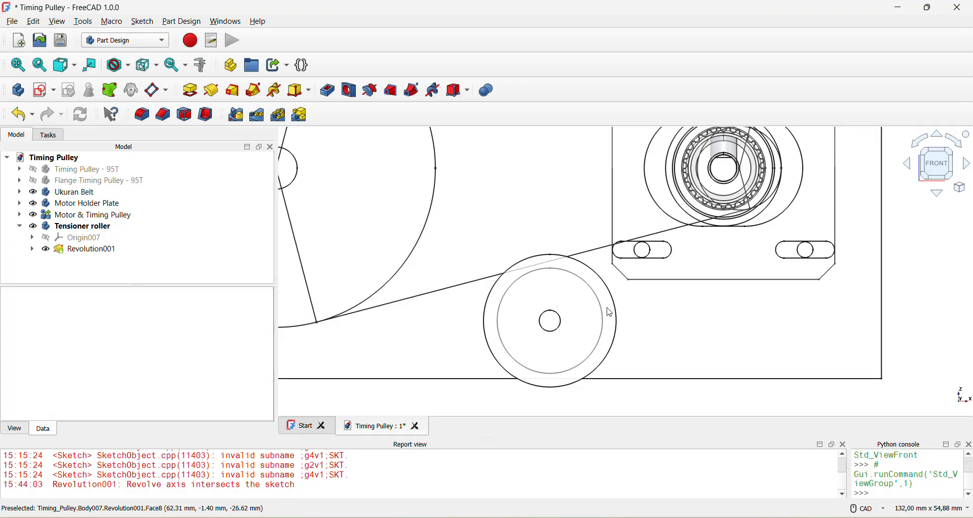
middle_click_drag(502, 275, 481, 235)
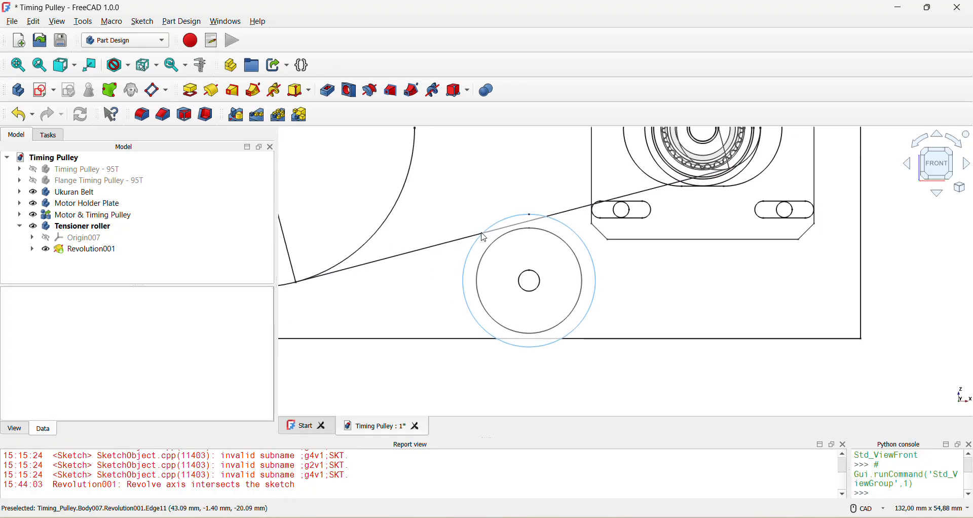
Shift the Tensioner roller body to x = 50 mm and z = -27 mm in its placement.
left_click(80, 228)
left_click(134, 386)
scroll(135, 386, "down", 1)
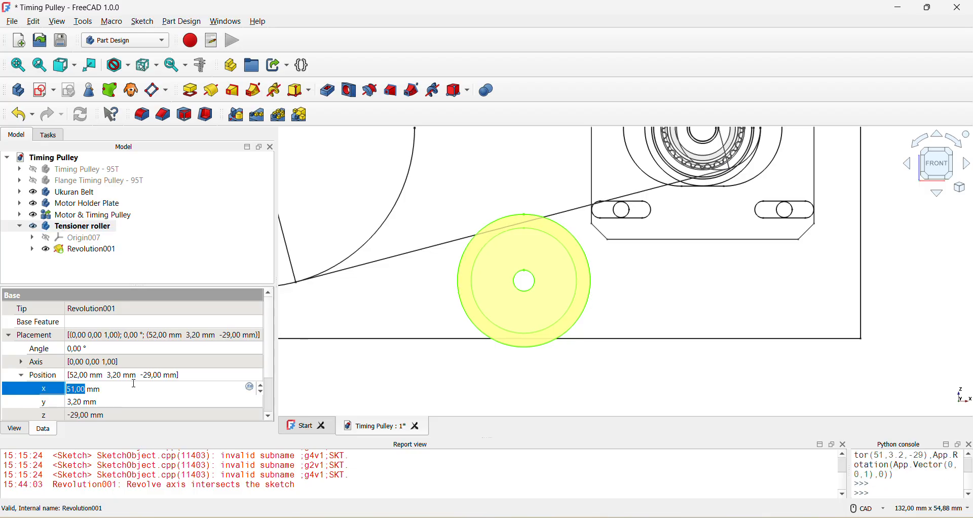
scroll(134, 384, "down", 2)
scroll(134, 386, "up", 1)
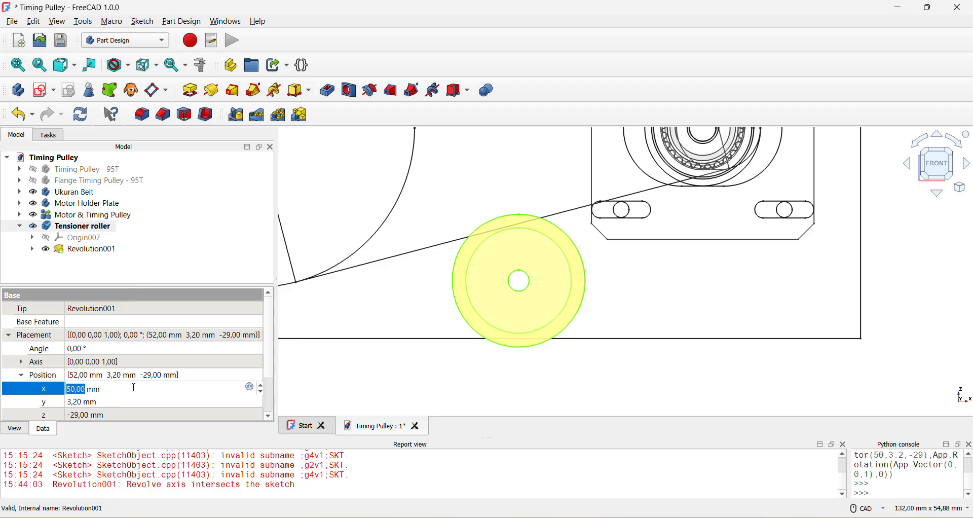
left_click(122, 414)
scroll(122, 413, "up", 2)
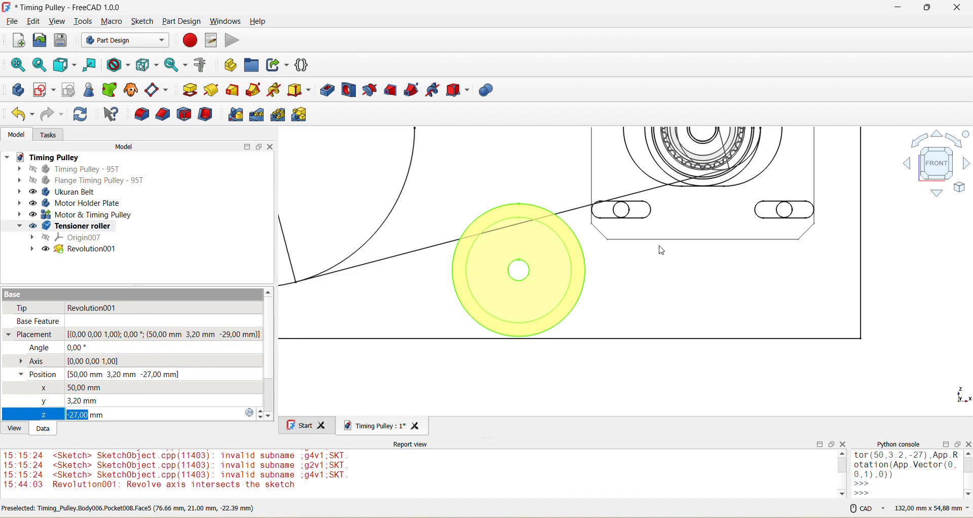
Check the repositioned roller's alignment with the belt path and the toothed pulley from angled and top views.
scroll(583, 283, "down", 2)
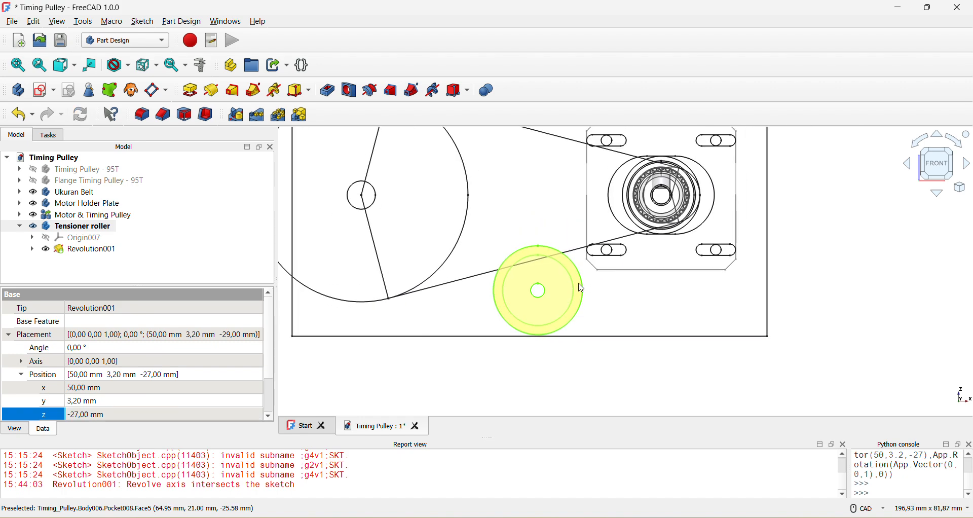
scroll(551, 290, "up", 4)
middle_click_drag(549, 291, 542, 332)
scroll(516, 226, "down", 1)
scroll(518, 229, "down", 1)
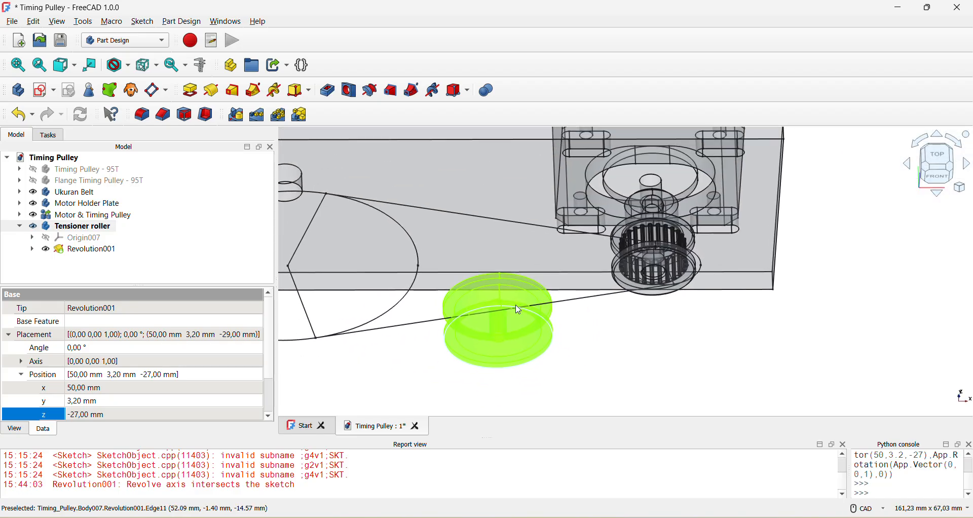
middle_click_drag(518, 229, 575, 242)
scroll(581, 250, "down", 1)
scroll(580, 249, "up", 1)
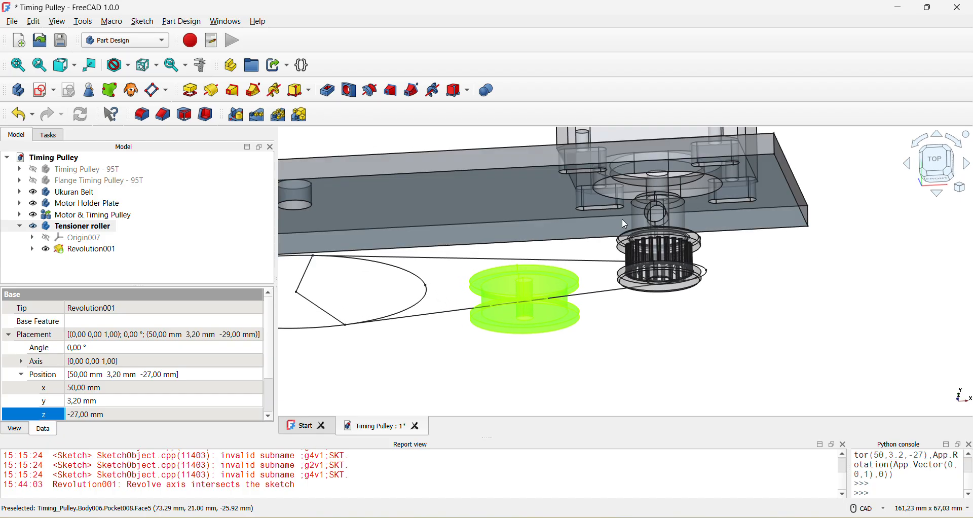
key("2")
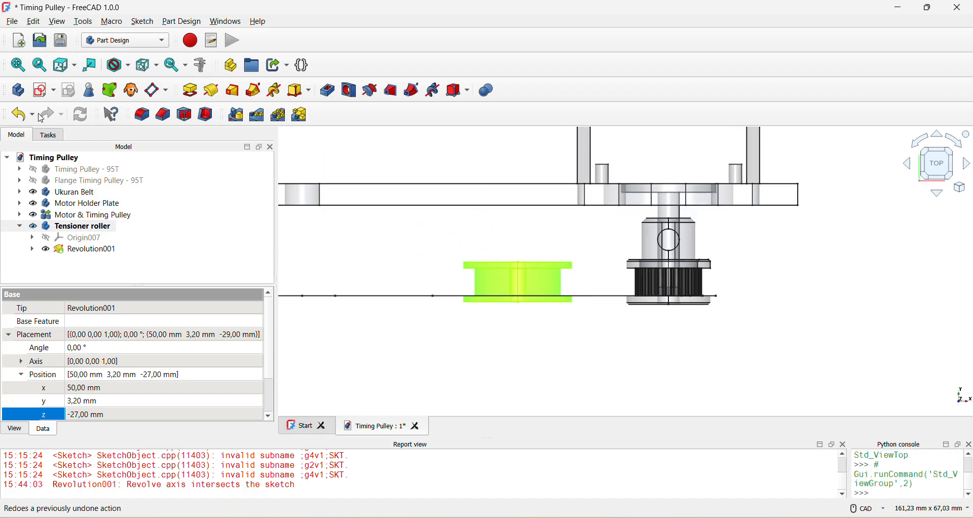
Create a new body and name it Arm Tensioner Roller.
left_click(18, 91)
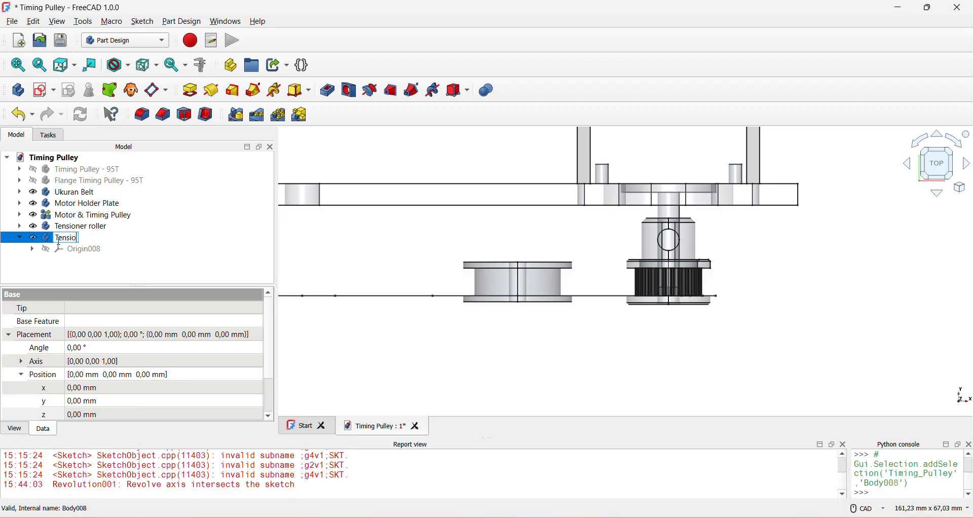
type("r")
key("Return")
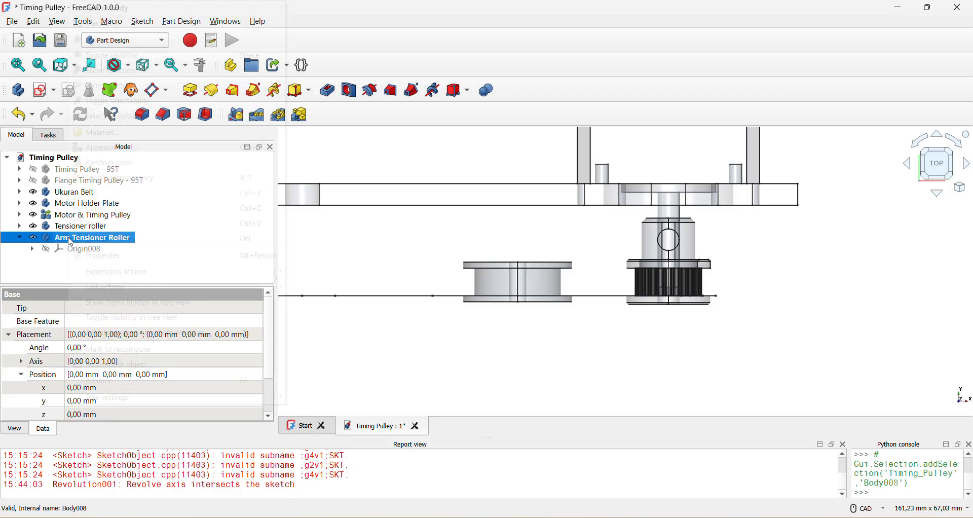
Transform the Arm Tensioner Roller body by 76 mm along X and 21 mm along Y, onto the motor plate's face.
right_click(69, 240)
left_click(147, 29)
scroll(378, 209, "down", 3)
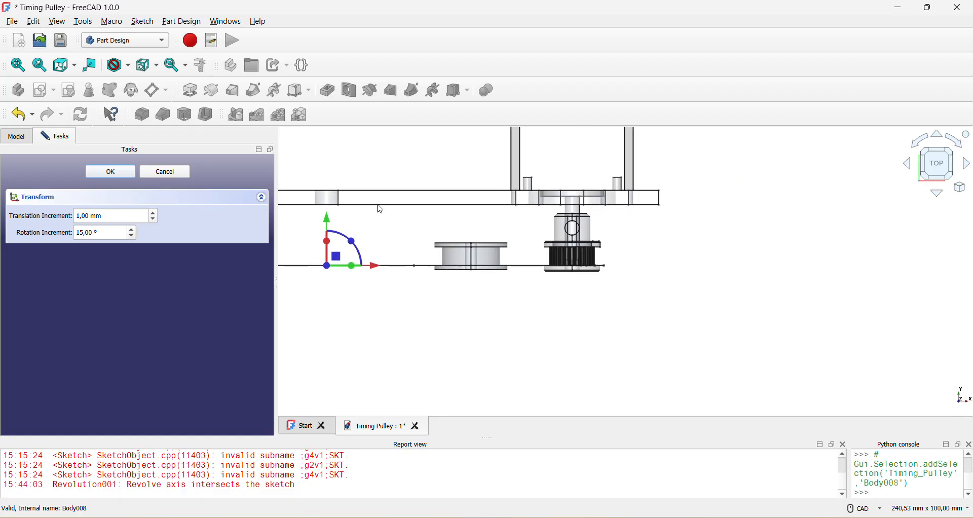
left_click_drag(398, 300, 622, 300)
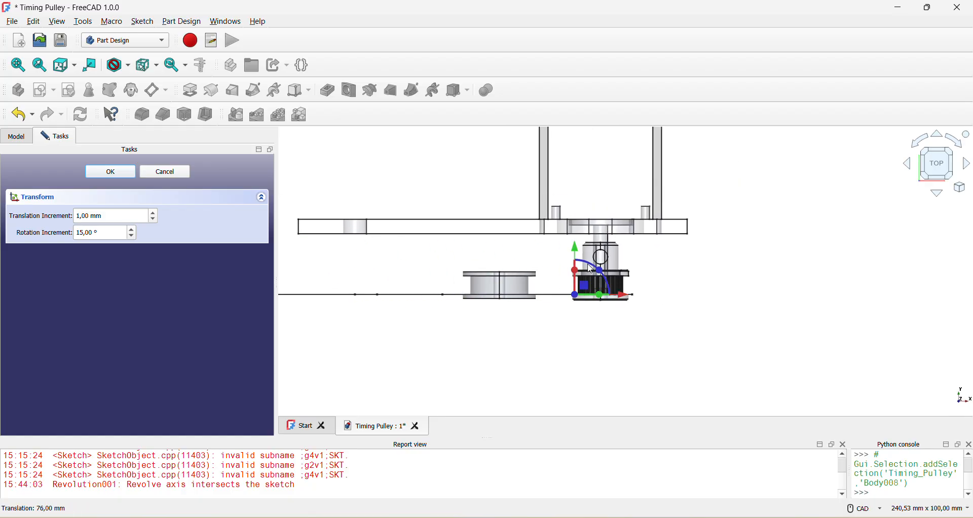
left_click_drag(578, 257, 578, 194)
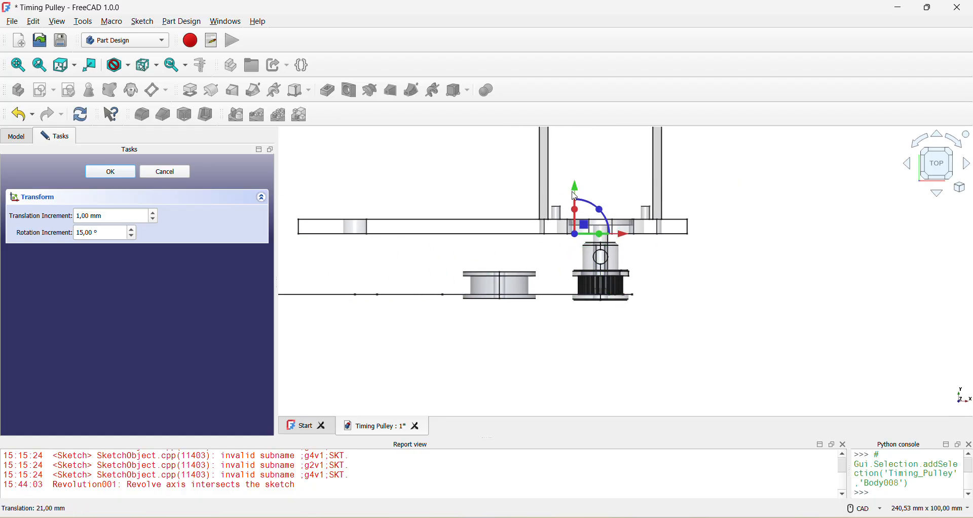
scroll(587, 267, "up", 5)
left_click(111, 172)
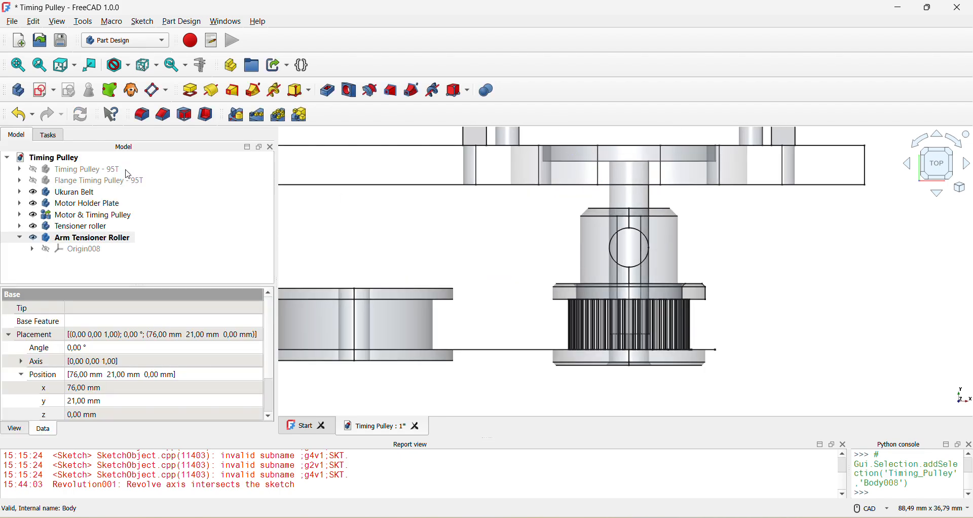
Start a new sketch in the arm body and, before choosing its plane, set the body's position to x = 75 mm and z = -27 mm.
key("1")
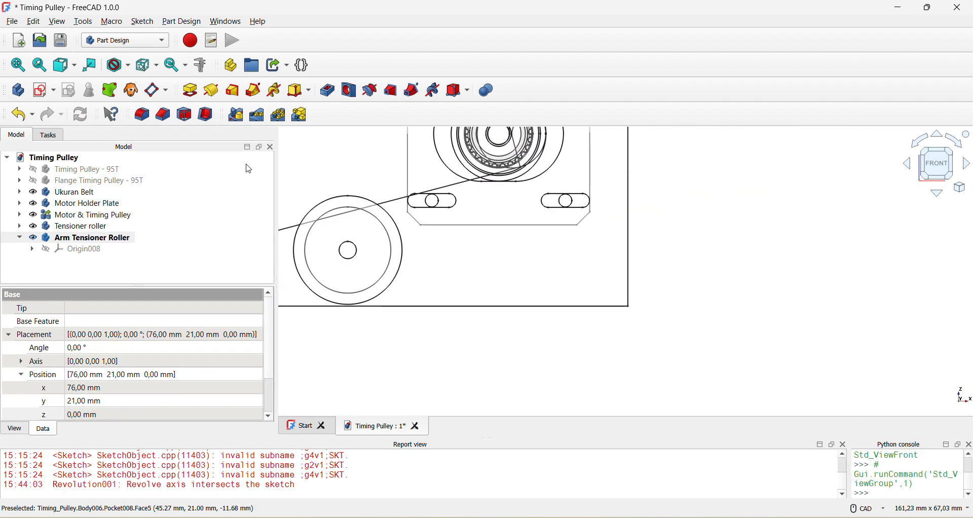
left_click(44, 91)
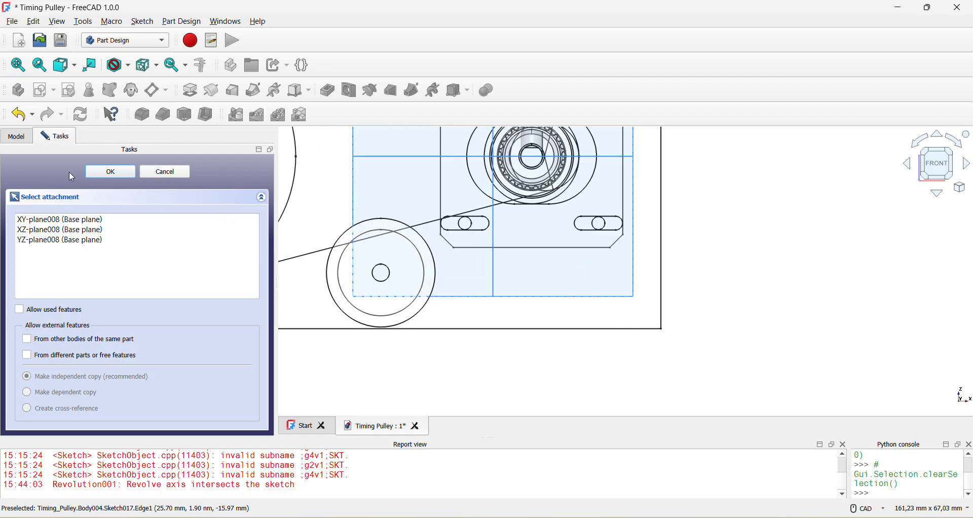
left_click(28, 139)
left_click(79, 245)
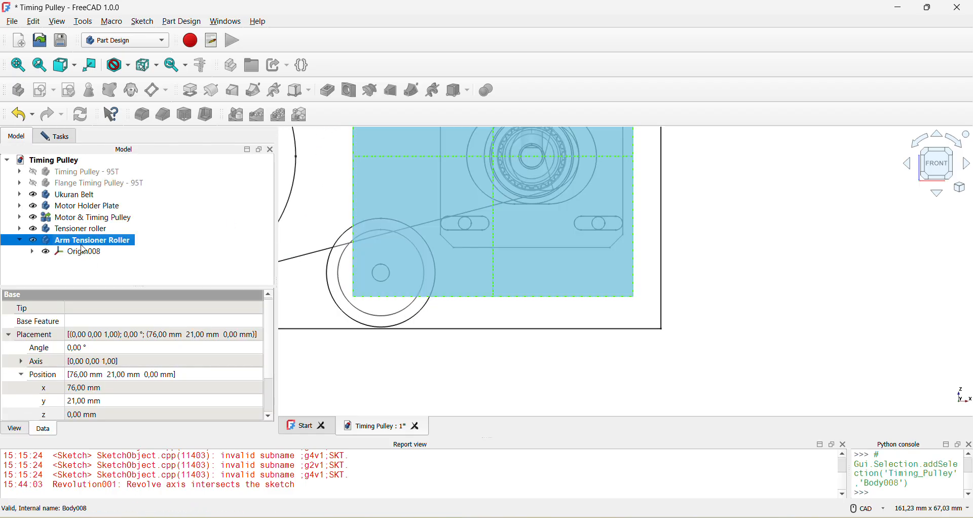
left_click(110, 388)
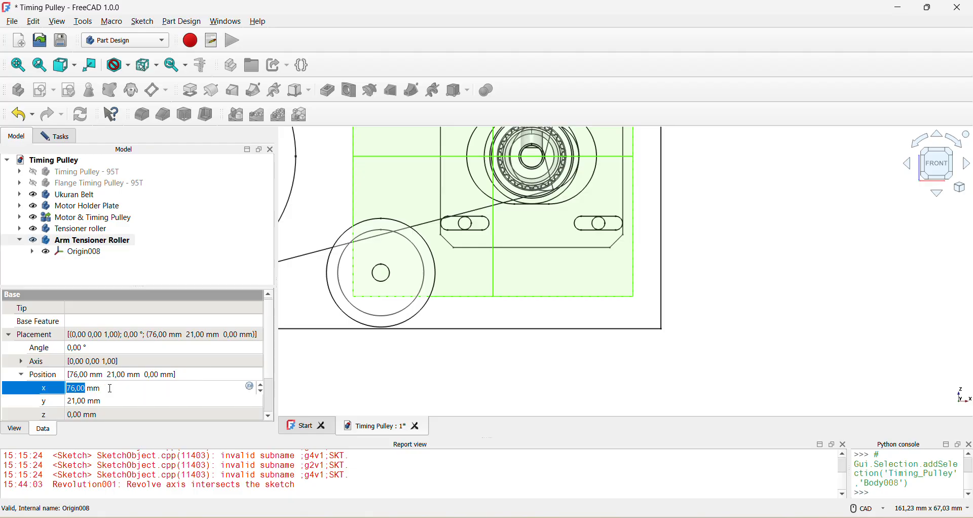
scroll(111, 388, "down", 1)
left_click(112, 401)
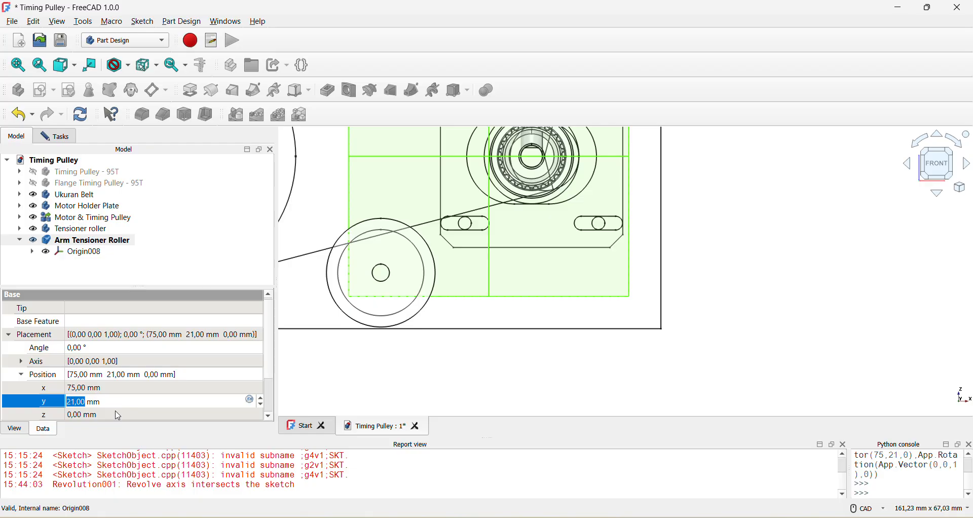
left_click(118, 416)
scroll(117, 416, "down", 20)
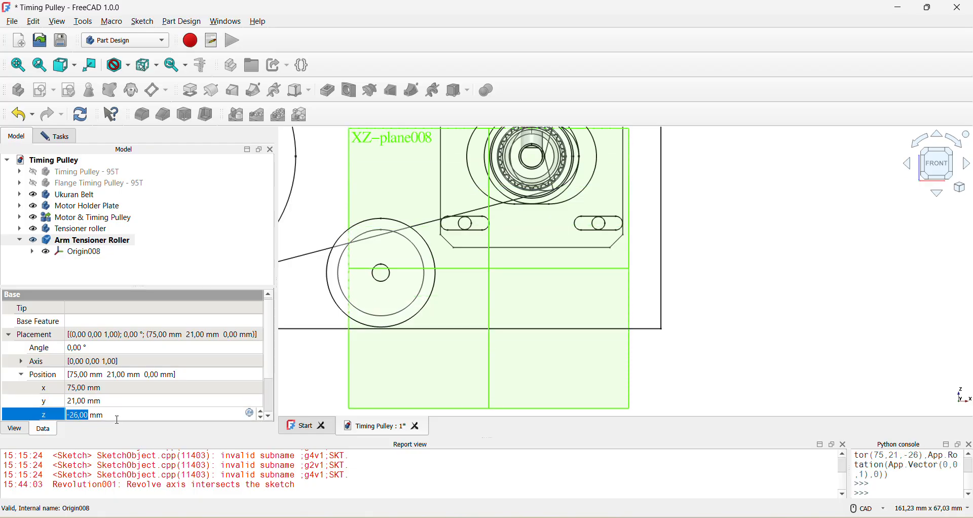
scroll(118, 420, "down", 1)
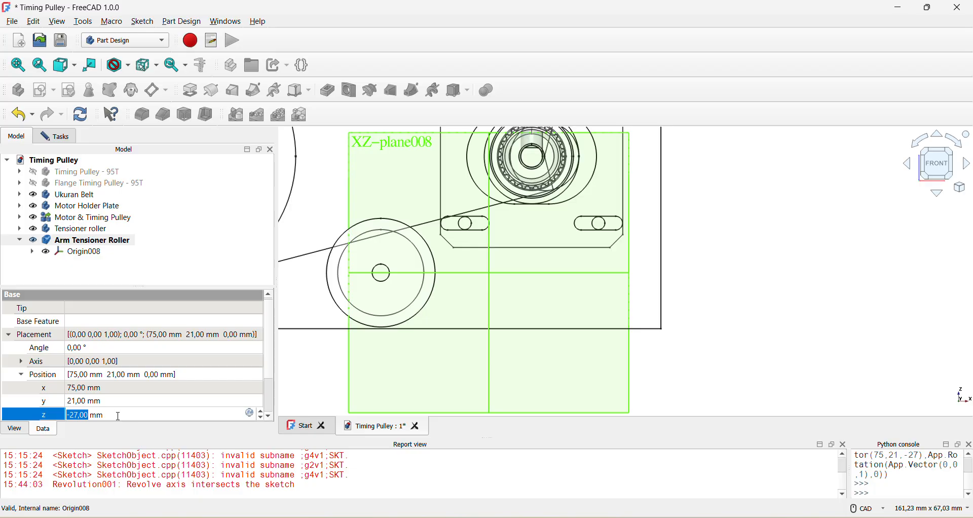
middle_click_drag(340, 343, 477, 364)
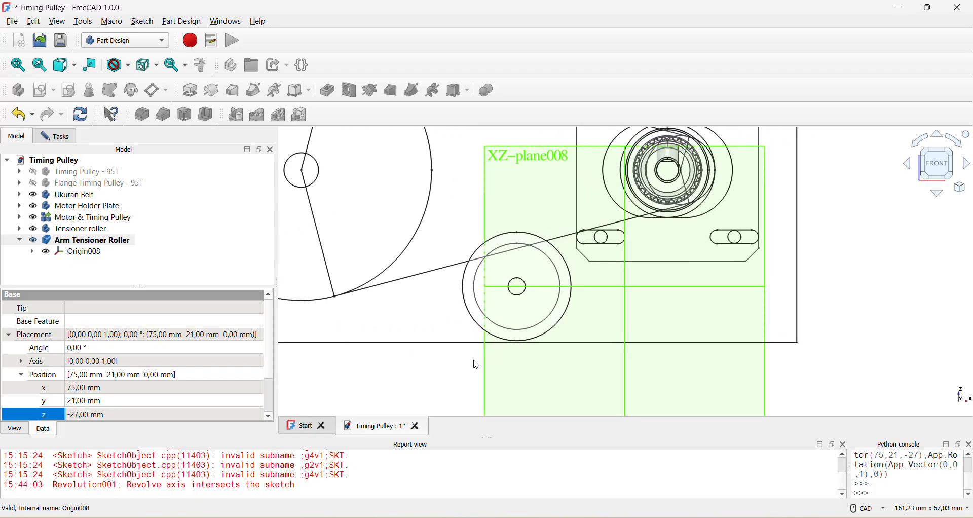
left_click(109, 415)
Attach the new arm sketch to the body's XZ base plane.
left_click(835, 337)
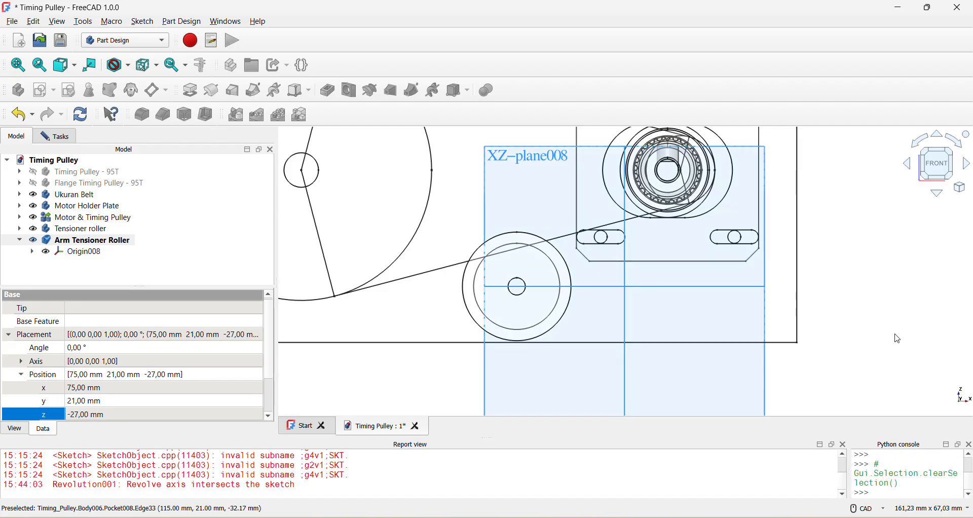
left_click(769, 399)
middle_click_drag(672, 309, 565, 321)
scroll(568, 299, "up", 4)
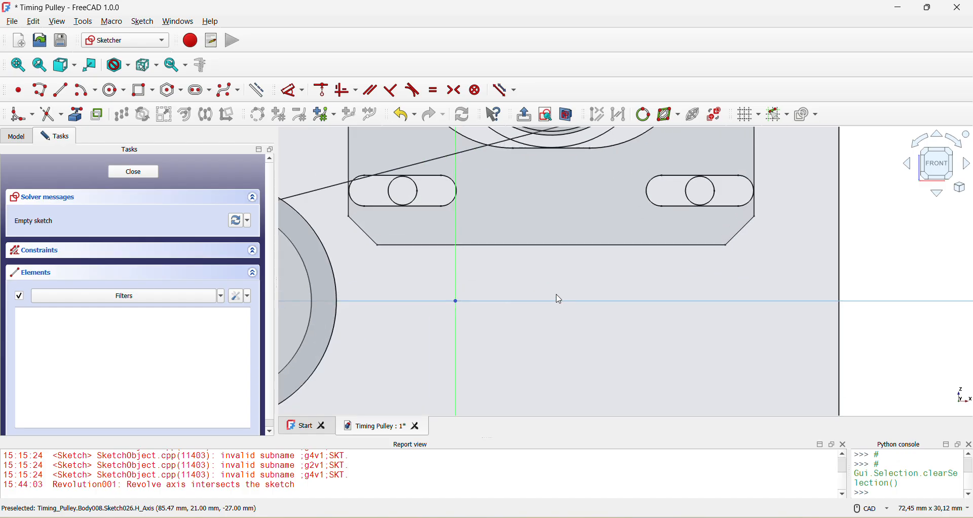
Sketch a circle centred on the origin and constrain its diameter to 4 mm.
left_click(112, 89)
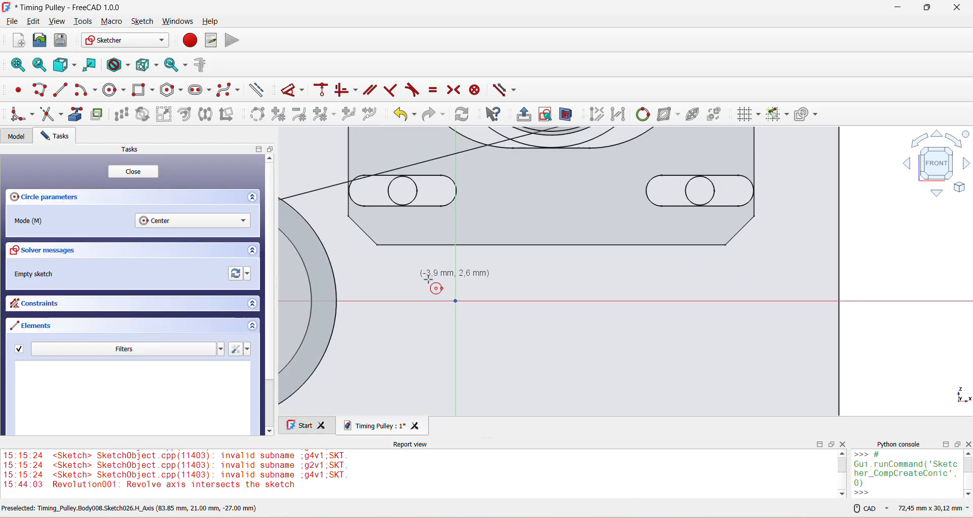
left_click(456, 301)
left_click(478, 277)
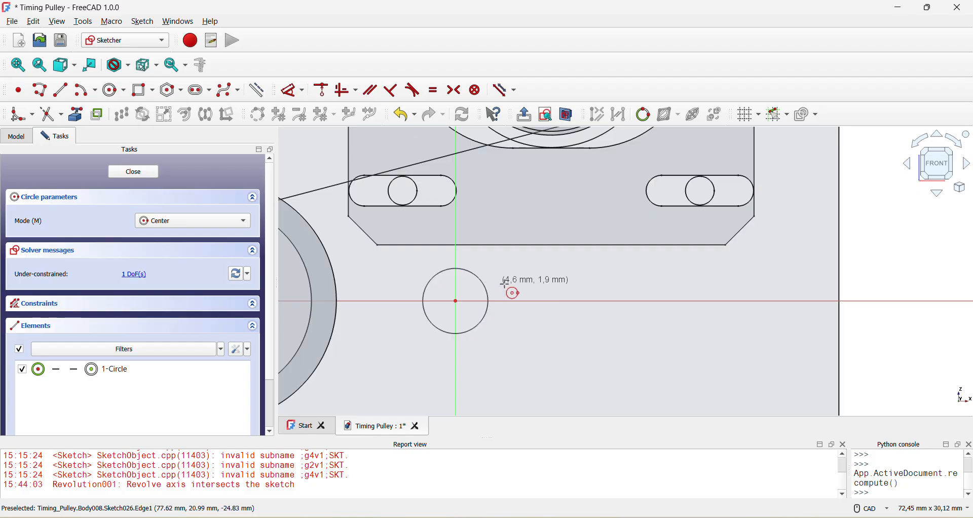
left_click(481, 293)
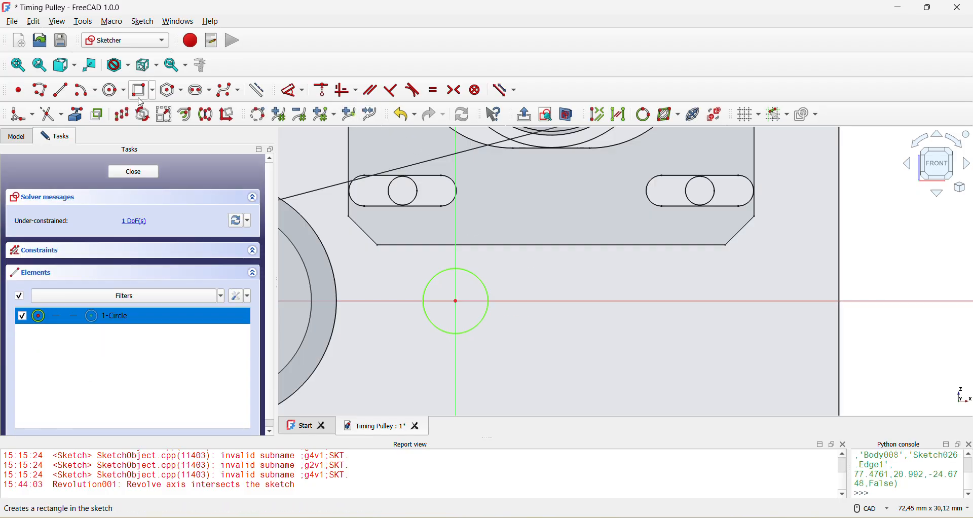
left_click(506, 90)
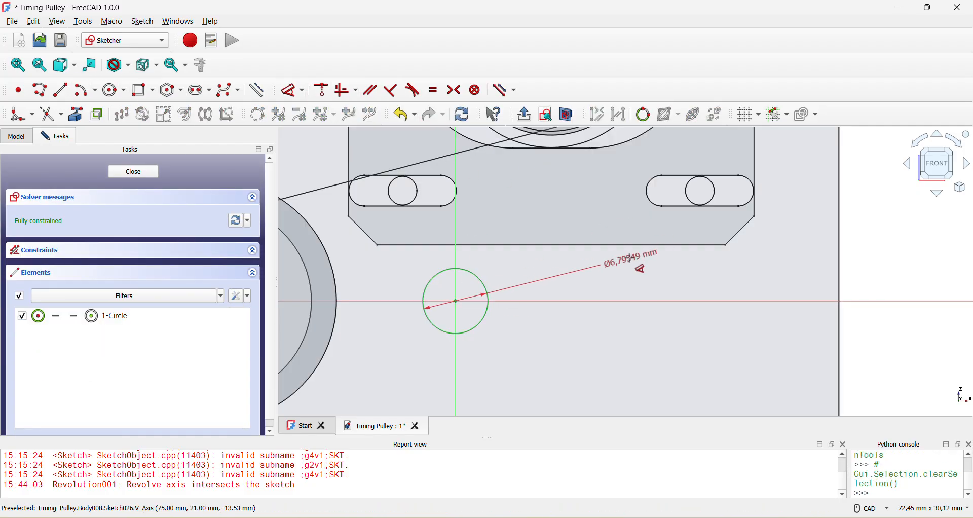
left_click(629, 258)
type("4")
key("Return")
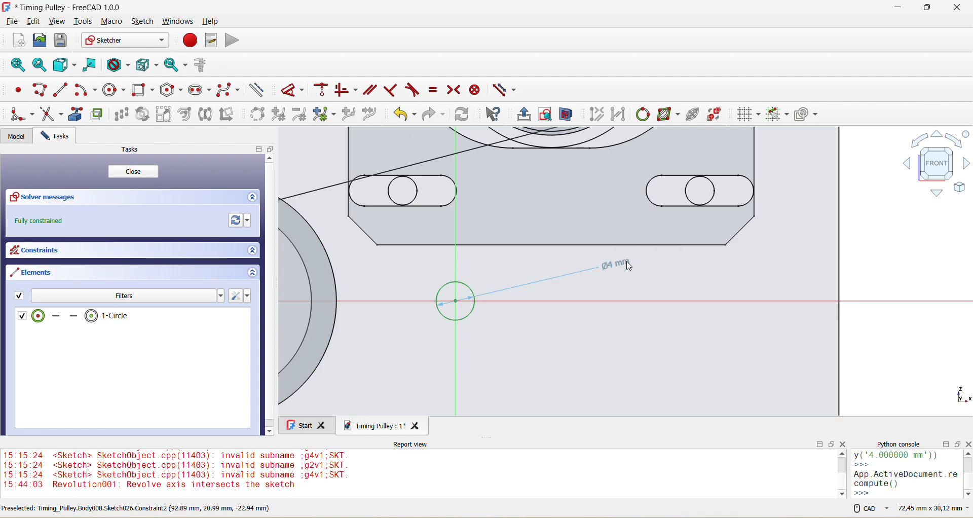
Draw a six-sided polygon around the circle, centred on the origin with horizontal flats, and set its width across flats to 7.1 mm.
left_click(171, 92)
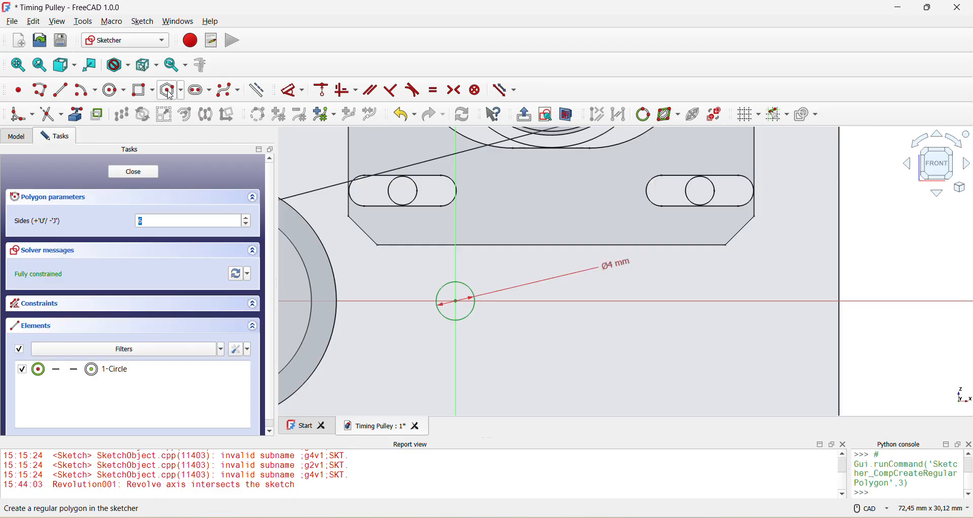
left_click(457, 303)
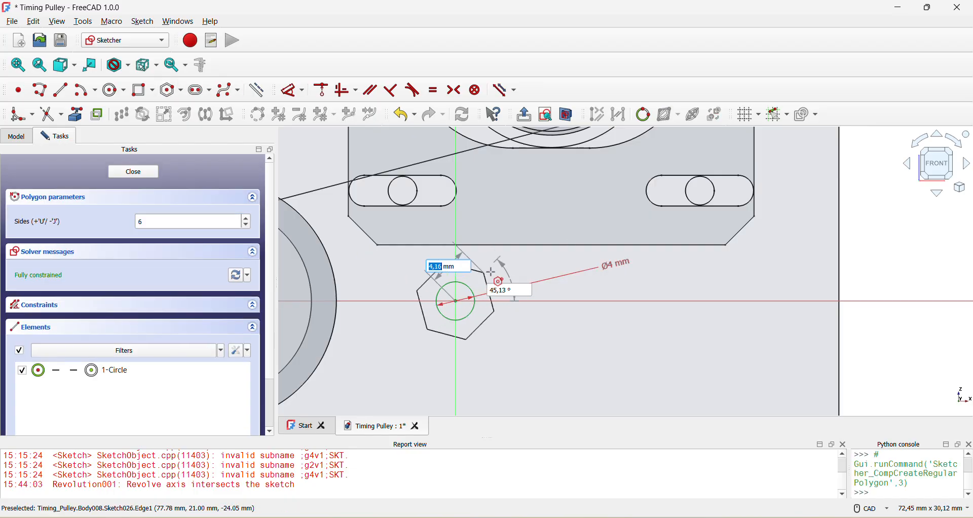
left_click(512, 307)
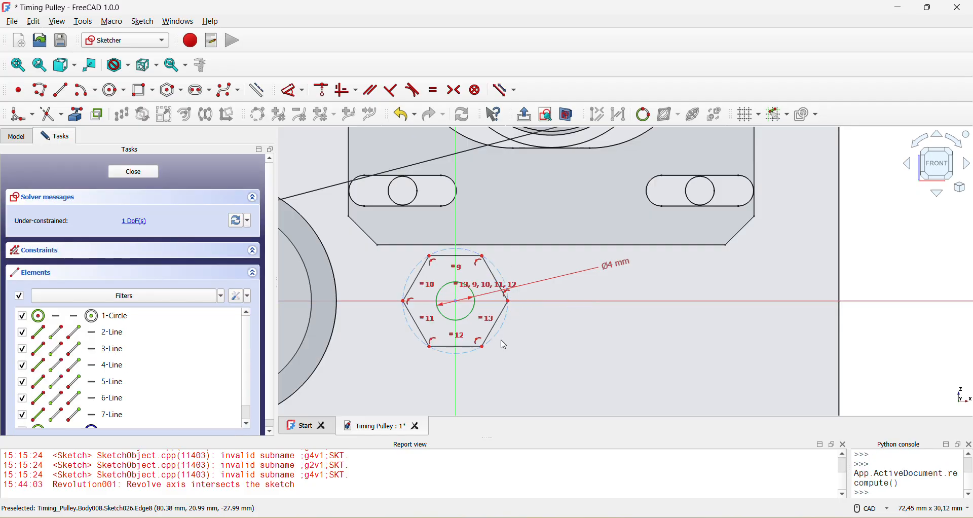
left_click(482, 259)
left_click(288, 93)
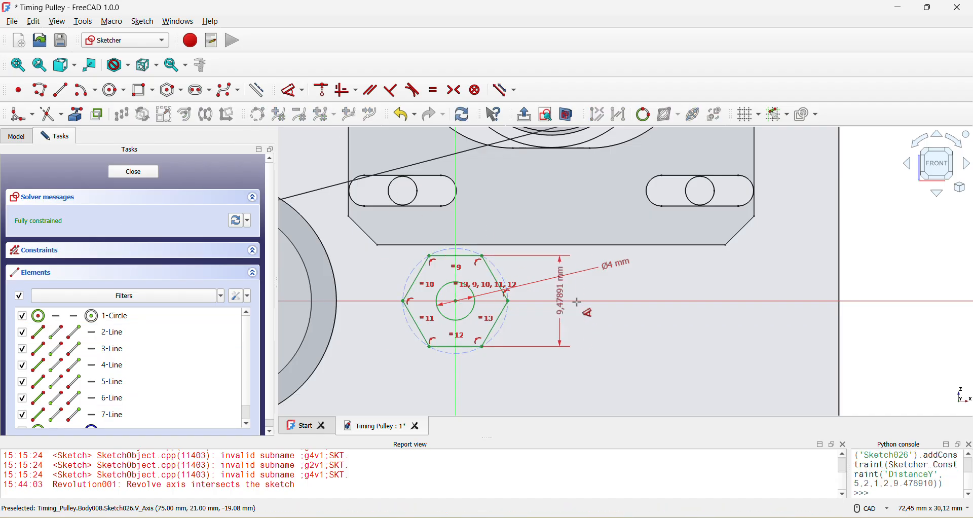
left_click(578, 327)
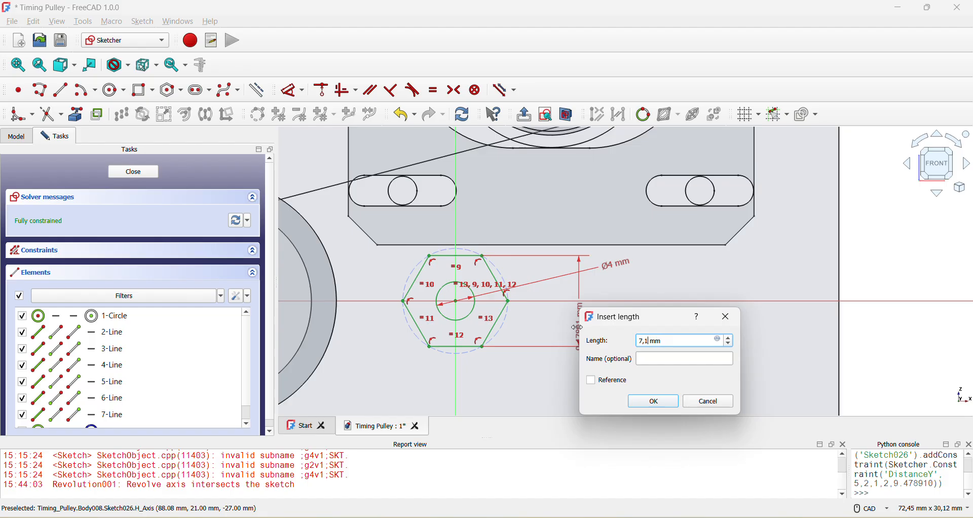
key("Return")
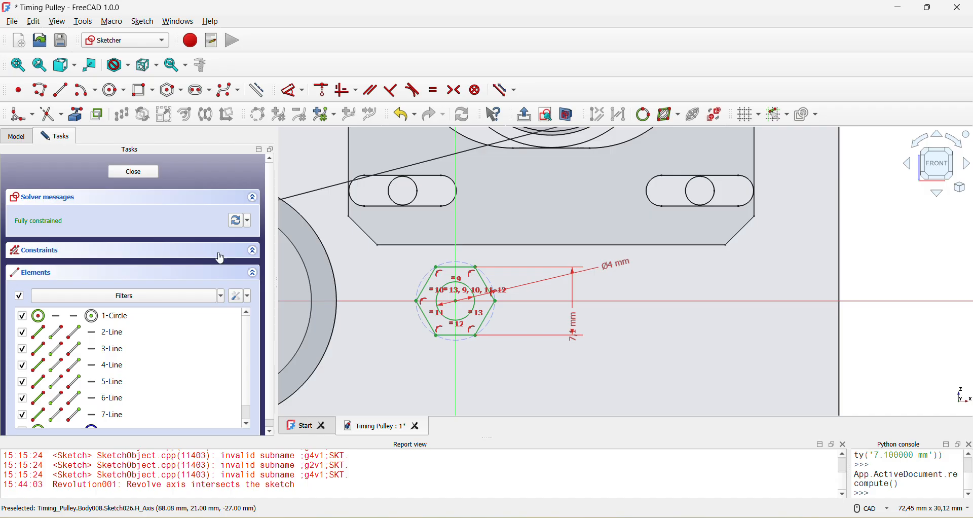
Shift the Arm Tensioner Roller body to x = 85 mm in its placement while the sketch stays open.
scroll(561, 254, "down", 4)
left_click(16, 135)
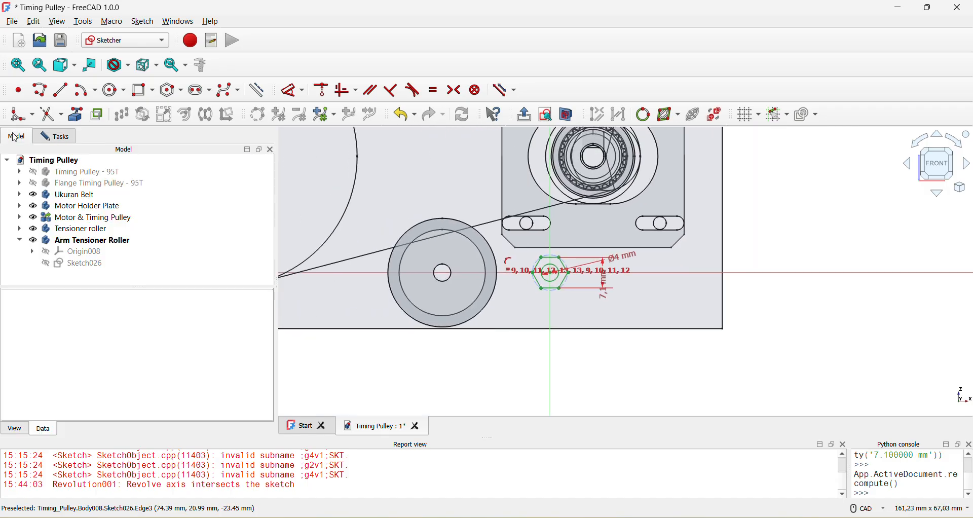
left_click(91, 241)
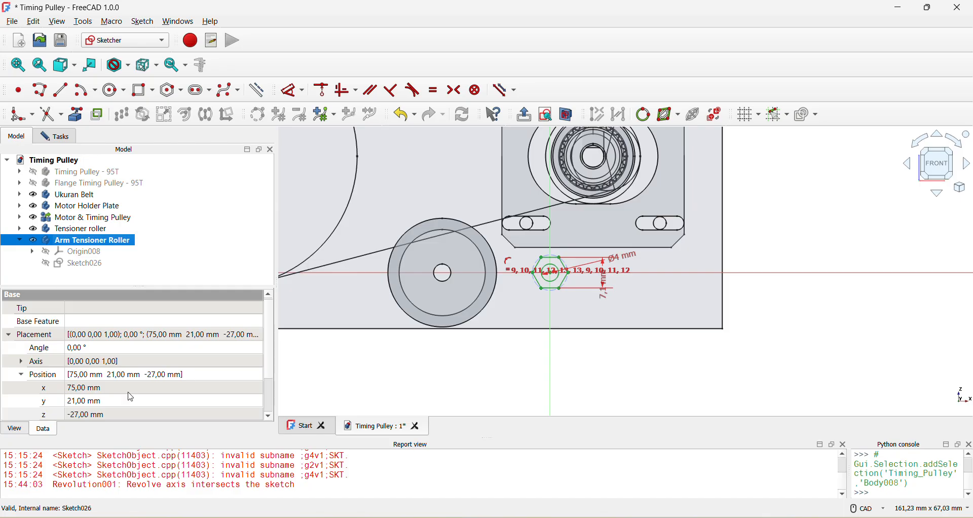
left_click(129, 392)
scroll(129, 393, "up", 10)
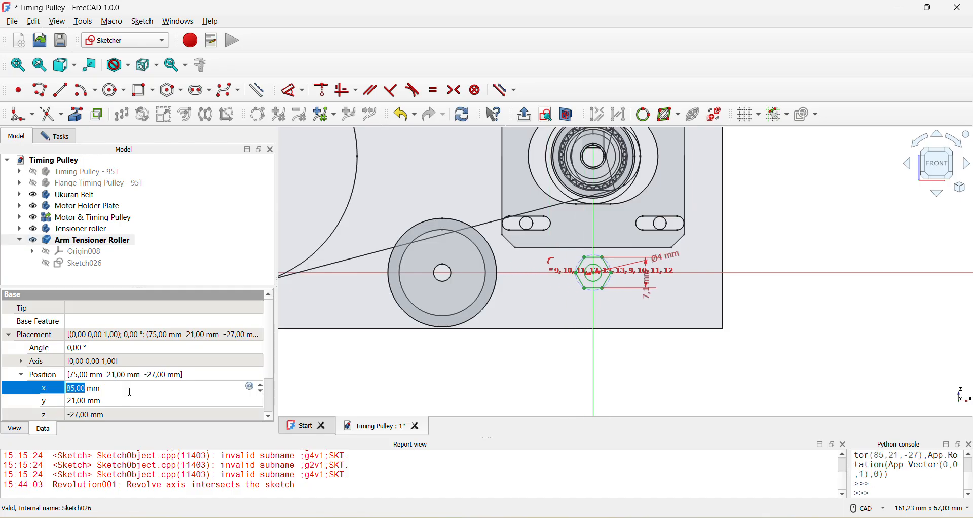
left_click(884, 296)
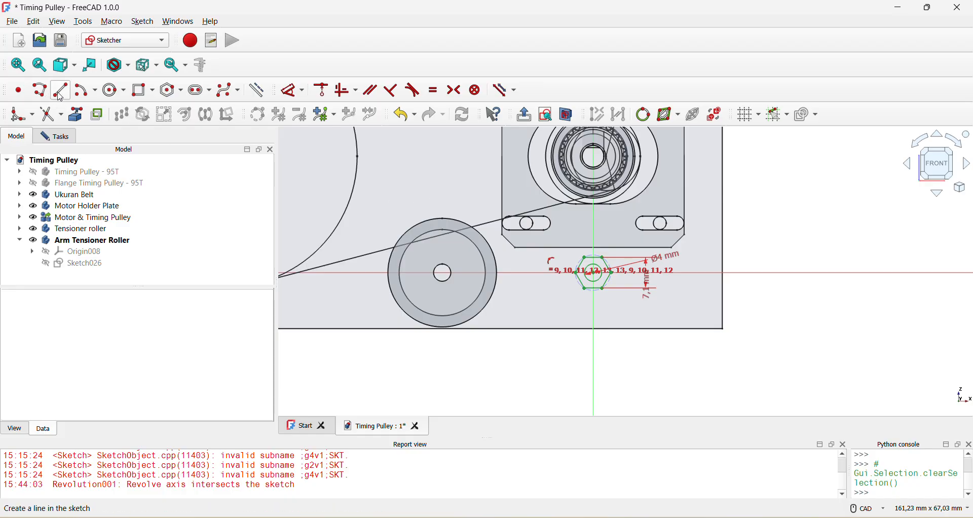
Sketch a circle about 6.7 mm in diameter on the tensioner roller and move its centre close to the roller's bore.
left_click(113, 91)
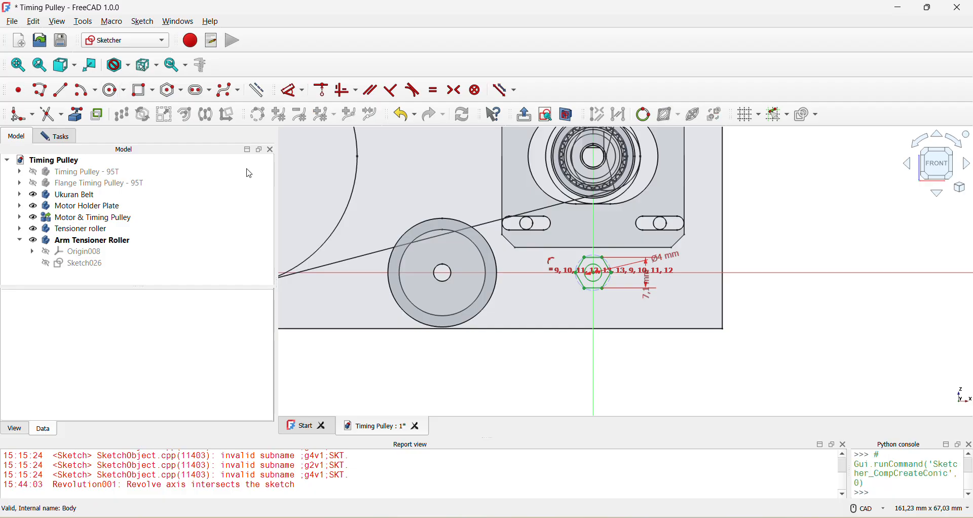
scroll(502, 315, "up", 3)
left_click(403, 291)
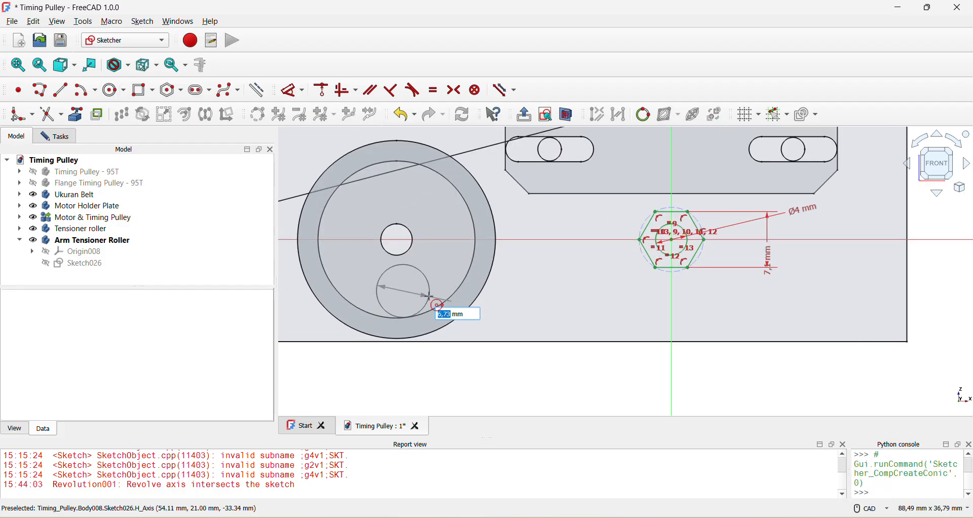
left_click(428, 301)
left_click_drag(398, 270, 397, 252)
Constrain the distance between the new circle's centre and the sketch origin to 35 mm.
left_click(396, 252)
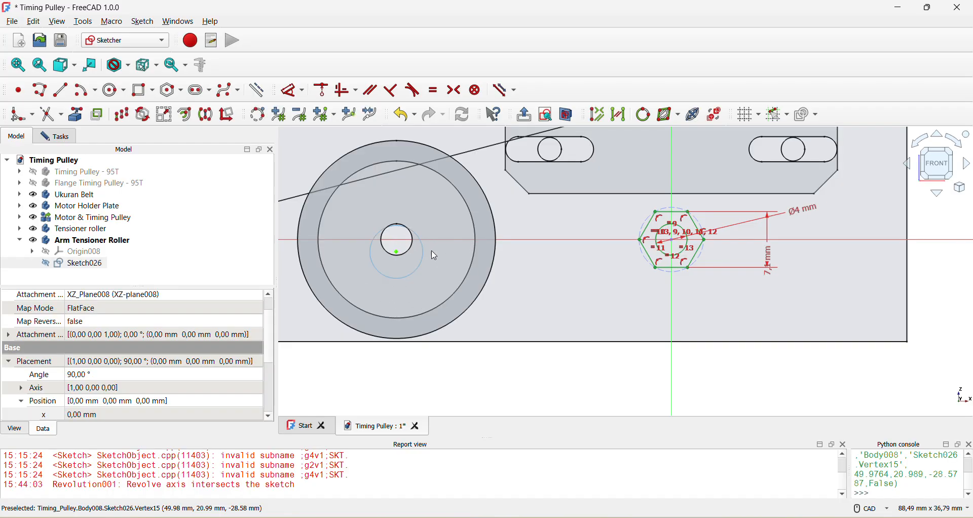
left_click(674, 246)
key("d")
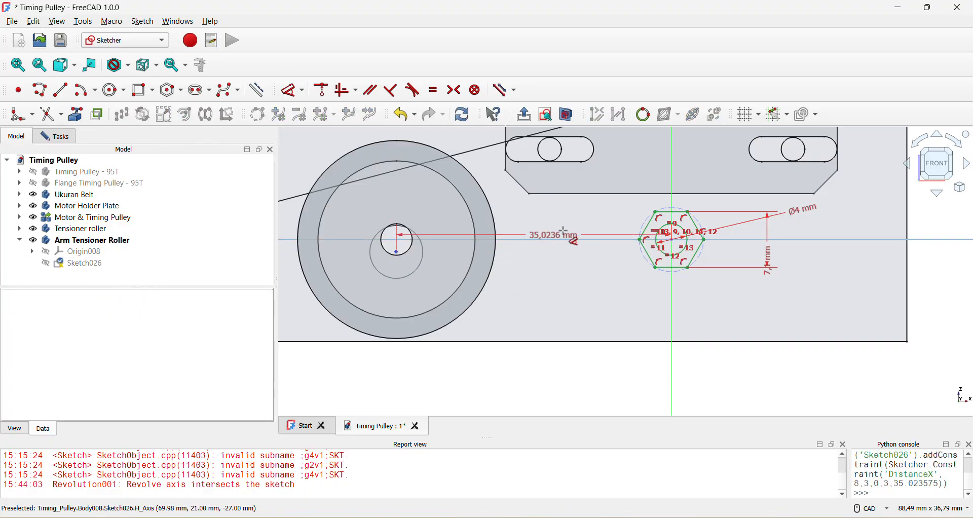
left_click(536, 254)
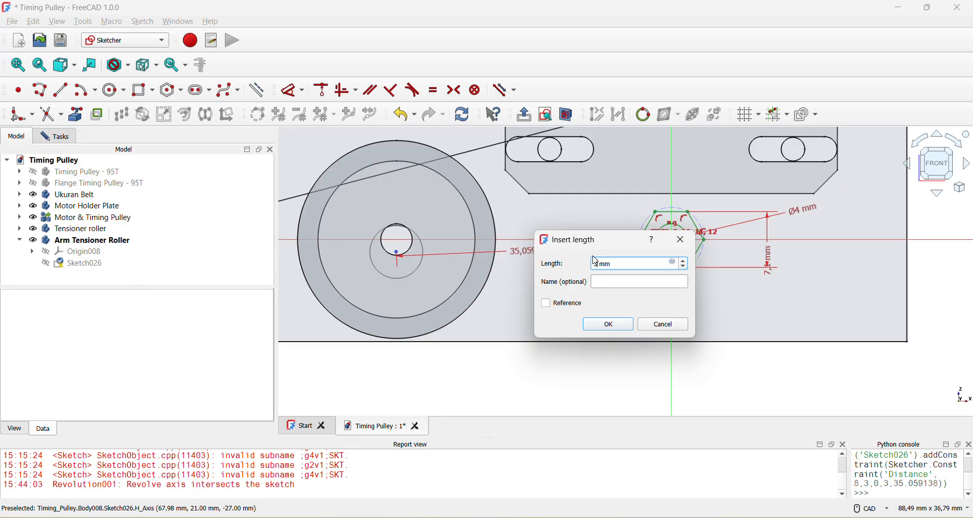
type("35")
key("Return")
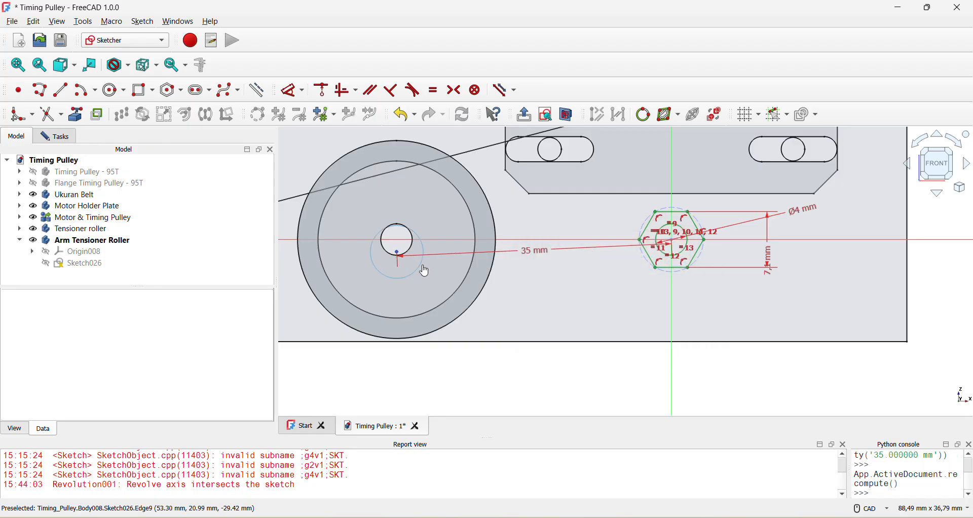
Constrain the diameter of the circle near the tensioner roller's bore to 4 mm.
left_click(425, 272)
left_click(469, 292)
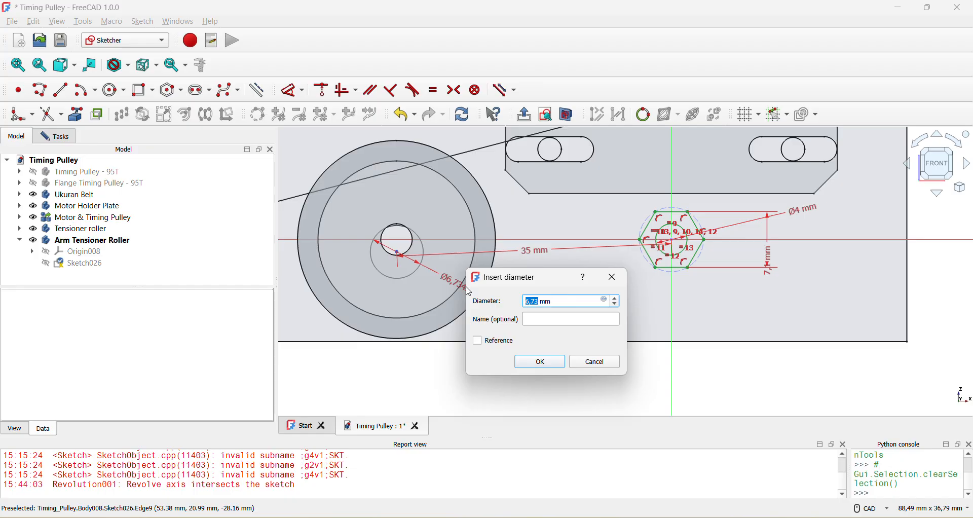
type("4")
key("Return")
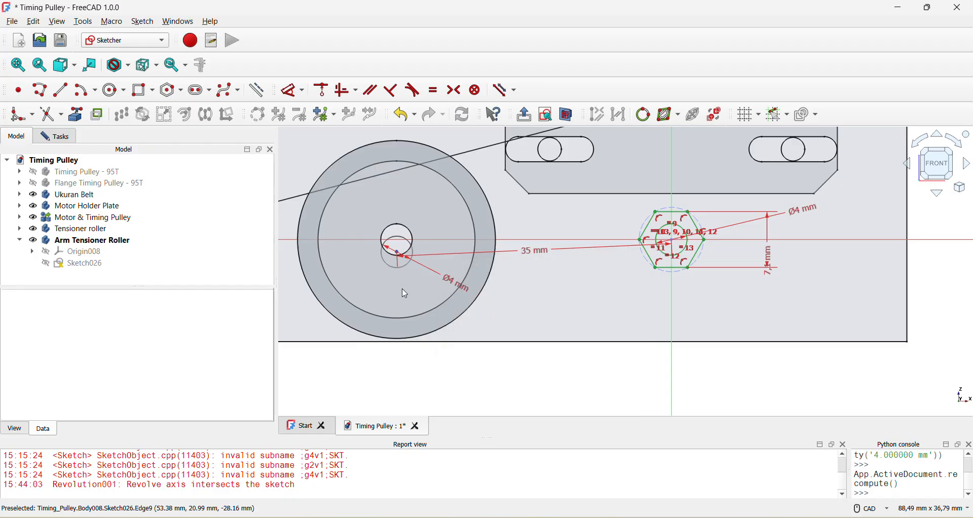
scroll(405, 294, "up", 3)
mouse_move(410, 238)
left_mouse_down()
mouse_move(412, 215)
mouse_move(420, 324)
mouse_move(410, 253)
left_mouse_up()
scroll(565, 253, "down", 4)
scroll(488, 250, "up", 1)
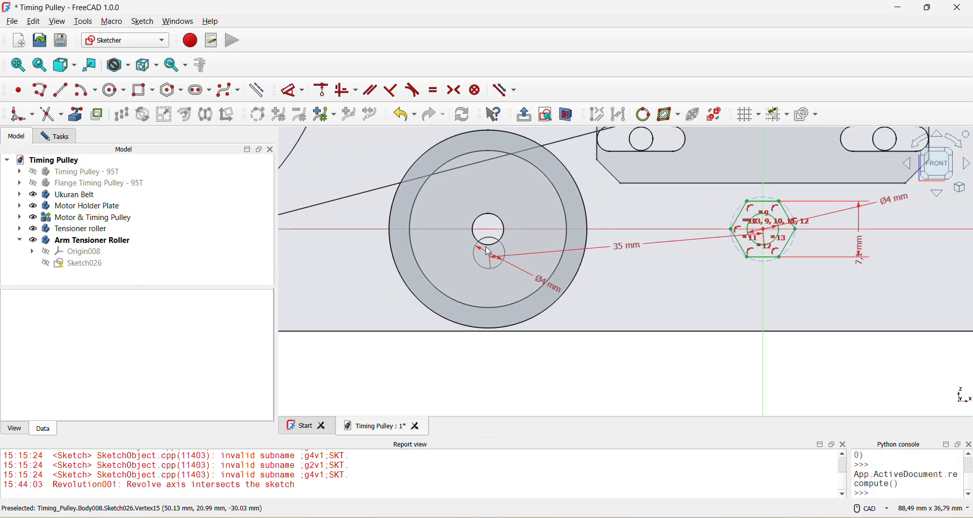
Draw a larger circle concentric with the 4 mm circle on the roller and set its diameter to 20 mm.
left_click(114, 90)
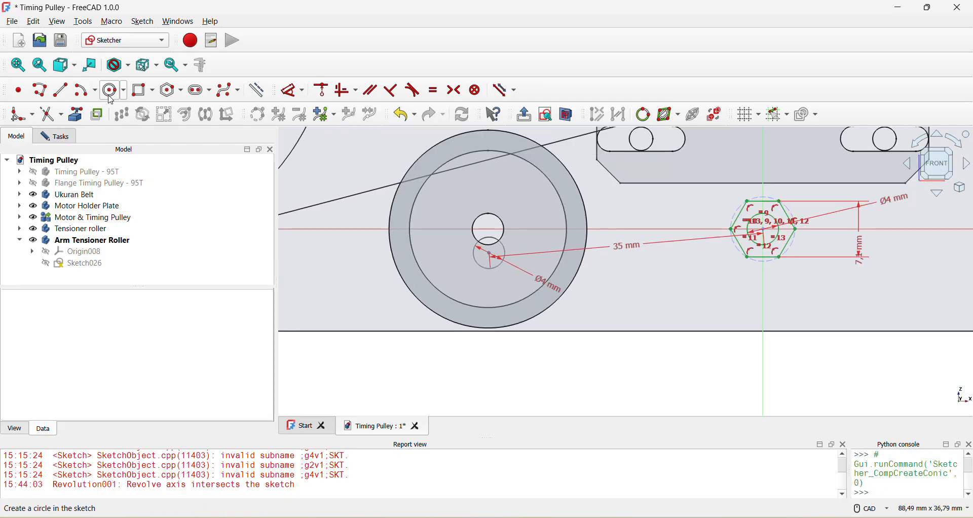
left_click(489, 253)
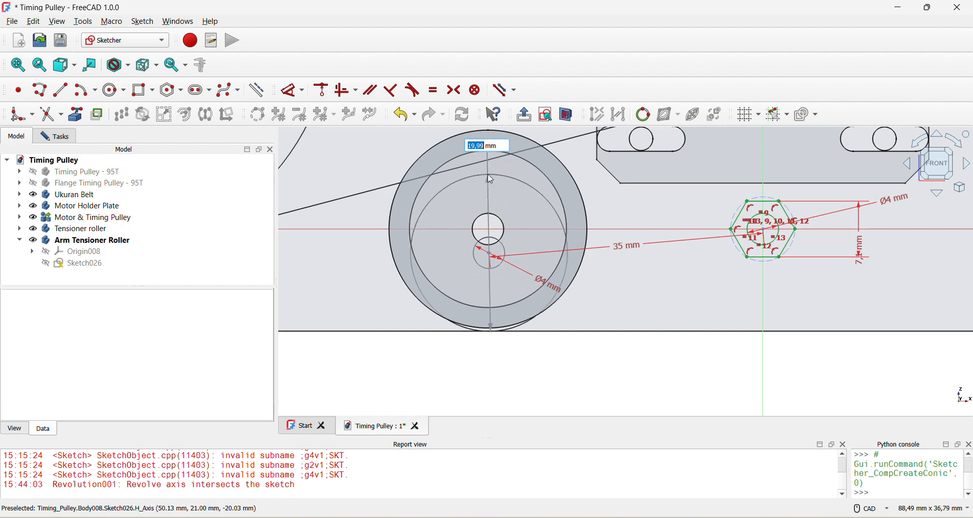
left_click(490, 180)
left_click(518, 179)
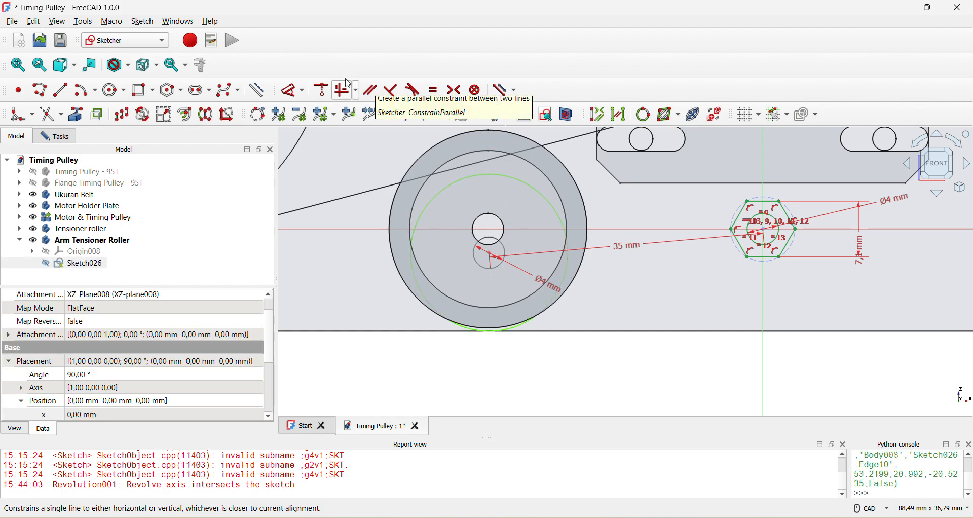
left_click(288, 90)
left_click(564, 174)
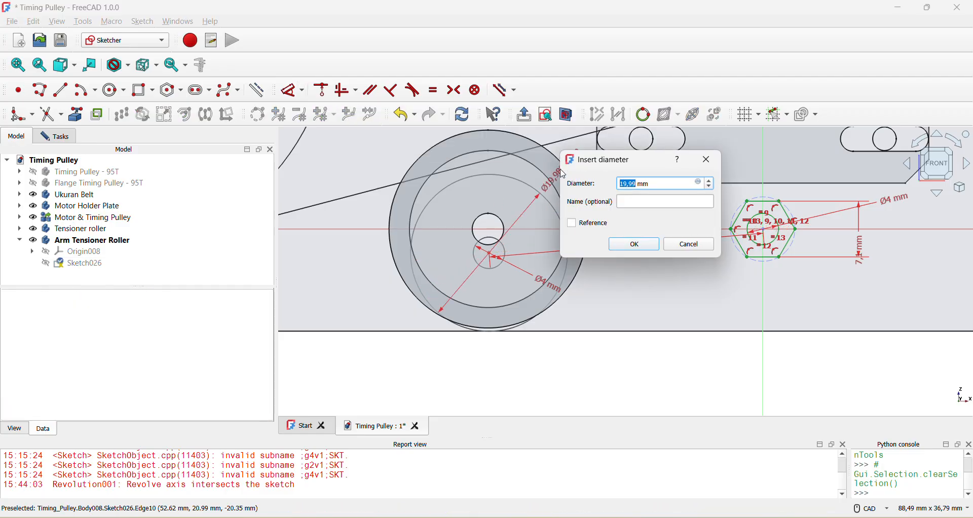
type("20")
key("Return")
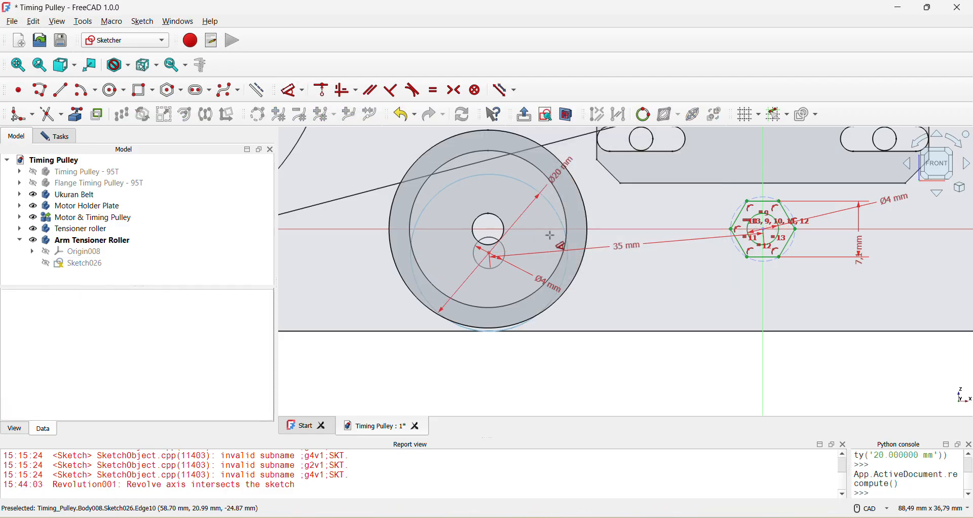
Nudge the shared centre of the 4 mm and 20 mm circles slightly, just below the roller's bore centre.
scroll(493, 263, "up", 2)
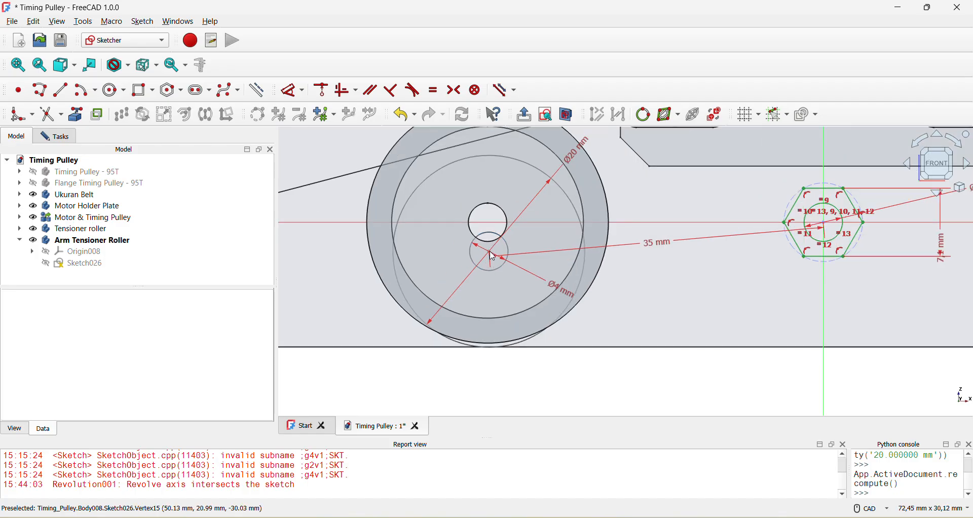
scroll(493, 255, "down", 3)
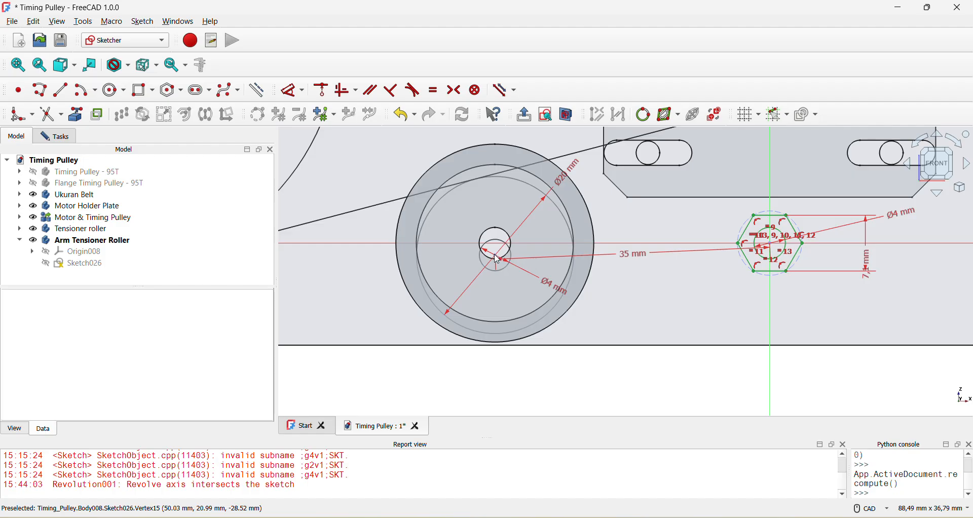
mouse_move(495, 254)
left_mouse_down()
mouse_move(492, 227)
mouse_move(490, 256)
left_mouse_up()
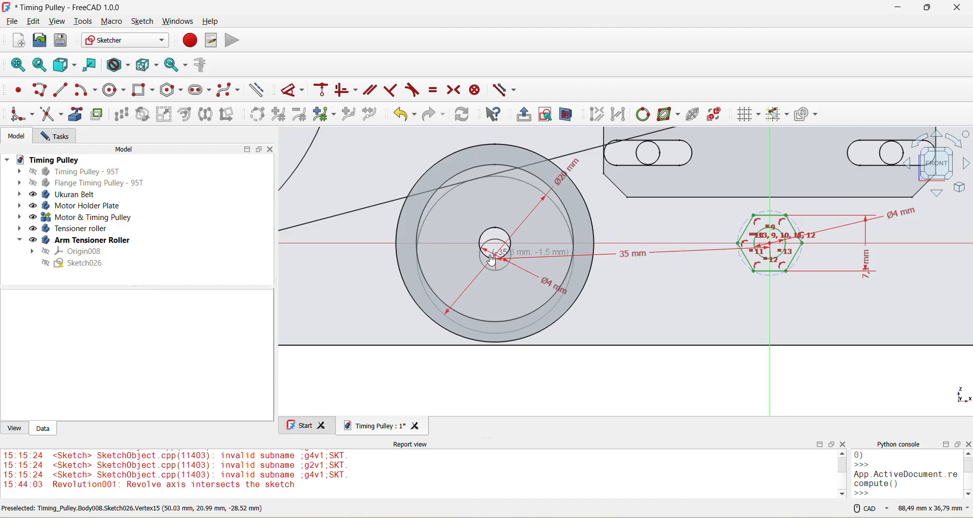
scroll(493, 260, "down", 2)
scroll(497, 258, "up", 3)
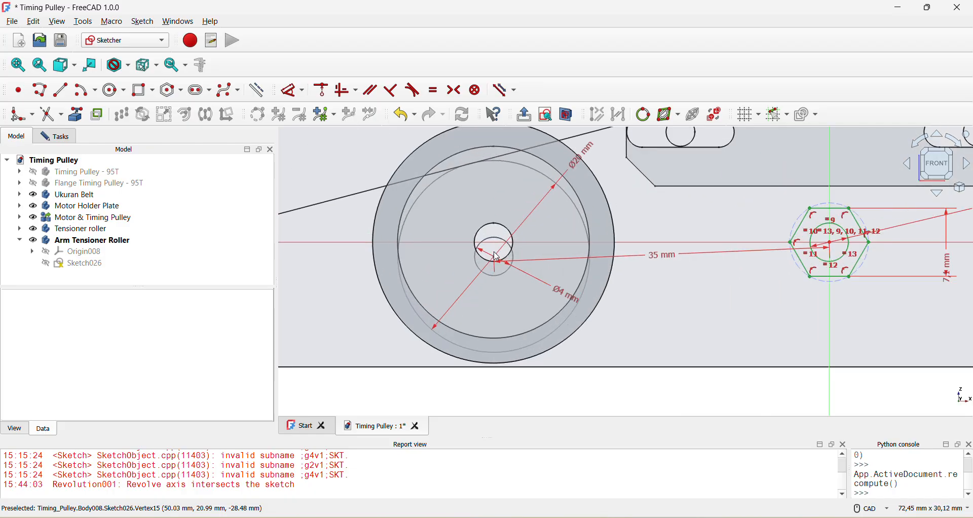
middle_click_drag(557, 234, 547, 226)
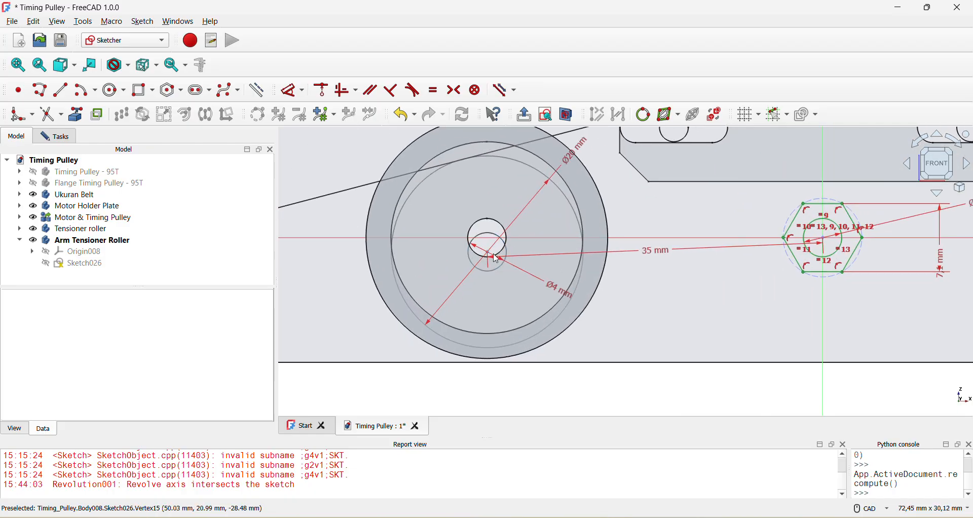
mouse_move(492, 257)
left_mouse_down()
mouse_move(498, 219)
mouse_move(494, 260)
left_mouse_up()
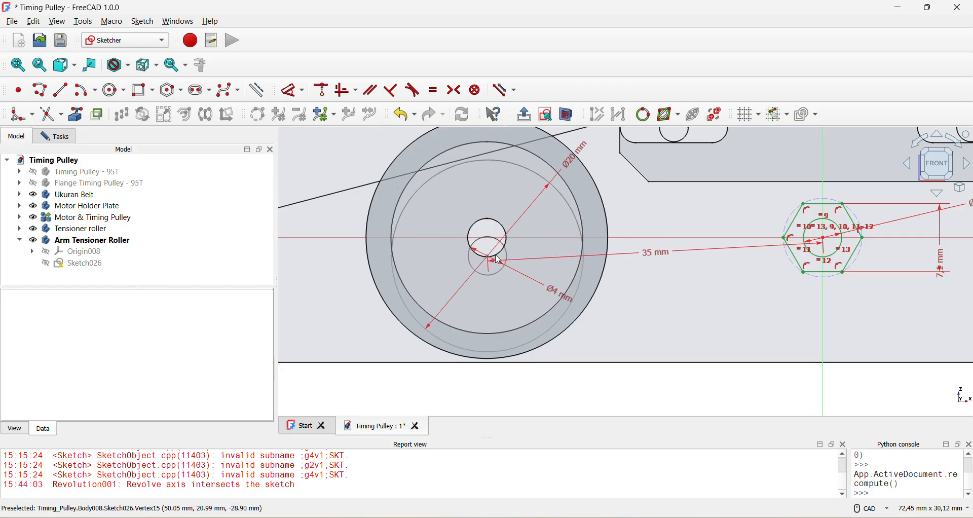
scroll(497, 268, "down", 3)
scroll(500, 274, "up", 1)
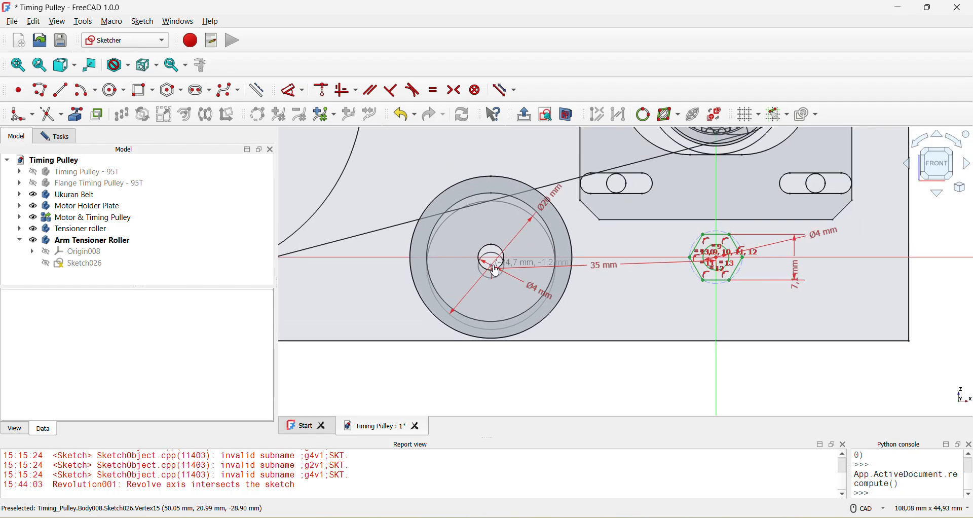
scroll(507, 271, "down", 2)
scroll(632, 264, "up", 2)
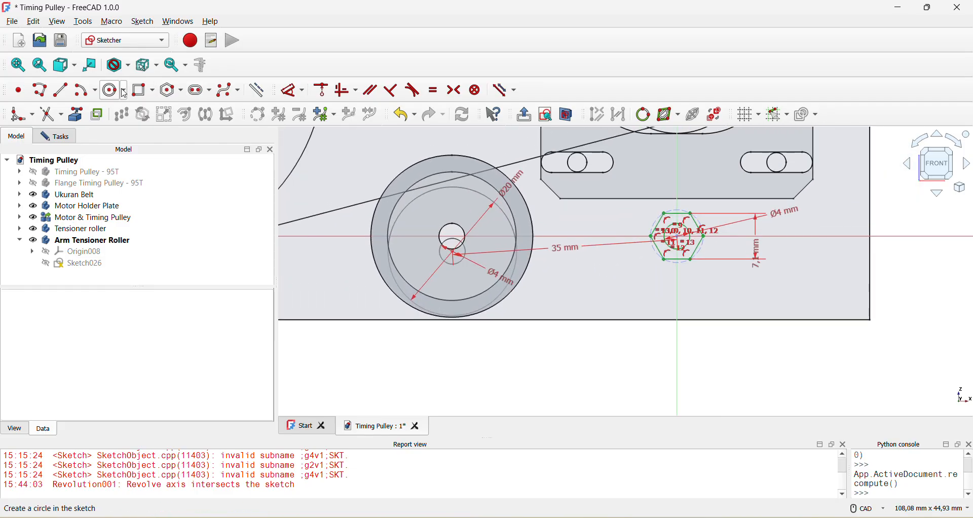
Add a third circle concentric with the 4 mm and 20 mm circles and set its diameter to 4+8 mm.
left_click(200, 90)
scroll(459, 252, "up", 3)
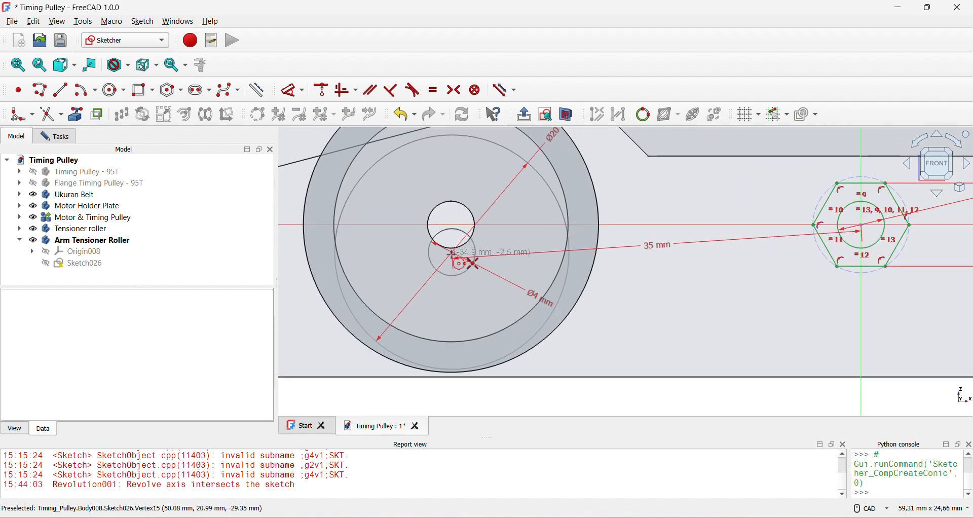
left_click(453, 252)
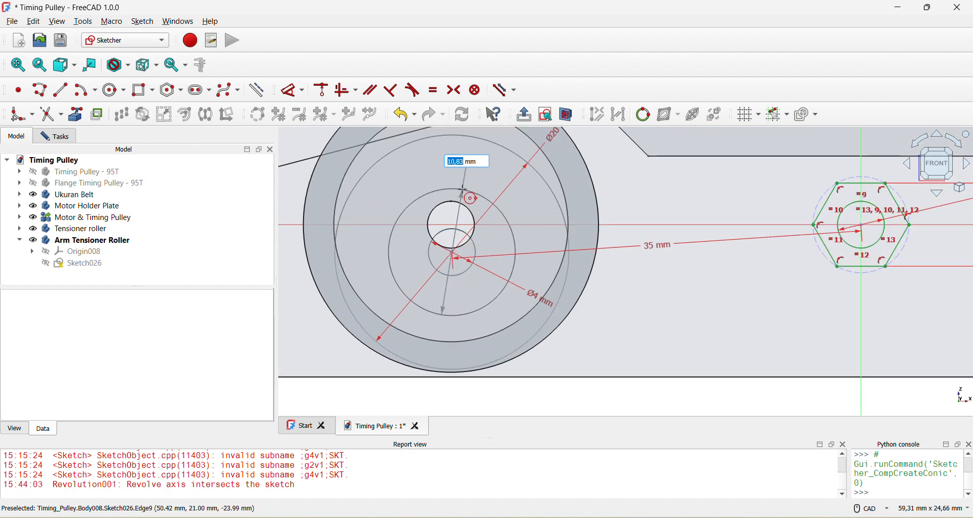
key("Escape")
left_click(466, 319)
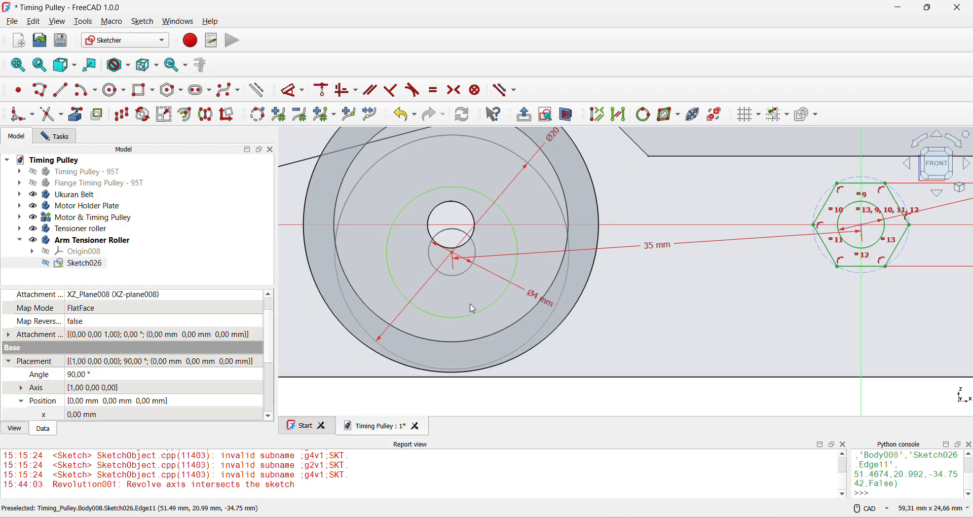
left_click(293, 90)
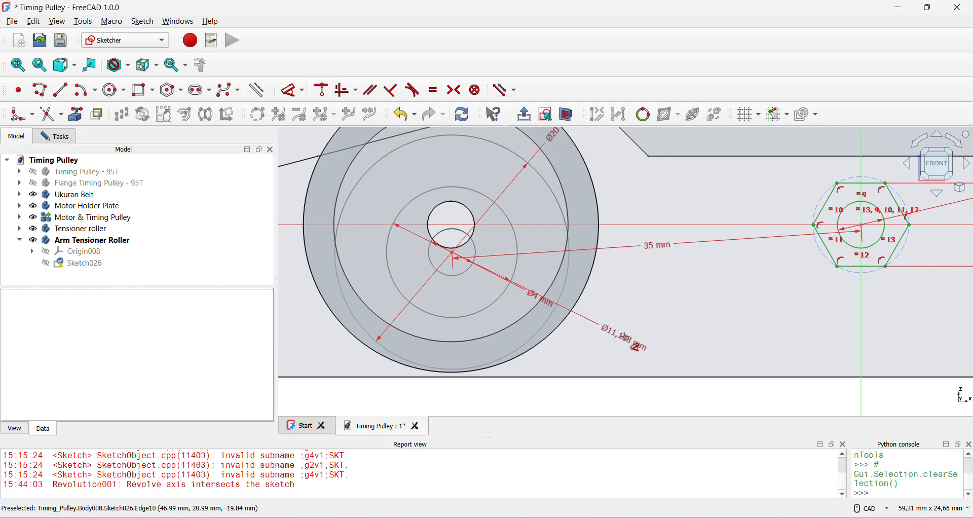
left_click(627, 337)
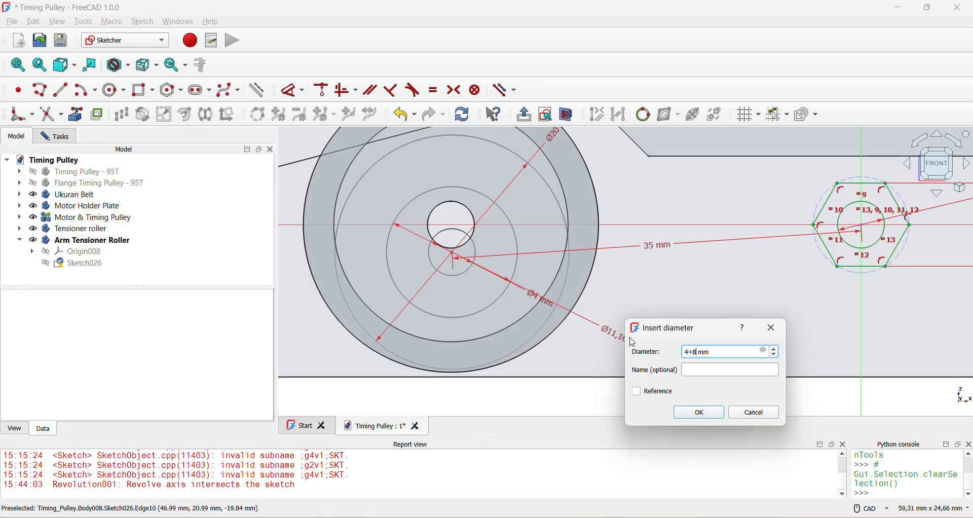
key("Return")
Draw a circle around the hexagon, centred on the sketch origin, and constrain its diameter to 12 mm.
scroll(634, 343, "down", 5)
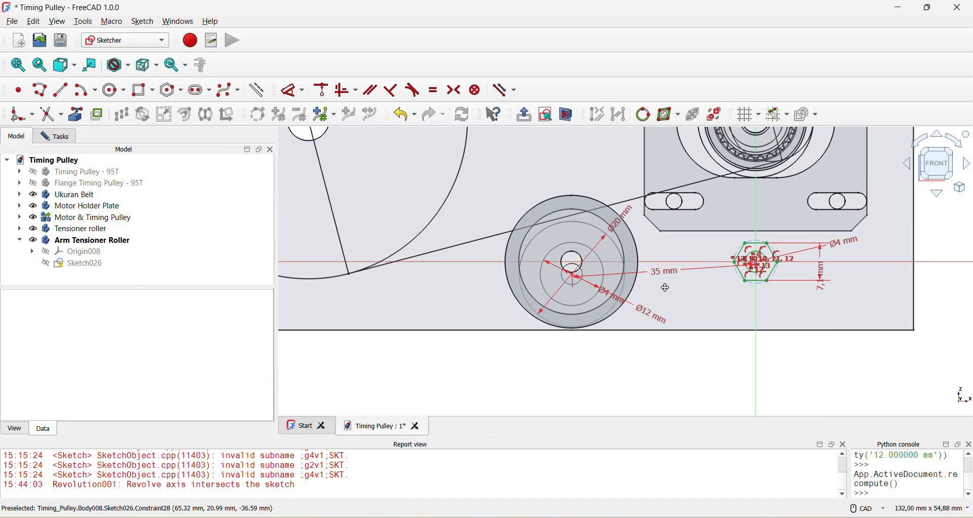
scroll(701, 262, "up", 4)
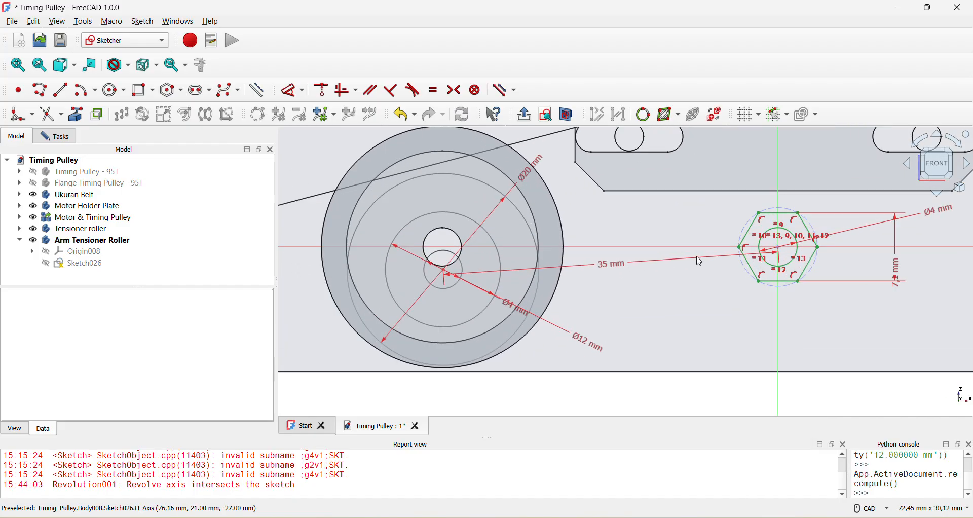
left_click(114, 91)
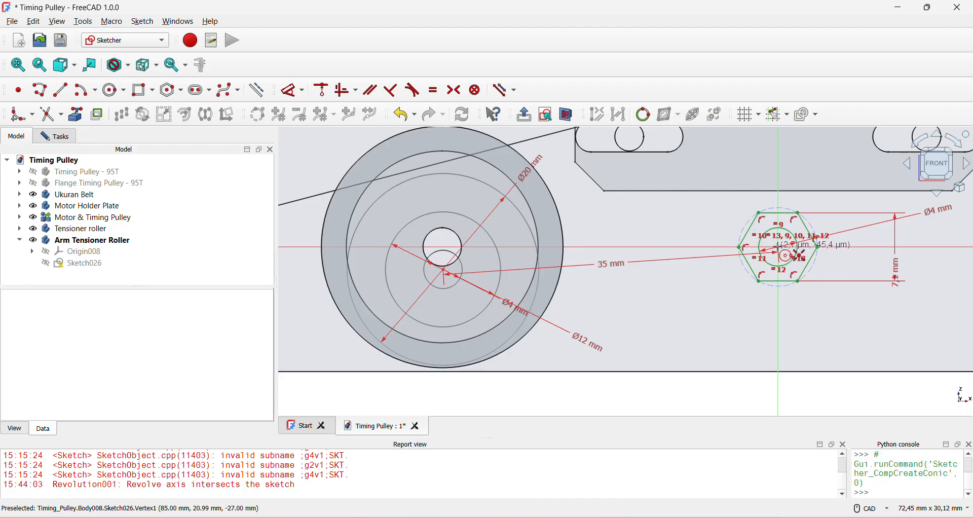
left_click(780, 250)
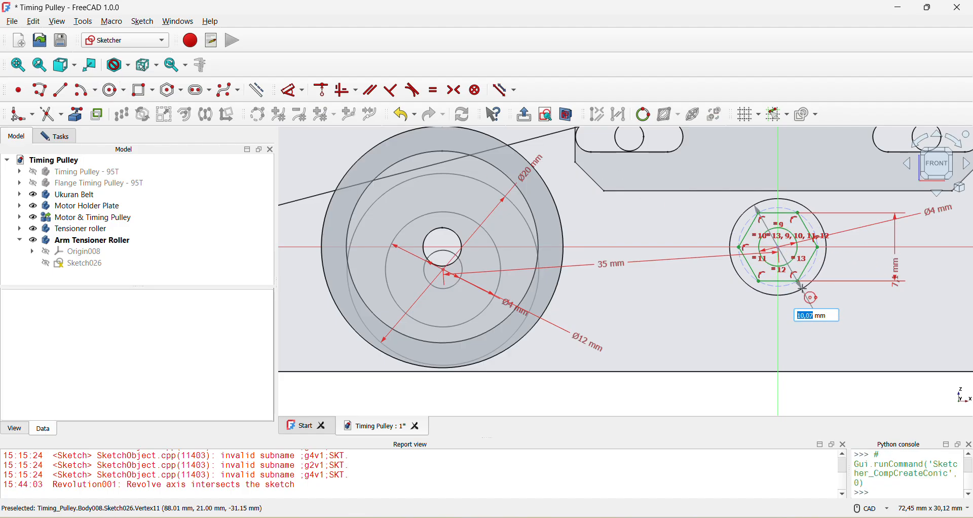
left_click(805, 290)
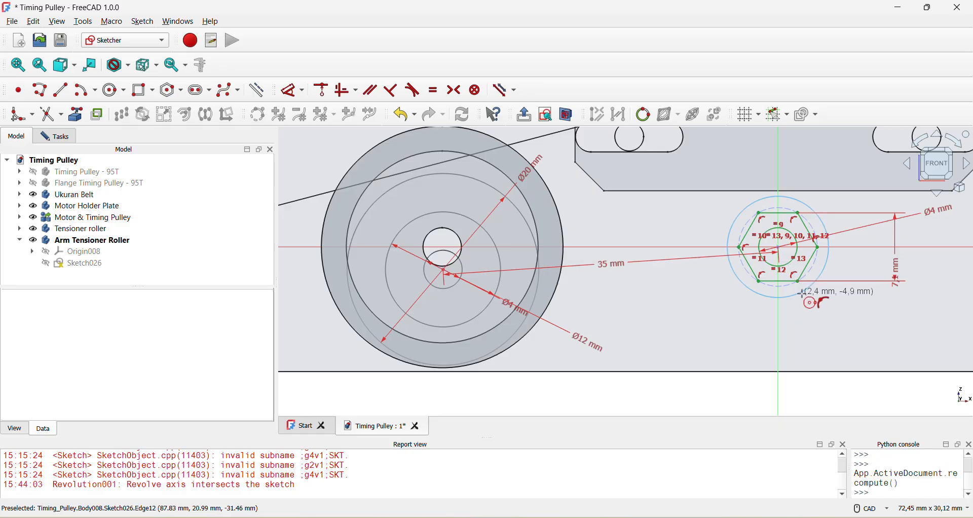
right_click(801, 294)
left_click(785, 296)
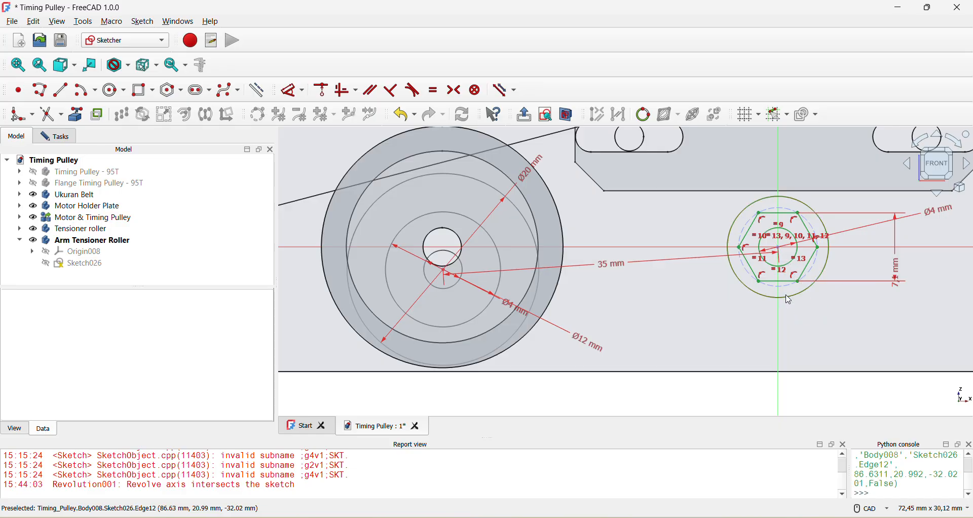
left_click(291, 91)
left_click(837, 328)
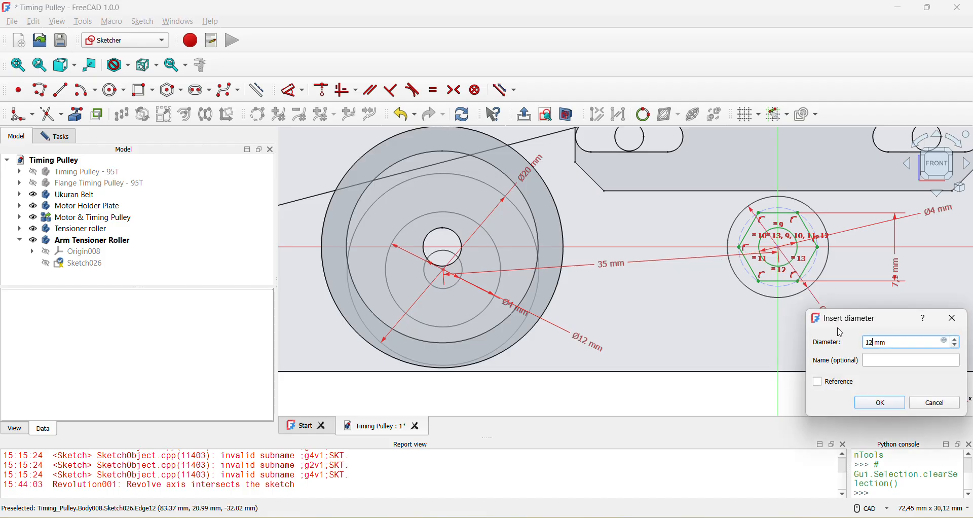
key("Return")
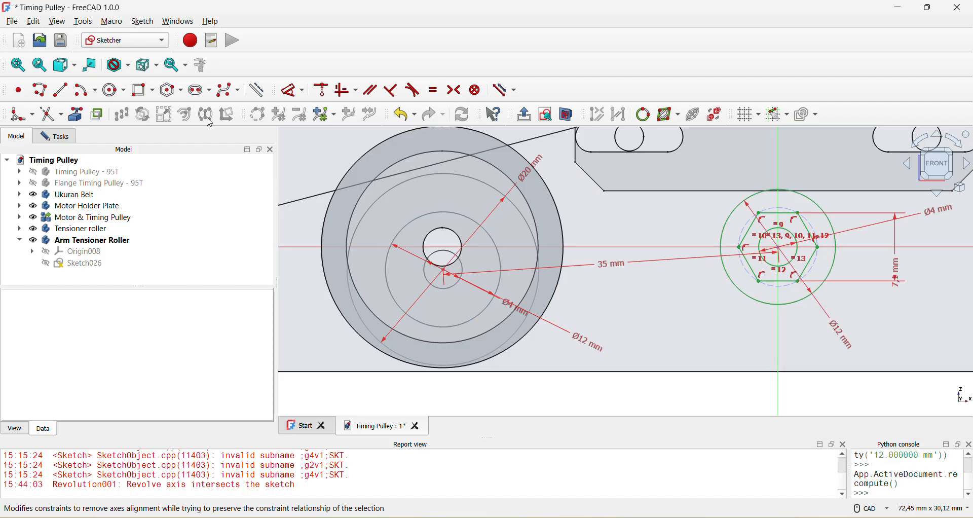
Draw a line below the 35 mm dimension, from under the roller-side circles to just below the hexagon's outer circle.
left_click(61, 90)
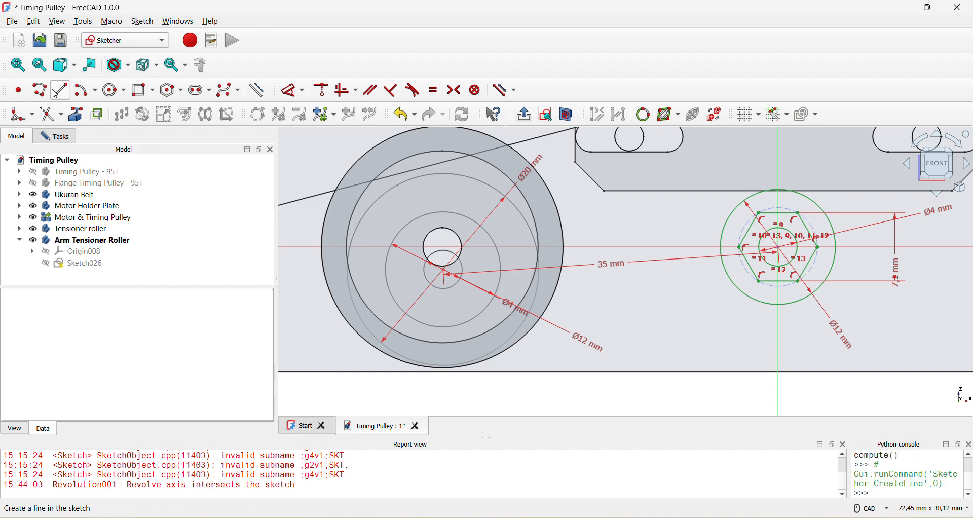
left_click(455, 338)
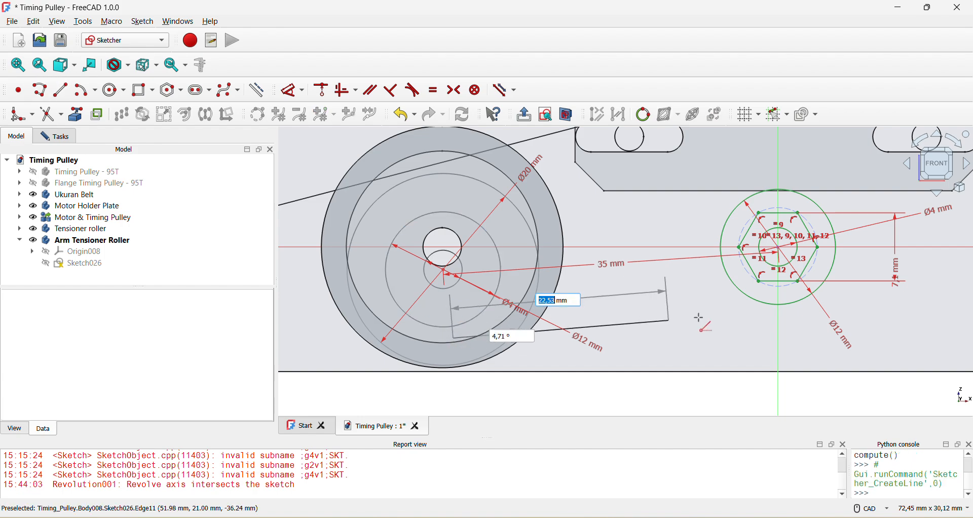
left_click(768, 320)
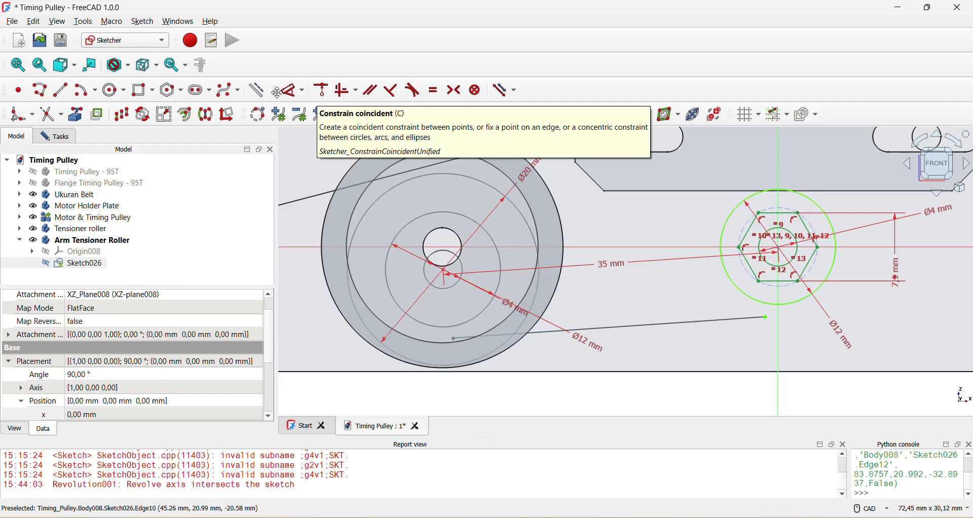
Make the line's endpoints tangent to the two 12 mm circles, one around the hexagon and one on the roller.
left_click(414, 89)
left_click(447, 337)
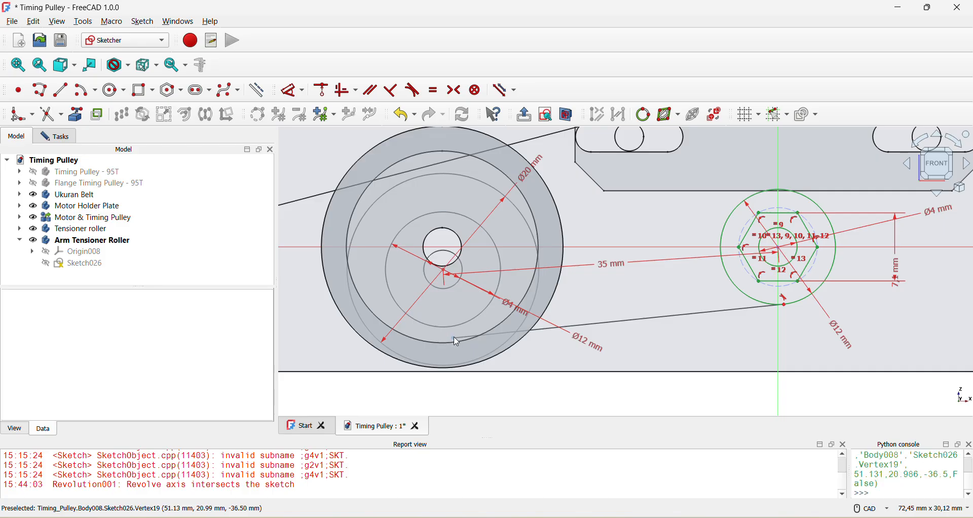
left_click(414, 92)
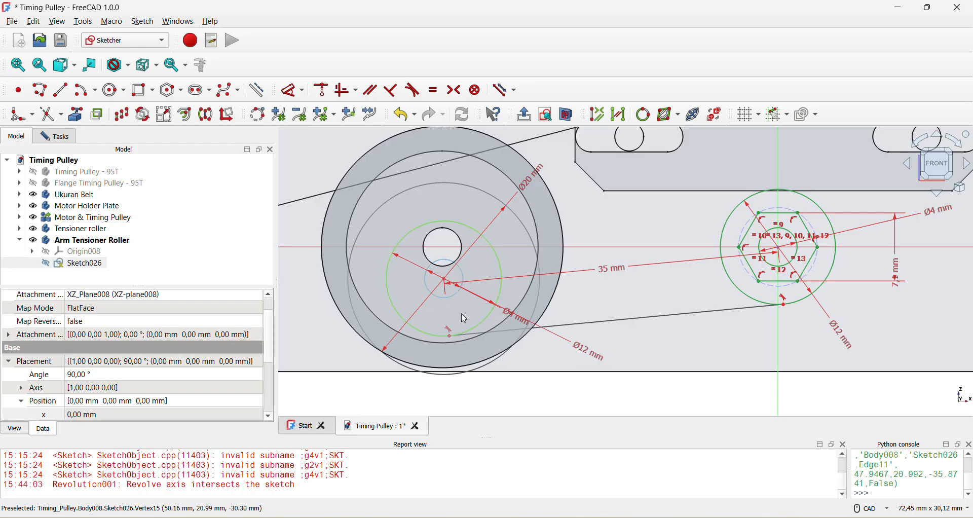
left_click(479, 324)
Move the roller-side circles' shared centre up to the roller's bore centre on the horizontal axis and select that centre point.
mouse_move(444, 280)
left_mouse_down()
mouse_move(446, 242)
mouse_move(463, 288)
mouse_move(459, 252)
left_mouse_up()
left_click(443, 248)
left_click(443, 247)
scroll(613, 192, "down", 3)
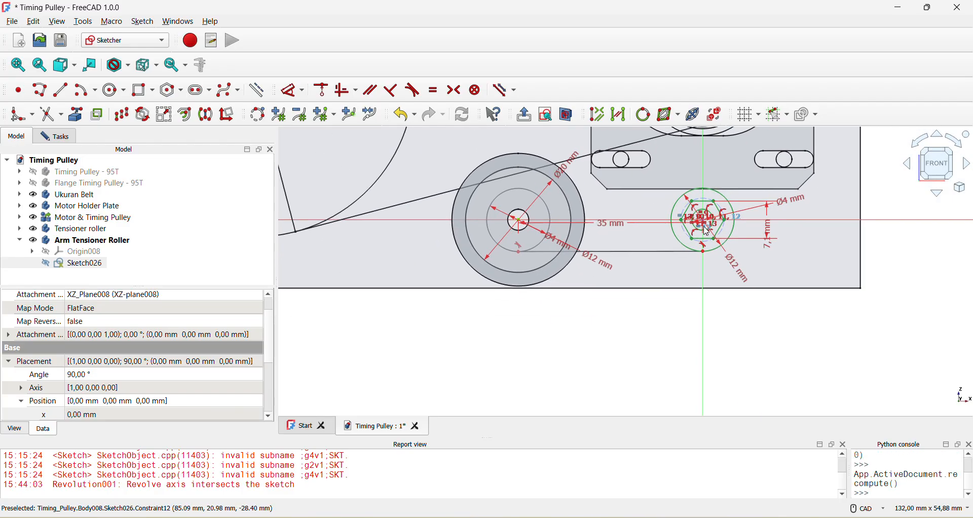
Move the roller-side circles' shared centre slightly below the roller's bore centre.
scroll(726, 231, "down", 1)
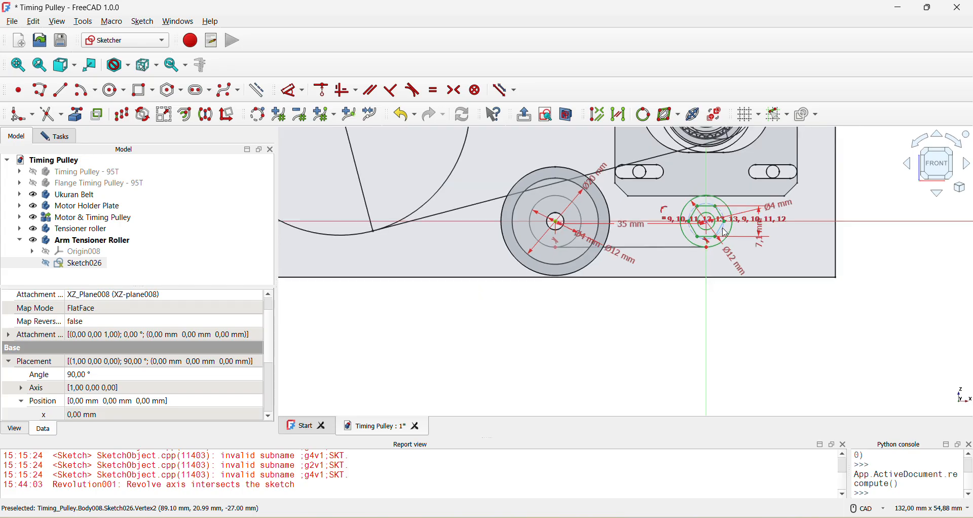
scroll(631, 269, "up", 3)
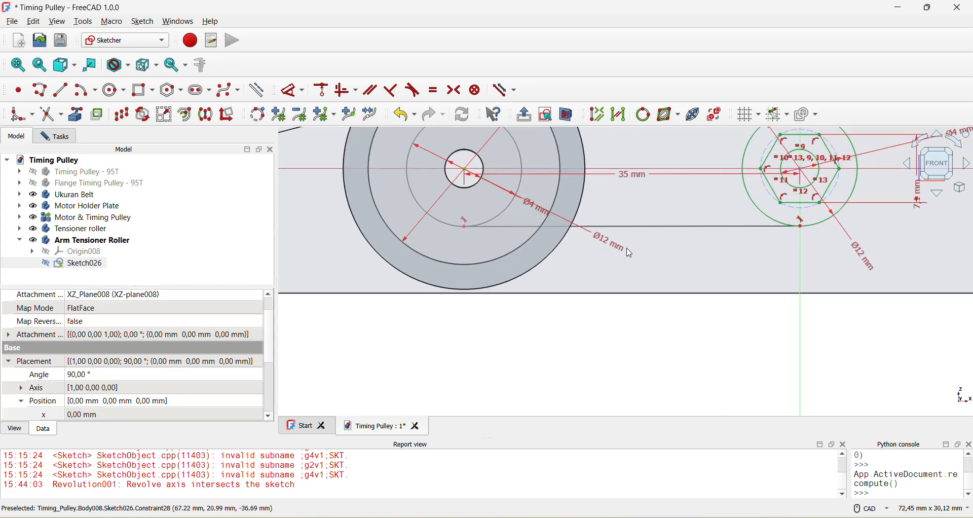
scroll(490, 226, "down", 2)
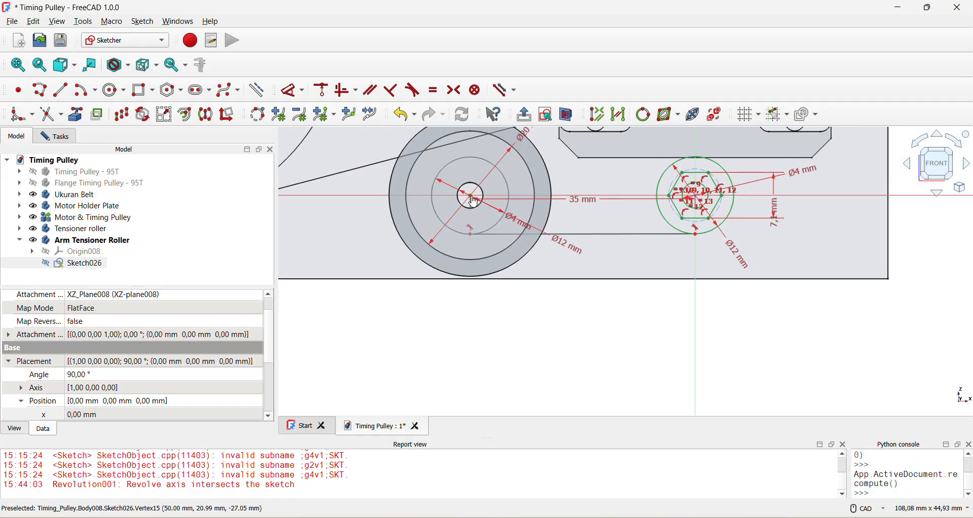
left_click_drag(475, 202, 477, 214)
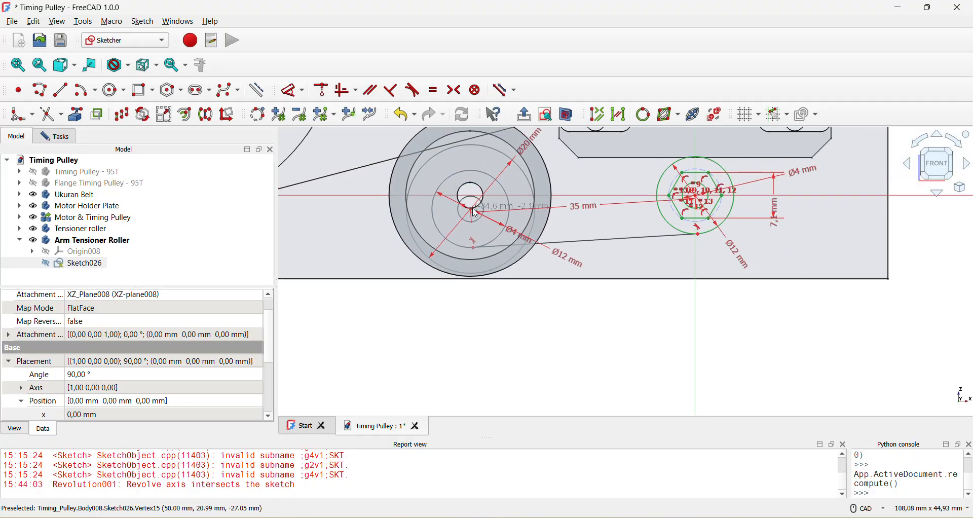
left_click(668, 274)
scroll(481, 212, "up", 1)
left_click_drag(474, 218, 469, 208)
scroll(641, 267, "up", 1)
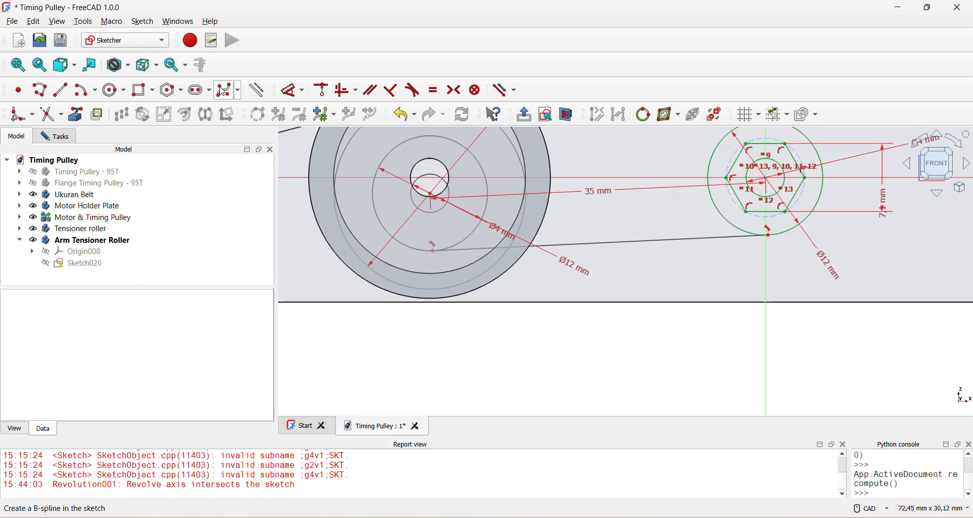
Draw a line downward from the middle of the tangent line and constrain it perpendicular to the tangent line.
left_click(61, 90)
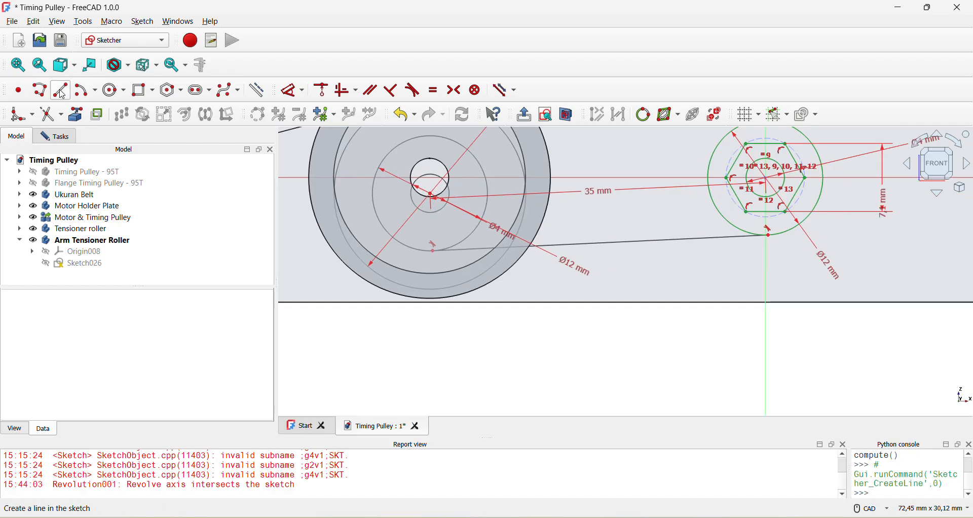
left_click(620, 242)
left_click(626, 286)
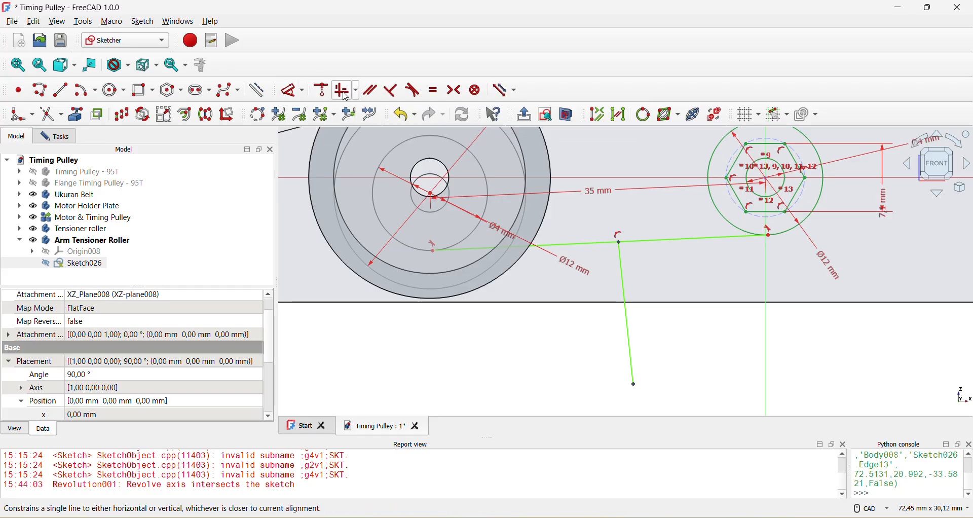
left_click(391, 90)
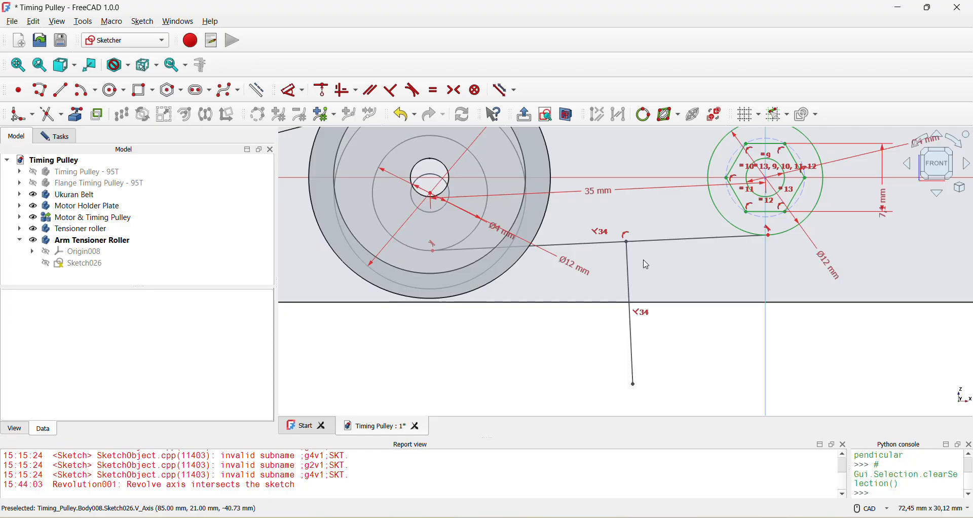
Constrain the roller-side circles' centre to lie 2 mm below the horizontal axis.
scroll(562, 233, "down", 3)
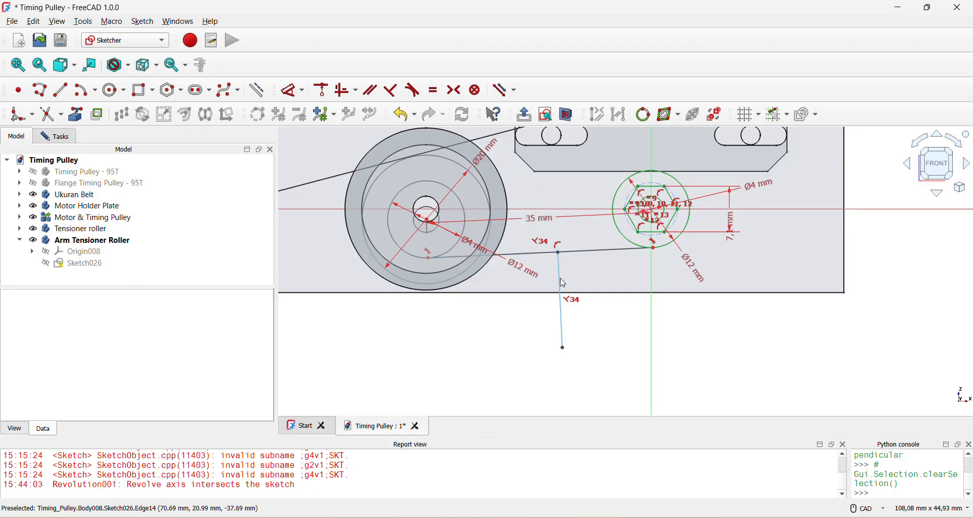
scroll(465, 226, "up", 1)
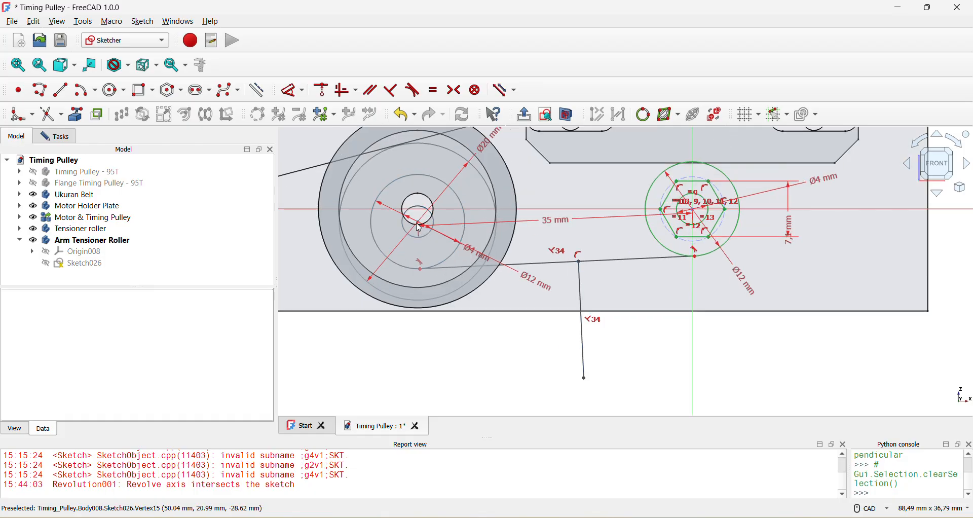
left_click_drag(420, 229, 474, 232)
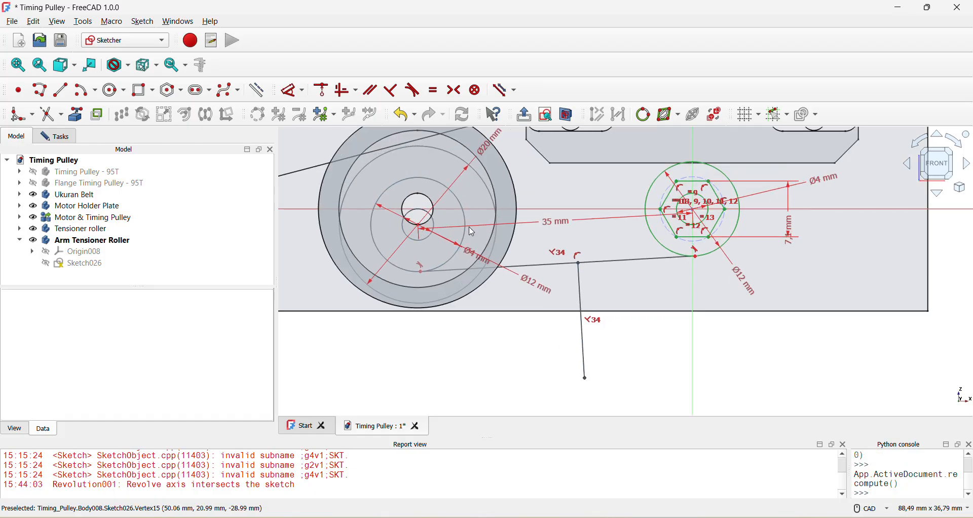
left_click(422, 230)
left_click(324, 91)
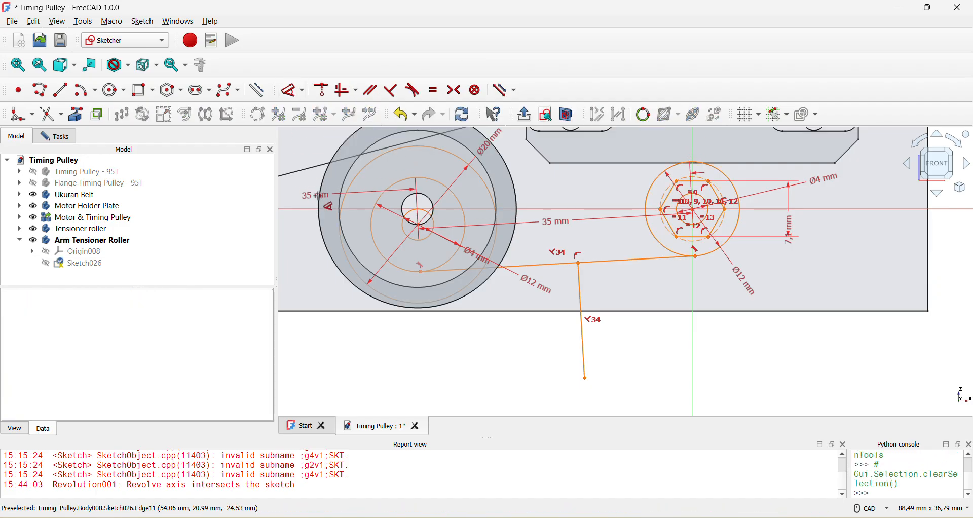
left_click(311, 209)
left_click(308, 269)
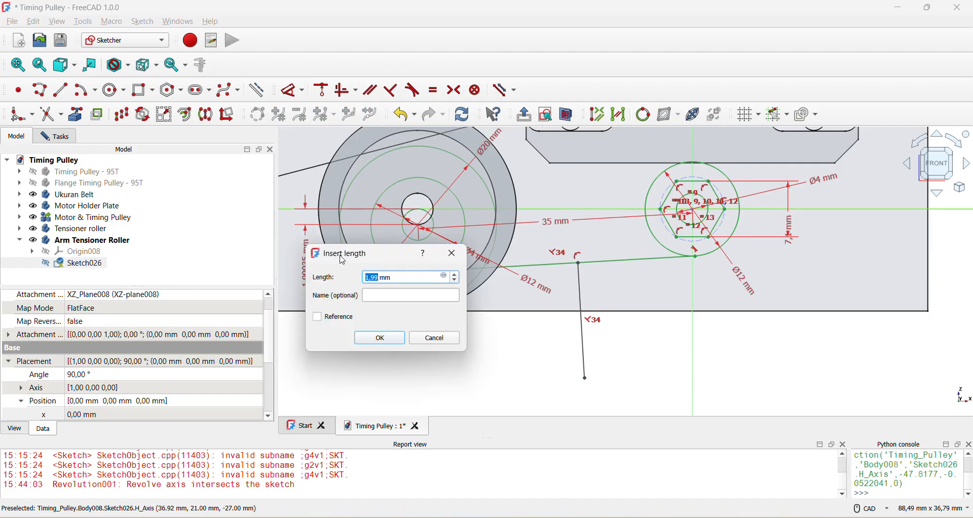
key("Return")
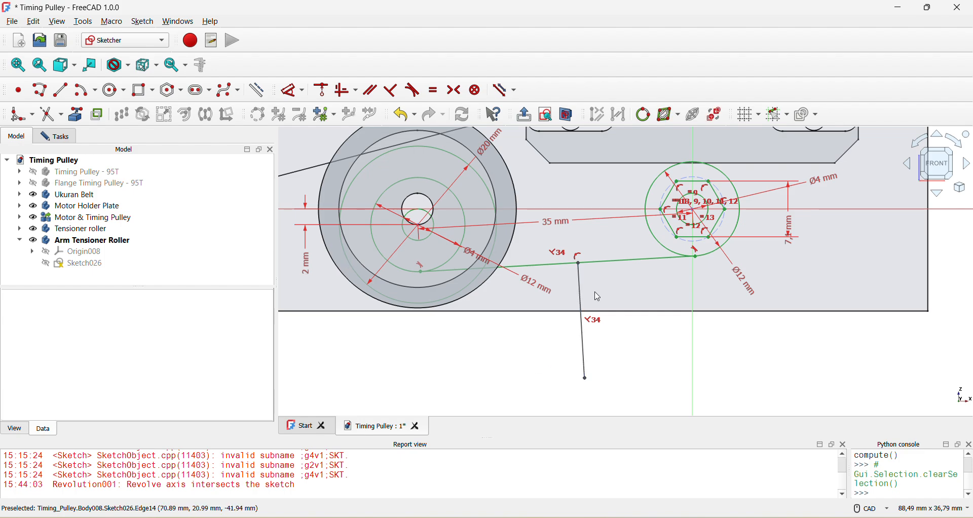
Slide the perpendicular line along the tangent line toward the roller.
scroll(590, 285, "up", 3)
left_click(572, 311)
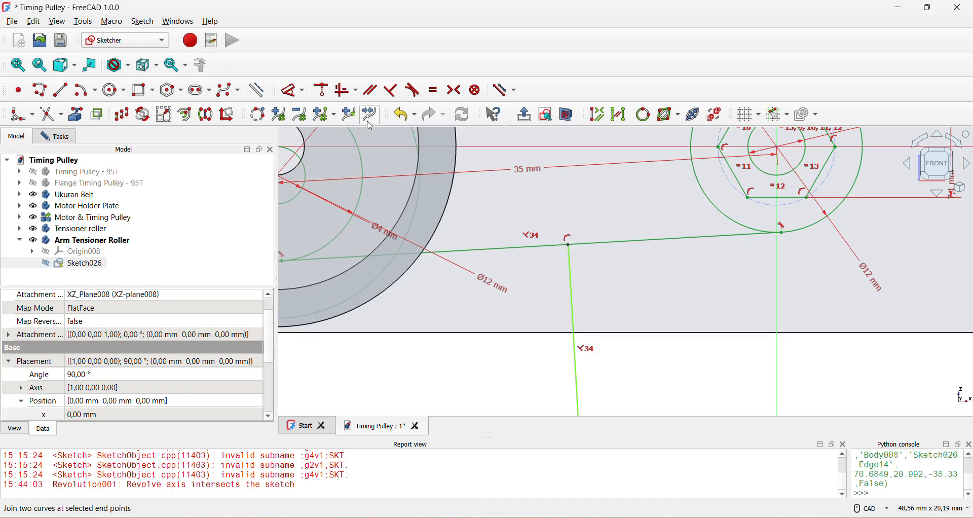
scroll(601, 255, "down", 2)
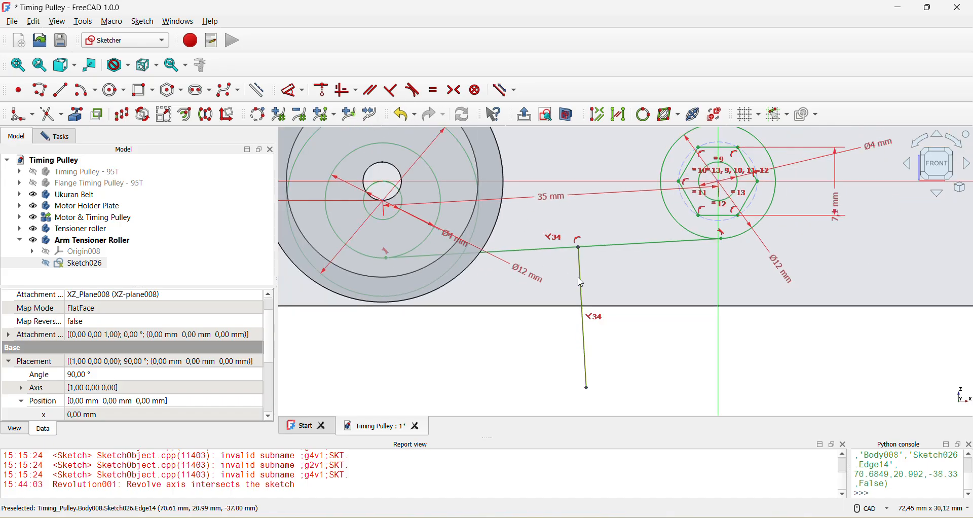
left_click_drag(583, 285, 540, 289)
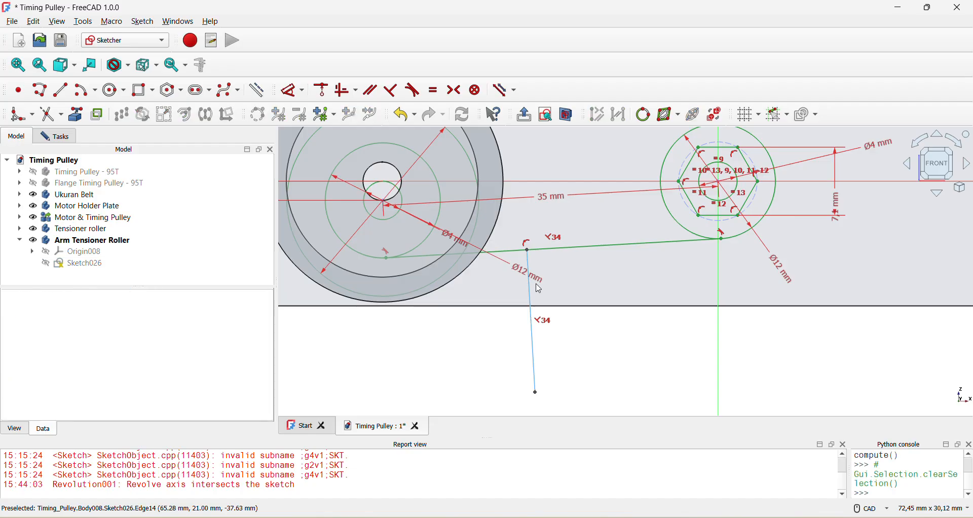
Draw a rectangle about 9.7 mm wide and 2.1 mm high across the perpendicular line, just below the tangent line.
left_click(172, 90)
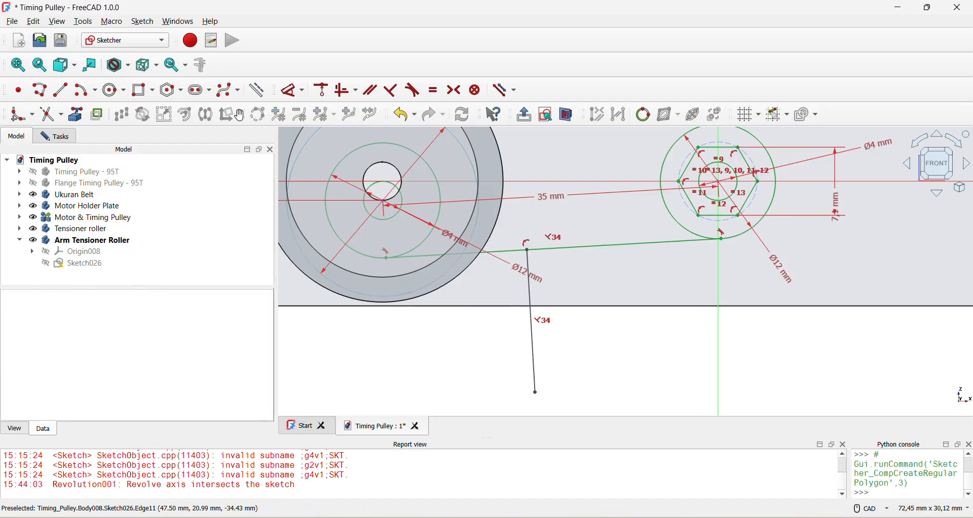
left_click(152, 91)
left_click(158, 108)
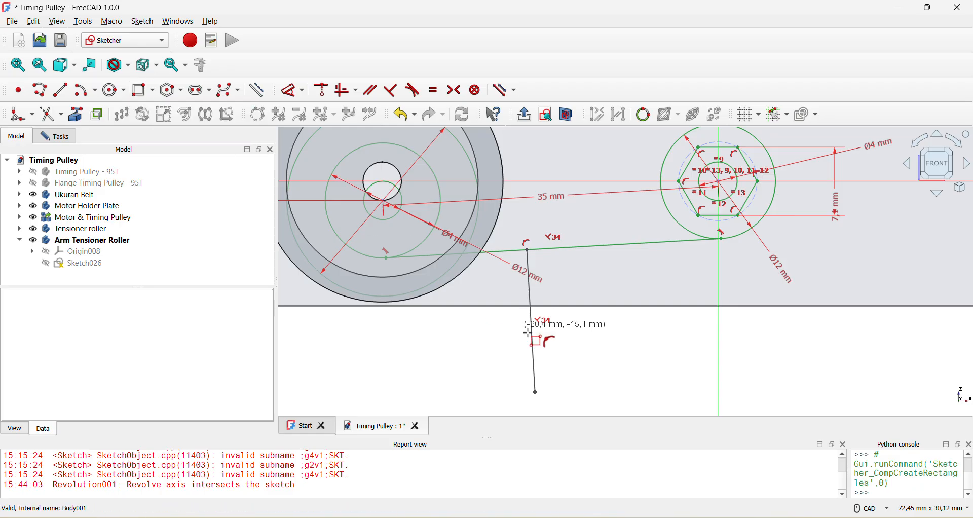
left_click(494, 287)
left_click(588, 307)
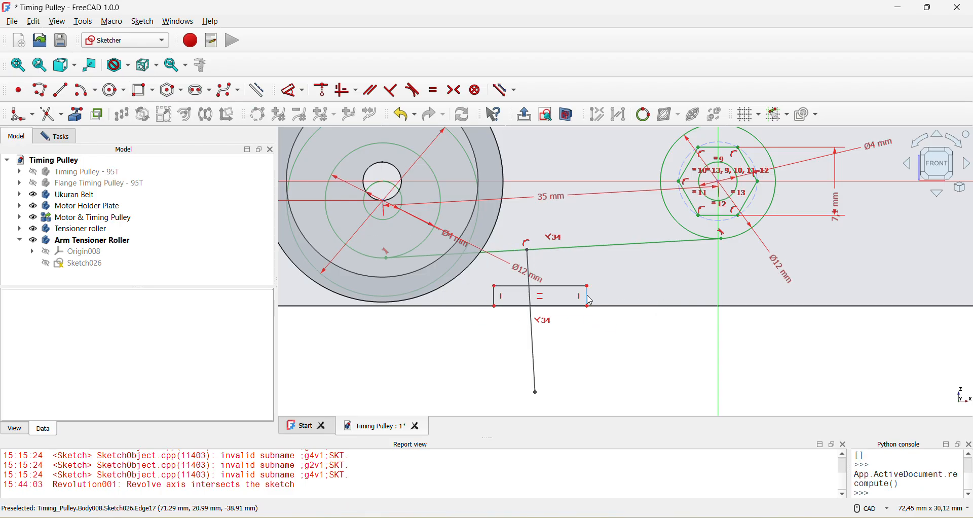
Constrain the rectangle's height to 3.6 mm and its width to 7 mm.
left_click(587, 296)
left_click(290, 91)
left_click(647, 348)
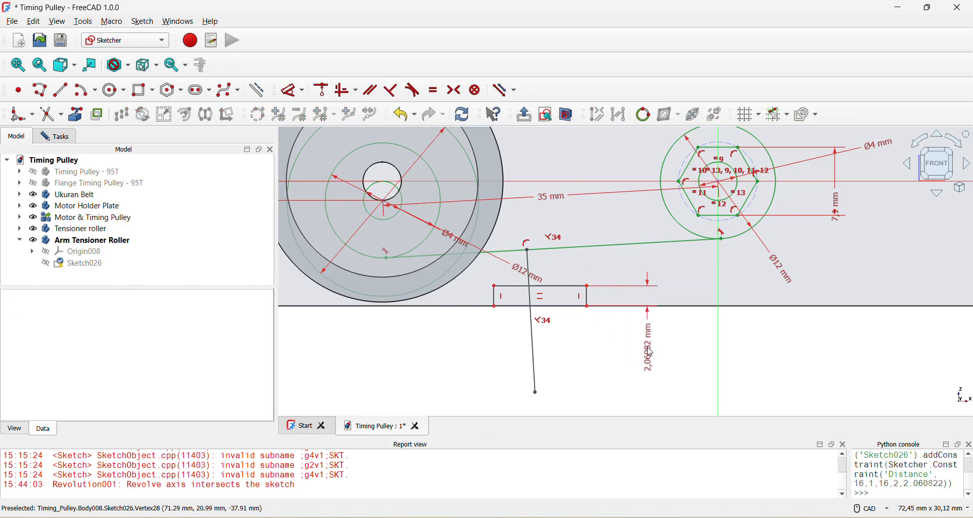
left_click(648, 349)
key("Return")
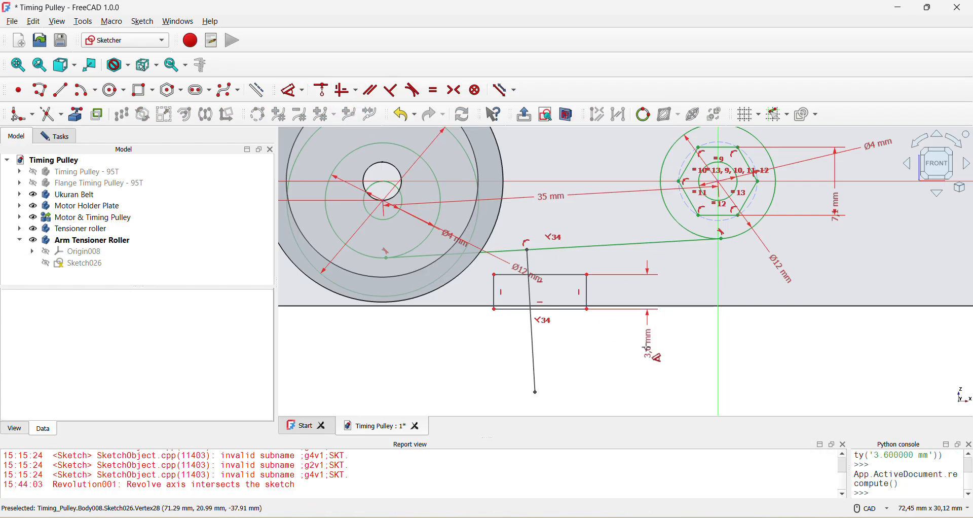
left_click(552, 310)
left_click(579, 363)
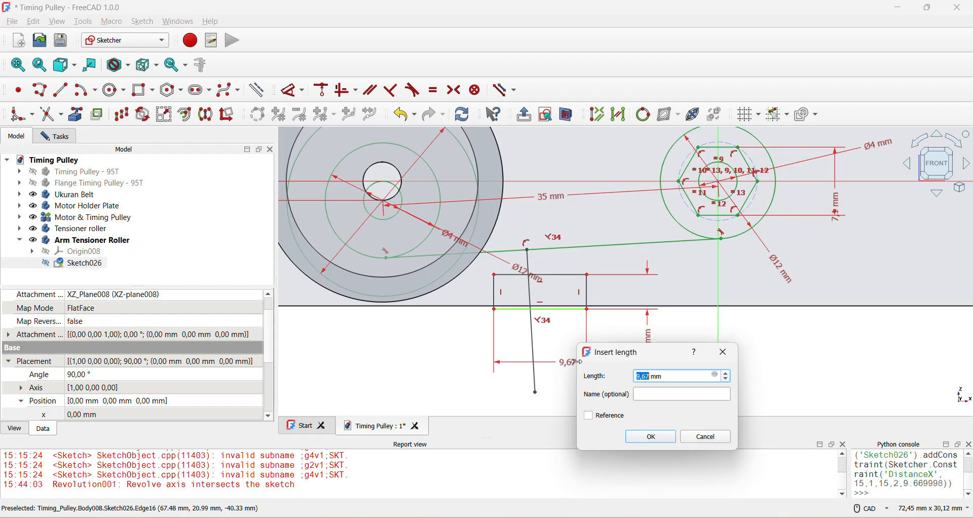
type("7")
key("Return")
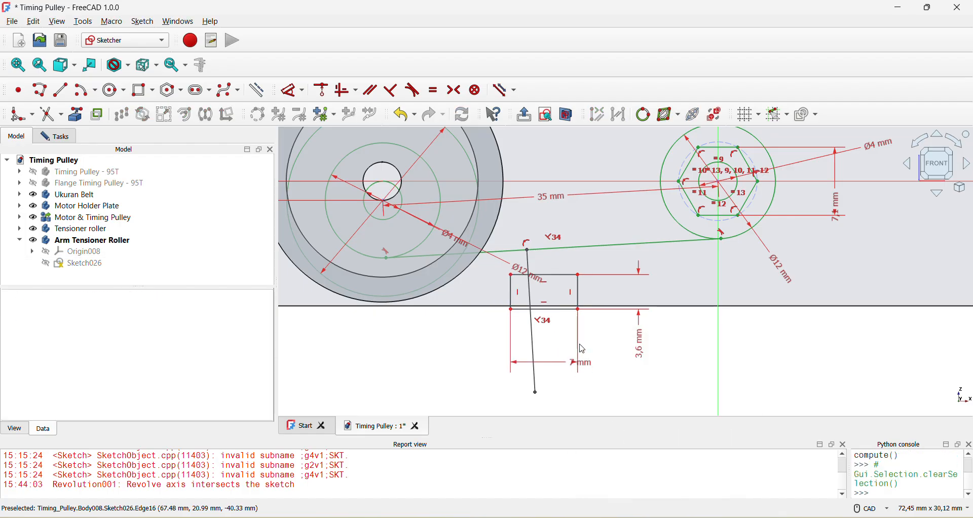
Constrain the rectangle's upper corner nearest the hexagon to a horizontal distance of 15 mm from the sketch origin.
scroll(578, 317, "up", 3)
mouse_move(576, 314)
left_mouse_down()
mouse_move(542, 304)
mouse_move(558, 309)
left_mouse_up()
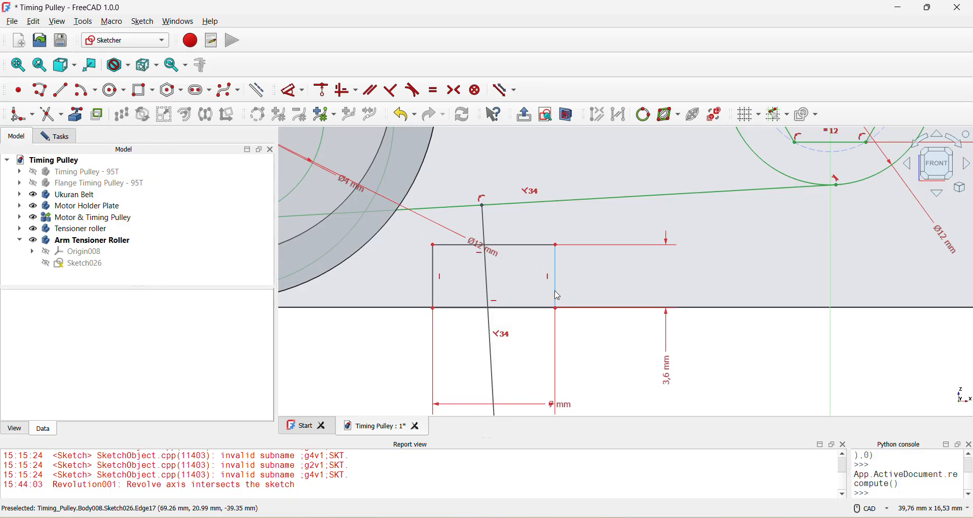
left_click(558, 251)
key("d")
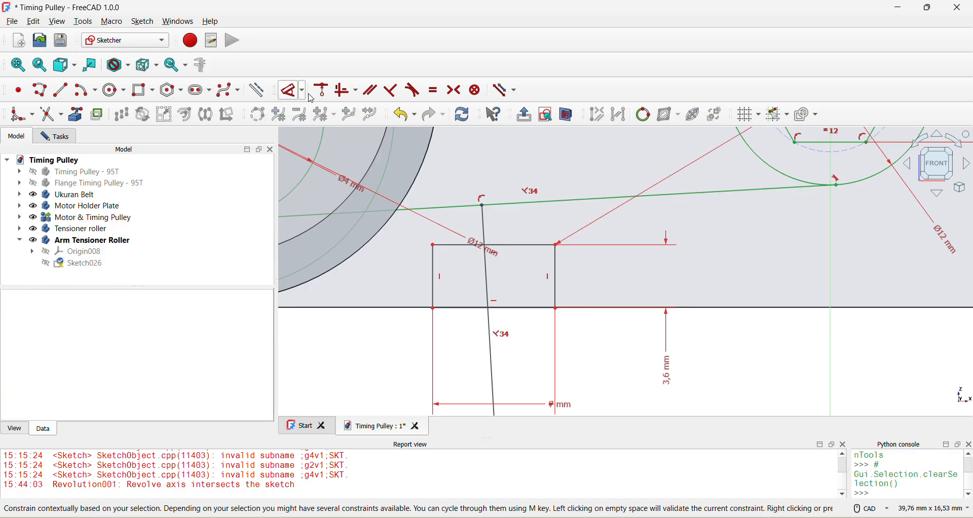
left_click(832, 284)
double_click(672, 278)
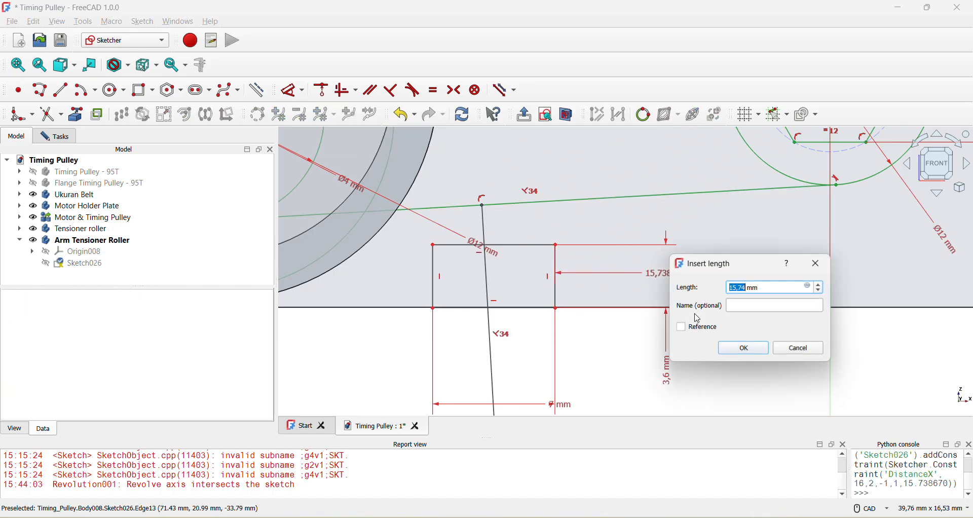
left_click(748, 352)
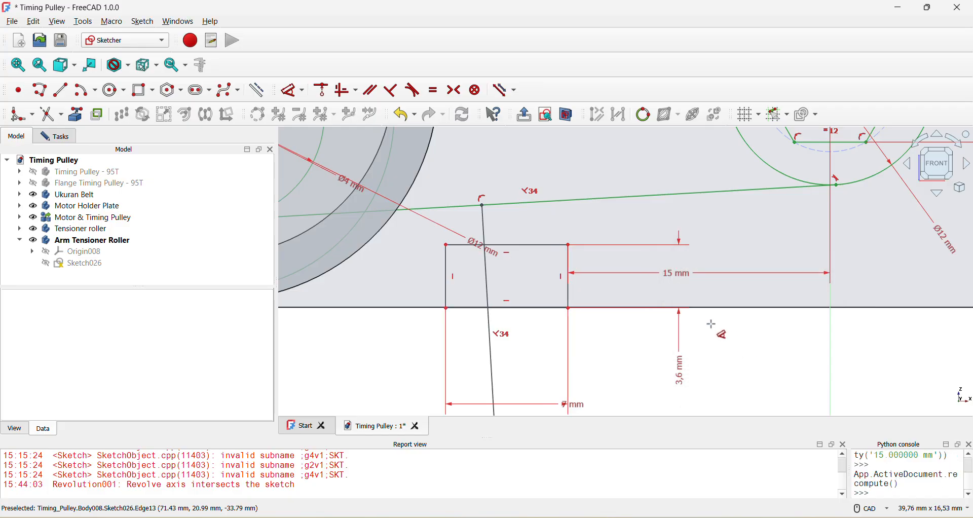
Move the rectangle up to the tangent line and constrain its lower corner nearest the hexagon 11 mm below the origin.
left_click_drag(569, 309, 568, 273)
left_click(568, 301)
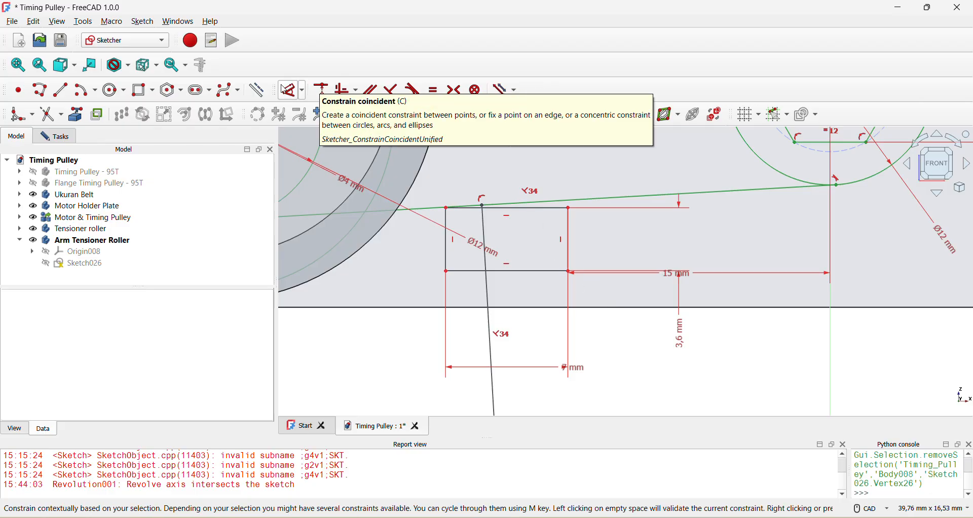
key("d")
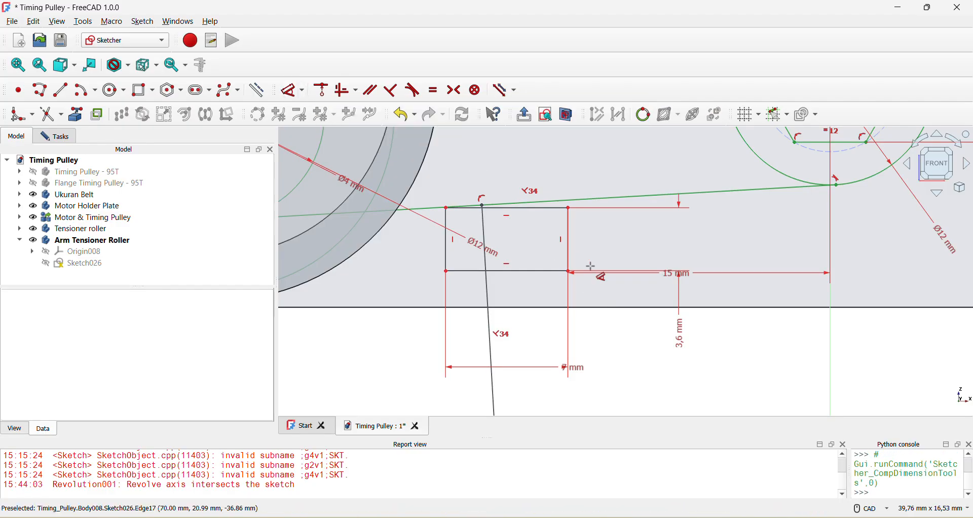
left_click(575, 274)
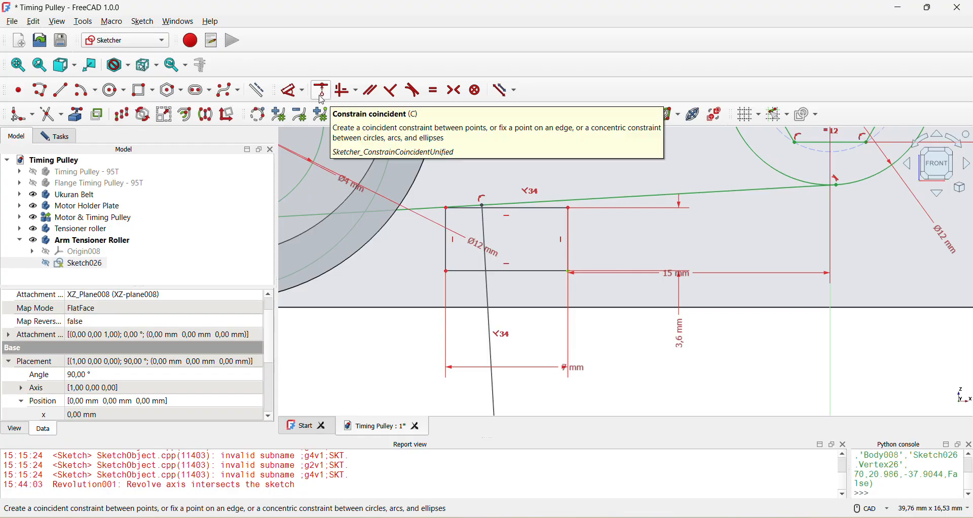
left_click(472, 182)
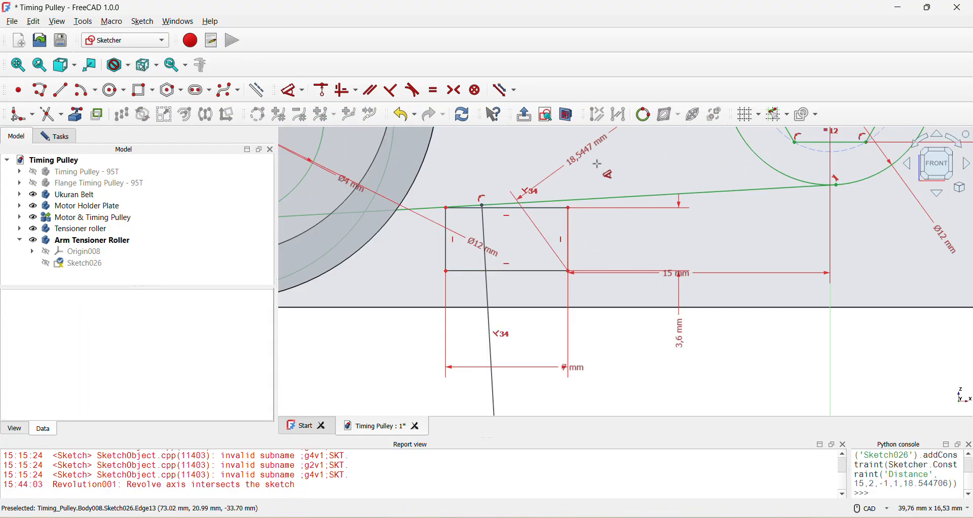
left_click(912, 257)
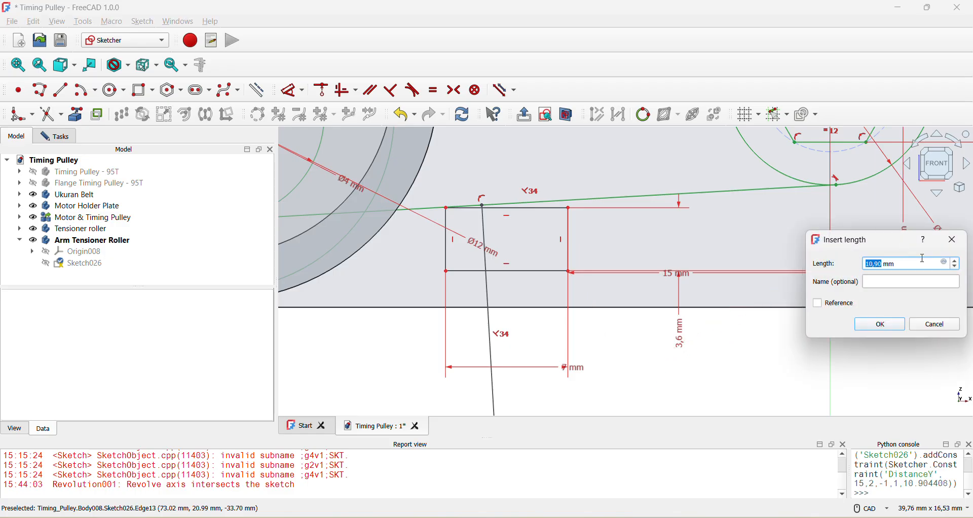
key("Return")
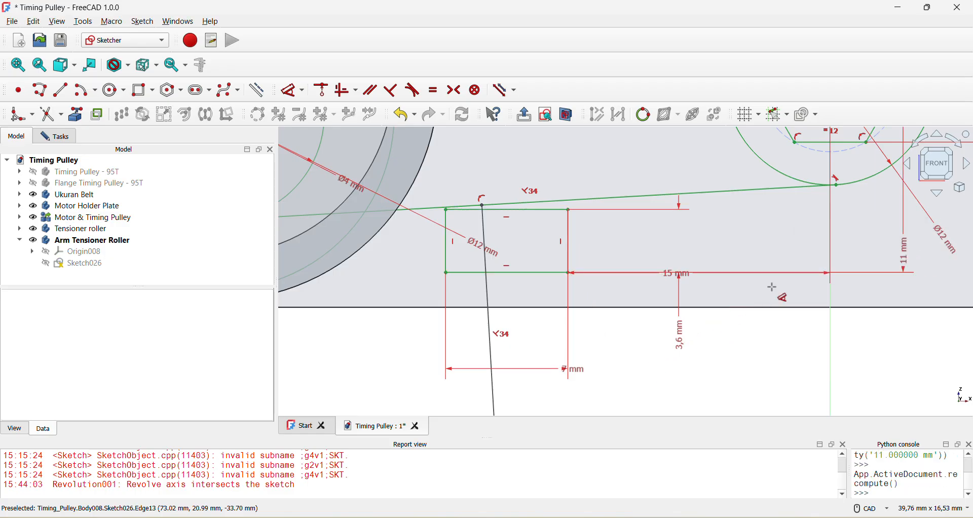
scroll(596, 321, "down", 3)
scroll(550, 315, "up", 3)
scroll(549, 300, "down", 2)
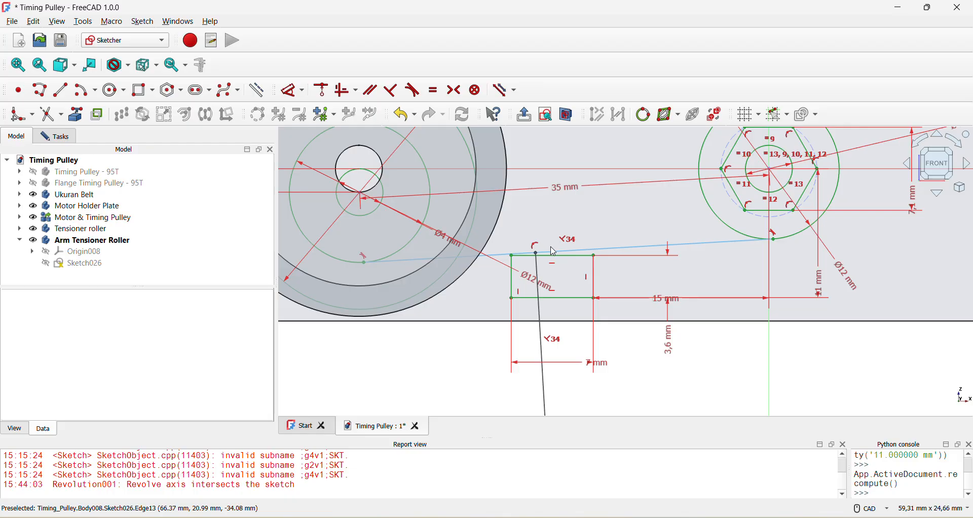
Delete the 2 mm vertical distance on the roller circles and move their shared centre above the horizontal axis.
scroll(554, 252, "down", 2)
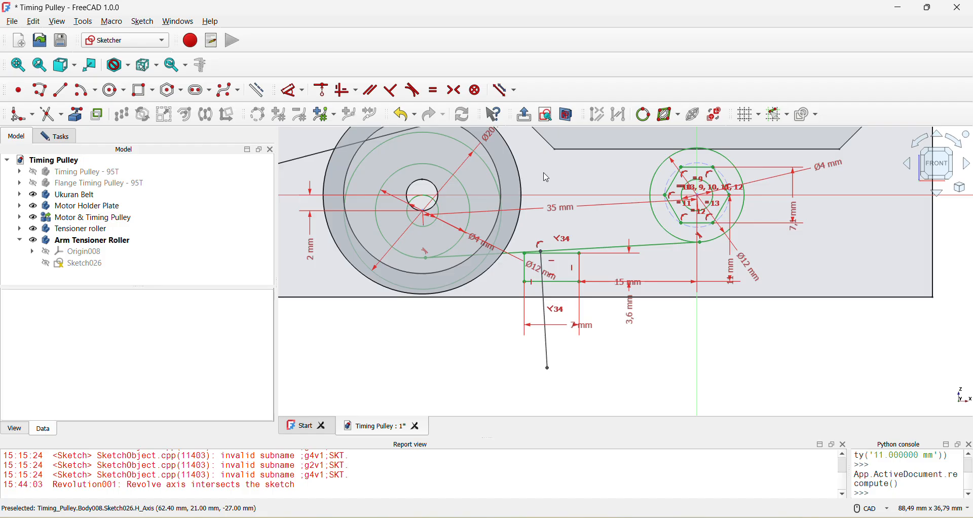
mouse_move(531, 204)
middle_mouse_down()
mouse_move(531, 223)
mouse_move(508, 255)
middle_mouse_up()
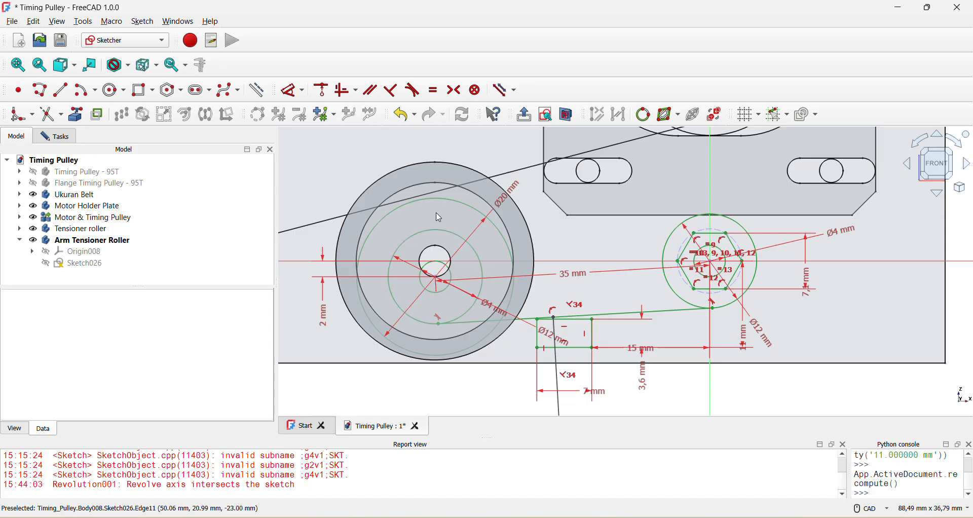
left_click(325, 322)
key("Delete")
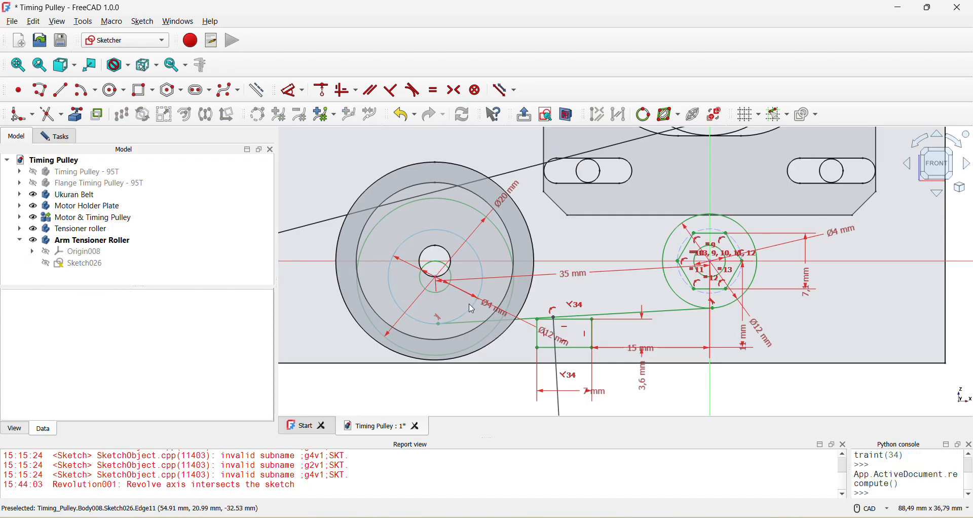
left_click_drag(436, 288, 434, 252)
Delete the line perpendicular to the tangent edge that crosses the rectangle.
left_click(554, 383)
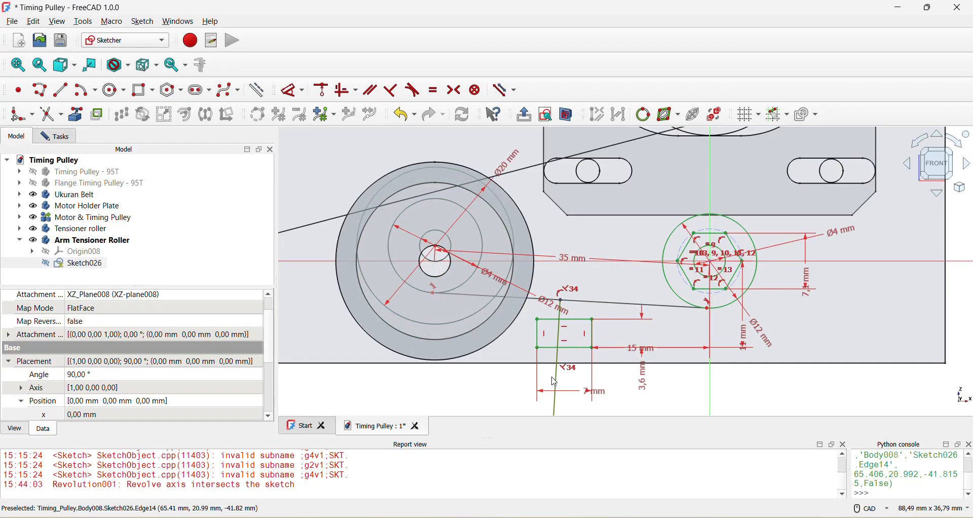
key("Delete")
scroll(554, 375, "up", 4)
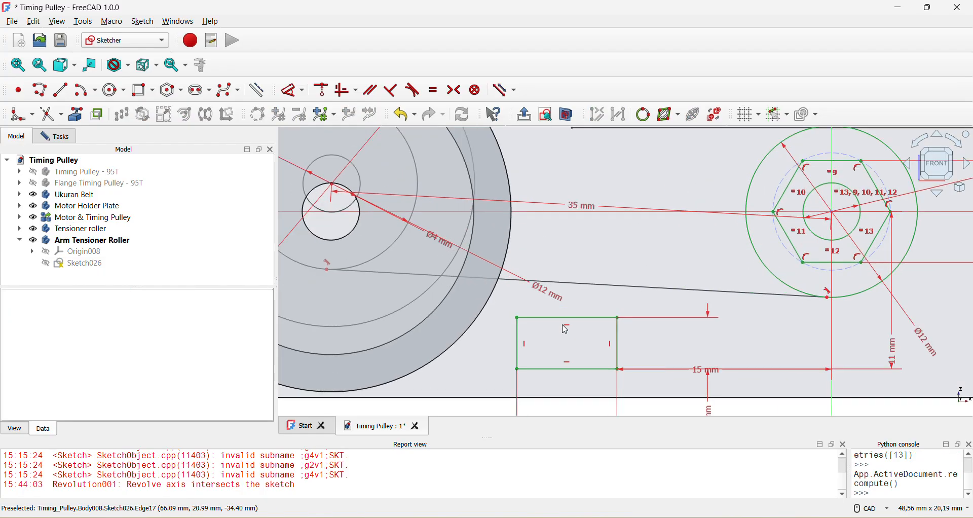
left_click(60, 89)
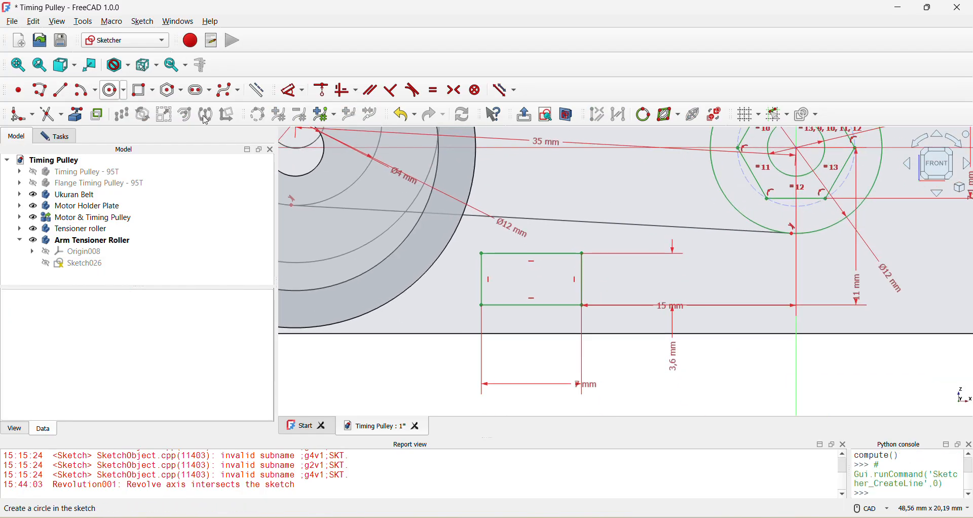
left_click(533, 304)
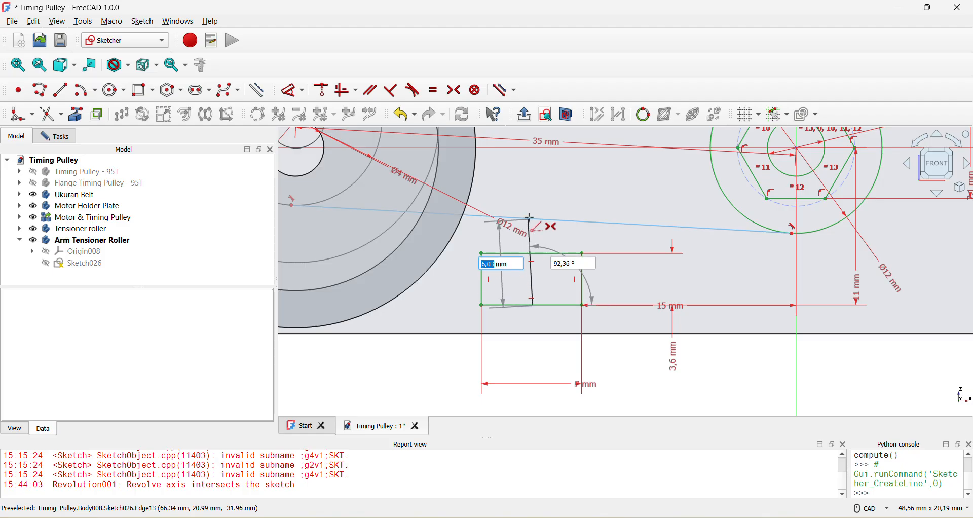
left_click(531, 219)
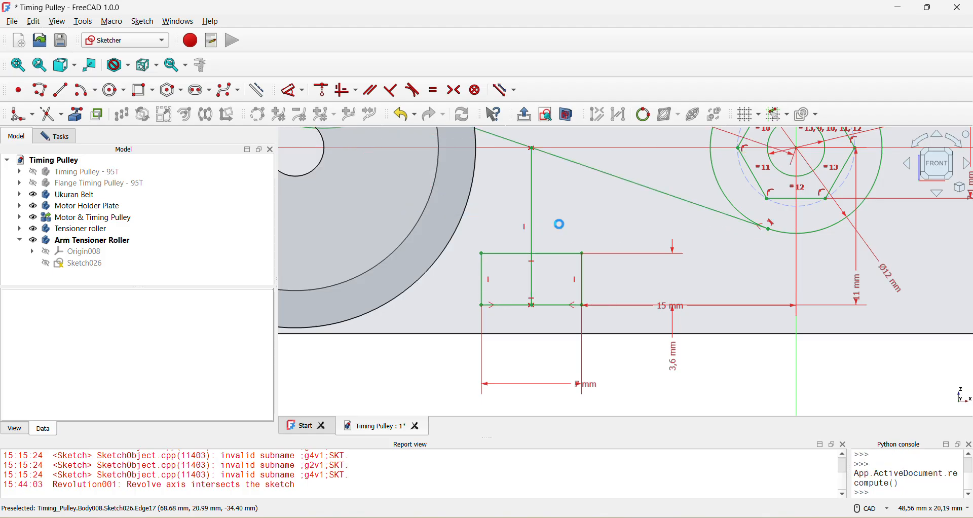
key("ctrl+z")
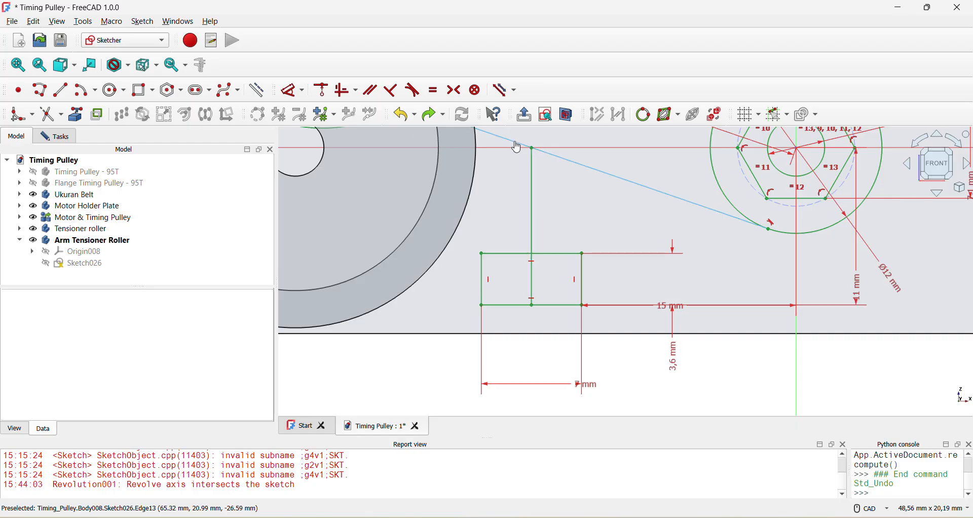
key("ctrl+z")
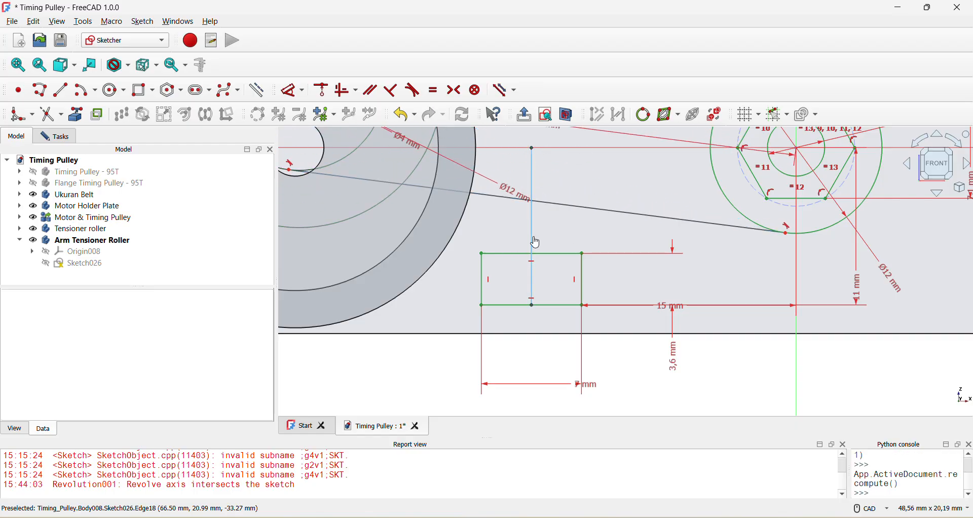
left_click(533, 241)
key("Delete")
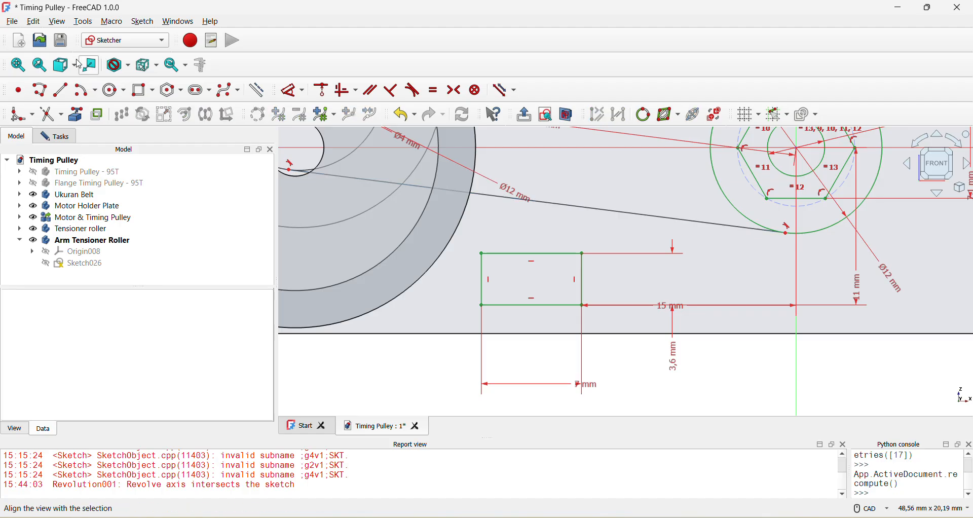
left_click(60, 90)
left_click(533, 208)
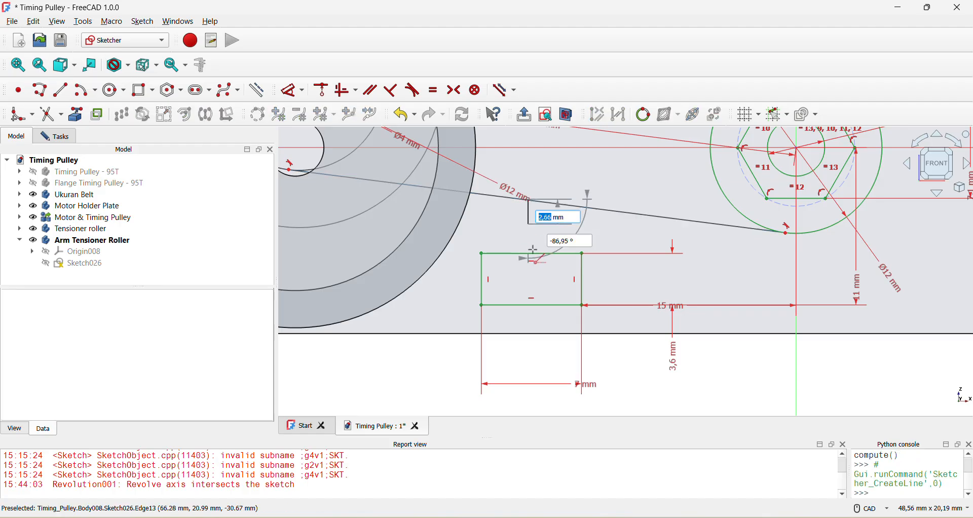
left_click(532, 351)
right_click(533, 351)
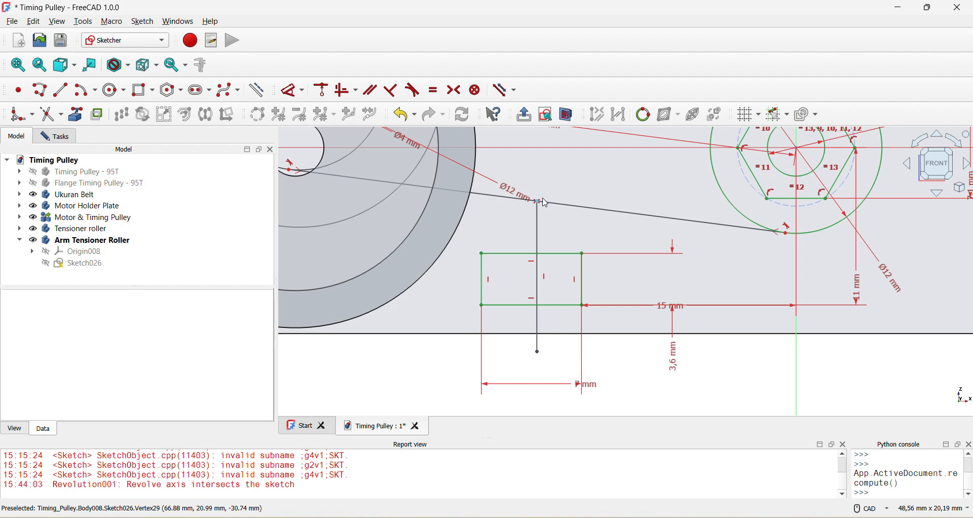
left_click(539, 286)
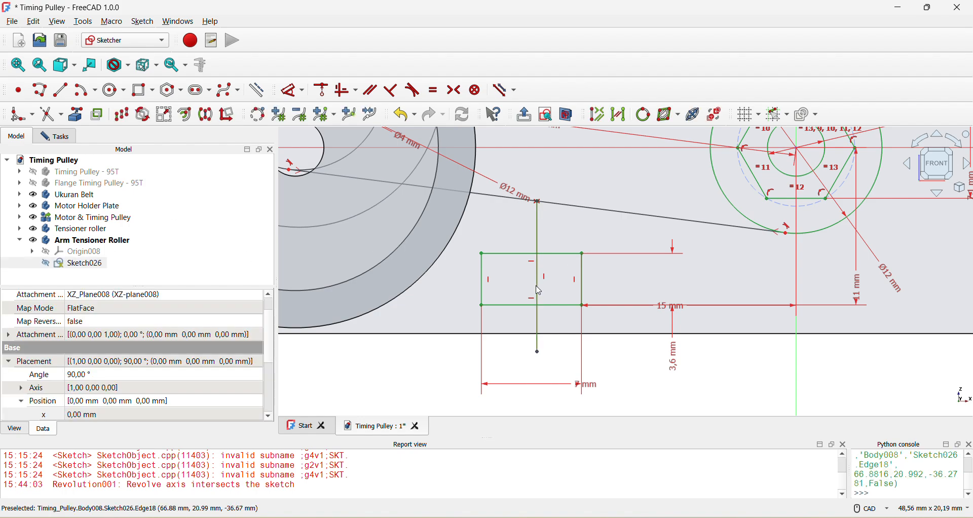
key("Delete")
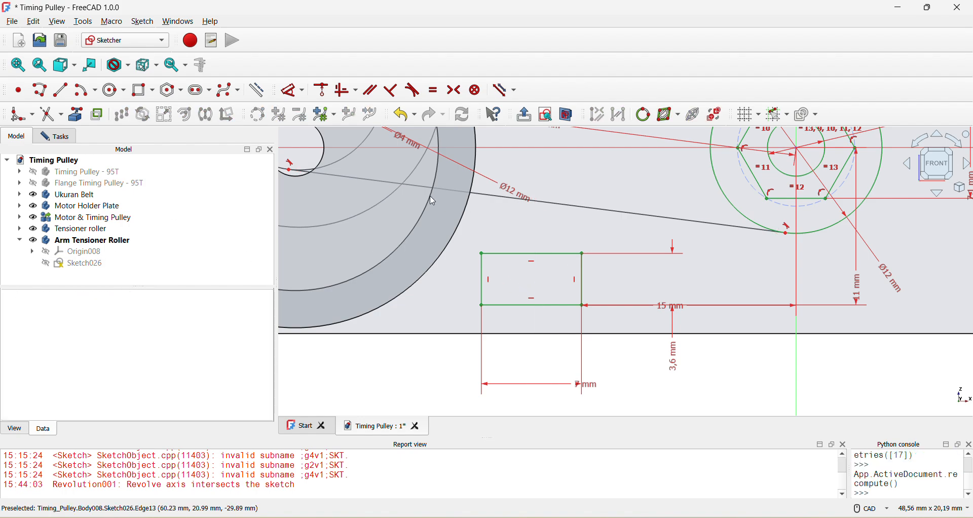
Draw a vertical line about 14 mm long from the tangent edge downward and place it through the middle of the rectangle.
left_click(60, 90)
left_click(430, 186)
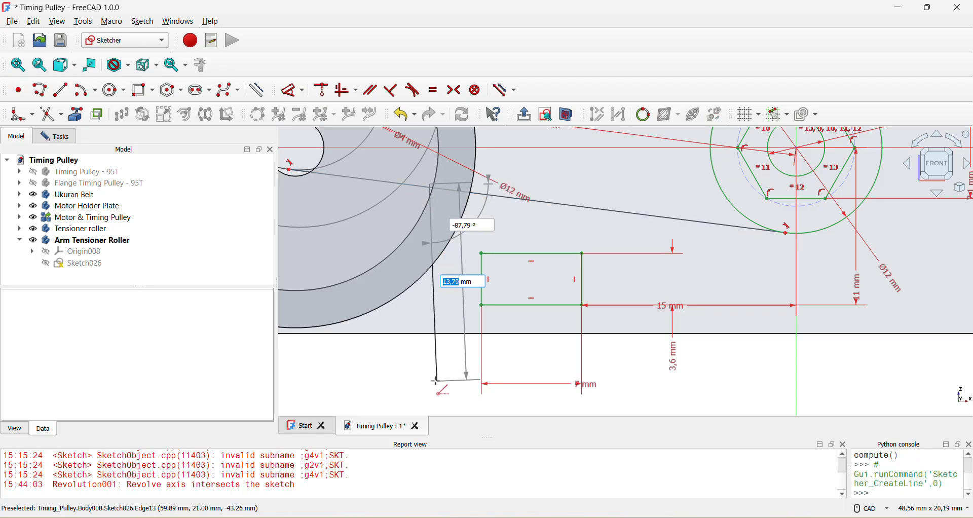
left_click_drag(429, 248, 530, 275)
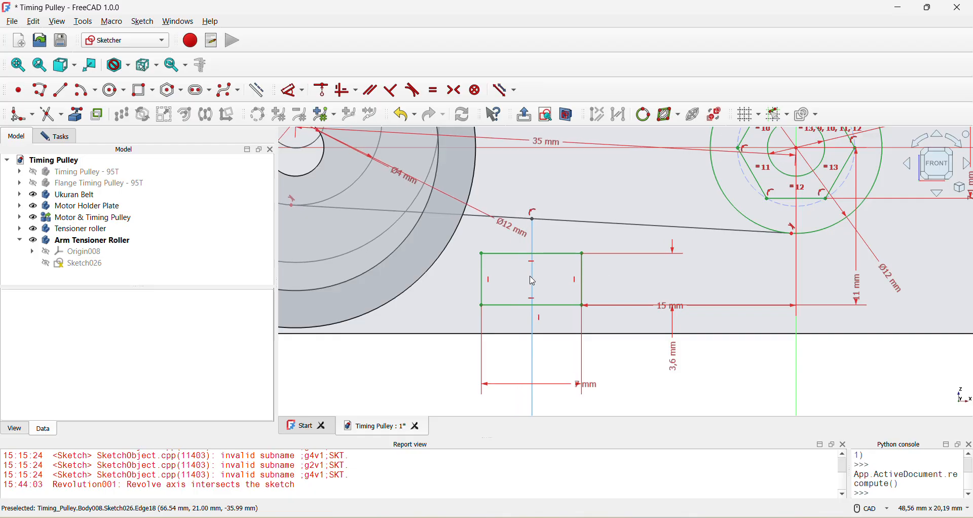
Constrain the distance between the vertical line and the rectangle's side nearest the hexagon to 3.5 mm.
left_click(531, 275)
left_click(560, 335)
left_click(532, 279)
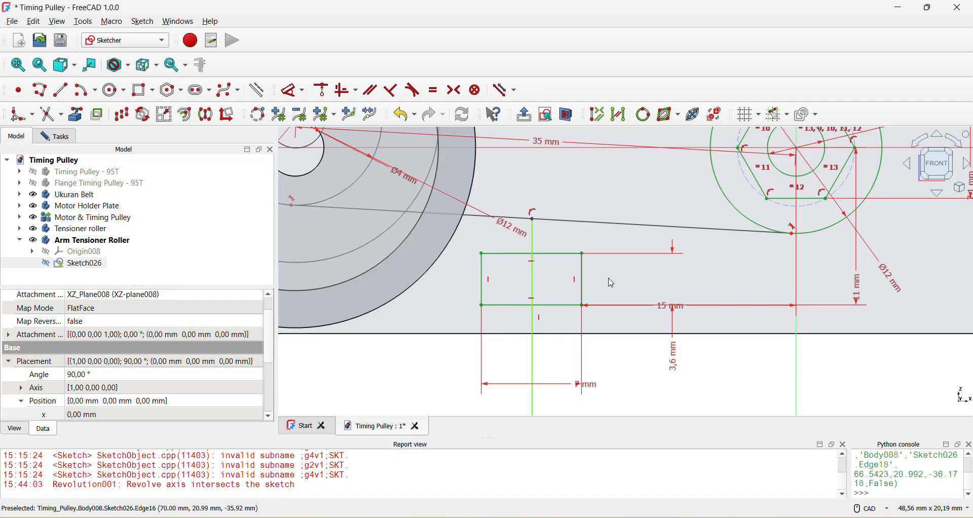
left_click(303, 91)
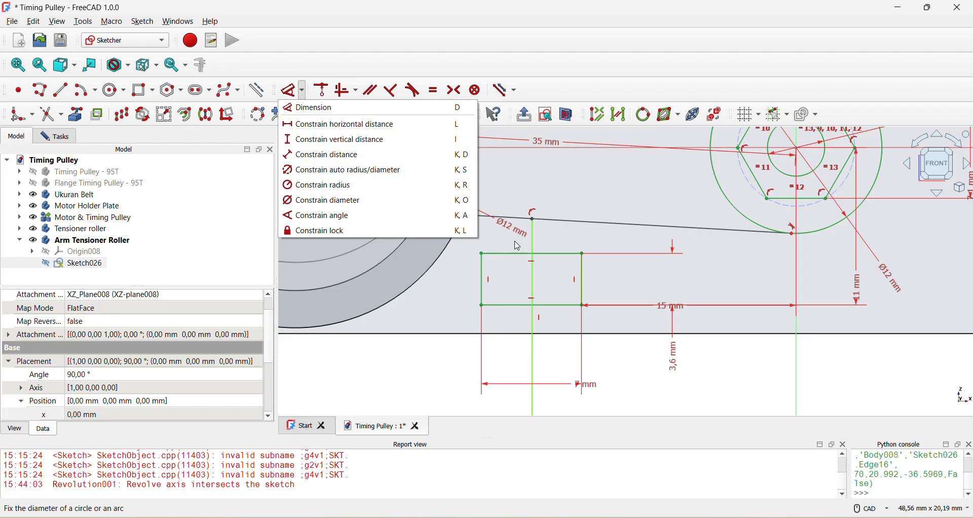
left_click(355, 111)
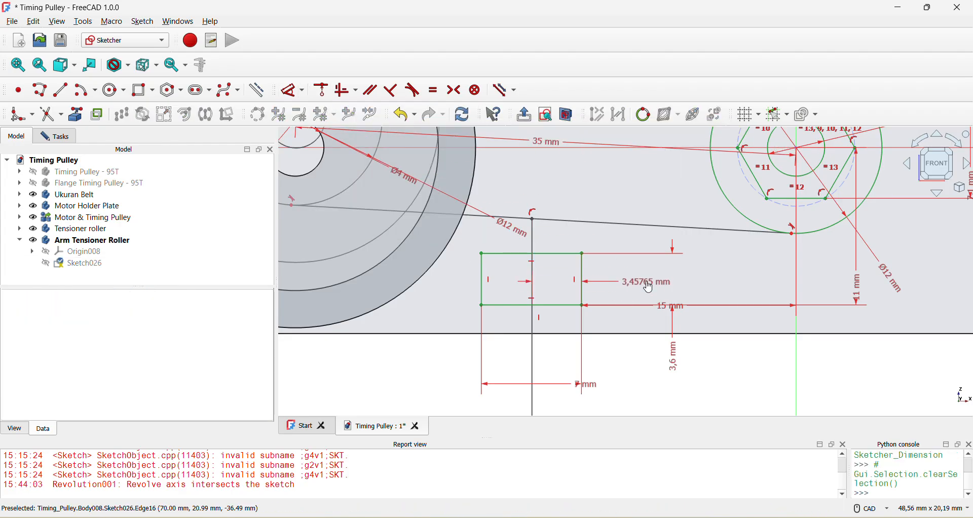
left_click(659, 291)
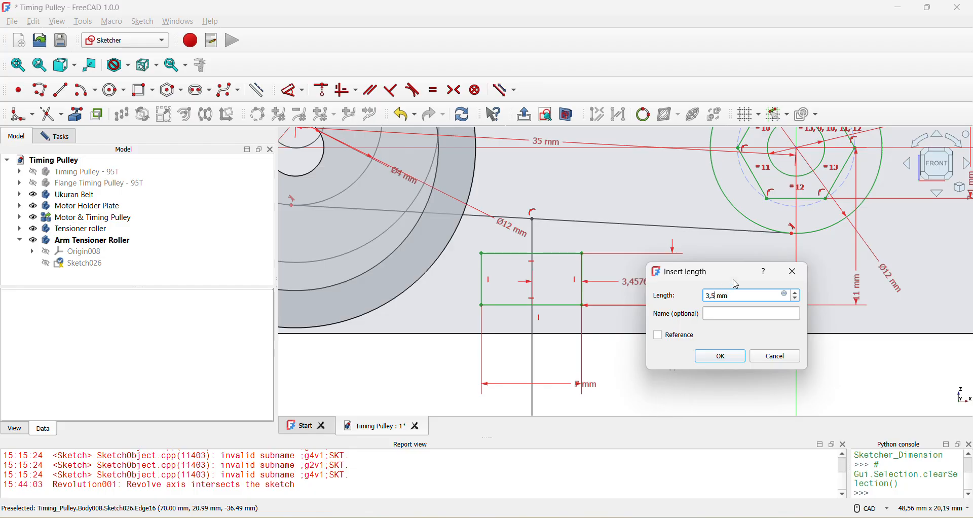
key("Return")
Shorten the vertical line and constrain its lower endpoint onto the rectangle's lower edge.
scroll(557, 344, "down", 3)
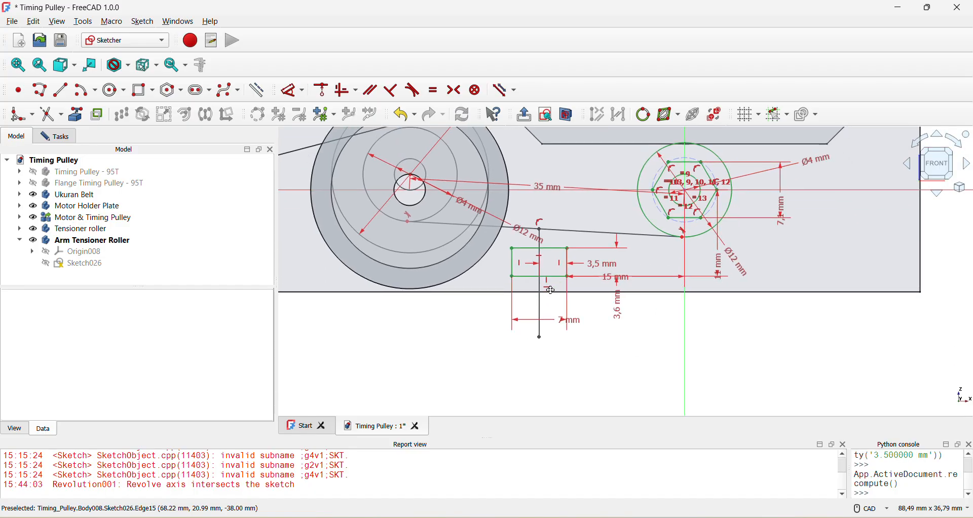
left_click_drag(544, 336, 549, 272)
scroll(549, 273, "up", 3)
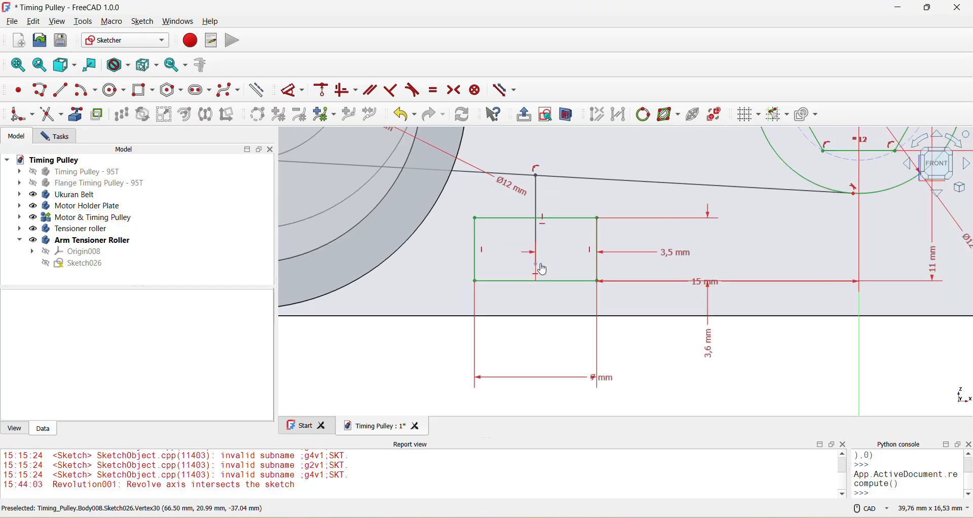
left_click(545, 281)
left_click(546, 319)
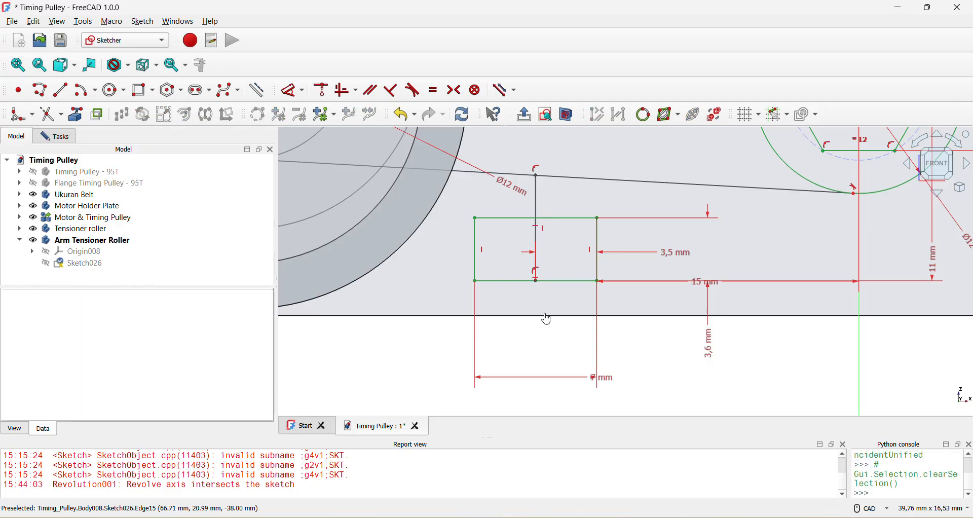
Move the roller circles' centre level with the horizontal axis and add a reference dimension for the vertical line's length.
scroll(560, 275, "down", 3)
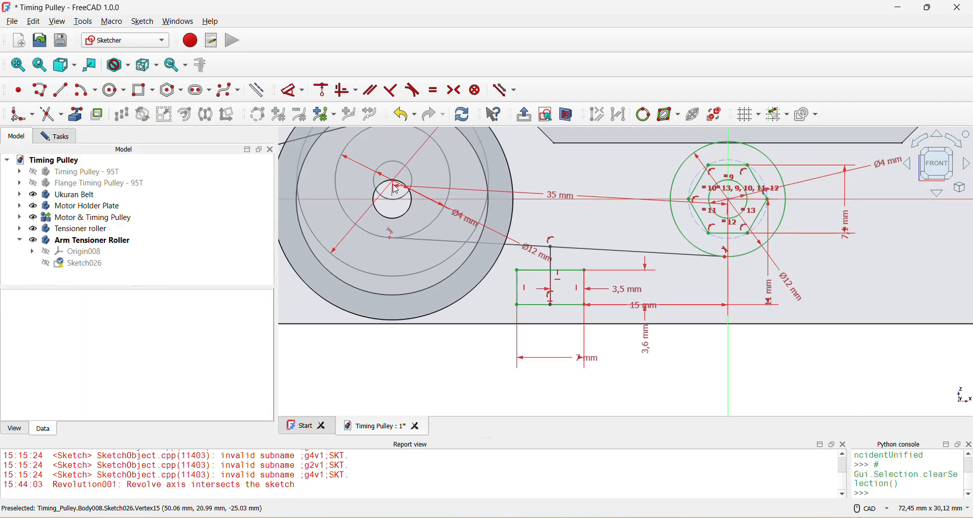
key("ctrl+r")
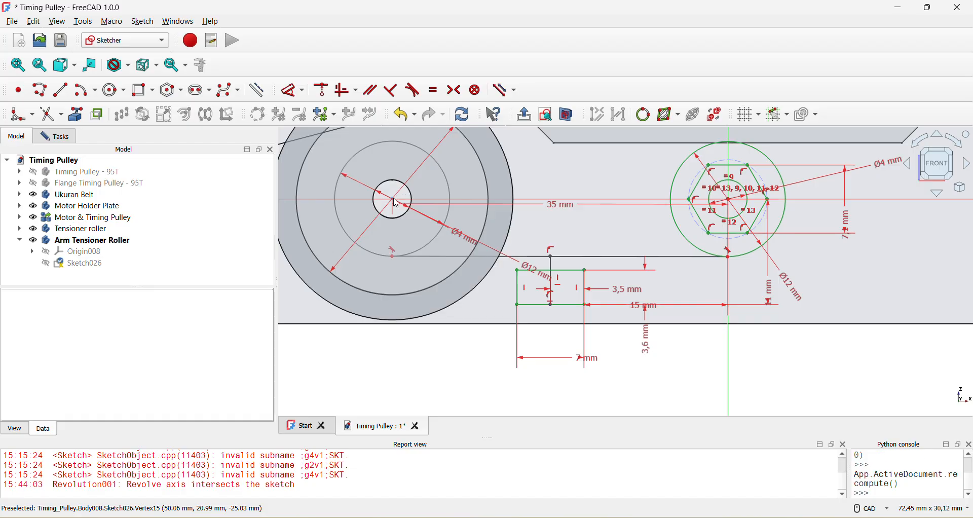
scroll(546, 244, "up", 3)
left_click(473, 296)
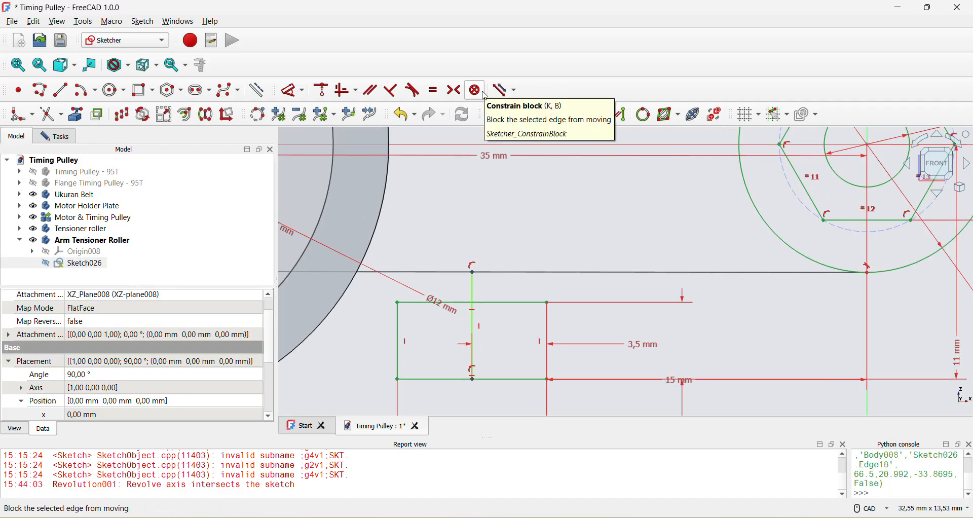
left_click(505, 90)
left_click(259, 91)
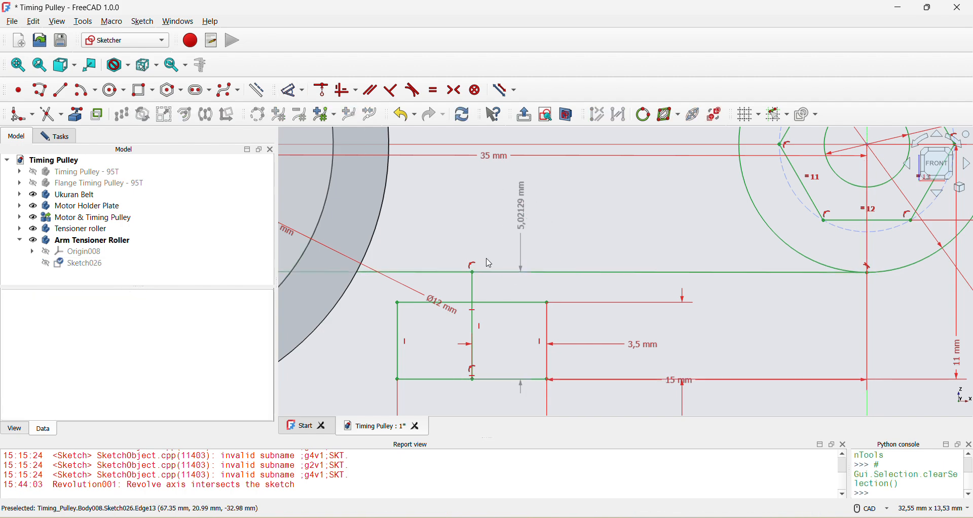
Swing the roller circles below and above the horizontal axis to examine how the vertical line's reference length varies.
scroll(487, 261, "down", 1)
middle_click_drag(484, 262, 713, 259)
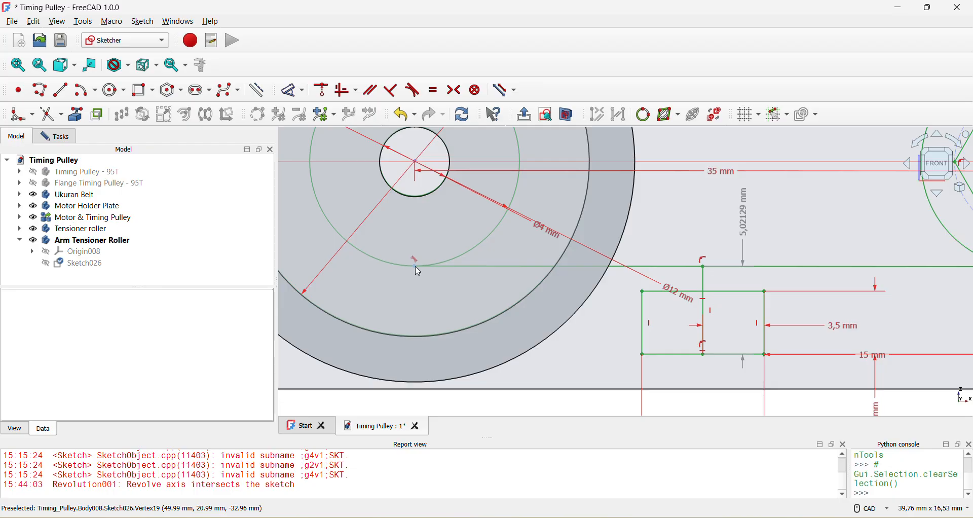
left_click_drag(417, 275, 422, 303)
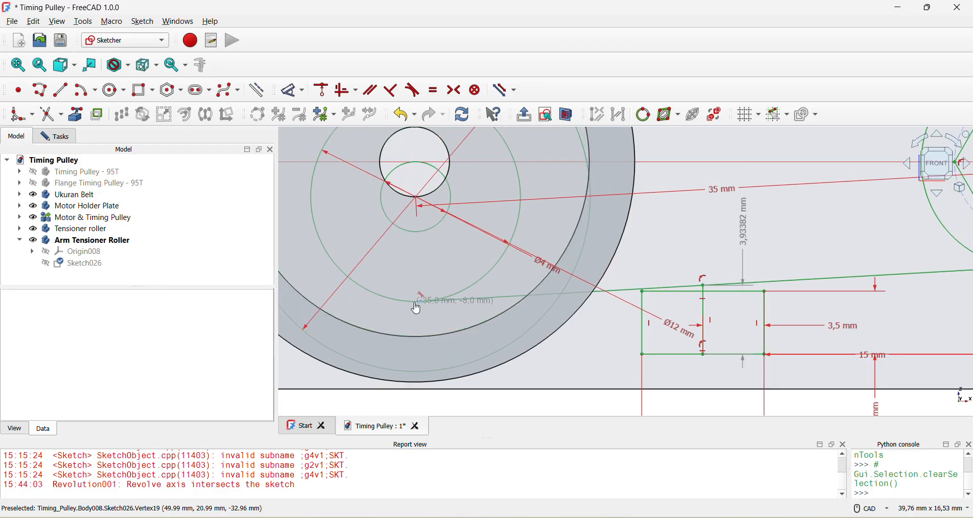
scroll(808, 245, "down", 1)
scroll(750, 282, "up", 2)
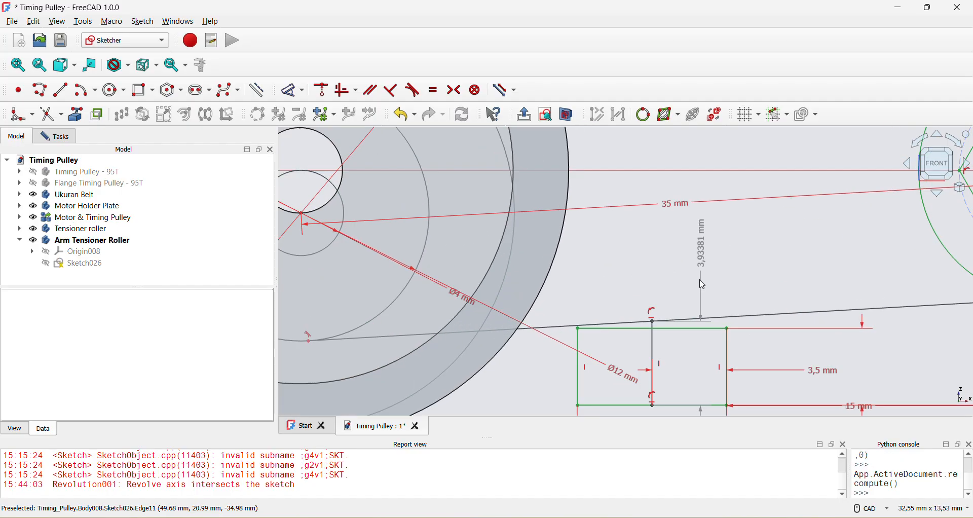
scroll(704, 265, "down", 1)
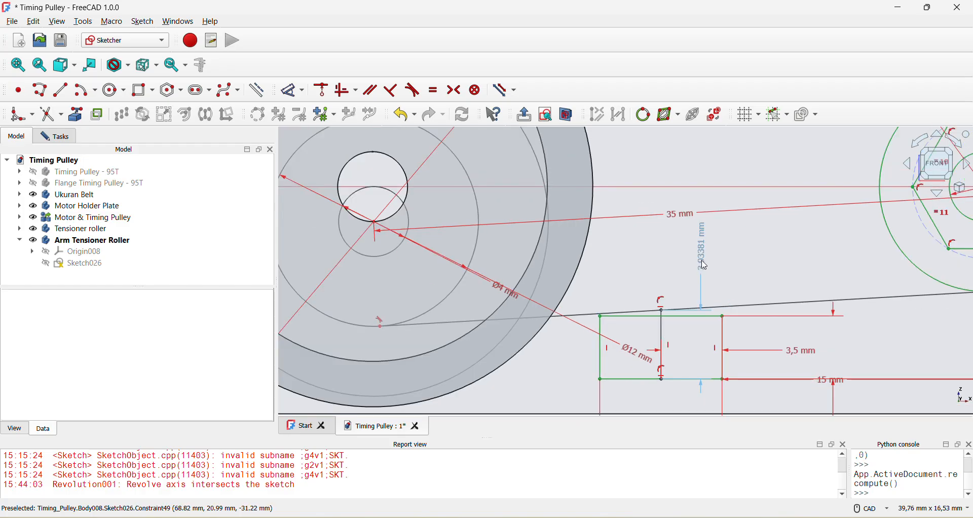
middle_click_drag(714, 276, 712, 265)
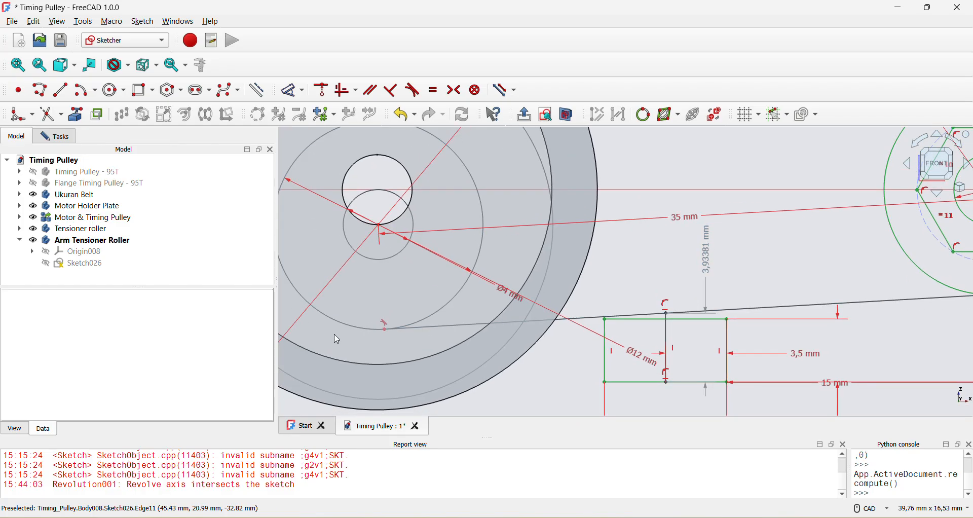
left_click_drag(389, 336, 387, 277)
middle_click_drag(424, 212, 572, 359)
scroll(571, 359, "down", 1)
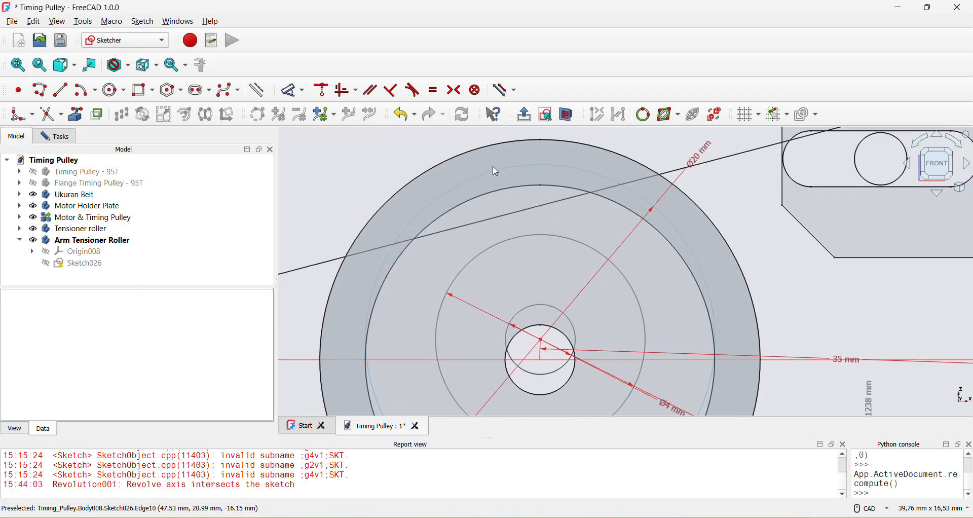
scroll(497, 208, "down", 2)
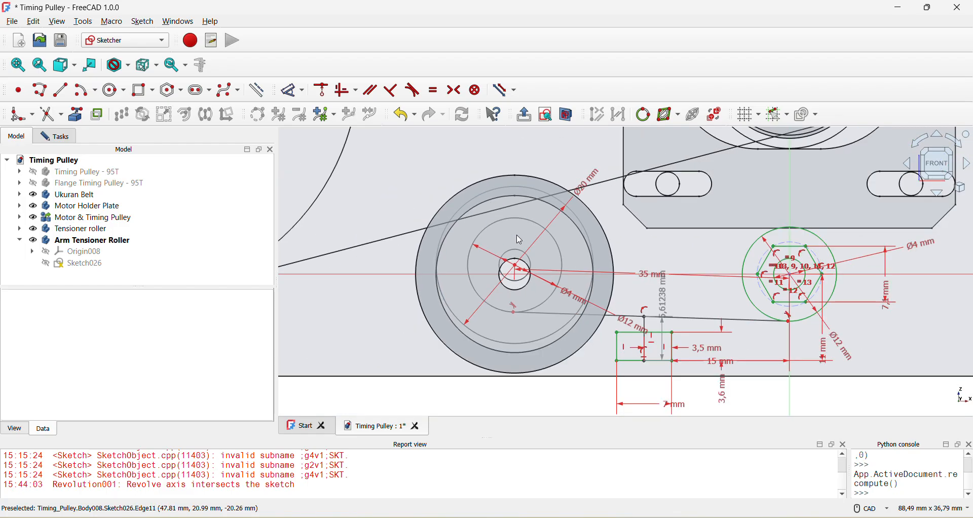
Close the front-plane arm sketch and start a new sketch on the Arm Tensioner Roller body's XY plane.
scroll(497, 301, "down", 3)
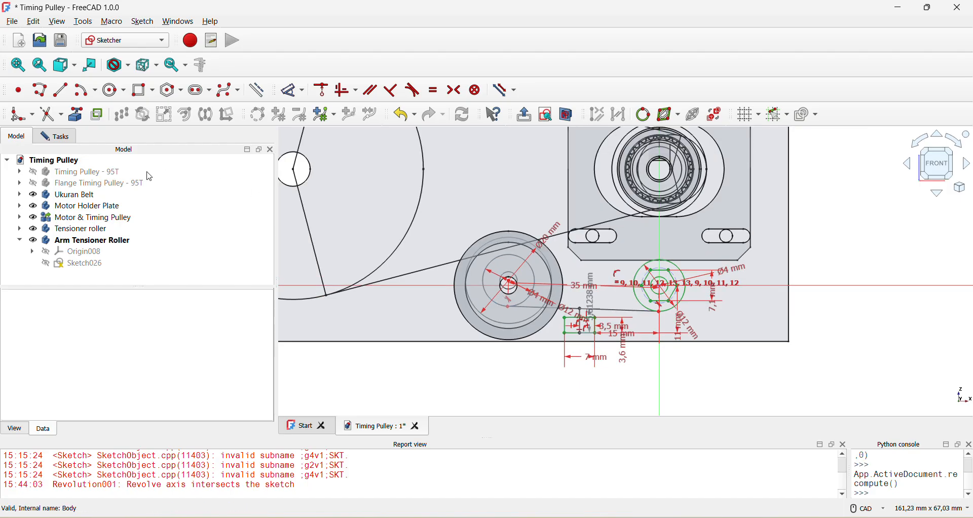
scroll(575, 329, "up", 2)
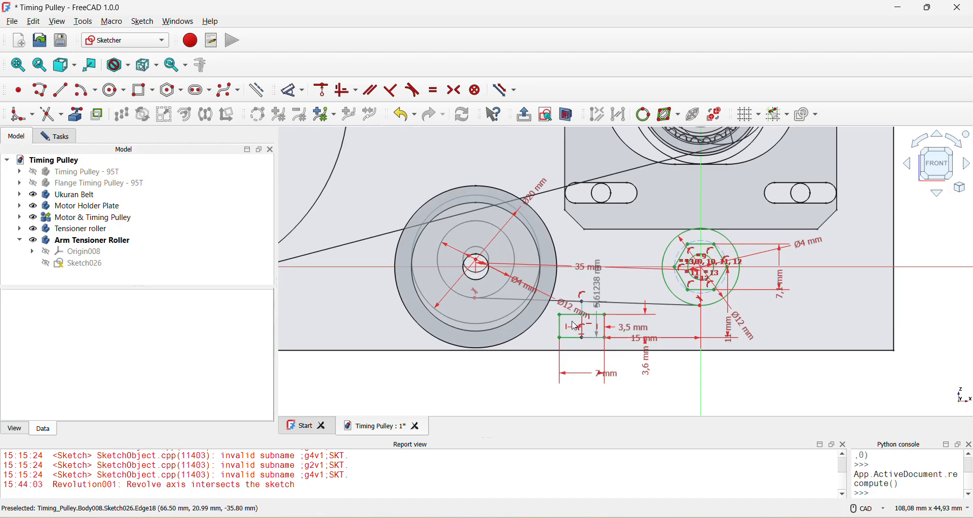
left_click(55, 136)
left_click(132, 169)
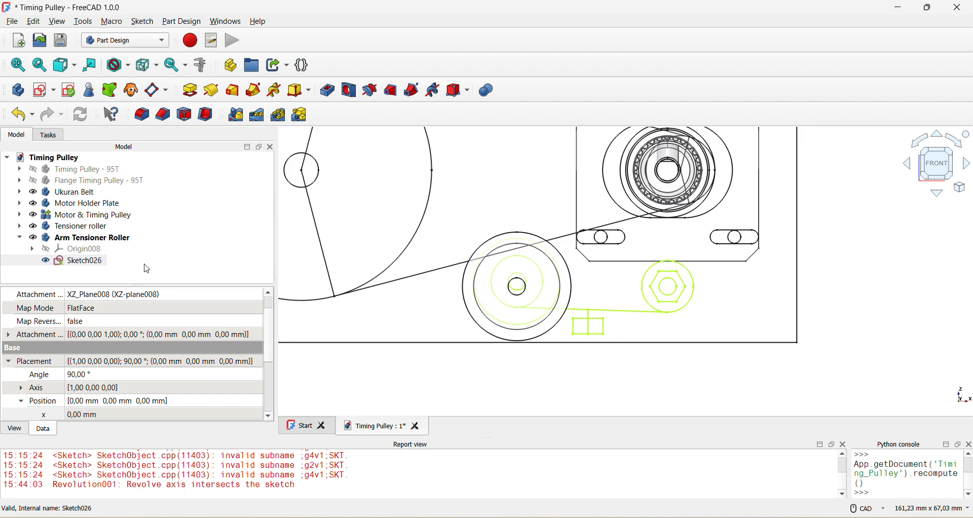
scroll(671, 296, "up", 2)
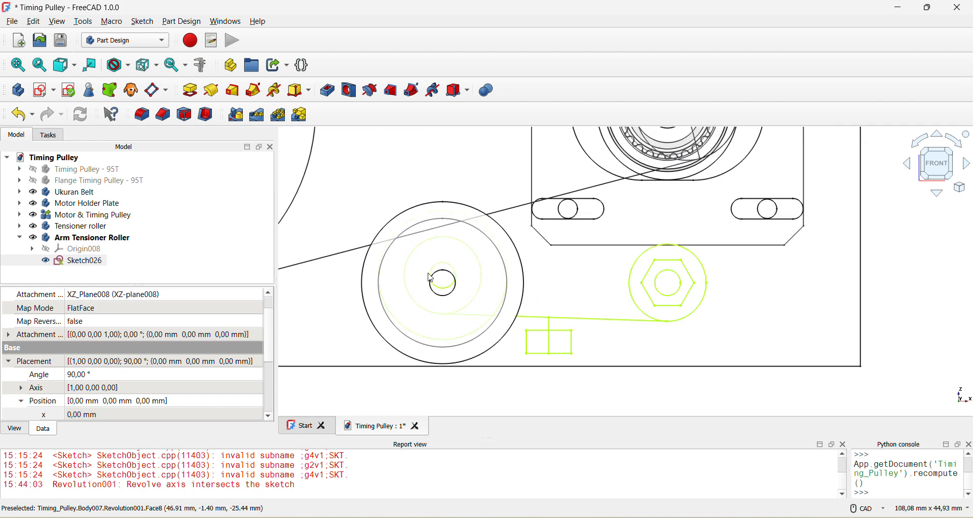
left_click(45, 91)
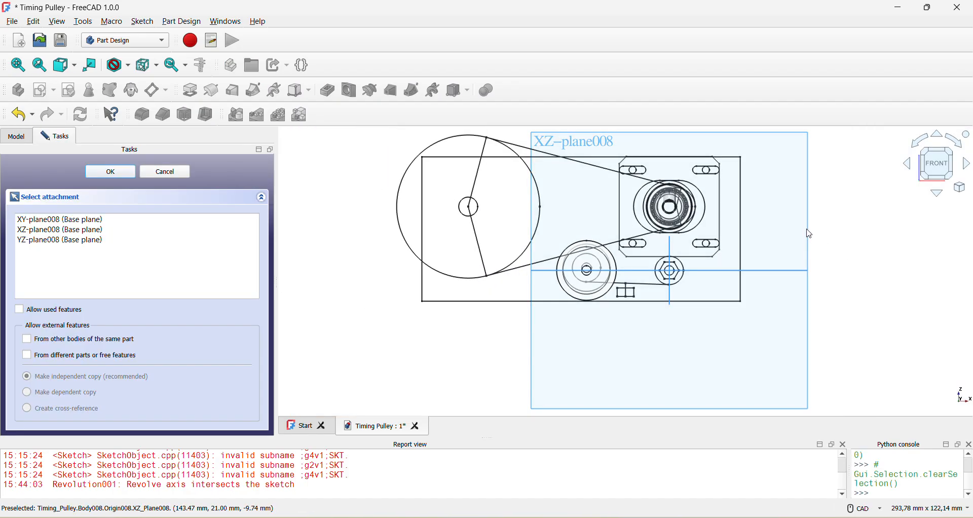
left_click(779, 276)
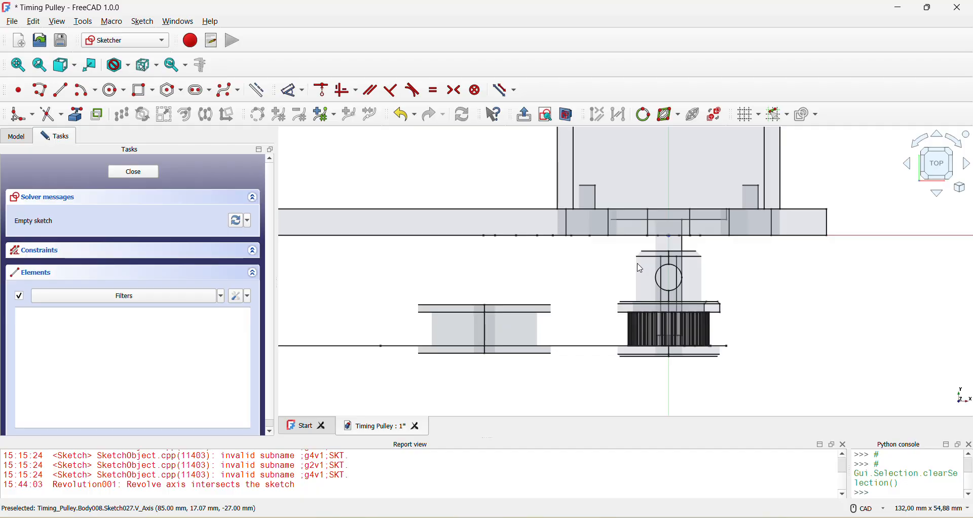
Draw the arm profile's polyline along the horizontal axis to about 44 mm from the vertical axis, down about 13 mm and around the roller's notch.
left_click(40, 90)
scroll(735, 299, "up", 3)
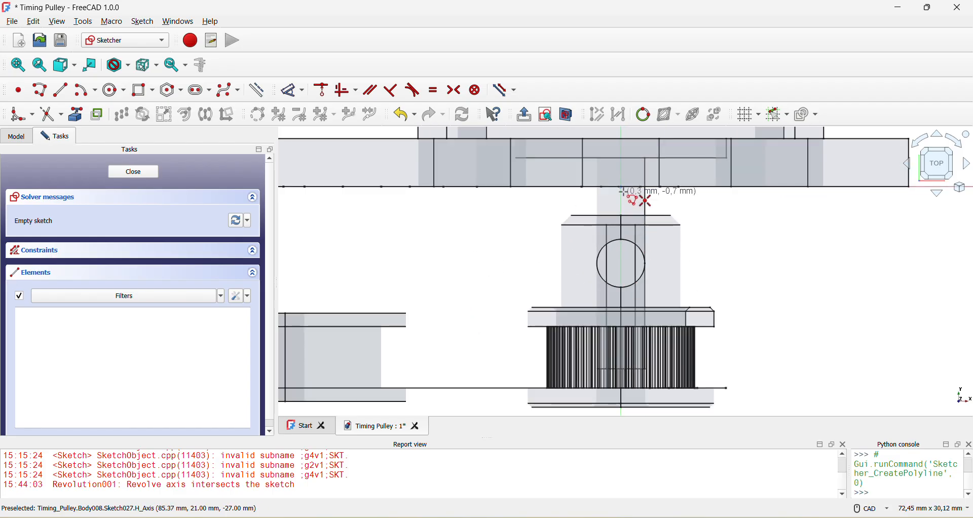
left_click(695, 188)
middle_click_drag(345, 192, 659, 213)
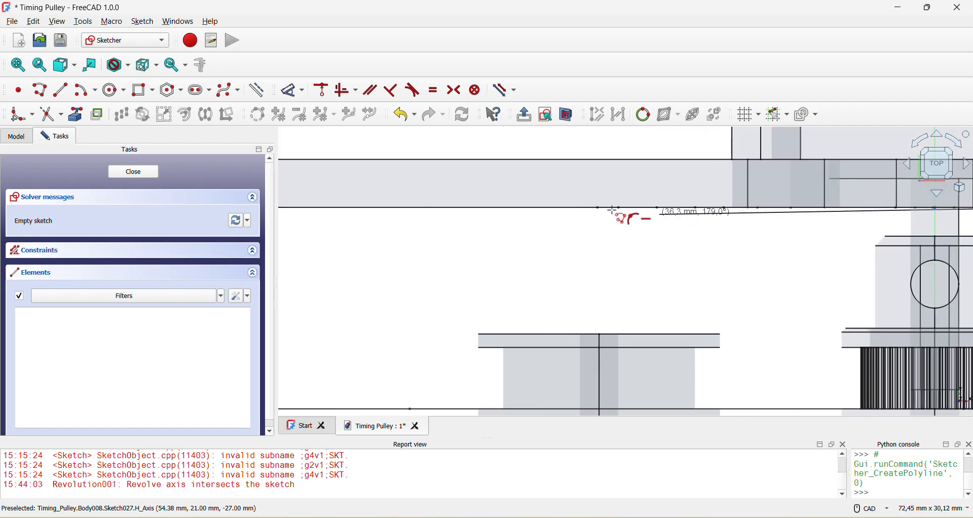
left_click(513, 208)
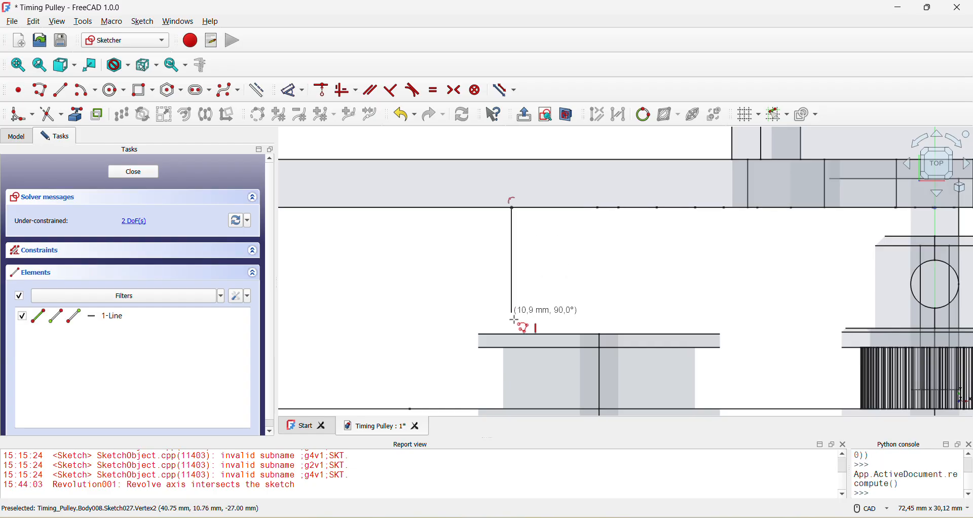
left_click(512, 331)
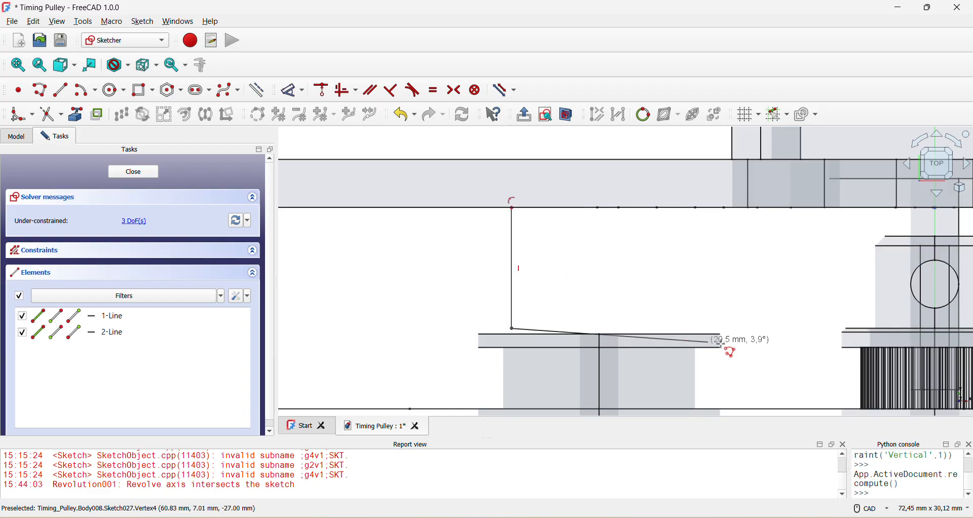
left_click(749, 329)
middle_click_drag(754, 397, 697, 274)
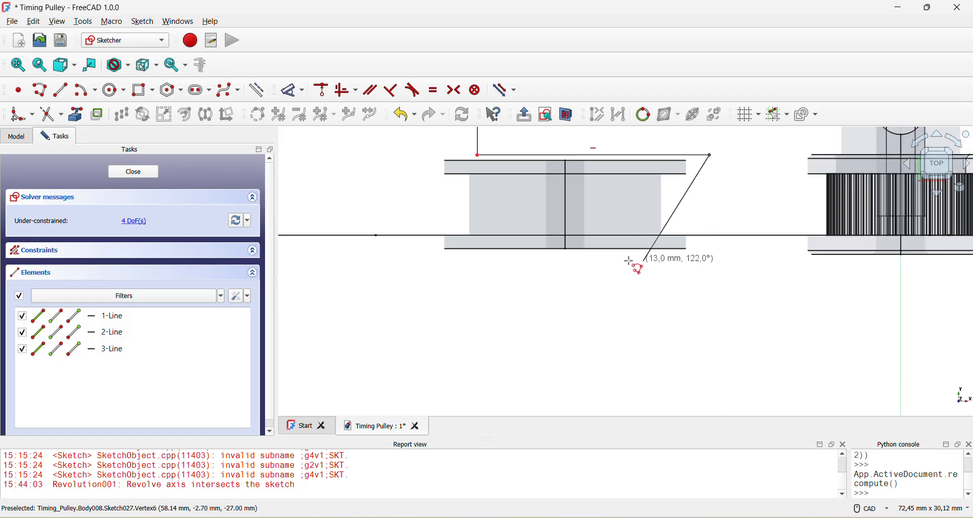
left_click(712, 256)
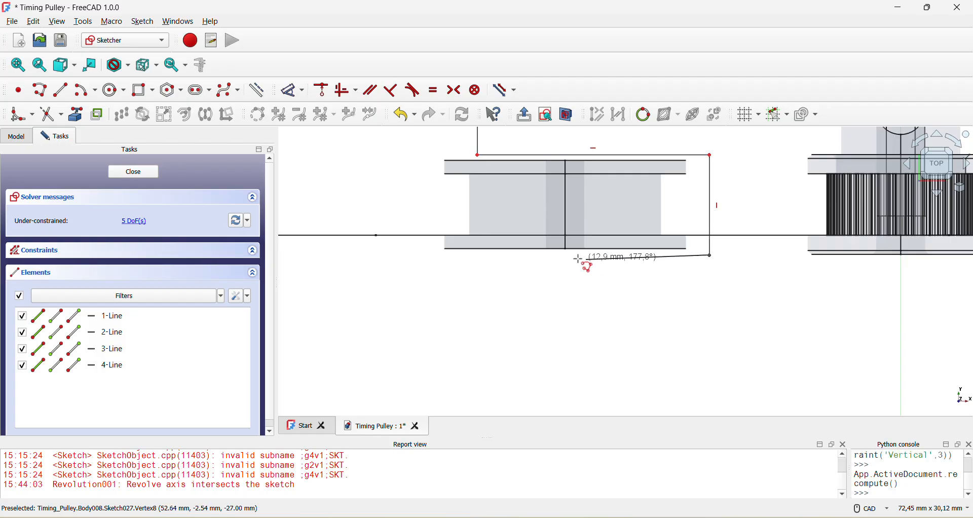
left_click(476, 256)
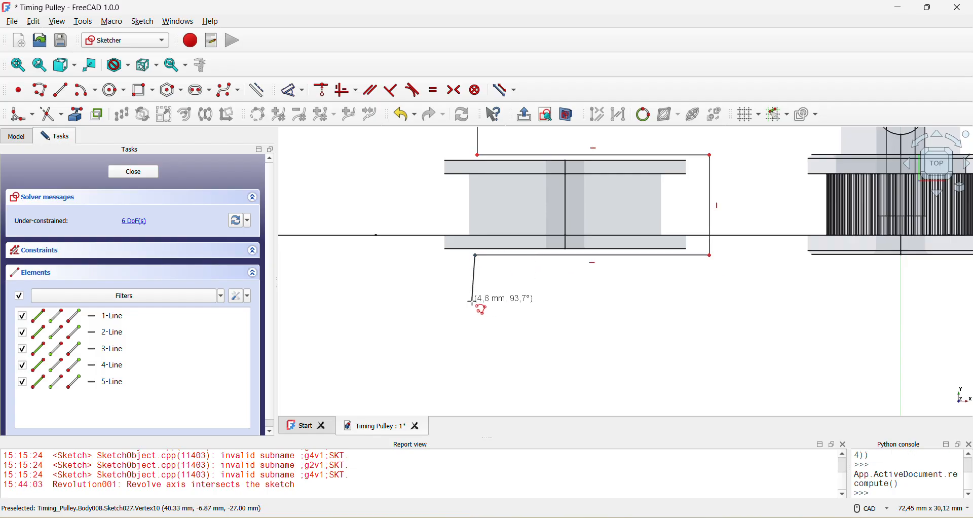
Continue the polyline about 6 mm down, along the lower edge, diagonally up past the motor pulley, and vertically back to its start point.
left_click(477, 314)
middle_click_drag(785, 336, 646, 363)
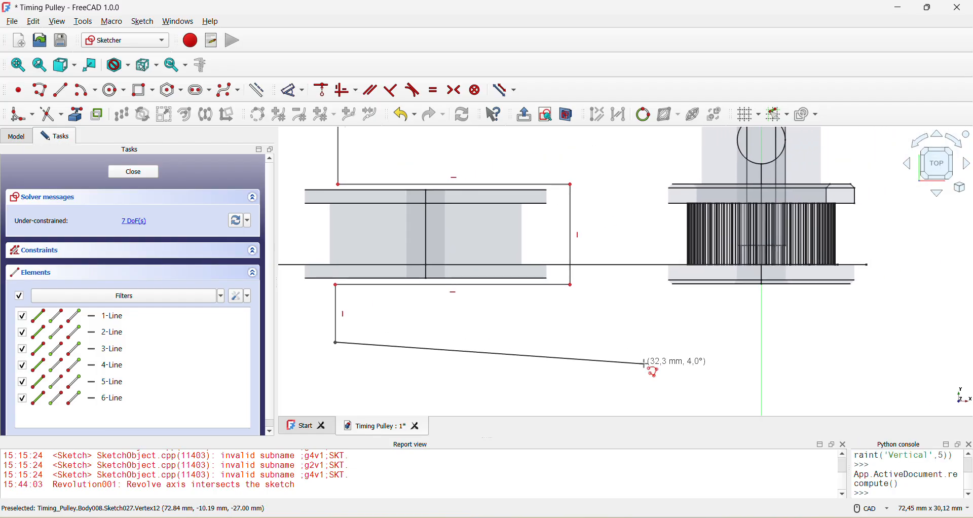
left_click(686, 341)
middle_click_drag(744, 274, 622, 412)
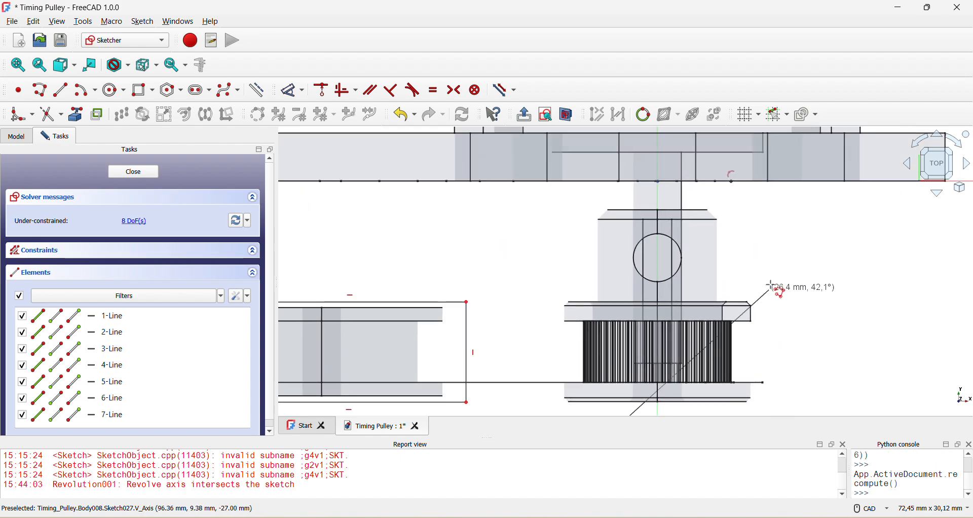
left_click(735, 277)
left_click(733, 179)
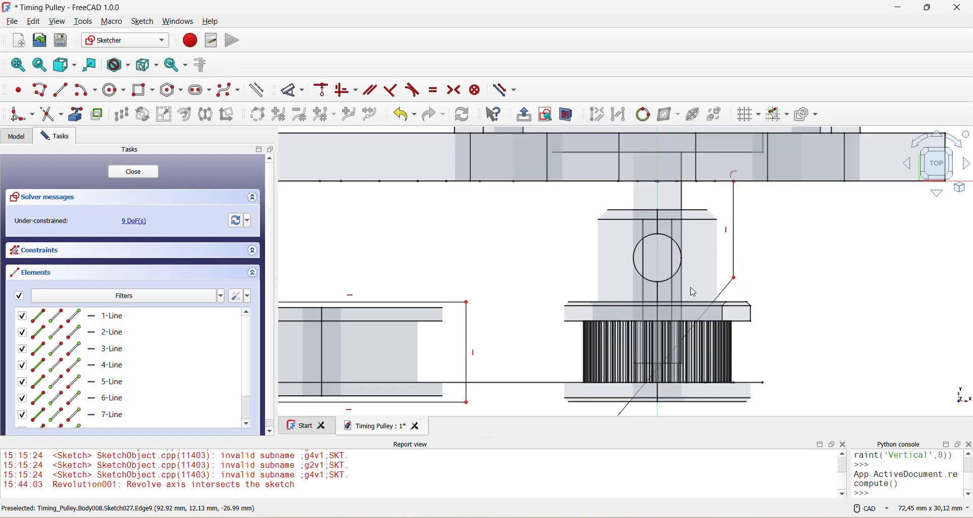
Try to make the notch's two open-end corners symmetric about the horizontal belt line through the roller.
scroll(659, 284, "down", 5)
scroll(578, 270, "up", 3)
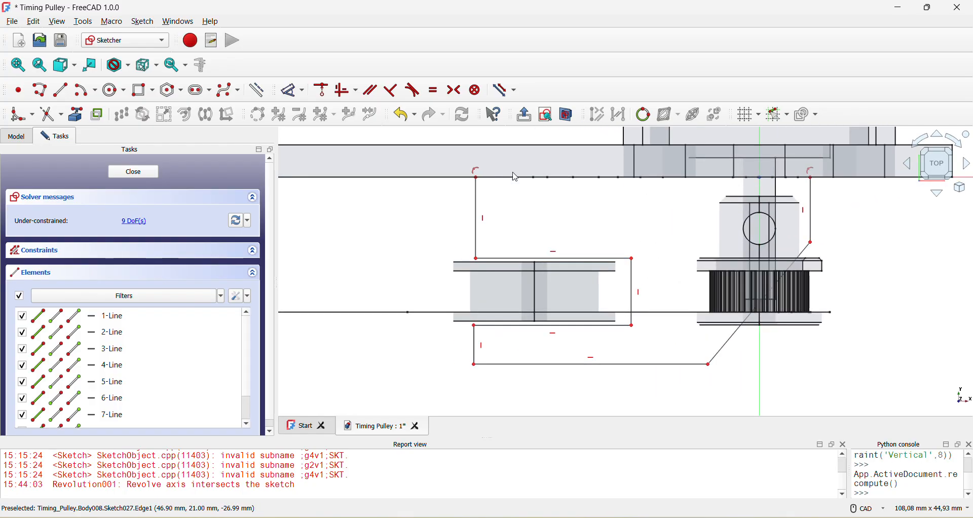
middle_click_drag(516, 176, 650, 202)
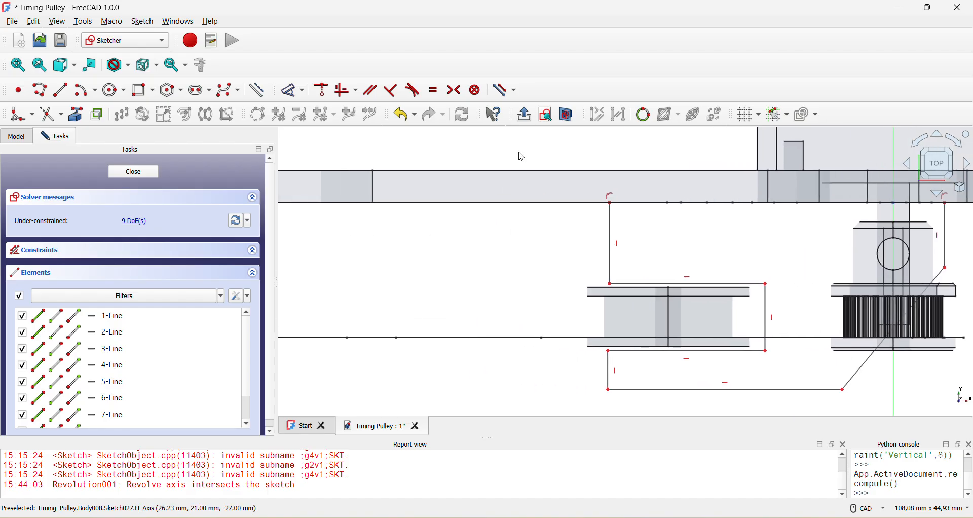
mouse_move(500, 197)
middle_mouse_down()
mouse_move(435, 219)
mouse_move(374, 225)
middle_mouse_up()
middle_click_drag(647, 252, 607, 210)
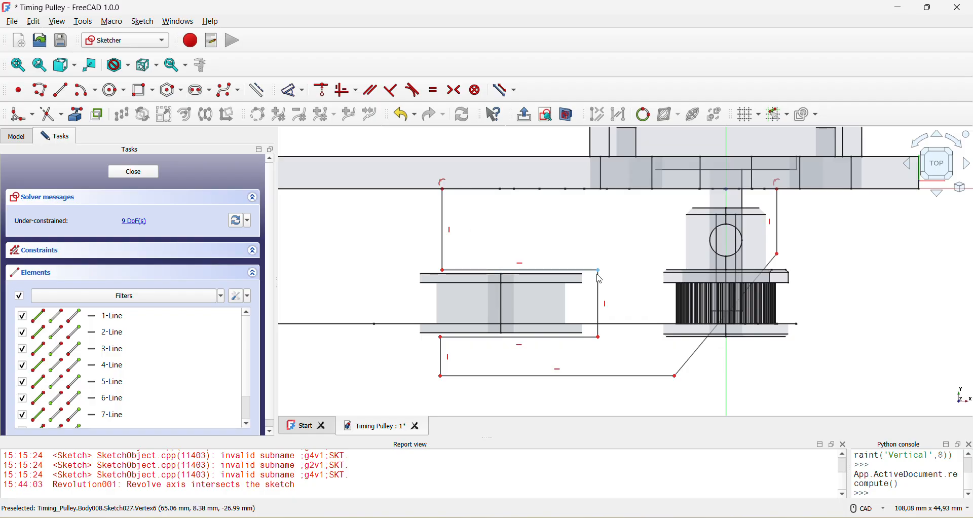
left_click(453, 273)
left_click(451, 337)
key("s")
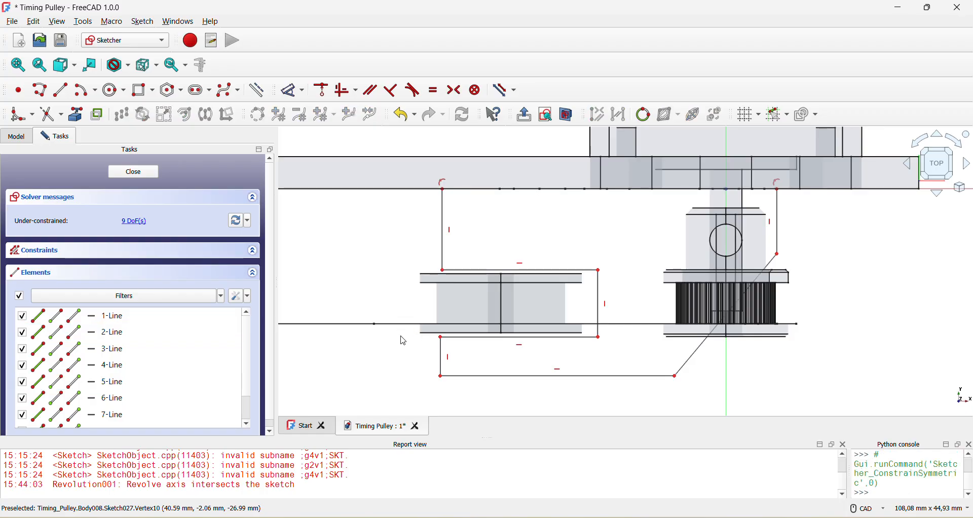
left_click(444, 270)
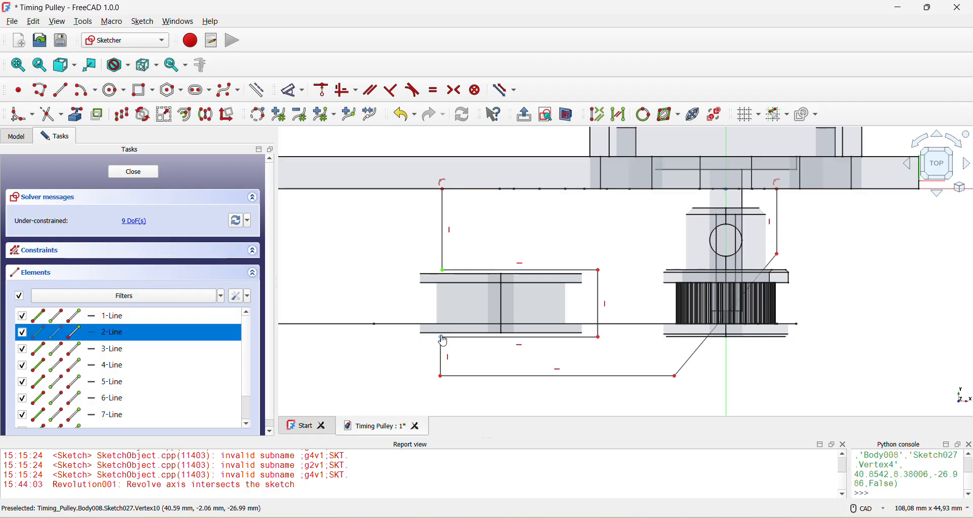
left_click(442, 338)
left_click(400, 324)
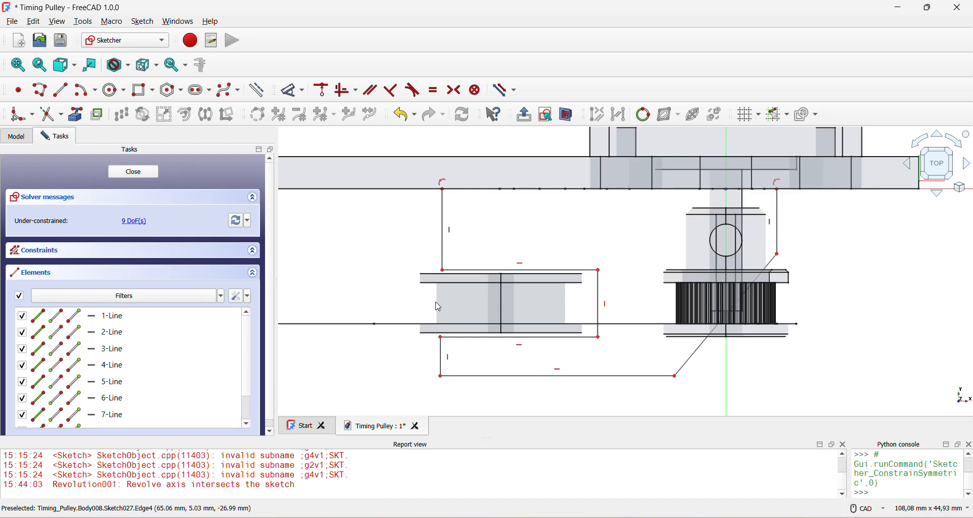
Constrain the horizontal distance from the notch's upper open-end corner to the vertical axis to 41 mm.
scroll(441, 289, "up", 2)
left_click(444, 263)
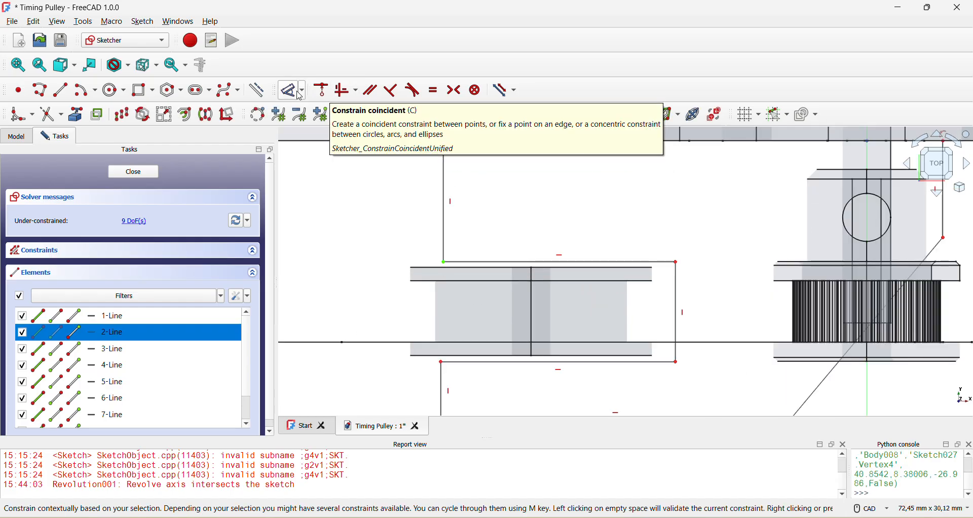
left_click(504, 91)
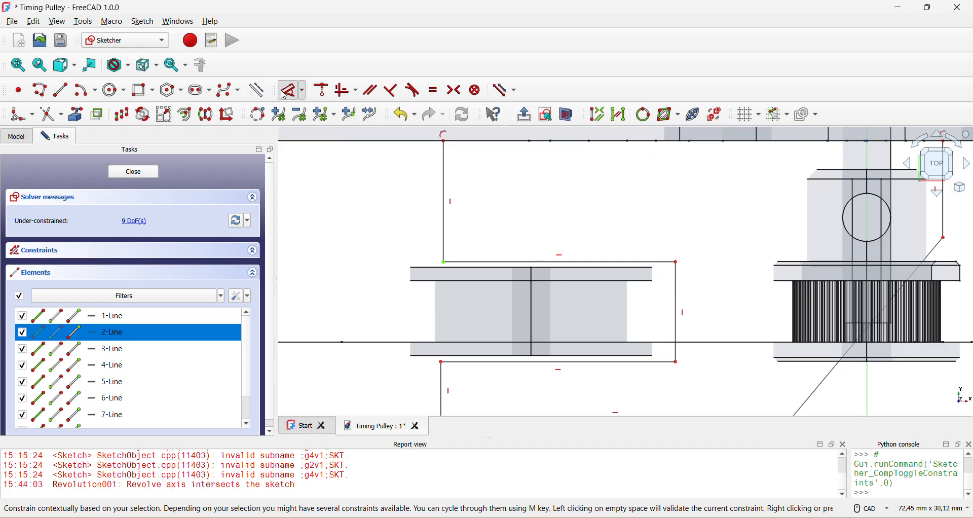
left_click(288, 91)
middle_click_drag(483, 145, 476, 224)
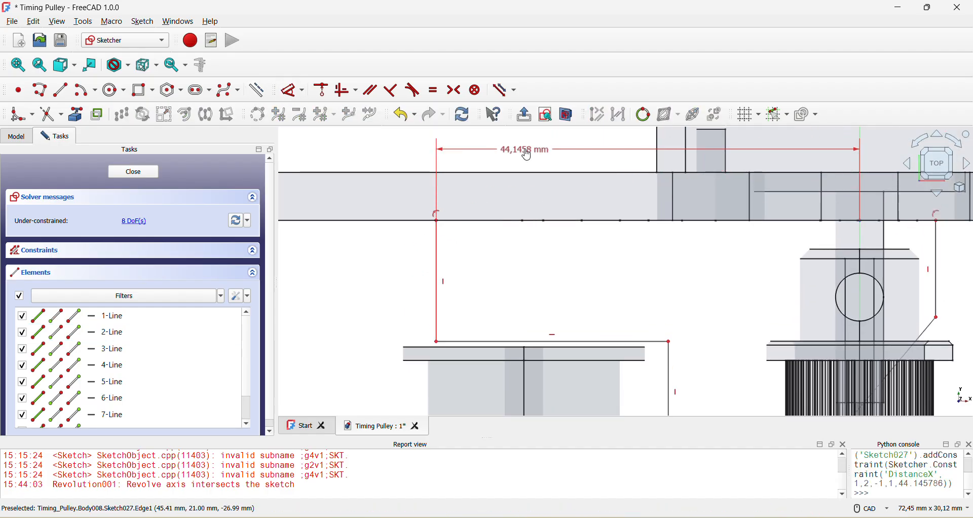
left_click(525, 152)
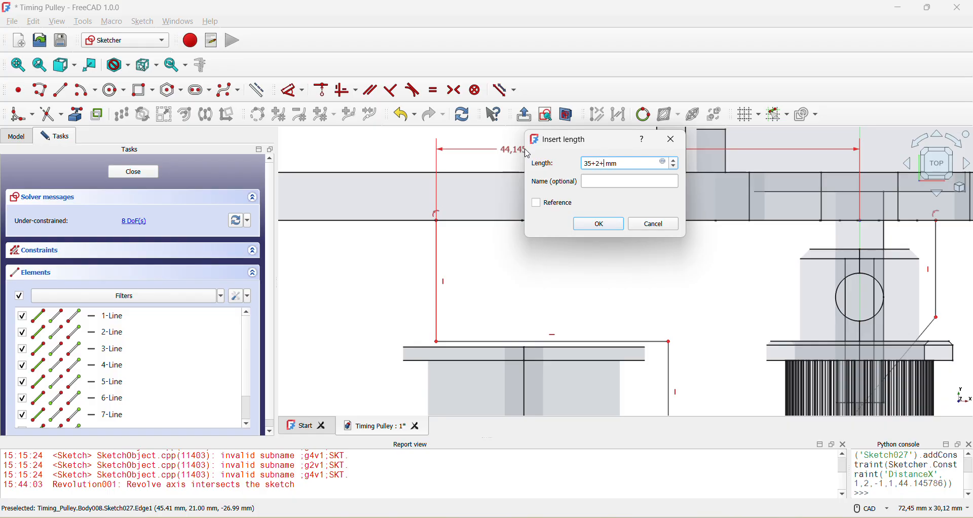
key("Return")
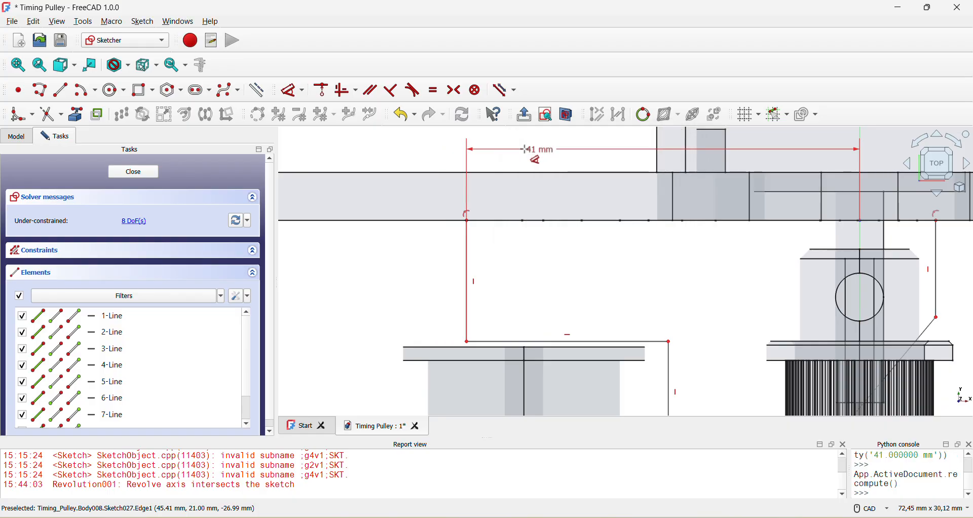
Constrain the horizontal distance from the lower arm's outer end to the vertical axis to 41 mm.
scroll(527, 149, "down", 2)
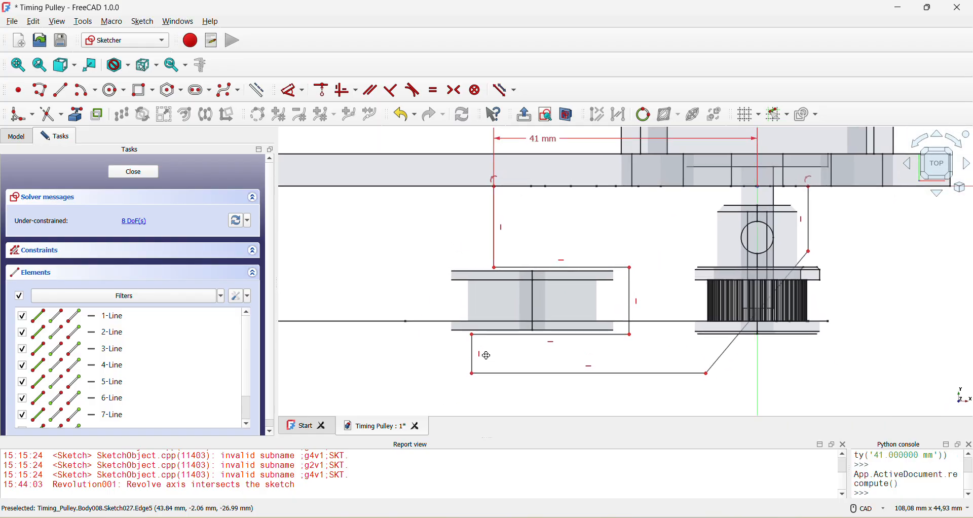
left_click(477, 333)
left_click(566, 380)
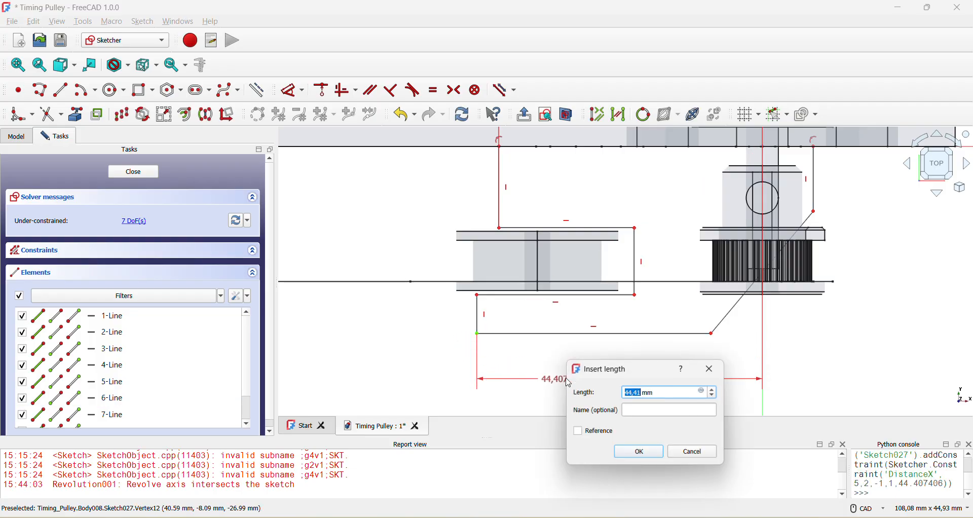
type("41")
key("Return")
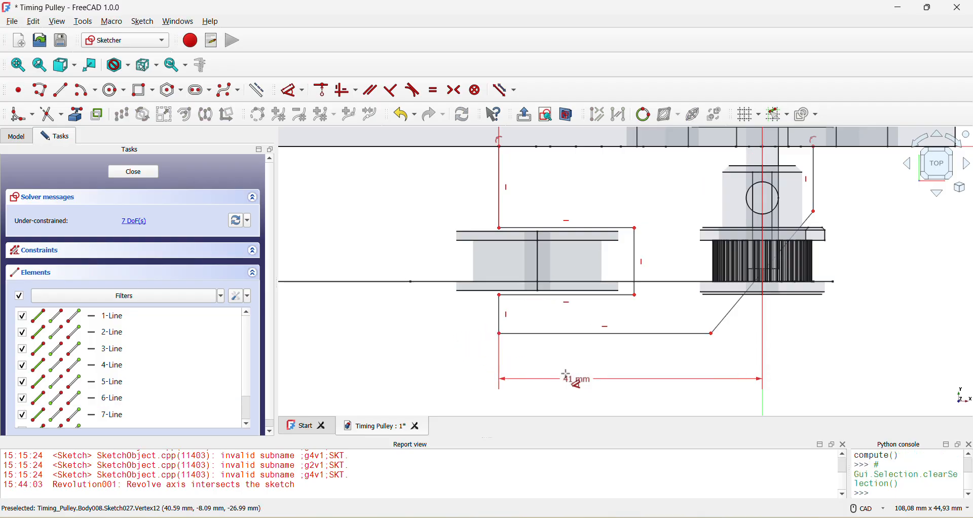
Constrain the length of the short vertical edge at the lower arm's outer end to 4 mm.
left_click(502, 321)
left_click(447, 336)
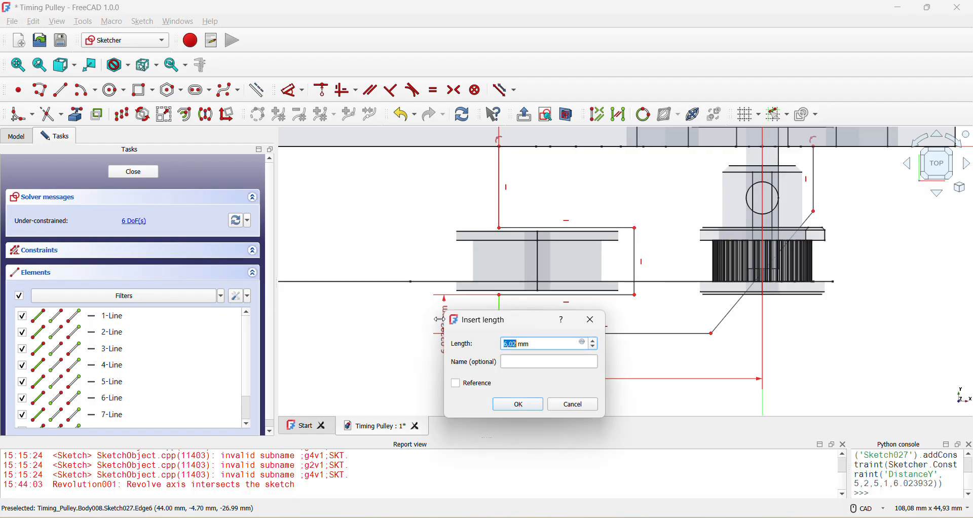
key("Return")
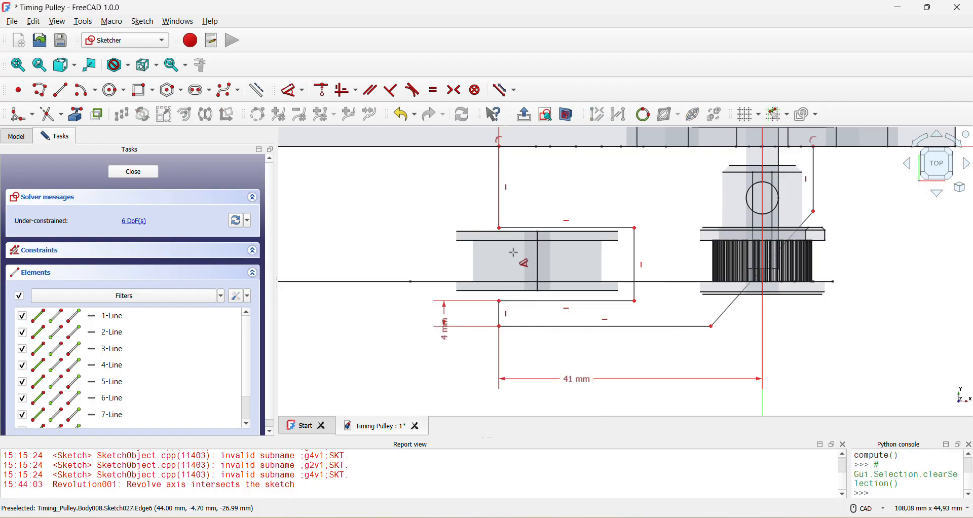
Constrain the vertical distance from the horizontal axis to the notch's upper open-end corner to 12.8 mm.
scroll(510, 231, "up", 3)
left_click(500, 228)
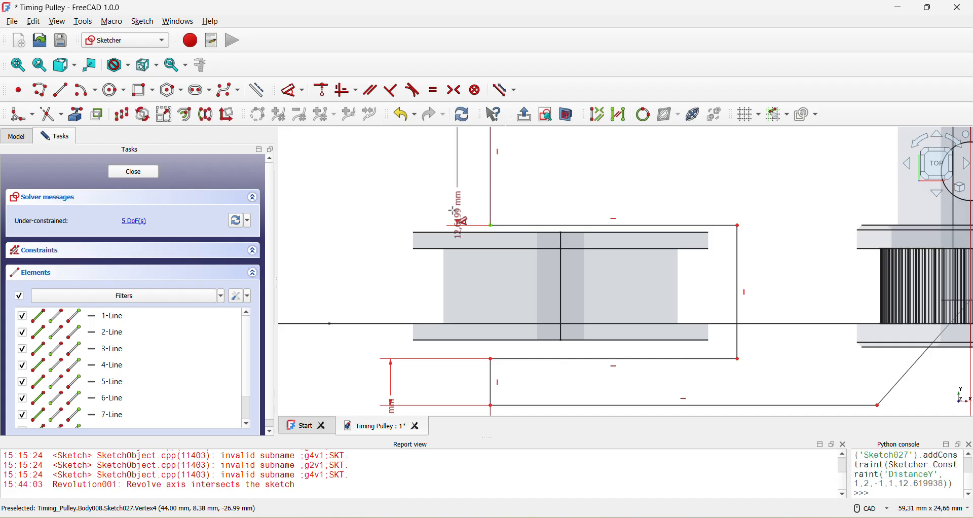
left_click(446, 196)
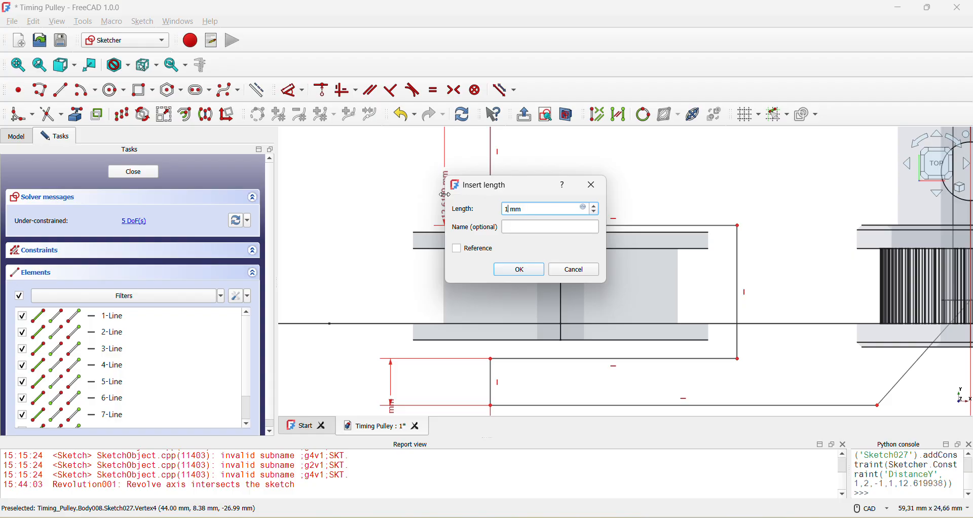
key("Return")
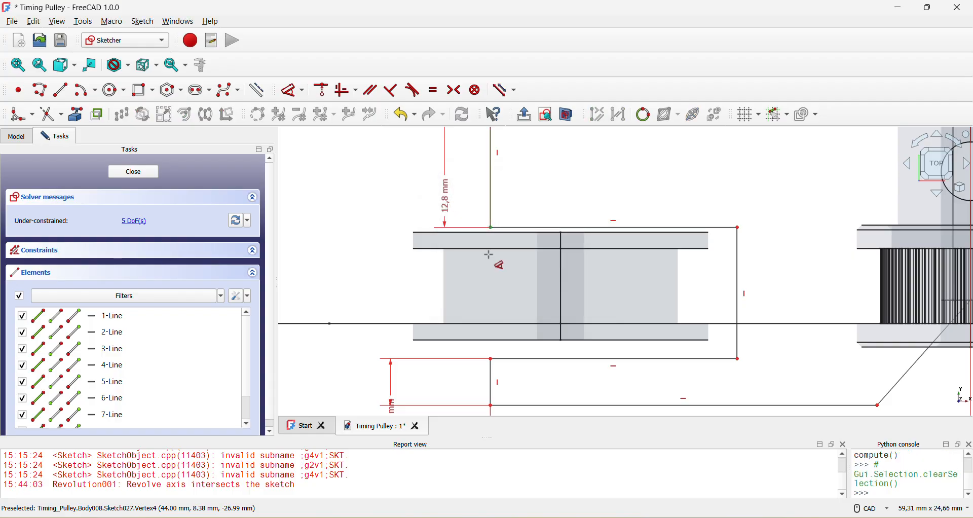
Constrain the vertical opening of the notch, between its two open-end corners, to 10.2 mm.
left_click(491, 359)
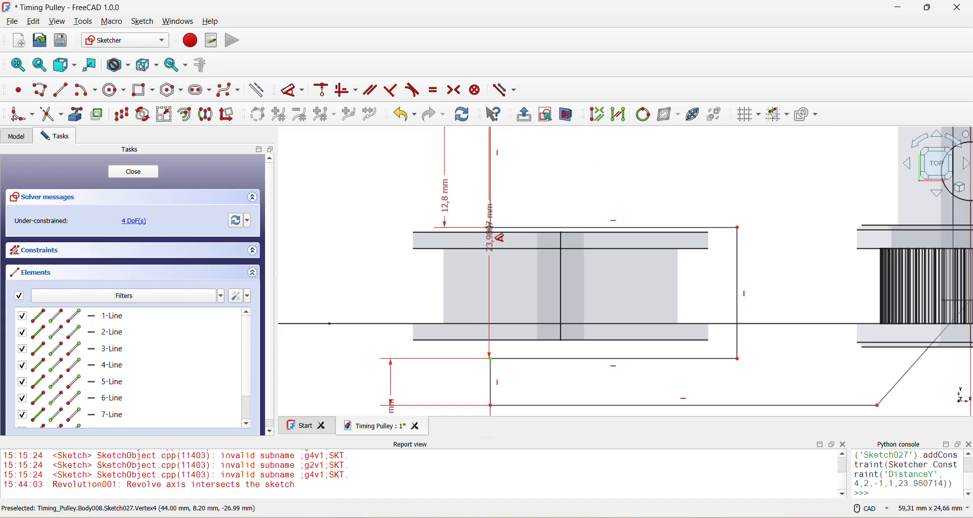
left_click(354, 227)
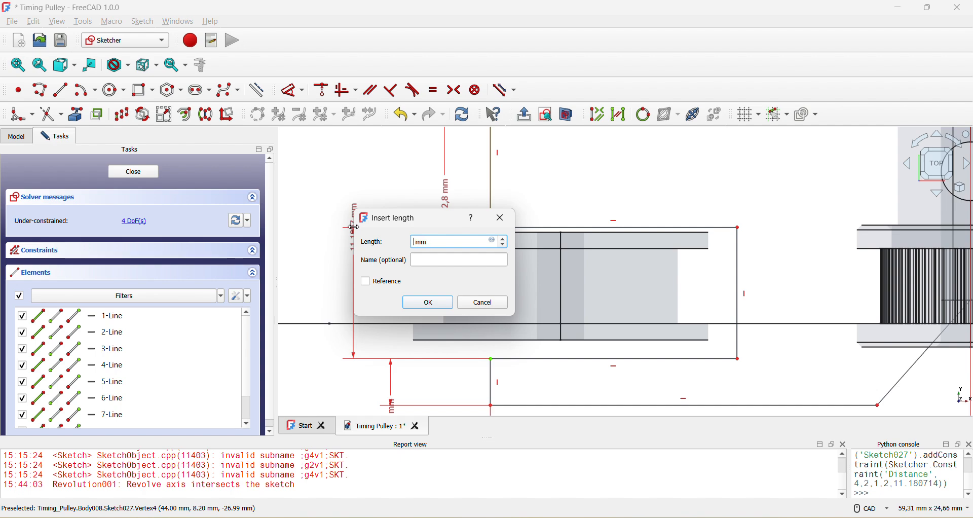
key("Return")
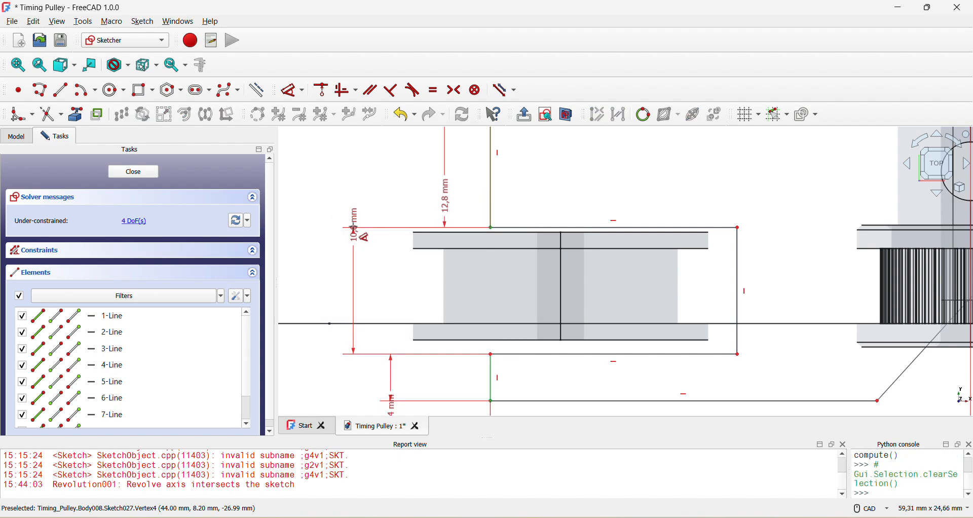
double_click(356, 232)
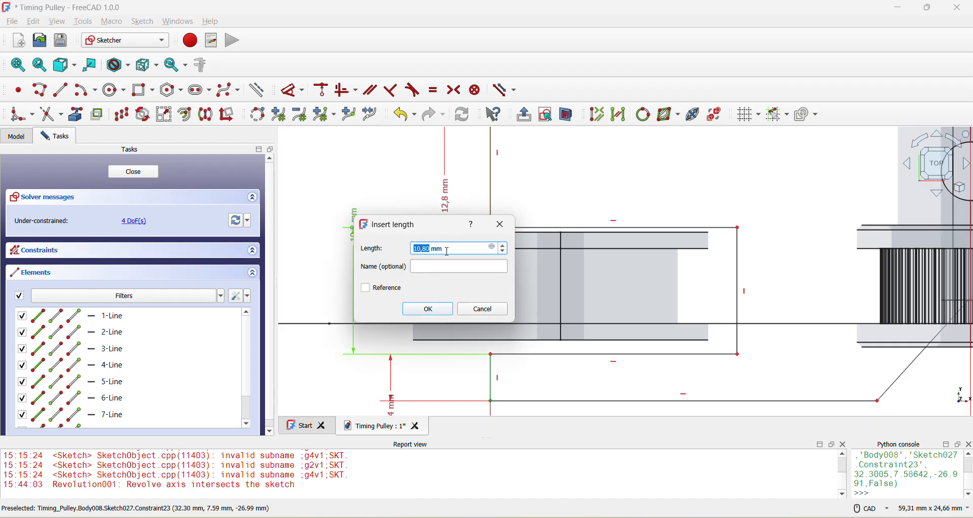
type("2")
key("Return")
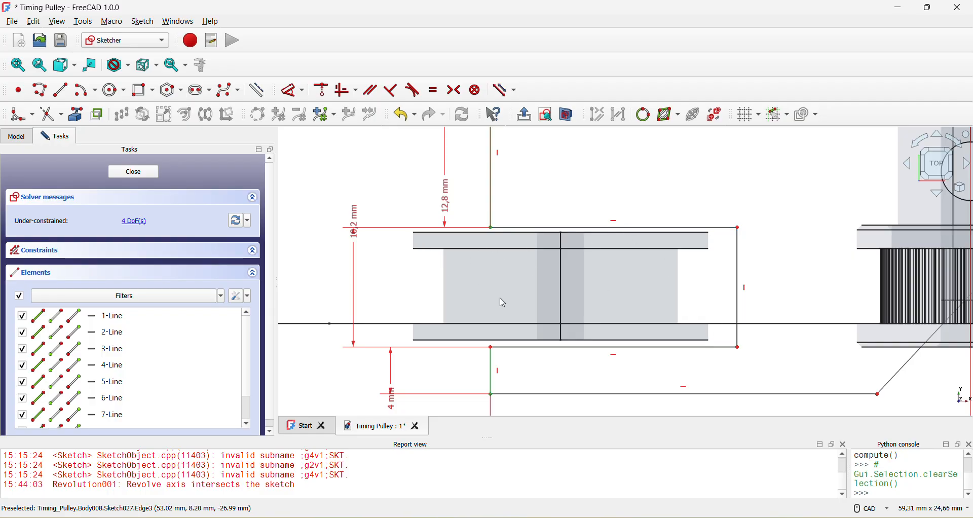
Constrain the length of the notch's upper horizontal edge to 23 mm.
scroll(503, 303, "down", 3)
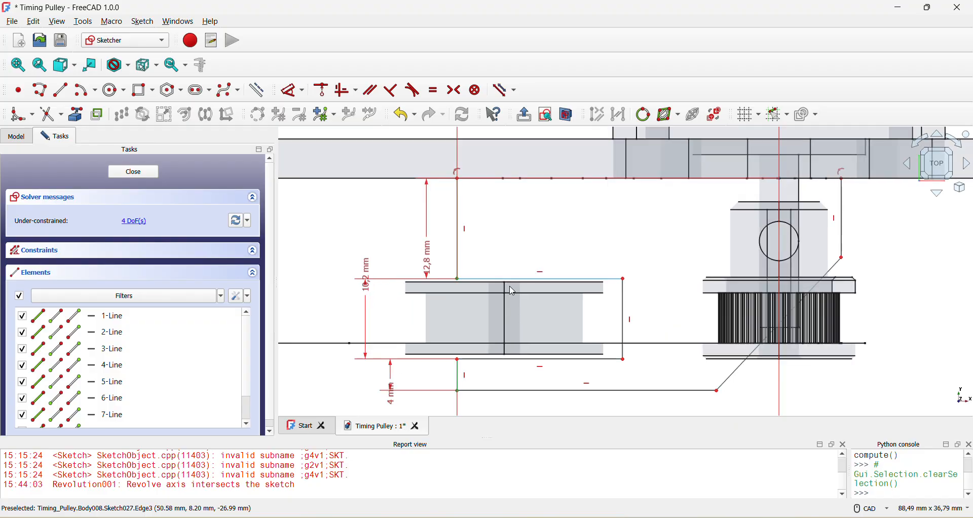
scroll(643, 314, "up", 2)
scroll(608, 311, "up", 1)
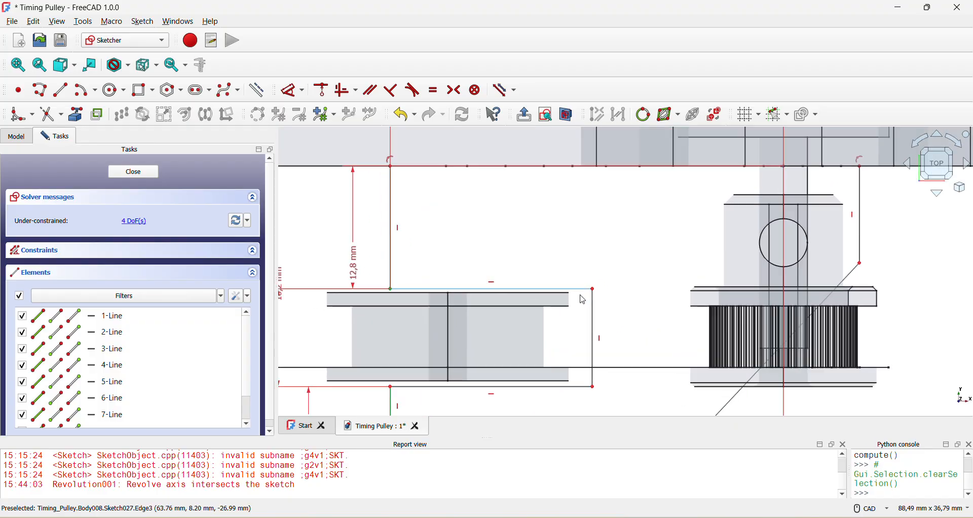
left_click(583, 289)
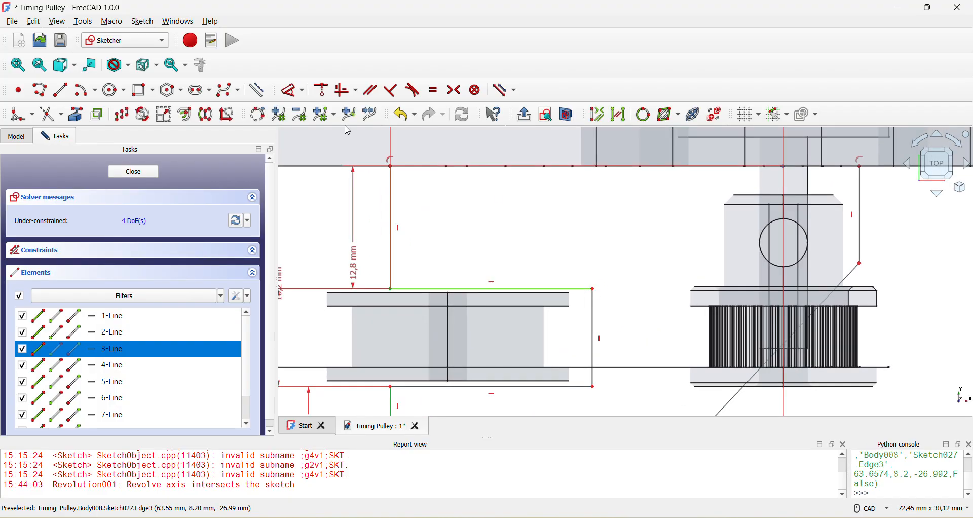
left_click(293, 92)
left_click(516, 228)
type("23")
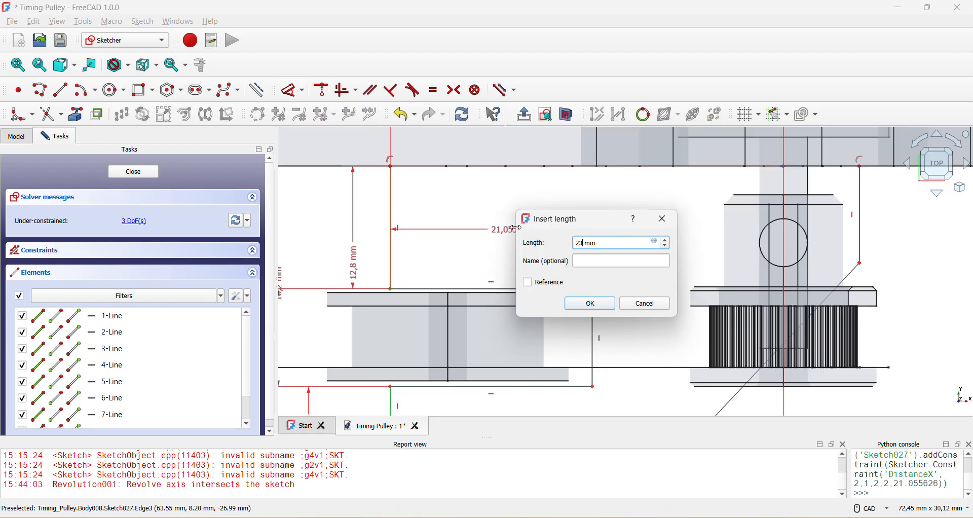
key("Return")
Constrain the length of the lower arm's outer horizontal edge to 32 mm.
scroll(562, 213, "down", 3)
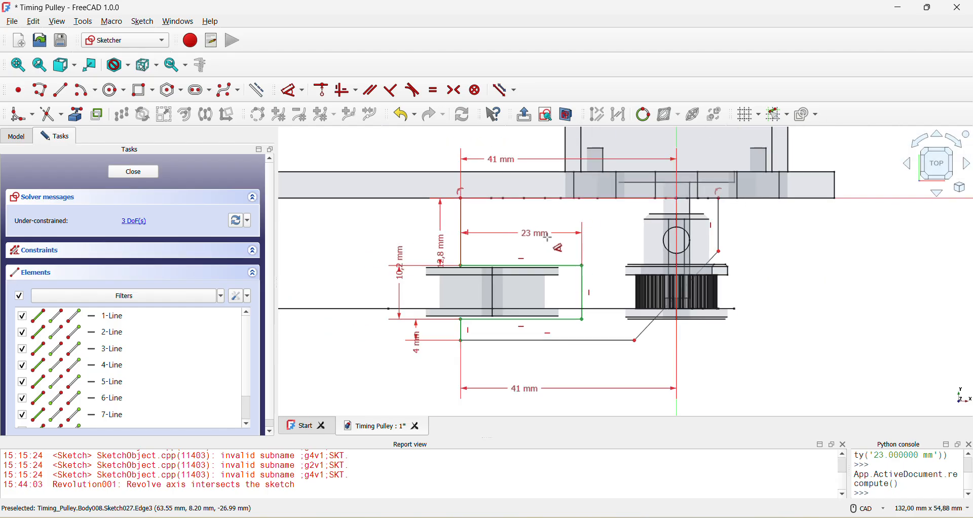
left_click(615, 319)
left_click(593, 357)
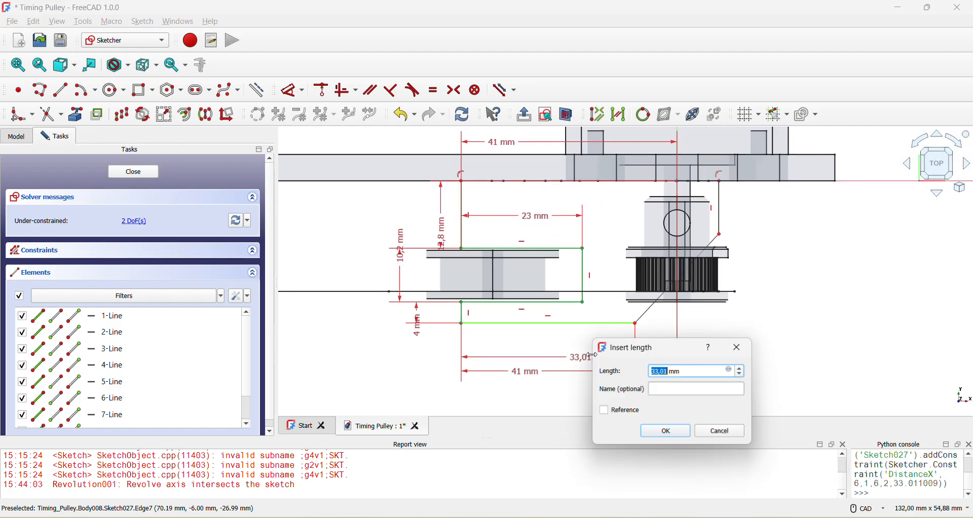
key("Return")
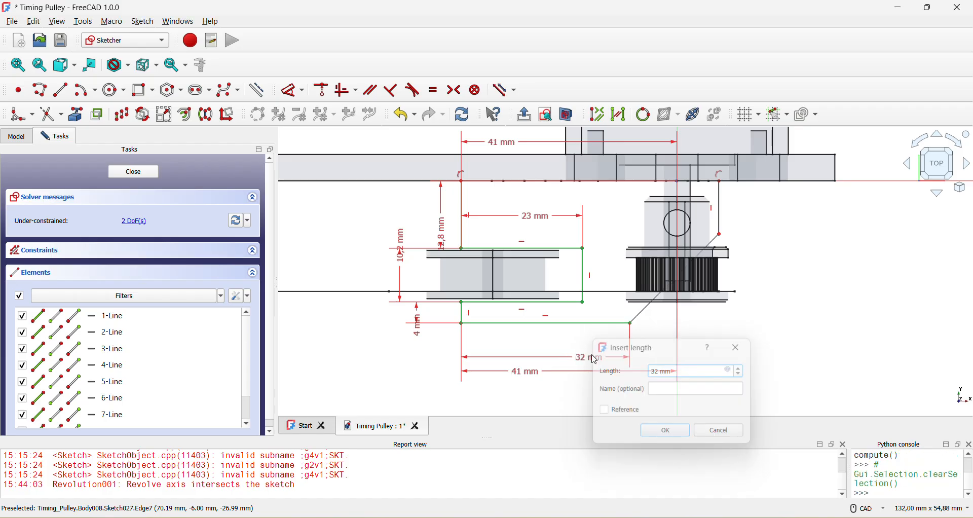
Constrain the horizontal distance from the vertical axis to the profile's upper corner on the motor pulley side to 8 mm.
left_click(721, 175)
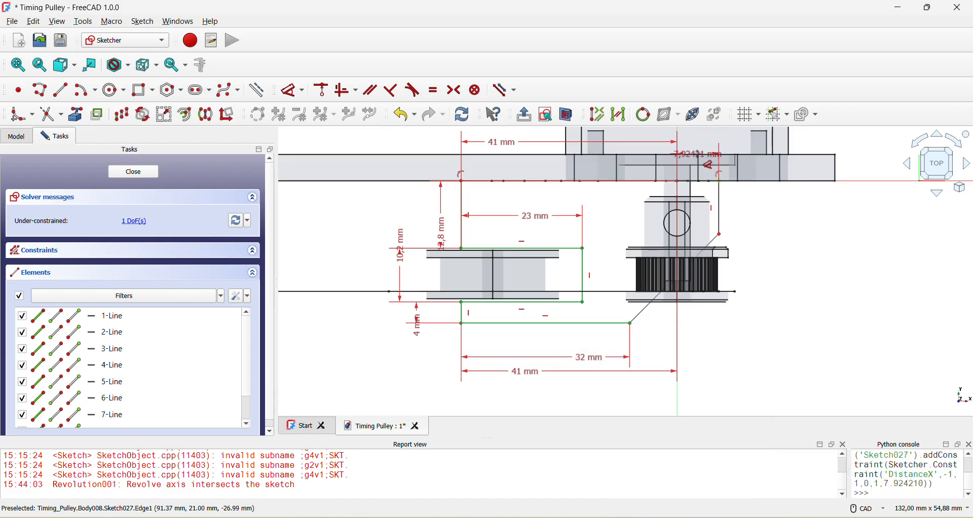
left_click(708, 146)
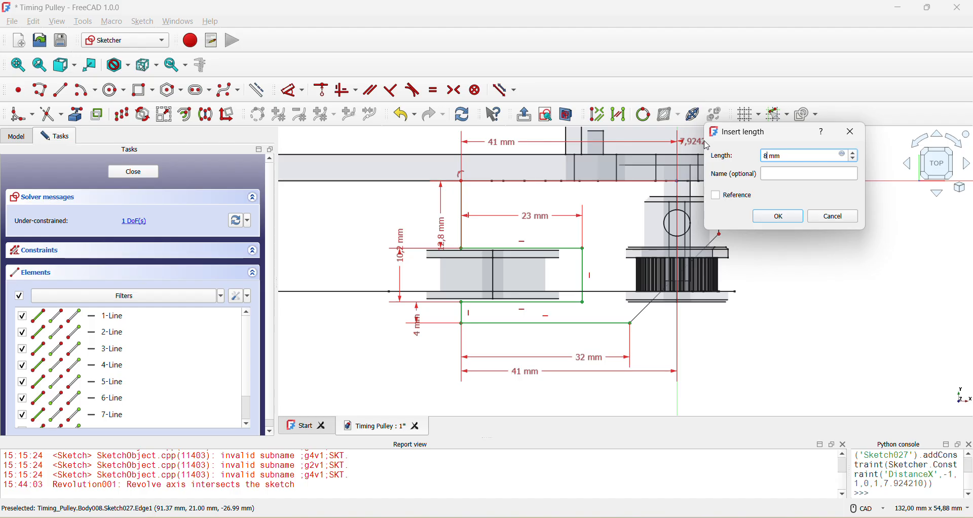
type("8")
key("Return")
Constrain the length of the vertical edge beside the motor pulley to 10 mm.
scroll(723, 204, "up", 1)
left_click(719, 204)
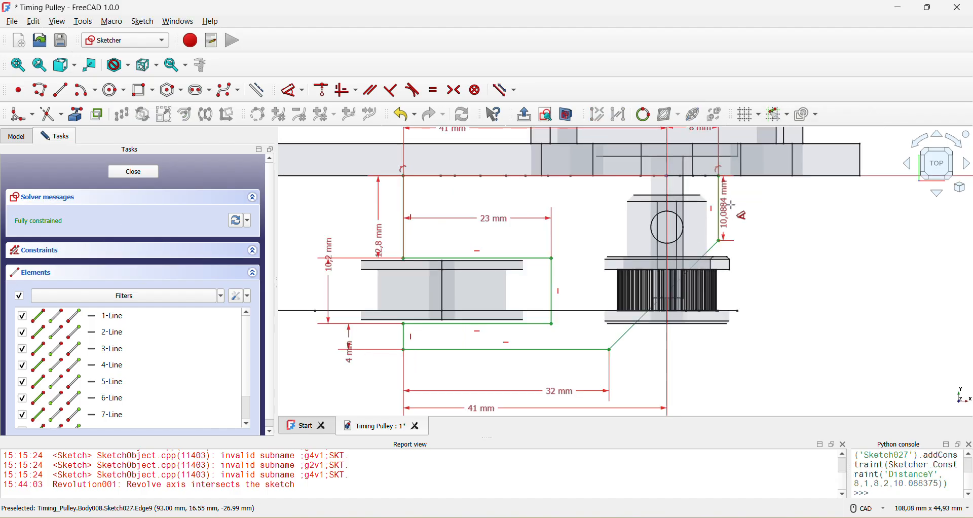
left_click(771, 215)
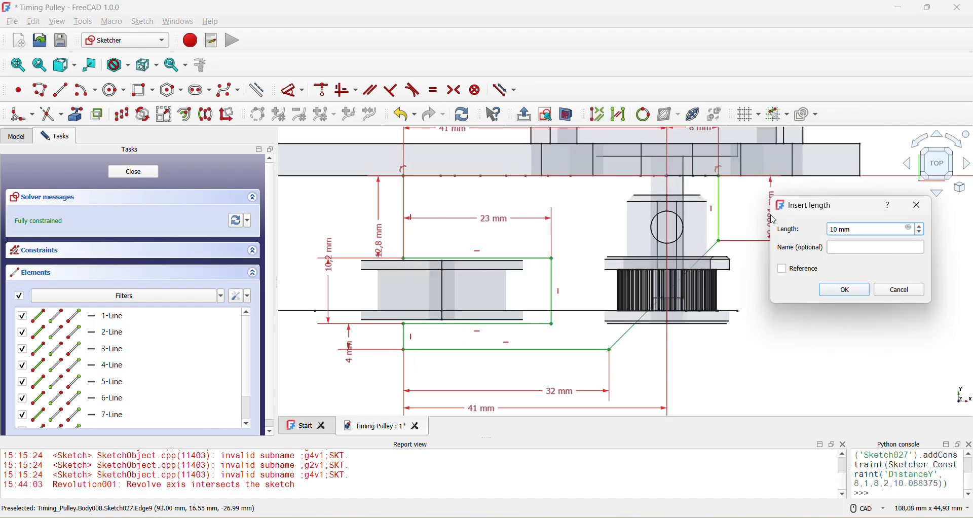
key("Return")
scroll(653, 211, "down", 2)
middle_click_drag(547, 190, 551, 208)
scroll(542, 209, "up", 1)
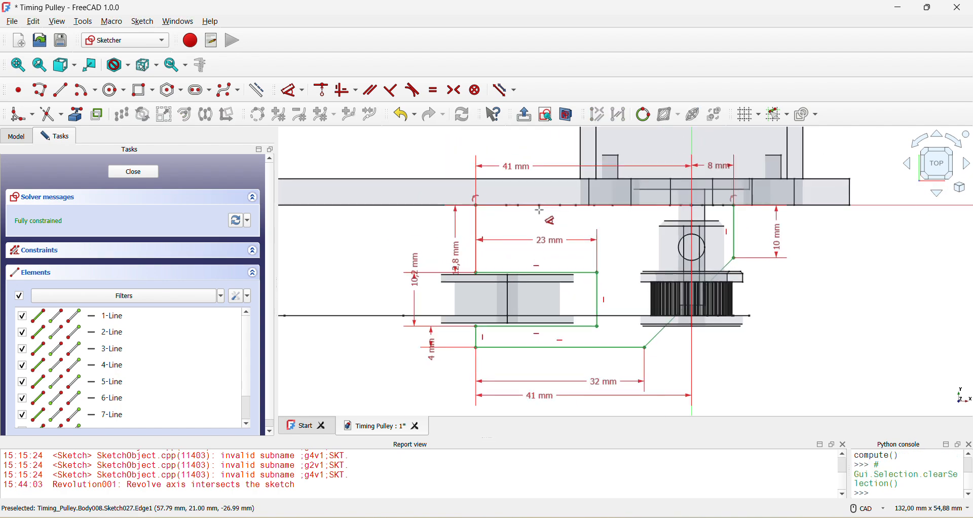
scroll(540, 210, "up", 2)
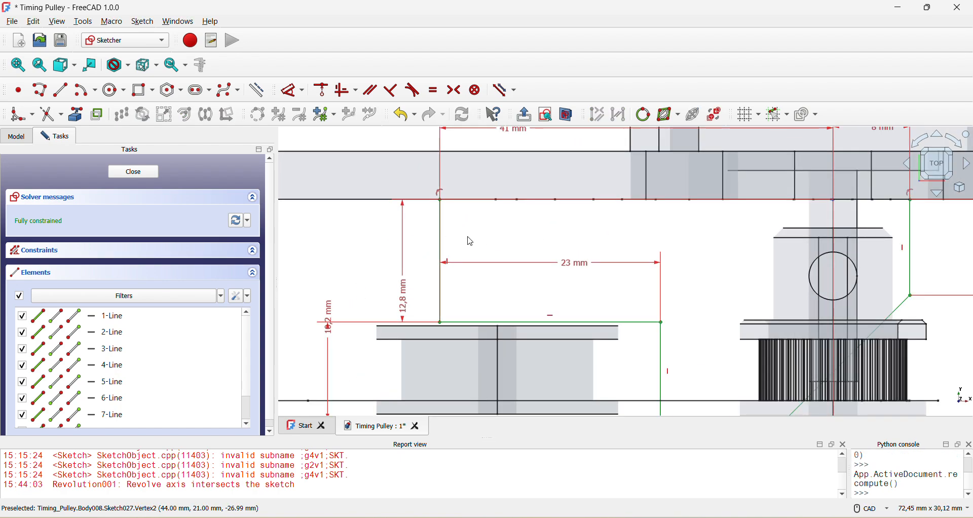
scroll(471, 239, "down", 3)
Finish the arm profile sketch and pad it 12 mm, symmetric to the sketch plane.
key("1")
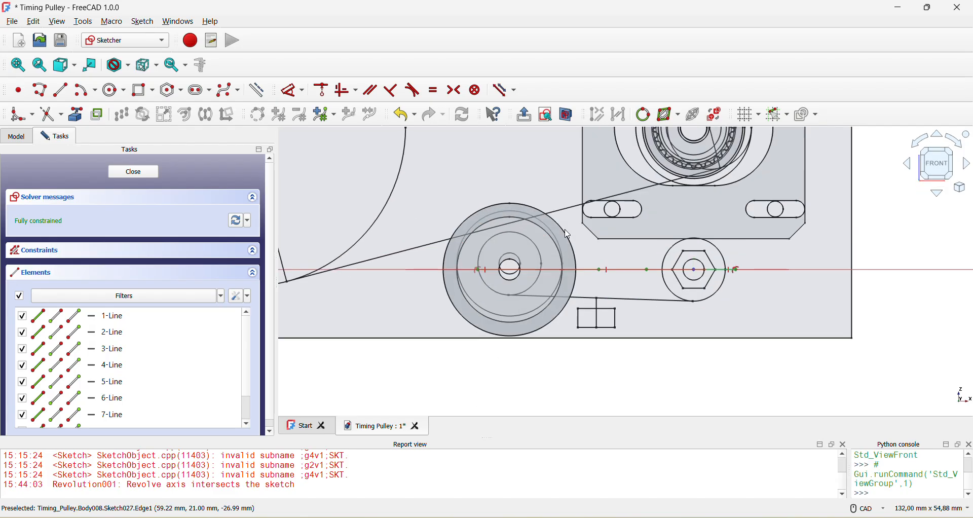
middle_click_drag(568, 234, 577, 215)
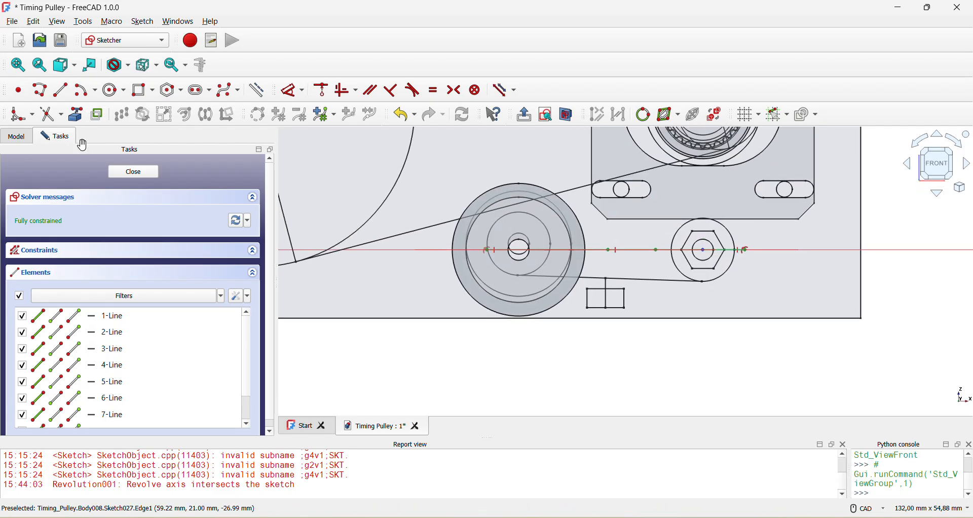
left_click(129, 172)
left_click(190, 90)
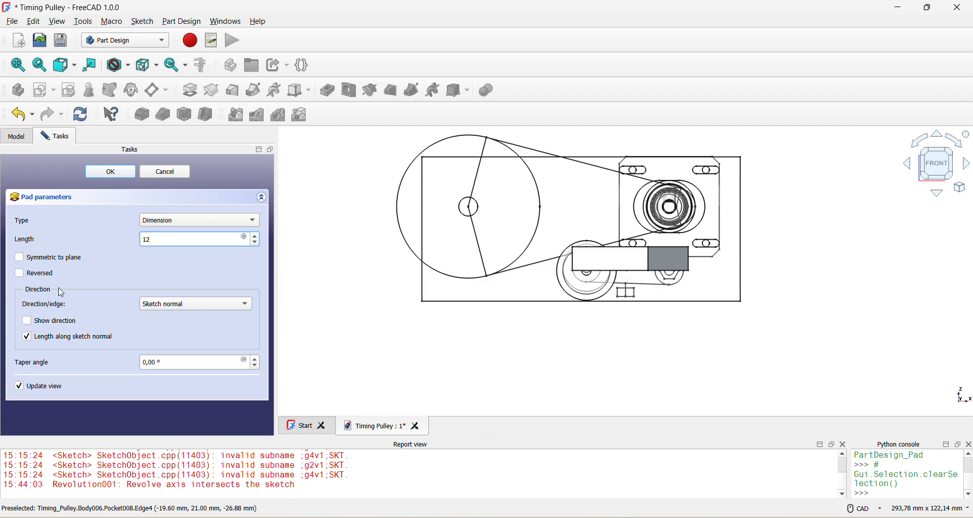
left_click(20, 258)
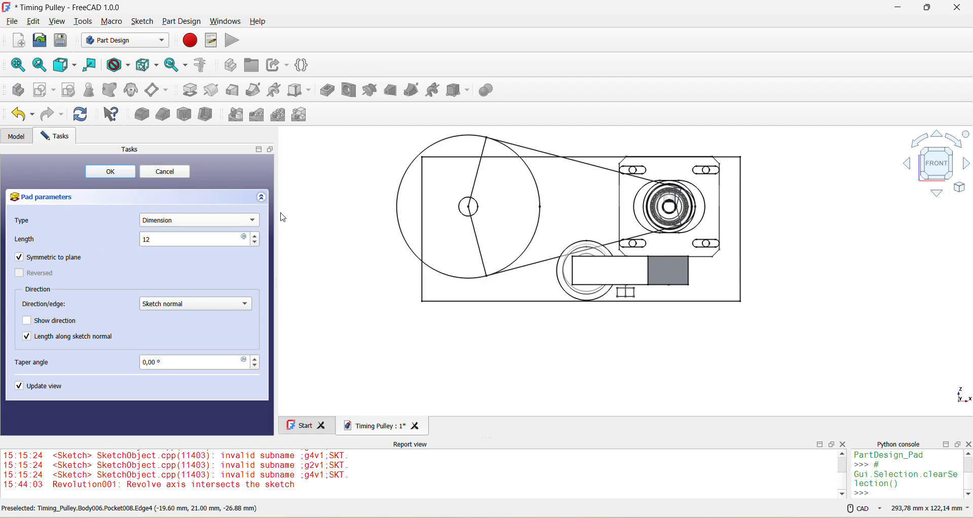
left_click(112, 173)
Set the transparency of the Arm Tensioner Roller body to 70.
left_click(102, 238)
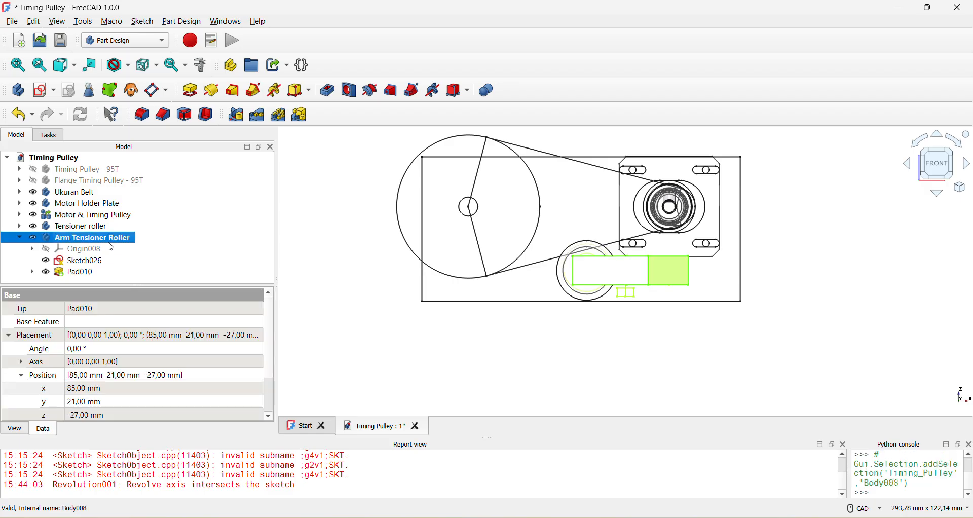
right_click(108, 238)
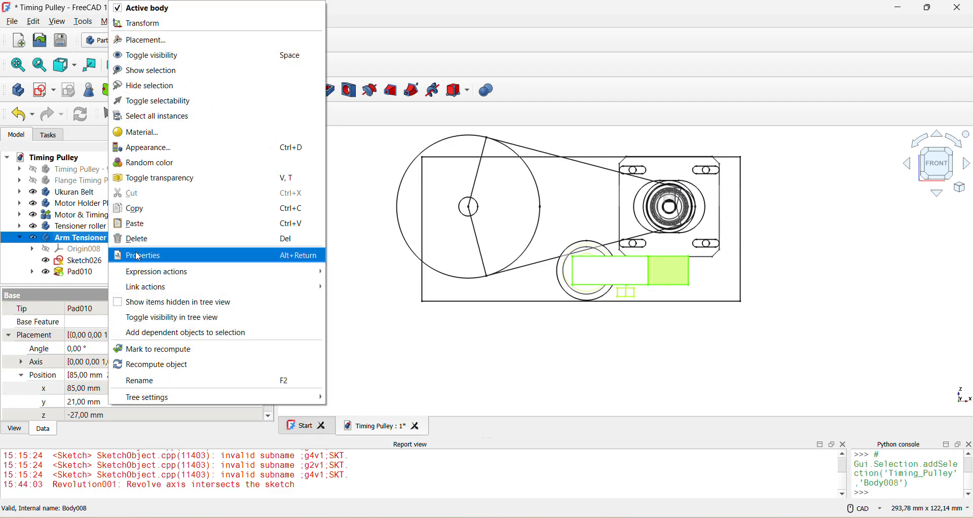
left_click(161, 153)
scroll(181, 355, "down", 3)
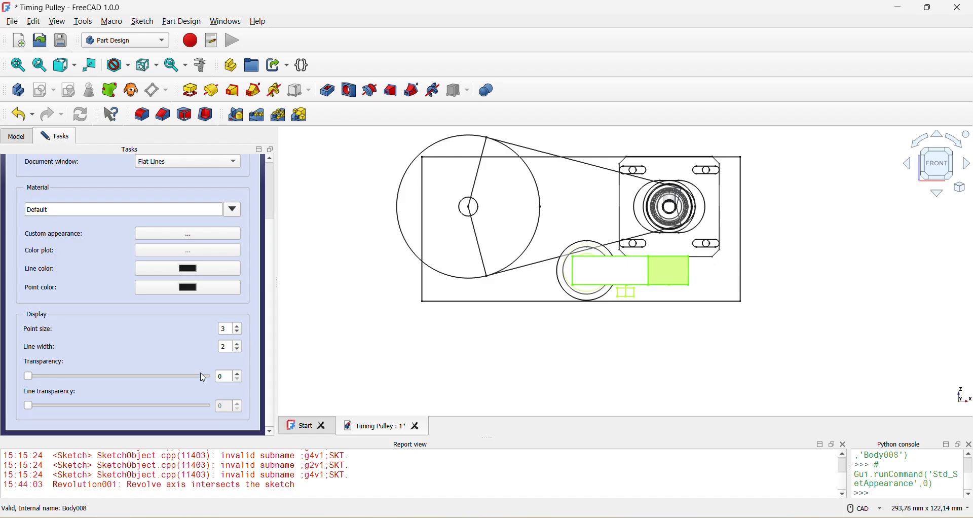
left_click(204, 377)
left_click(204, 376)
left_click(204, 376)
left_click(205, 376)
left_click(205, 375)
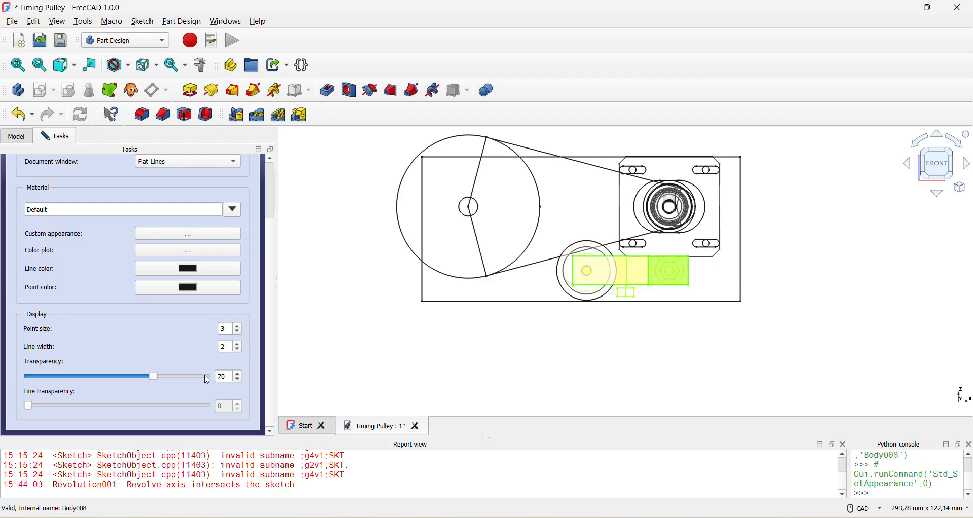
scroll(190, 361, "up", 3)
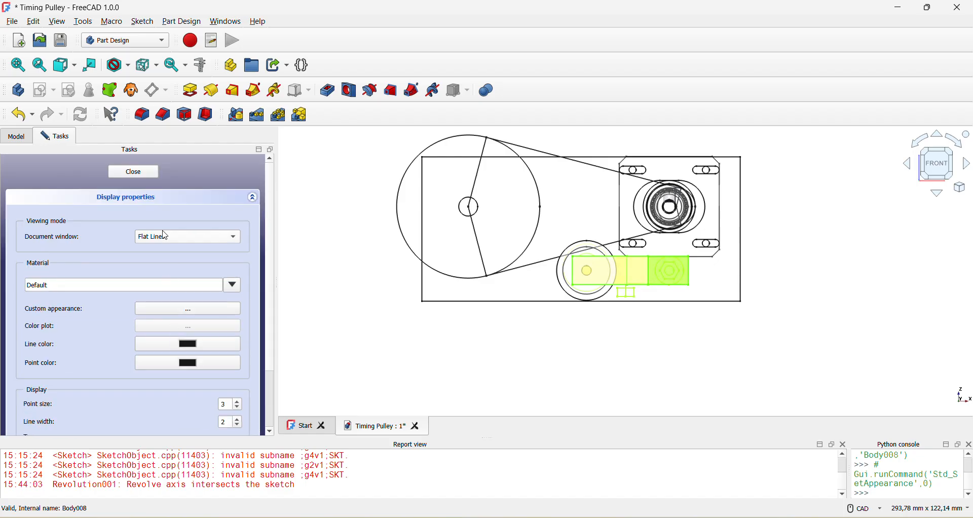
left_click(141, 173)
Fillet the four short end edges of the arm's two fork tips with a 5.8 mm radius.
scroll(585, 273, "up", 3)
middle_click_drag(588, 272, 631, 367)
scroll(632, 306, "up", 2)
scroll(574, 314, "up", 2)
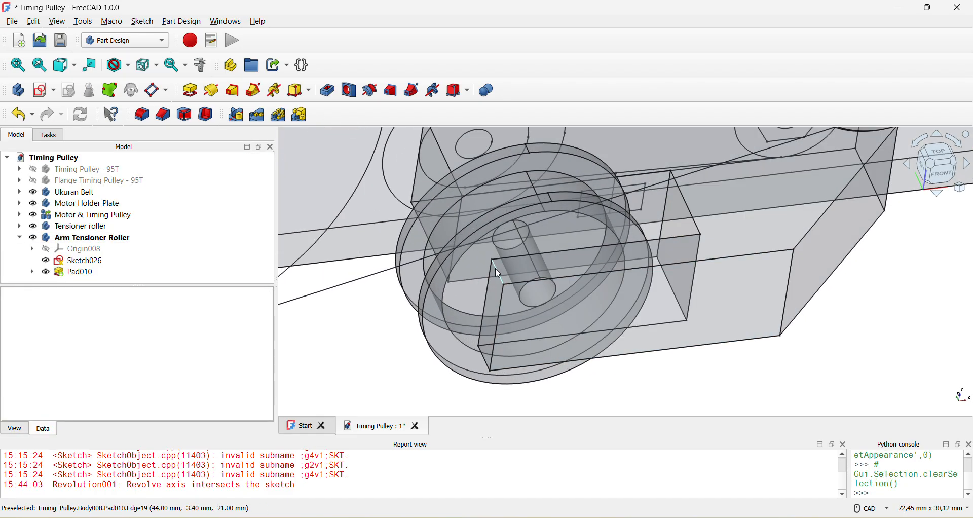
left_click(499, 274)
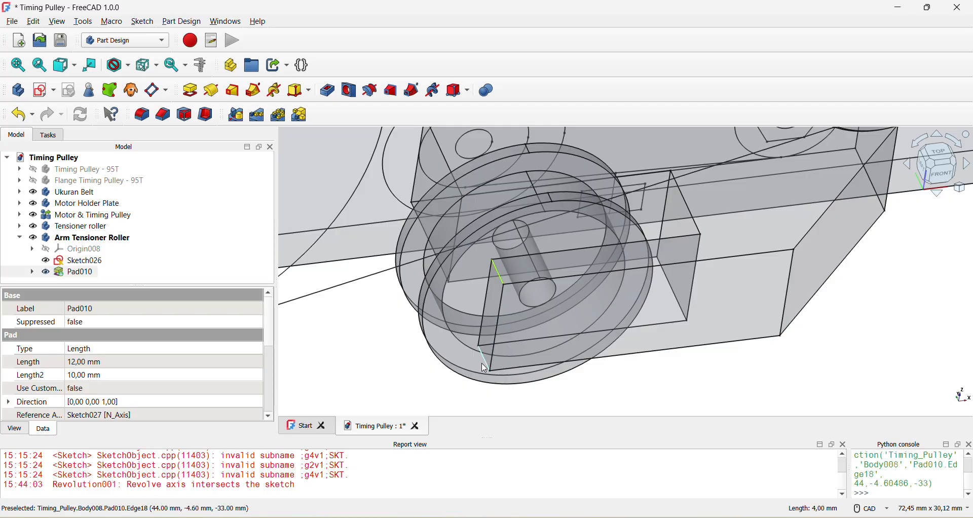
middle_click_drag(457, 201, 435, 288)
left_click(449, 228)
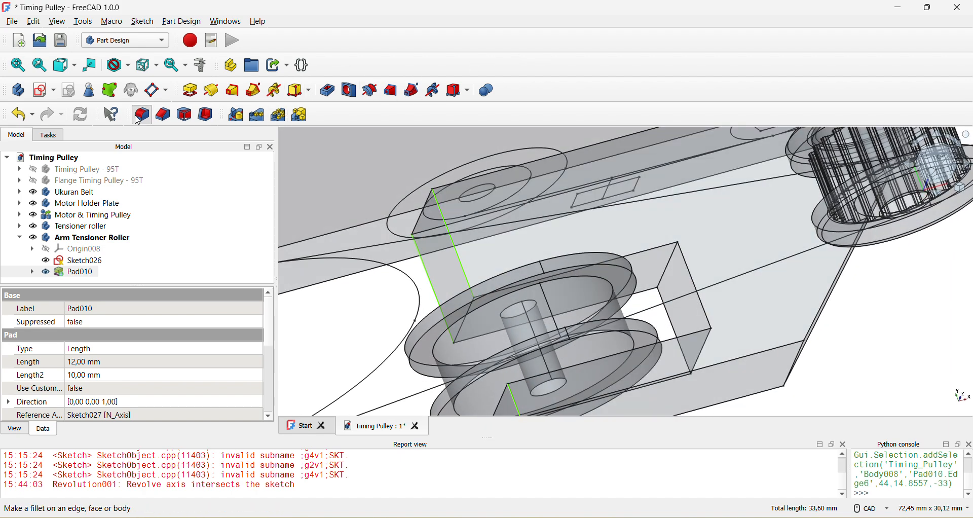
left_click(140, 116)
scroll(183, 361, "up", 4)
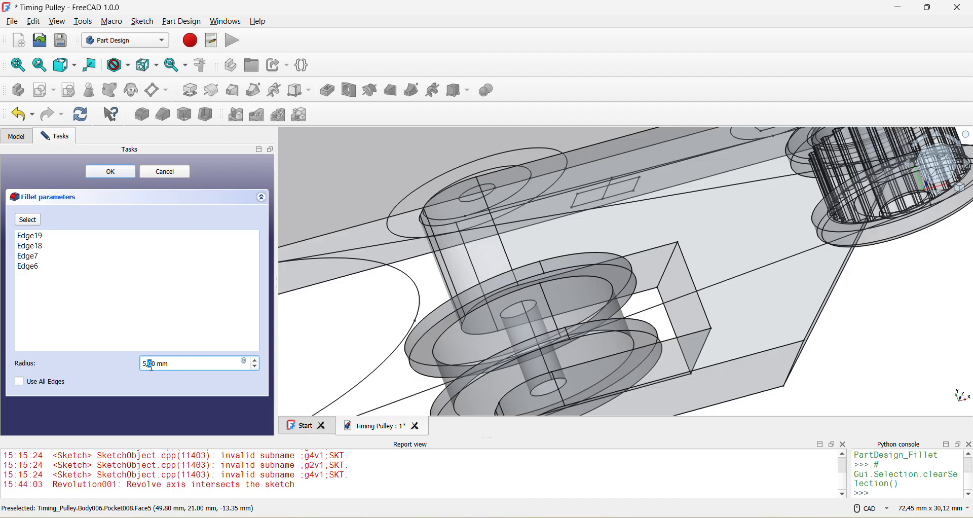
Add the two end edges at the arm's hex-bolt end to the fillet selection and apply the fillet.
middle_click_drag(709, 283, 530, 286)
left_click(29, 220)
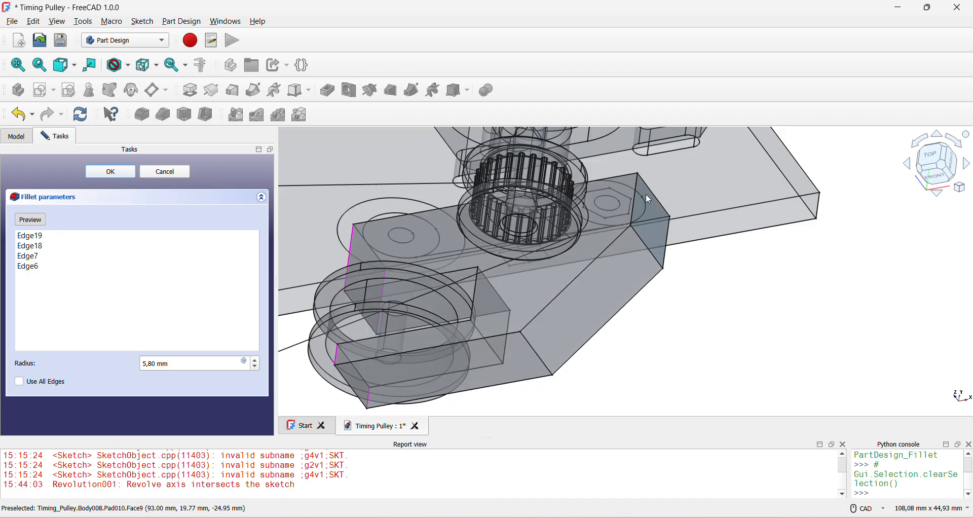
left_click(635, 203)
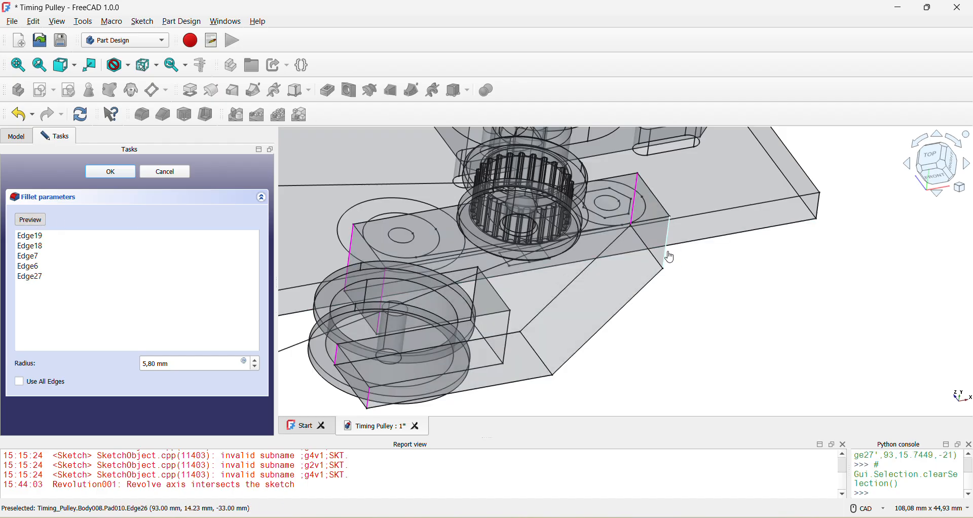
left_click(110, 171)
middle_click_drag(639, 243, 676, 254)
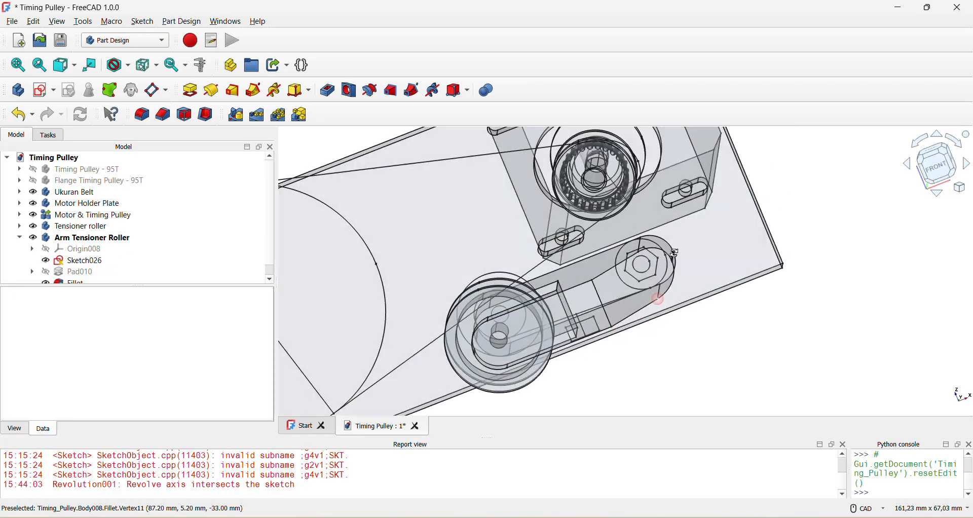
key("1")
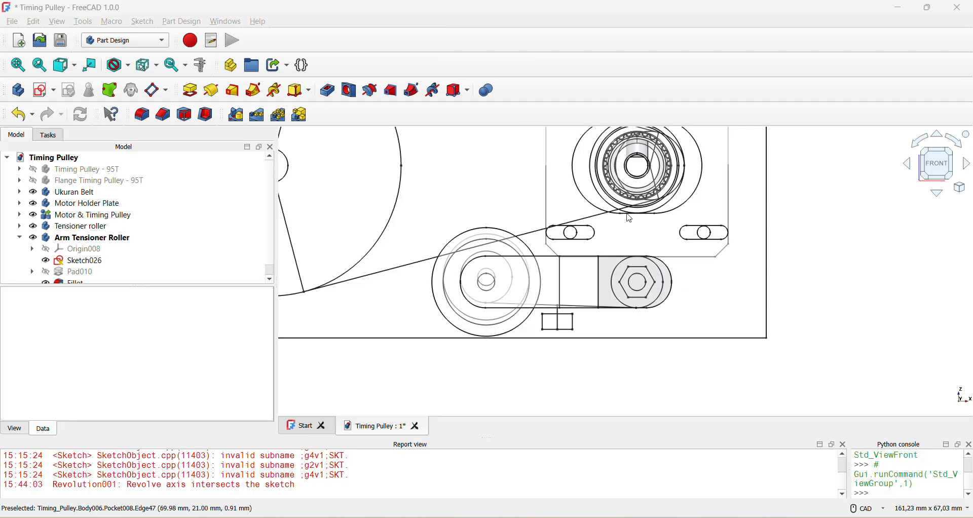
Edit the arm's pad profile sketch, setting the horizontal distance from the vertical axis to the bolt-end edge to 6 mm, and close it.
scroll(663, 292, "up", 4)
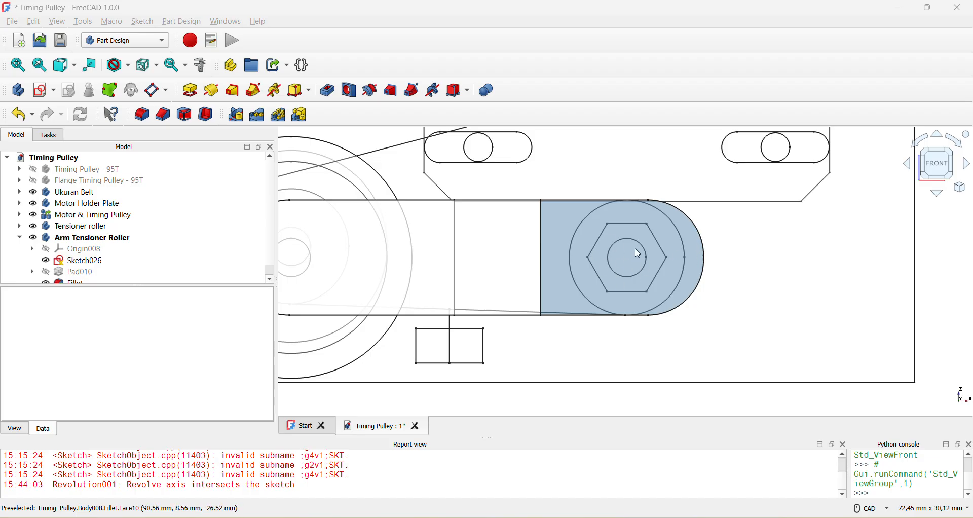
left_click(76, 260)
scroll(63, 266, "down", 1)
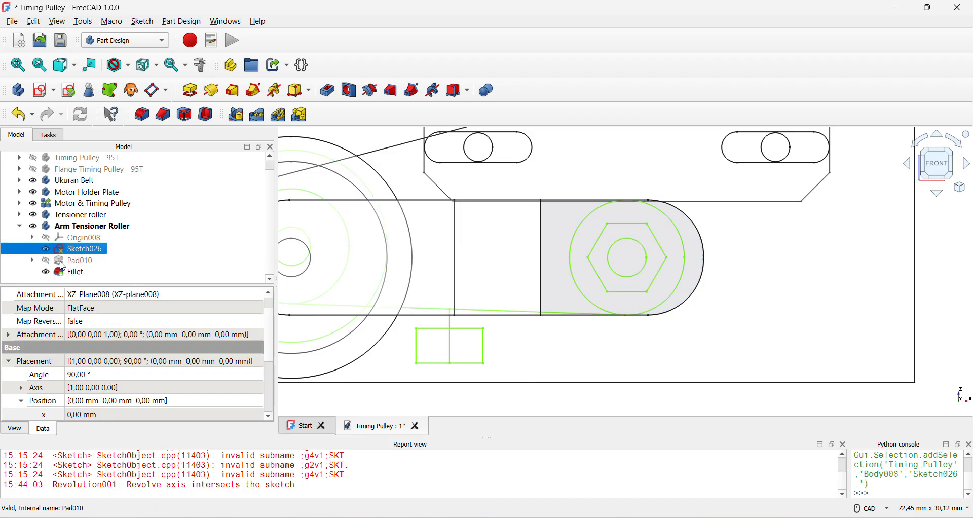
left_click(32, 261)
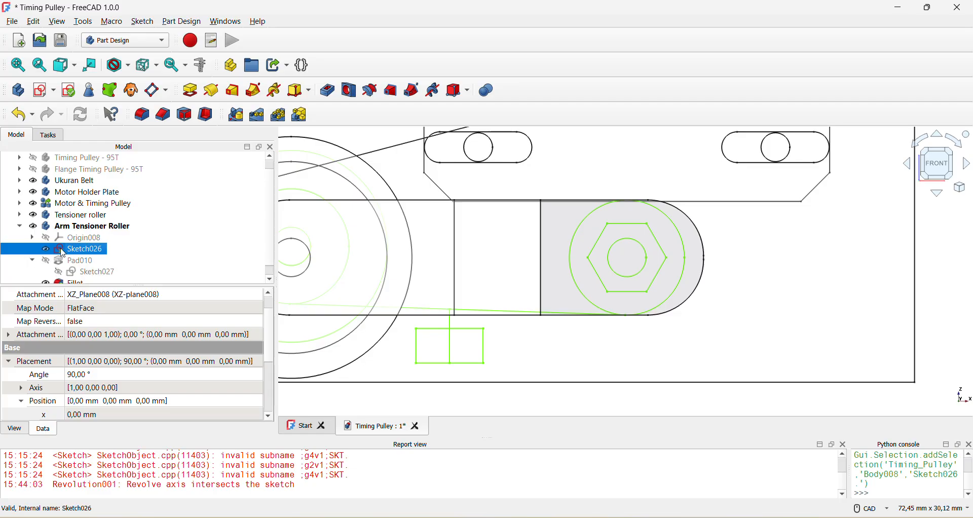
double_click(82, 275)
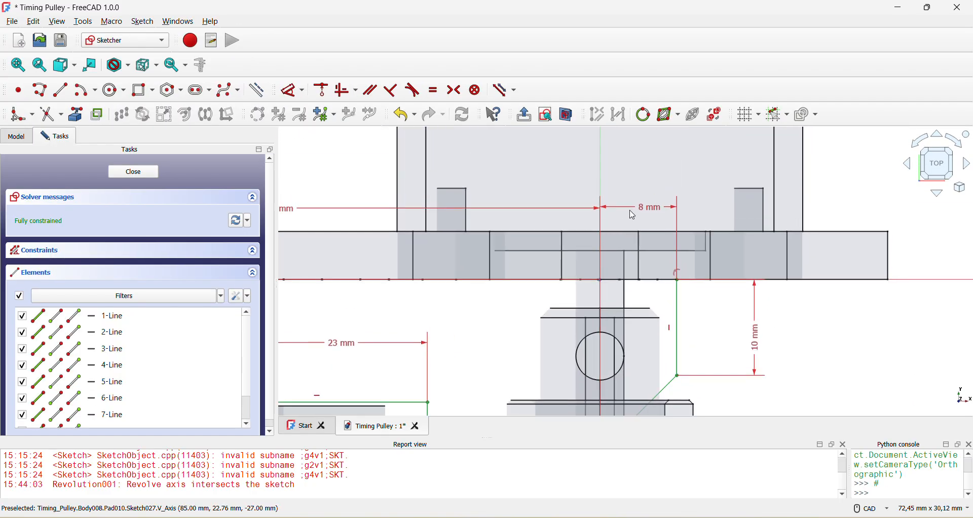
double_click(642, 209)
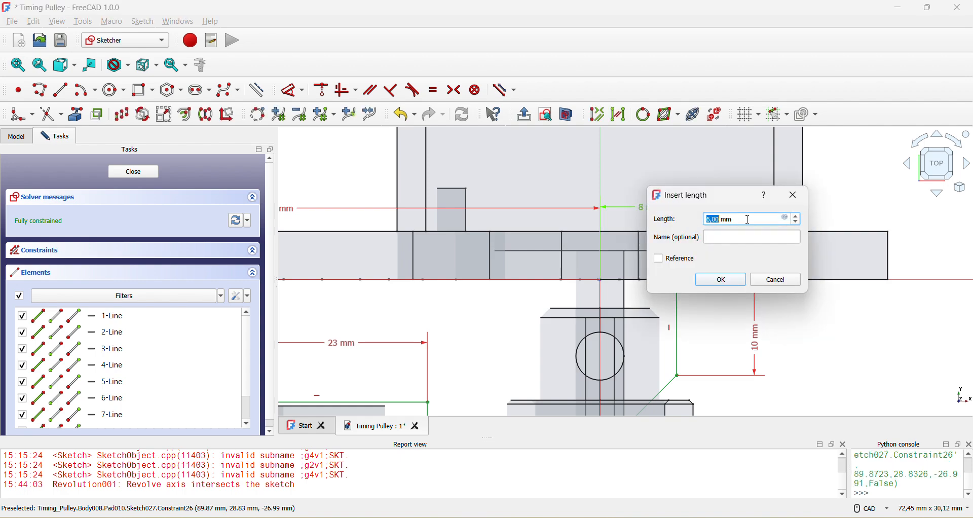
left_click(741, 279)
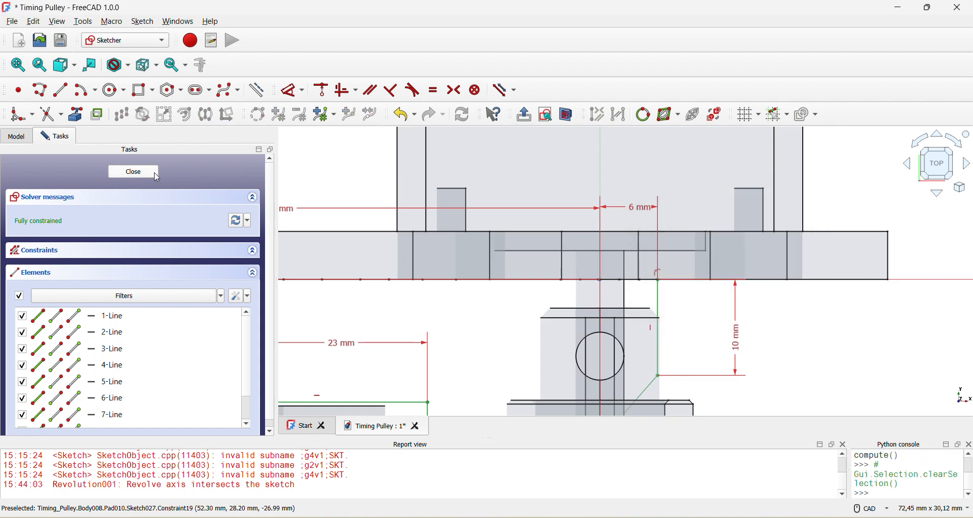
left_click(133, 172)
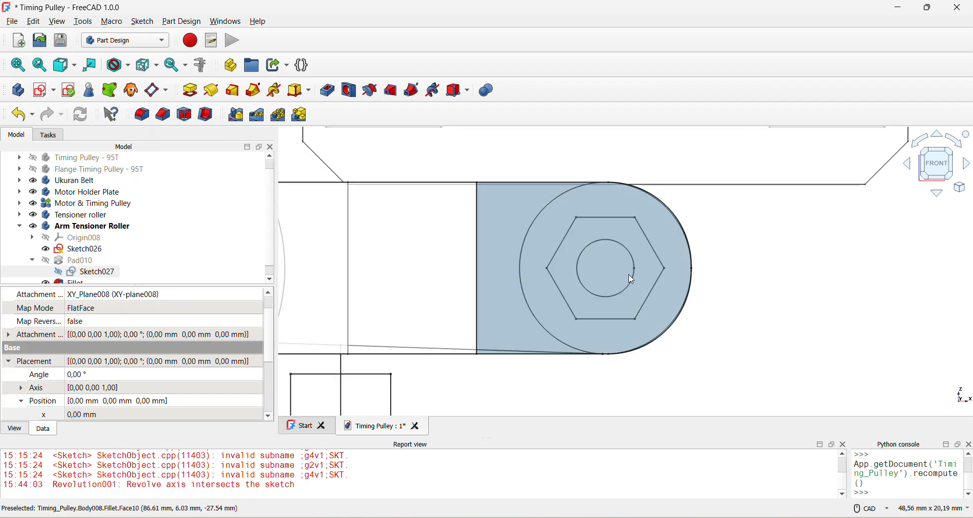
Create a new sketch on the arm body's XZ base plane and start a centre-mode circle at the hex-bolt end.
left_click(43, 90)
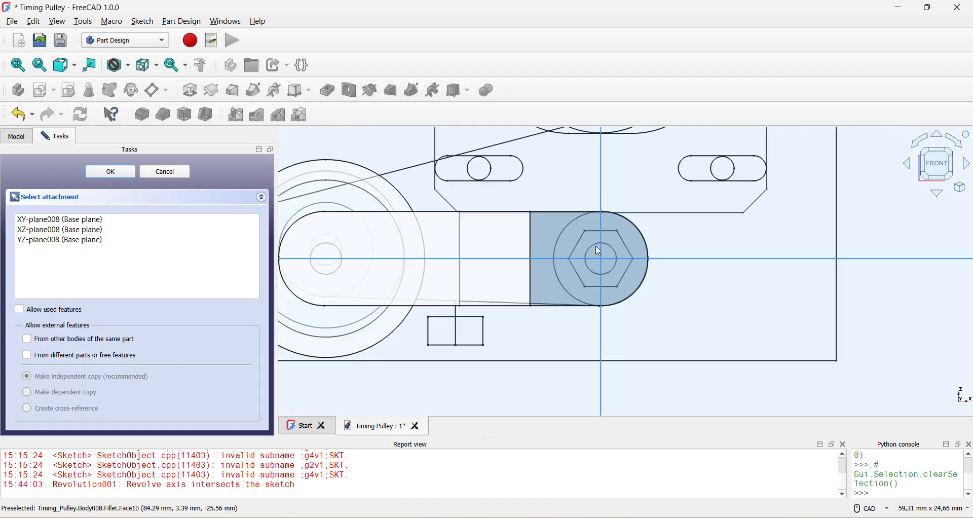
scroll(859, 222, "down", 3)
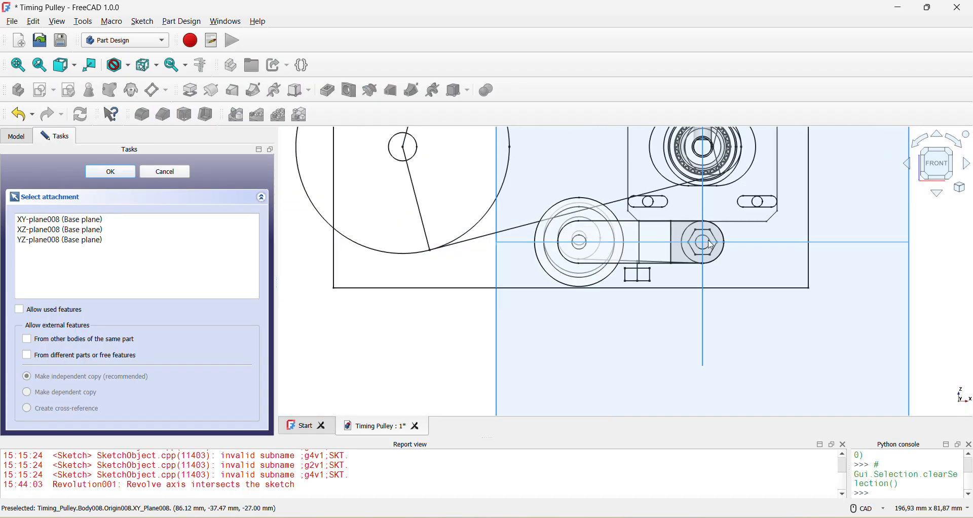
left_click(918, 280)
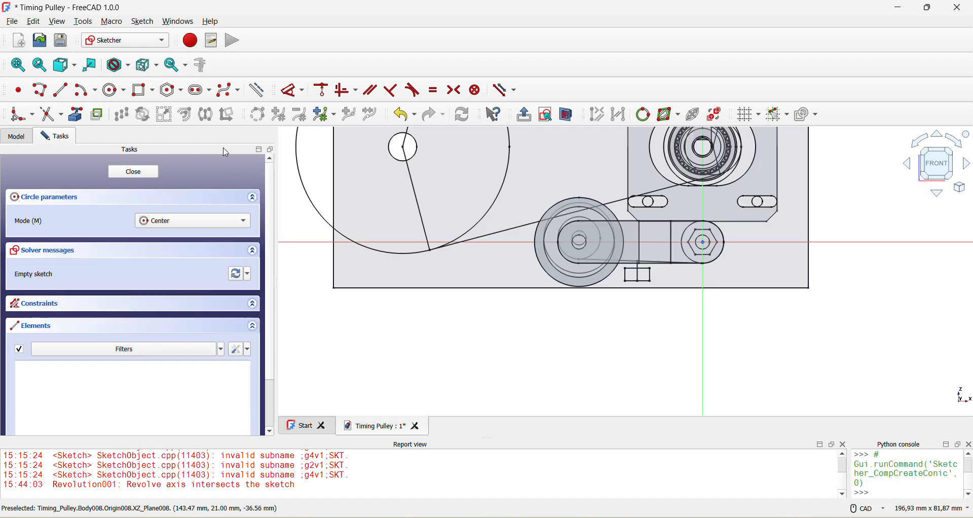
scroll(765, 219, "up", 6)
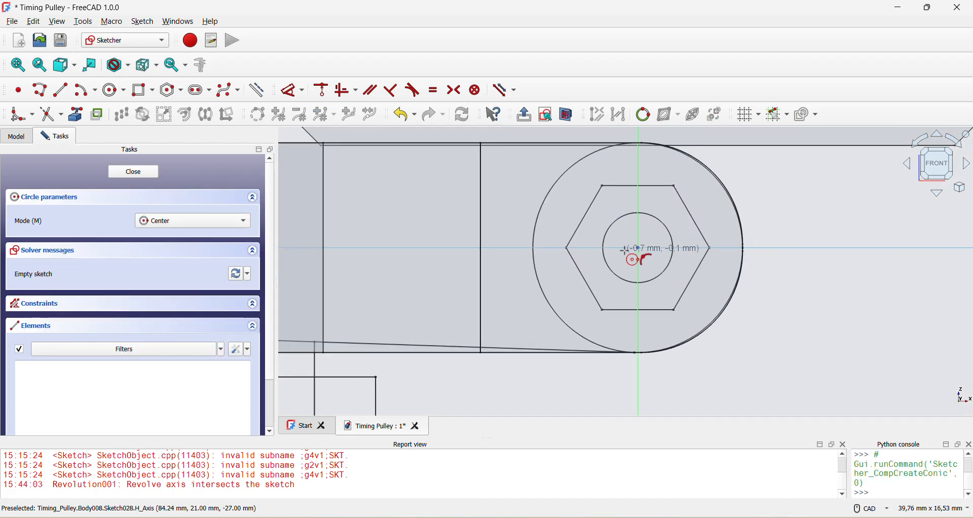
Draw a circle centred on the sketch origin, set its diameter to 4.4 mm, and close the sketch.
left_click(639, 248)
left_click(670, 219)
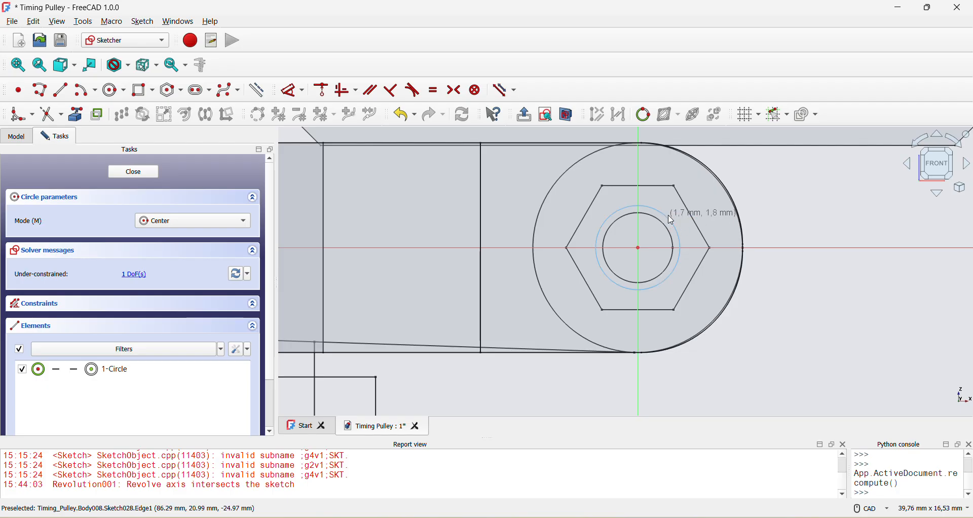
key("Escape")
left_click(660, 212)
key("d")
left_click(772, 183)
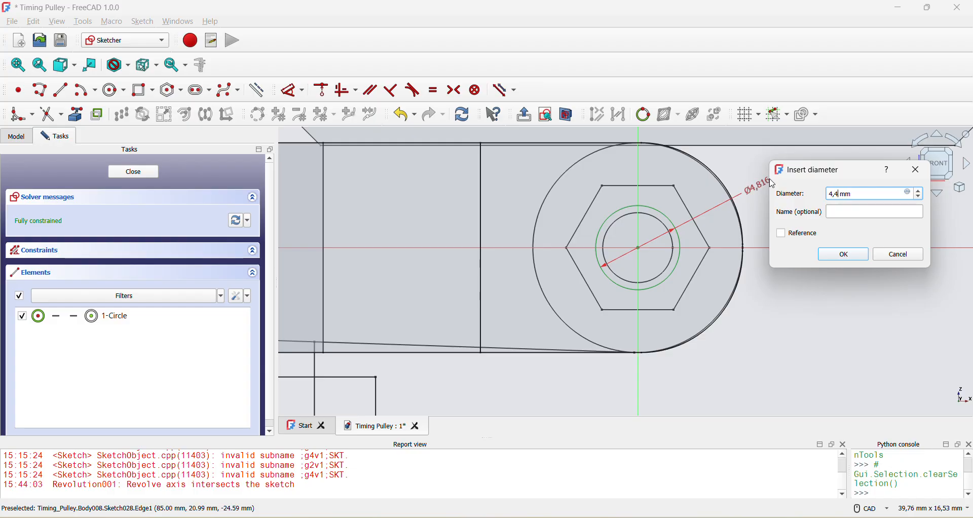
key("Return")
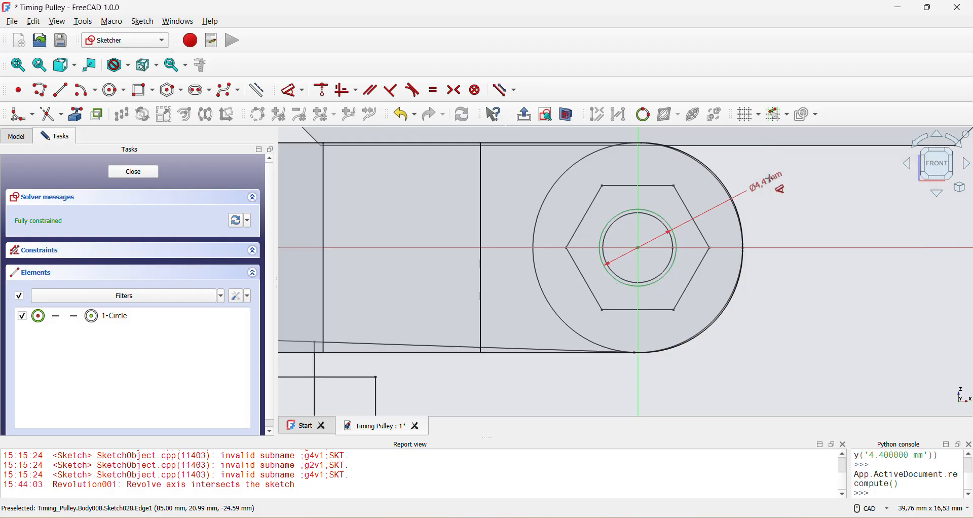
left_click(152, 171)
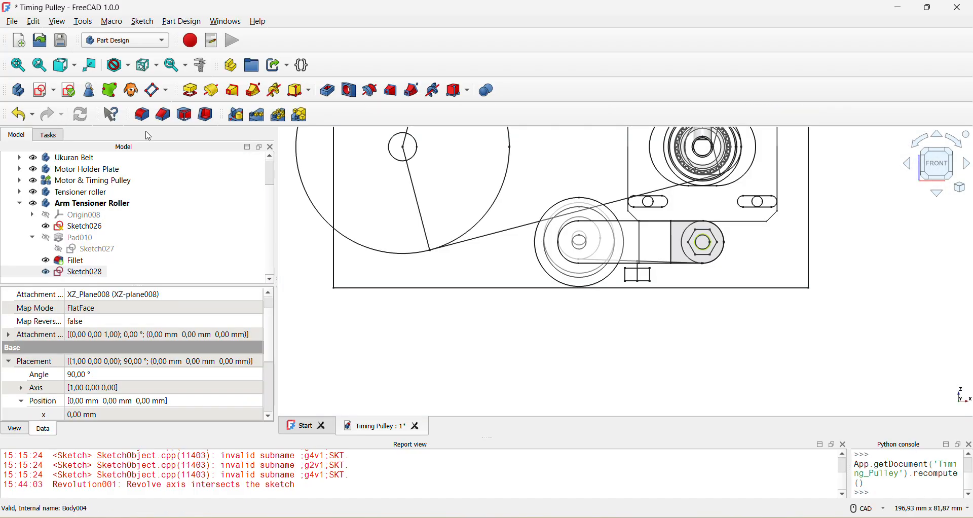
Create a sketch on the body's XZ plane and draw a circle about 8.7 mm in diameter centred on the origin.
left_click(45, 92)
left_click(909, 234)
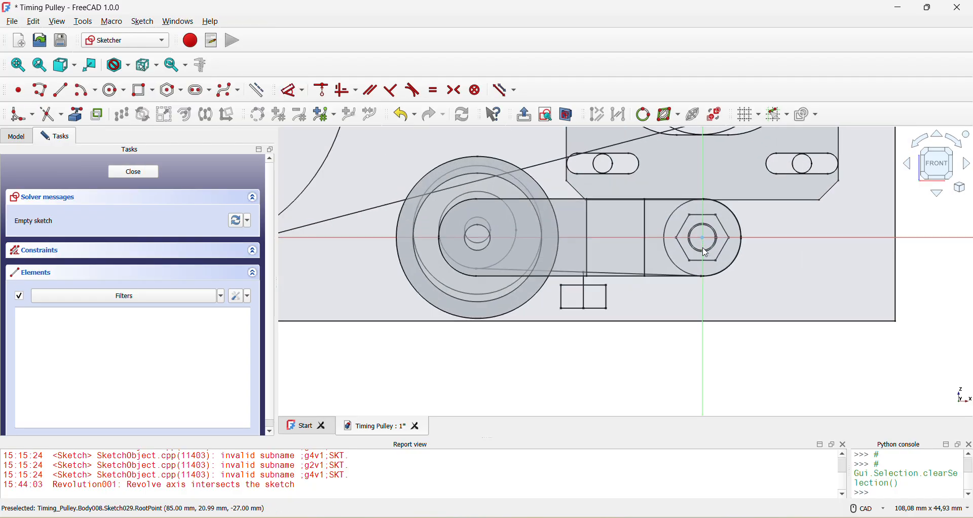
scroll(708, 254, "up", 3)
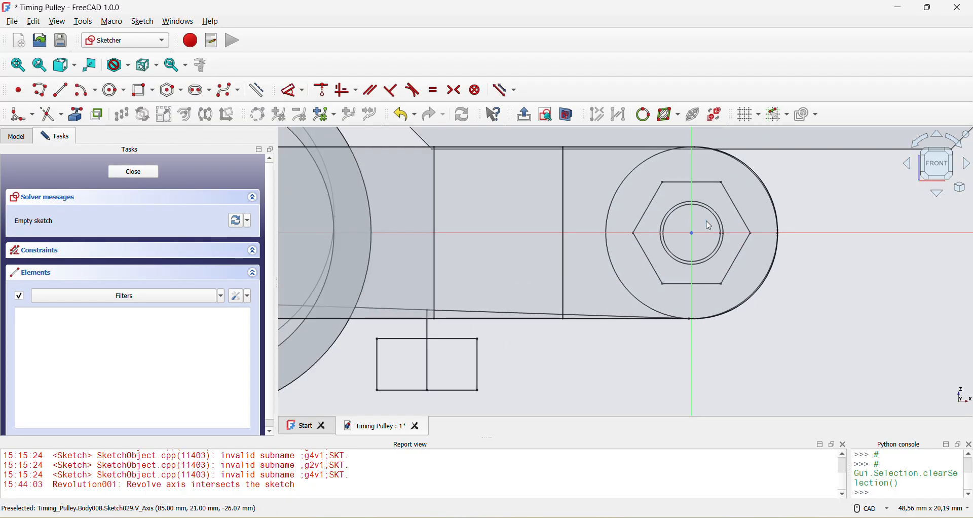
left_click(115, 91)
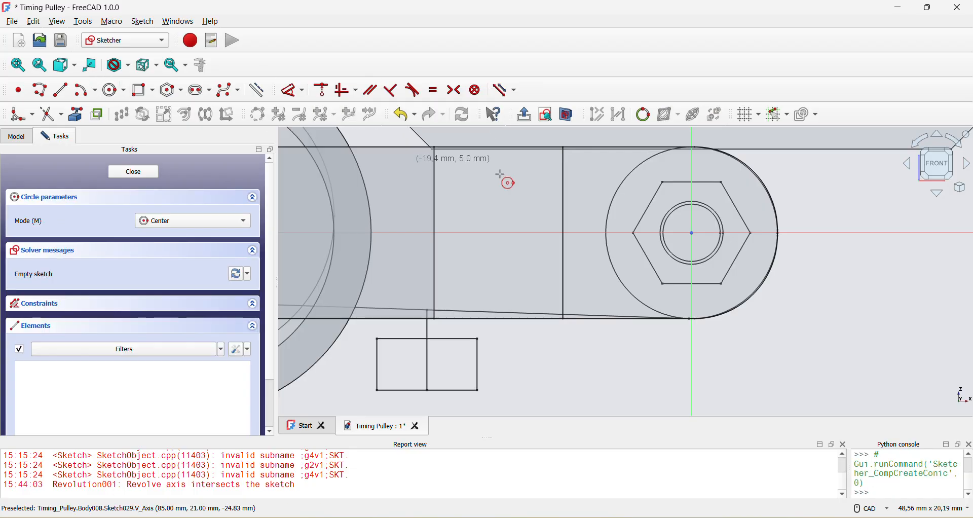
left_click(693, 234)
left_click(738, 190)
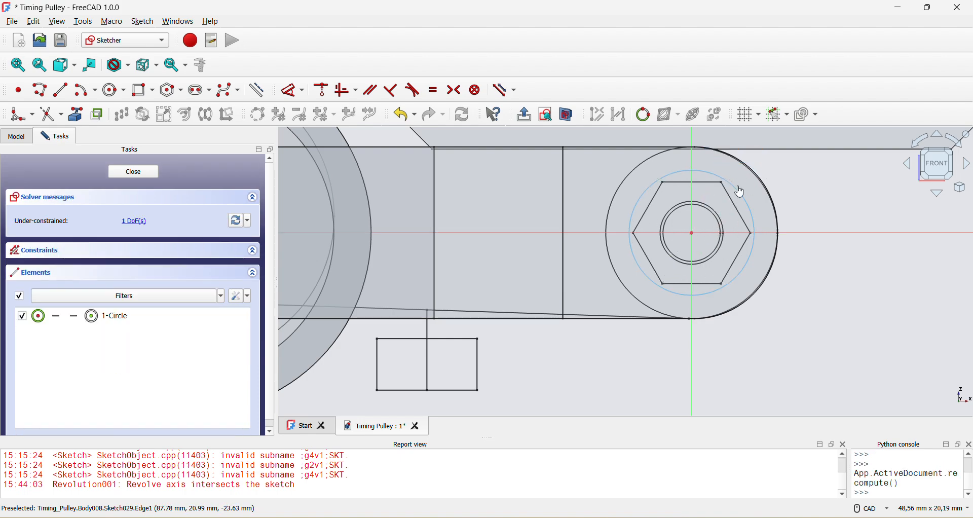
Set the new circle's diameter to 9 mm and close the sketch.
left_click(740, 192)
left_click(292, 91)
left_click(787, 159)
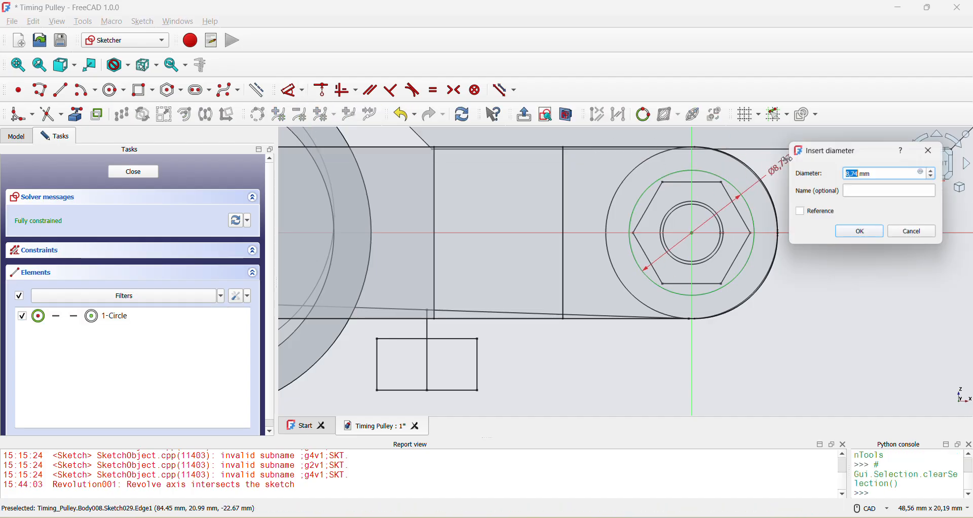
type("9")
key("Return")
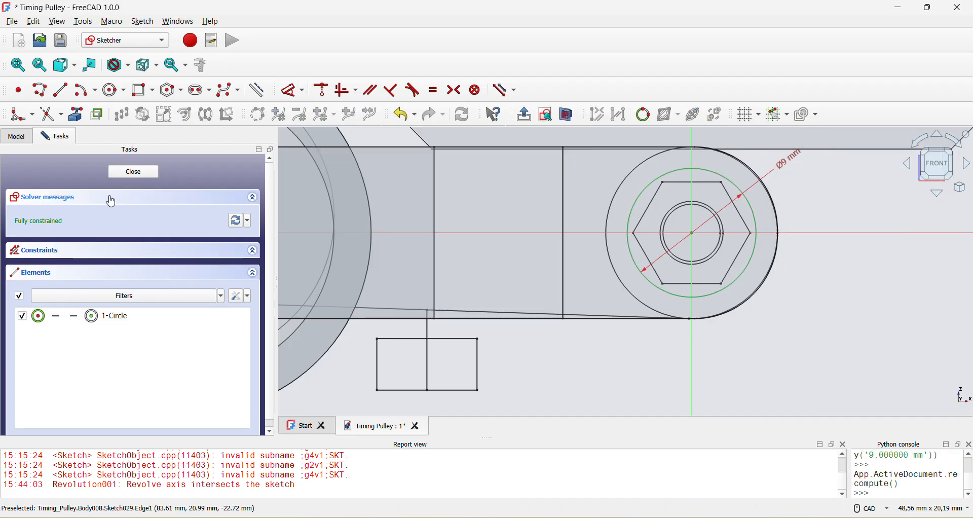
left_click(130, 175)
Move Sketch029 off the XZ plane by increasing the Z position of its attachment offset.
key("2")
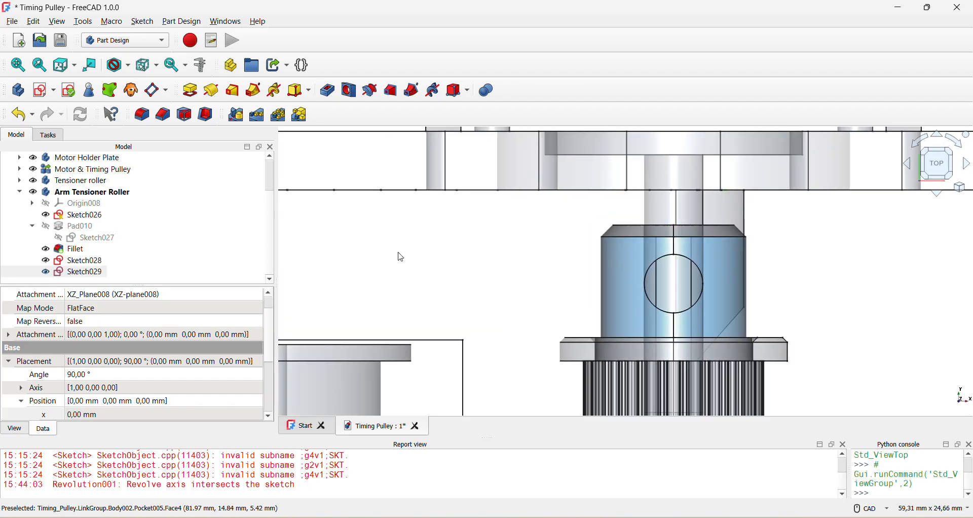
left_click(89, 274)
scroll(113, 412, "down", 1)
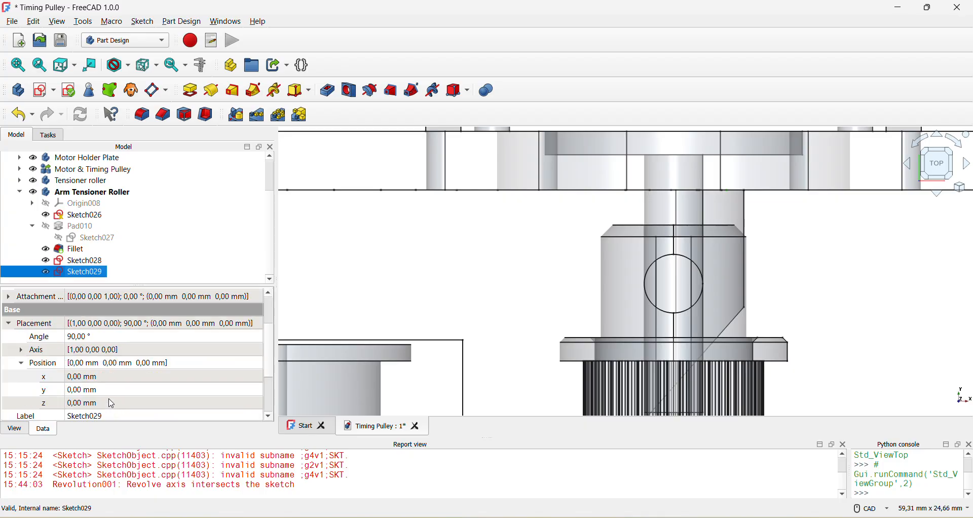
left_click(112, 404)
scroll(76, 385, "up", 2)
left_click(10, 363)
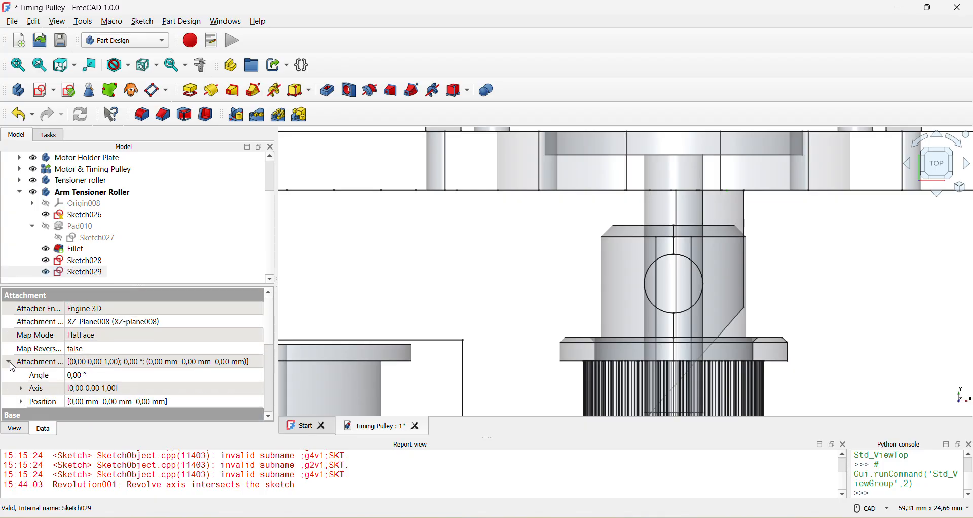
left_click(21, 401)
scroll(118, 413, "down", 1)
left_click(118, 404)
scroll(117, 400, "up", 1)
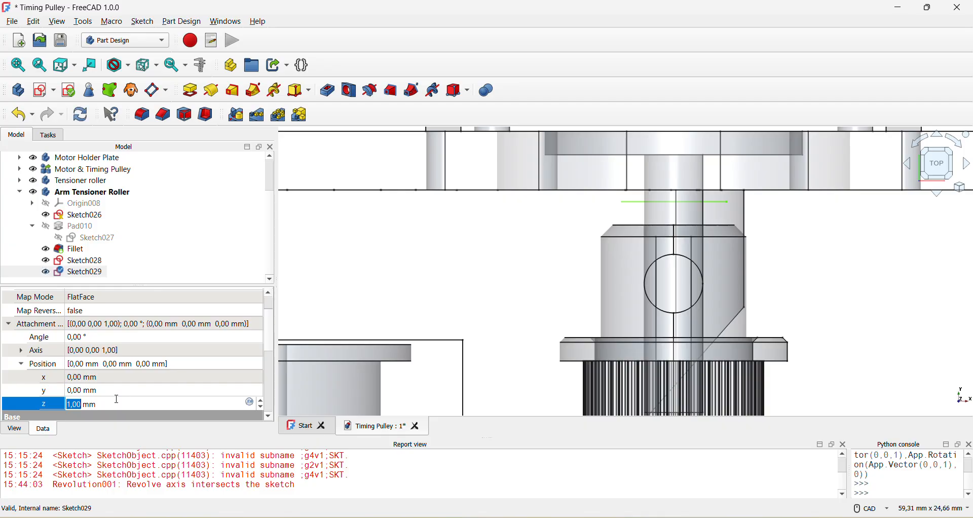
scroll(118, 400, "up", 1)
Cut a reversed pocket 18 mm long from the 9 mm circle sketch.
left_click(332, 91)
left_click(43, 277)
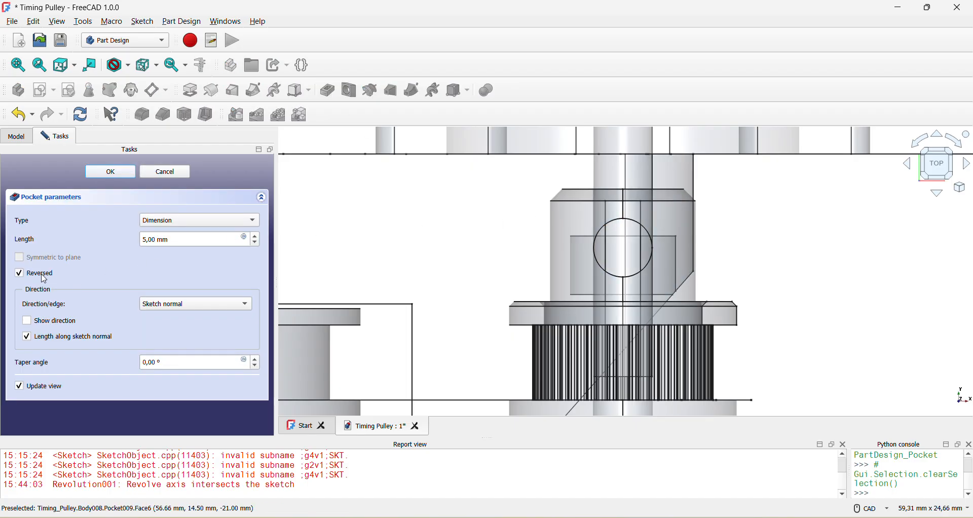
scroll(181, 242, "up", 13)
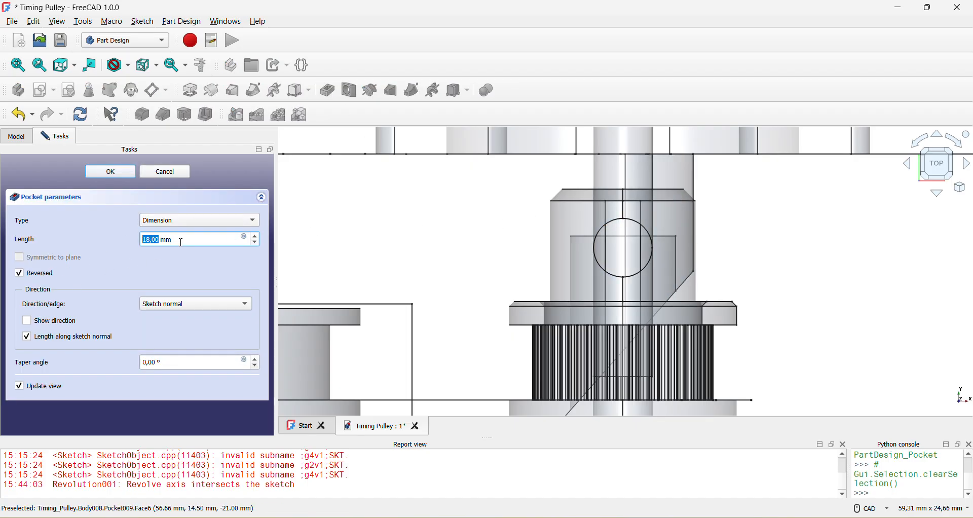
left_click(120, 176)
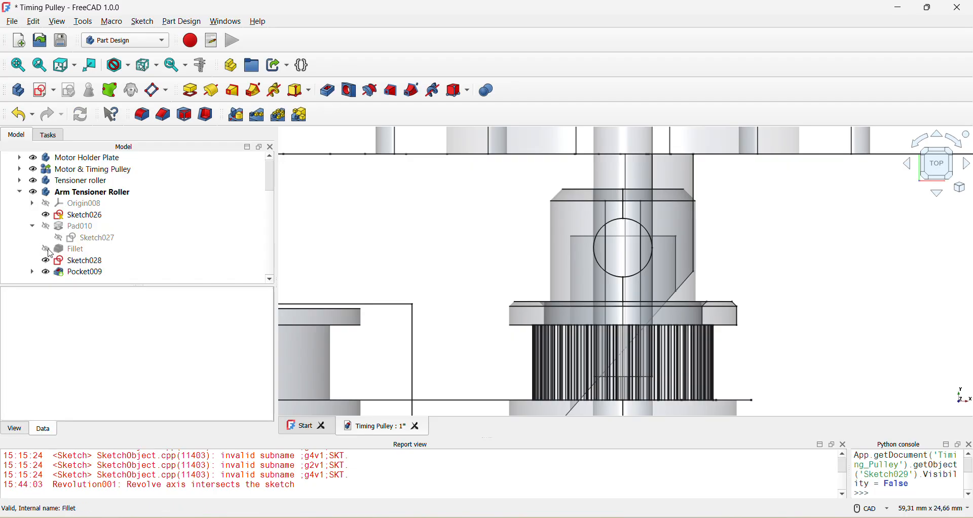
Cut a reversed pocket 12 mm long from Sketch028, the 4.4 mm circle.
left_click(61, 260)
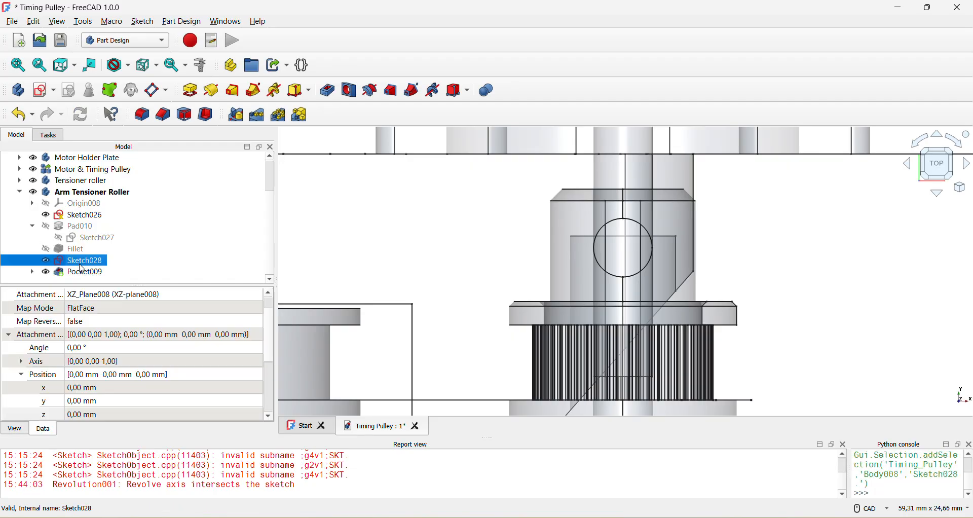
left_click(329, 93)
left_click(41, 274)
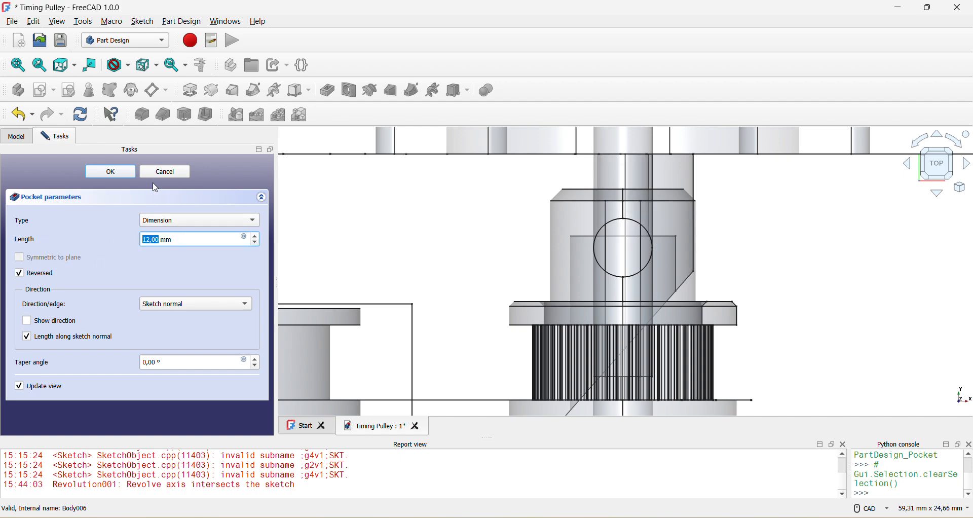
left_click(110, 172)
Create a sketch on the XZ plane and draw a circle about 4.9 mm in diameter on the horizontal axis at the arm's roller end.
middle_click_drag(515, 226, 556, 277)
scroll(632, 252, "up", 3)
key("1")
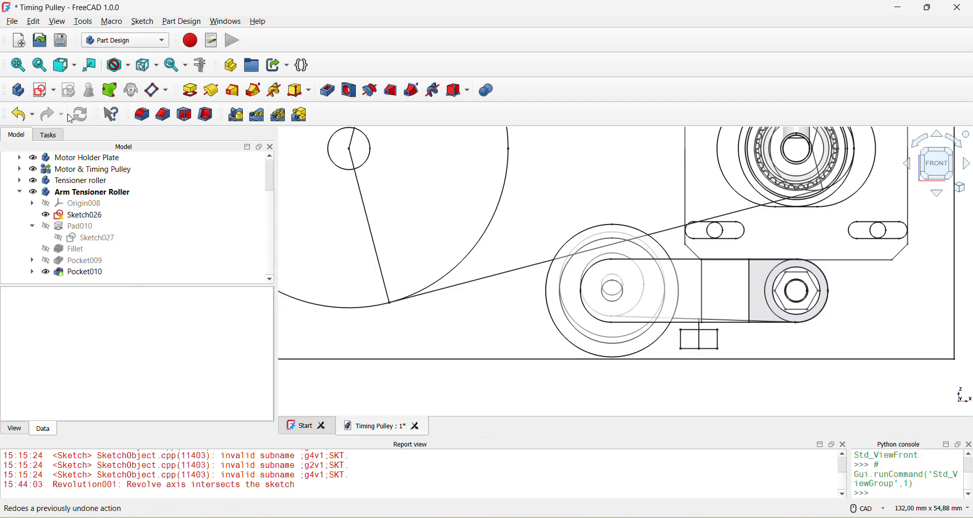
left_click(45, 91)
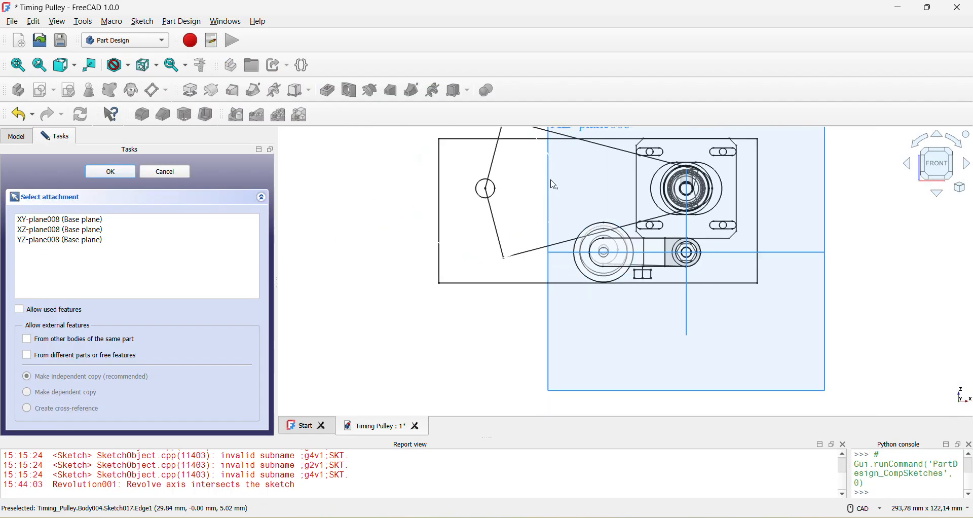
left_click(806, 318)
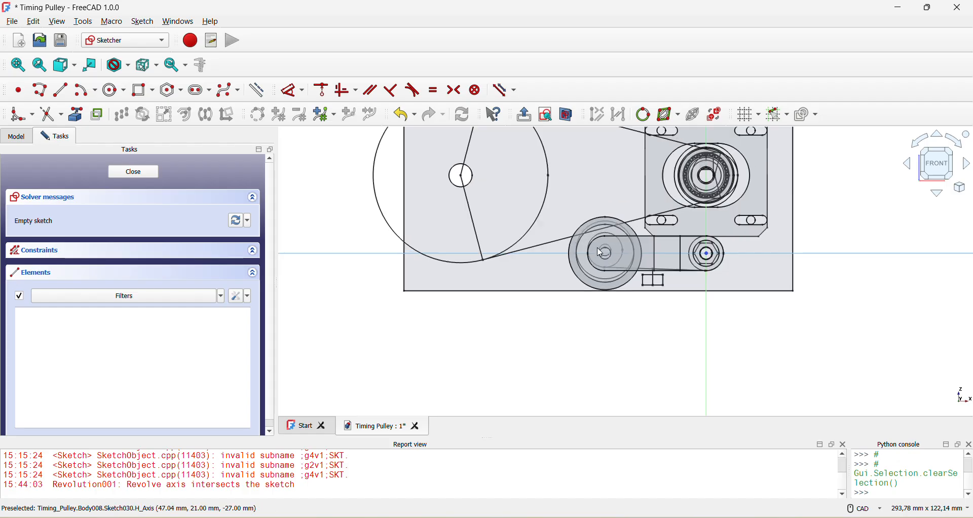
left_click(114, 91)
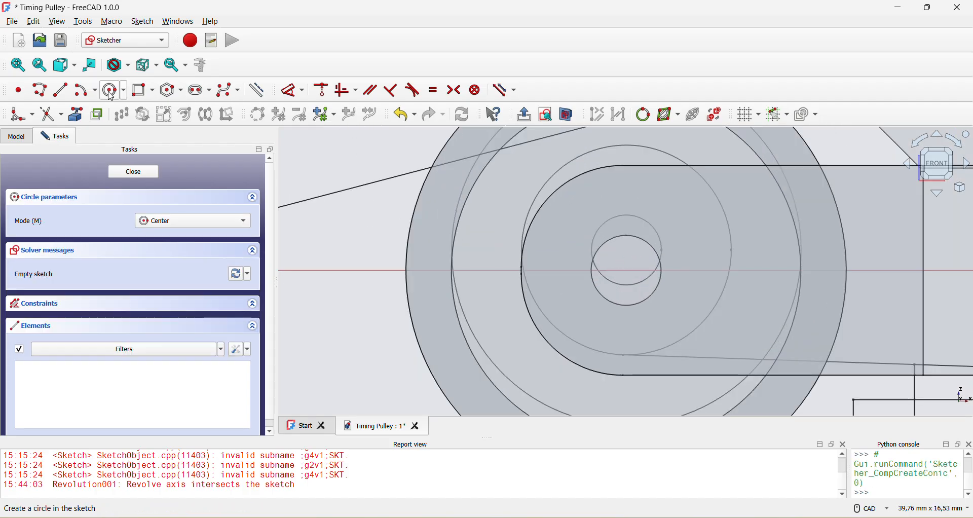
left_click(627, 270)
left_click(626, 227)
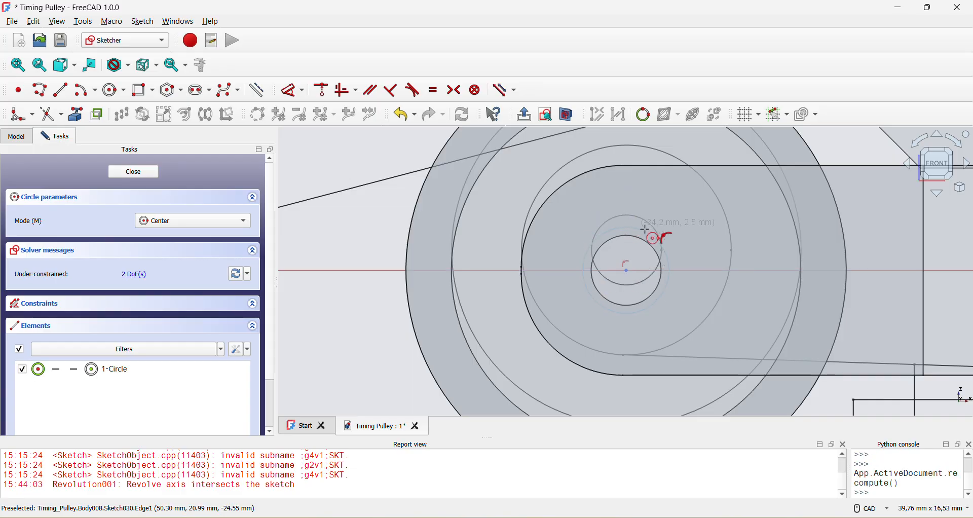
right_click(635, 283)
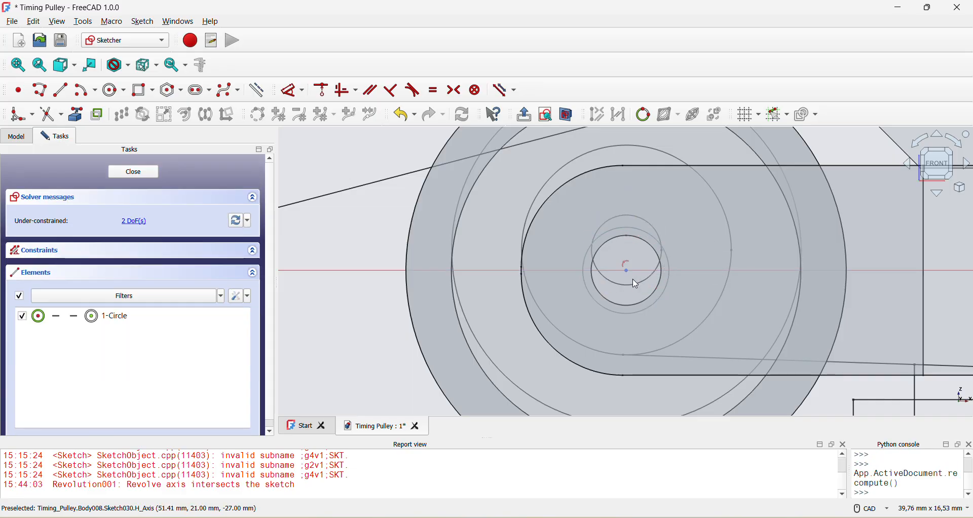
Set the diameter of the circle at the roller end to 3.8 mm.
left_click(653, 231)
left_click(291, 90)
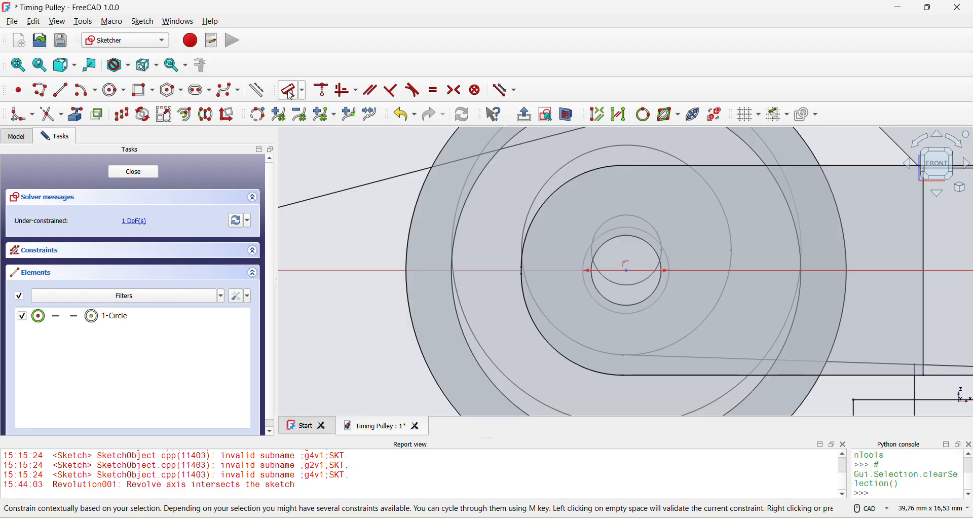
left_click(728, 216)
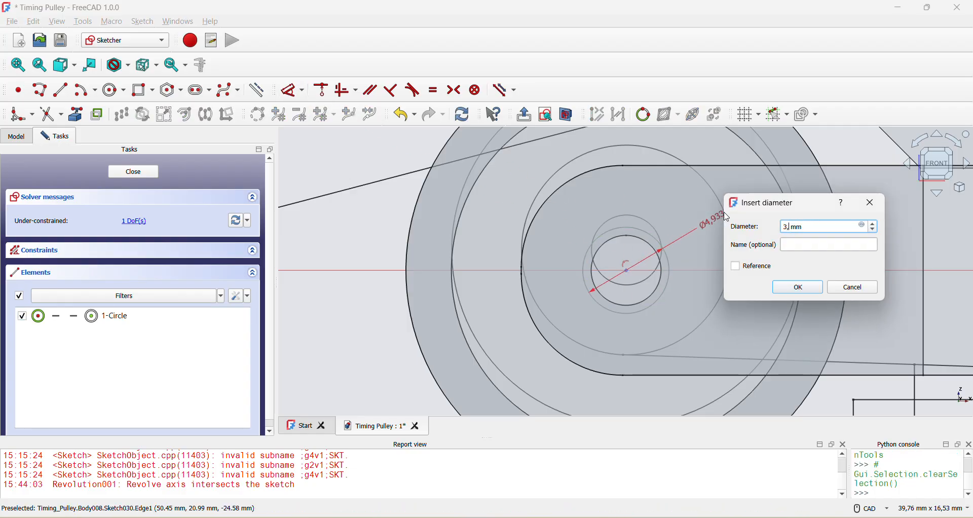
key("Return")
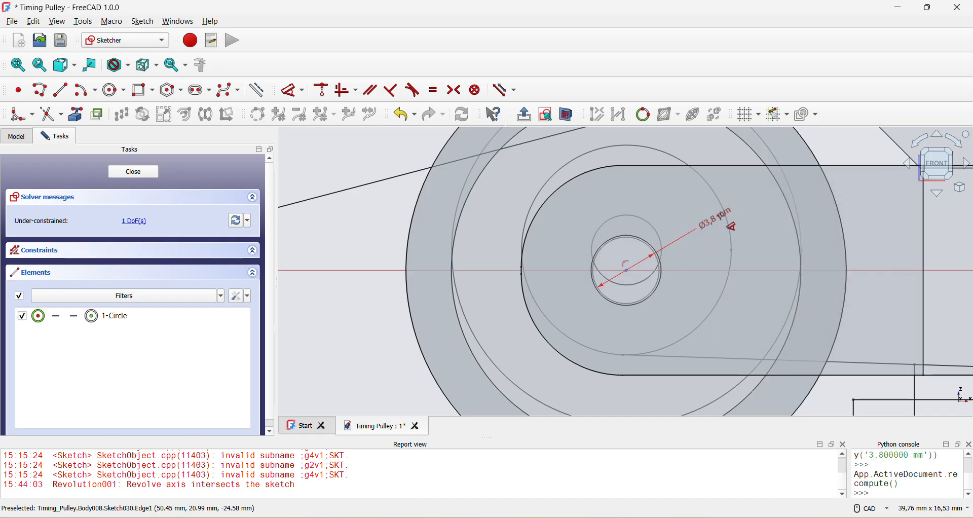
Constrain the circle's centre to 35 mm horizontally from the origin and close the sketch.
left_click(628, 271)
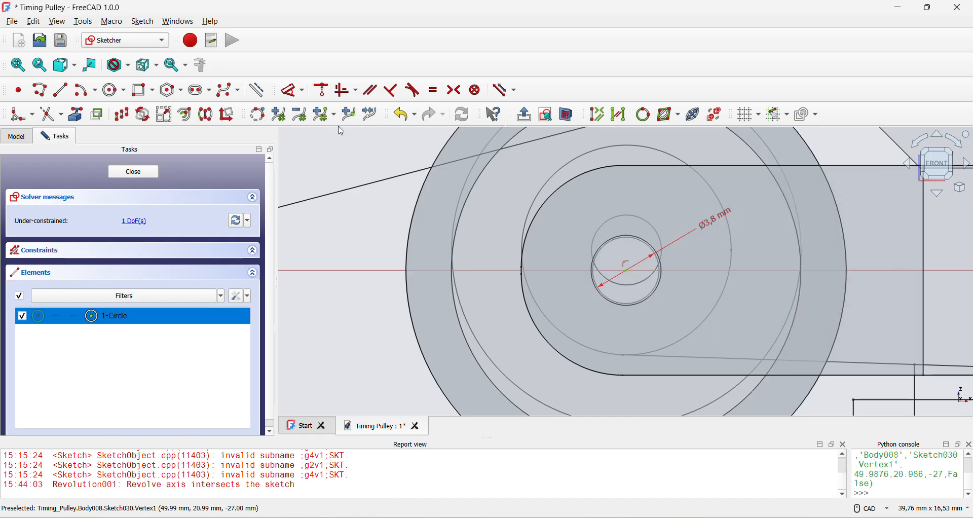
left_click(297, 92)
left_click(767, 199)
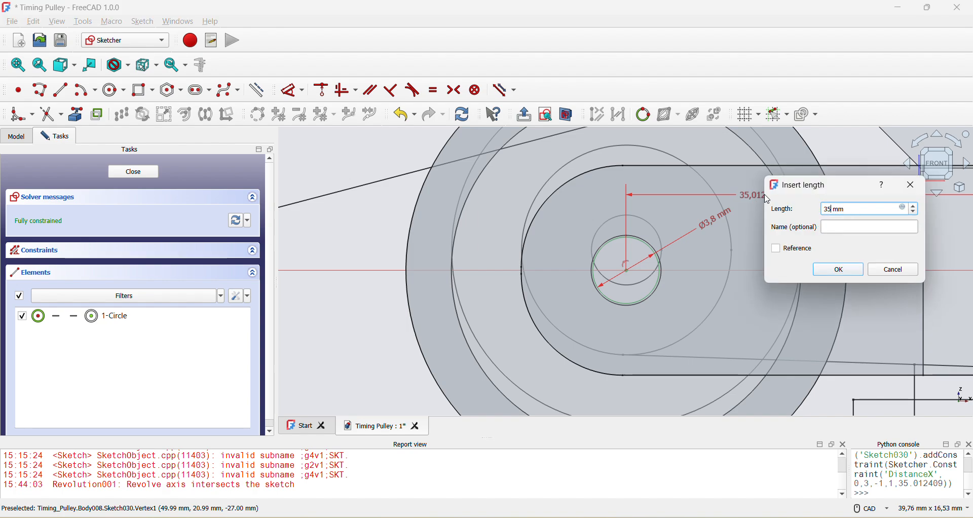
type("35")
key("Return")
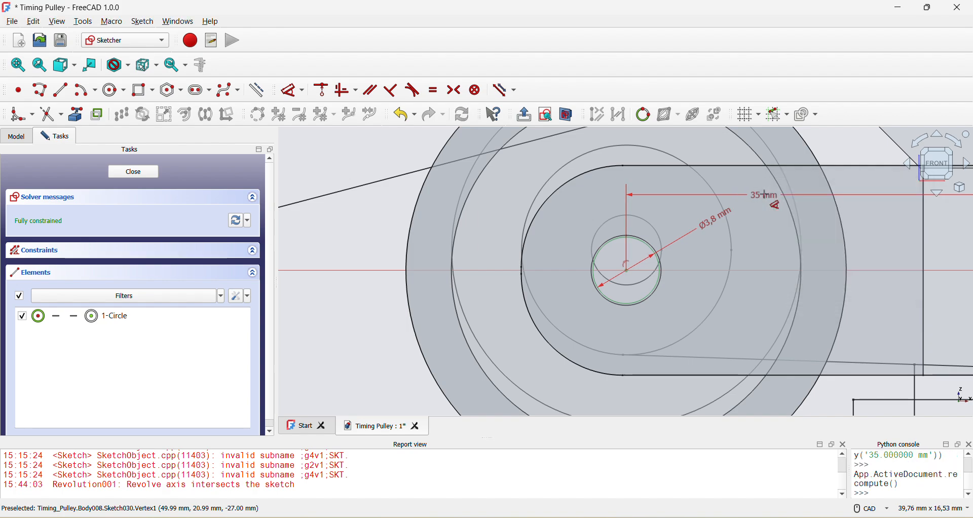
left_click(133, 171)
Cut a reversed pocket 13 mm long from the 3.8 mm circle at the arm's roller end.
key("2")
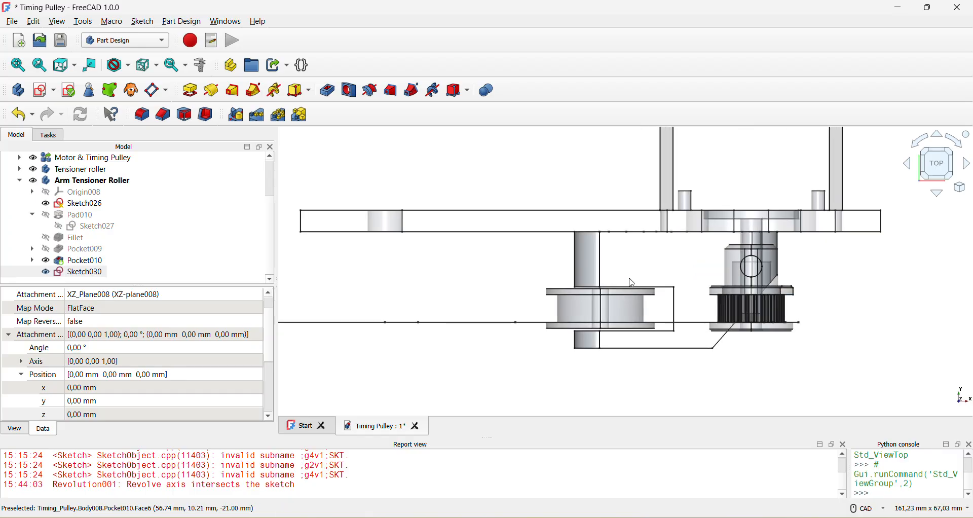
left_click(327, 91)
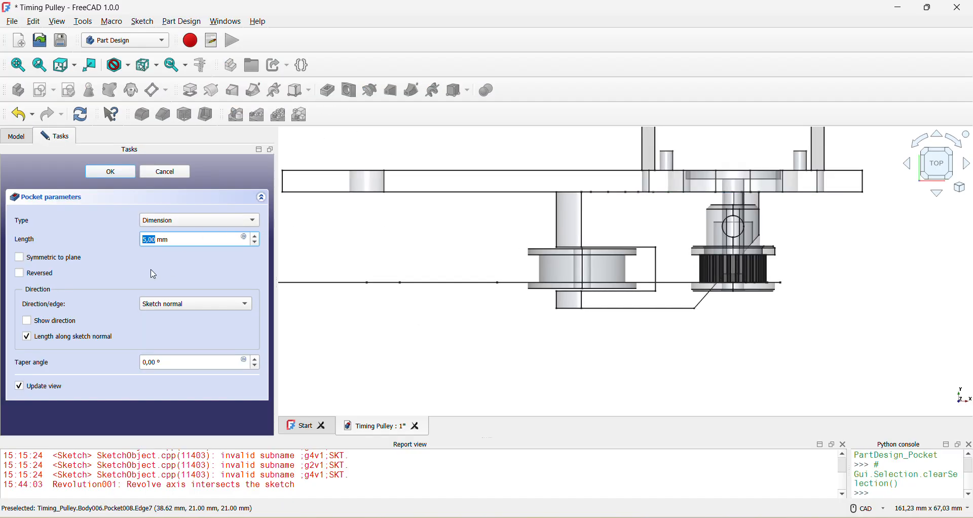
left_click(40, 273)
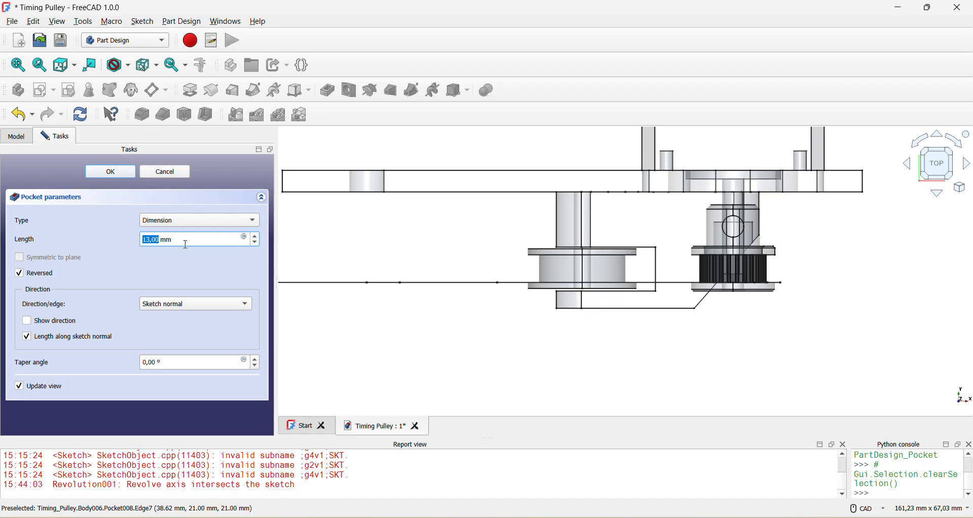
scroll(551, 253, "up", 5)
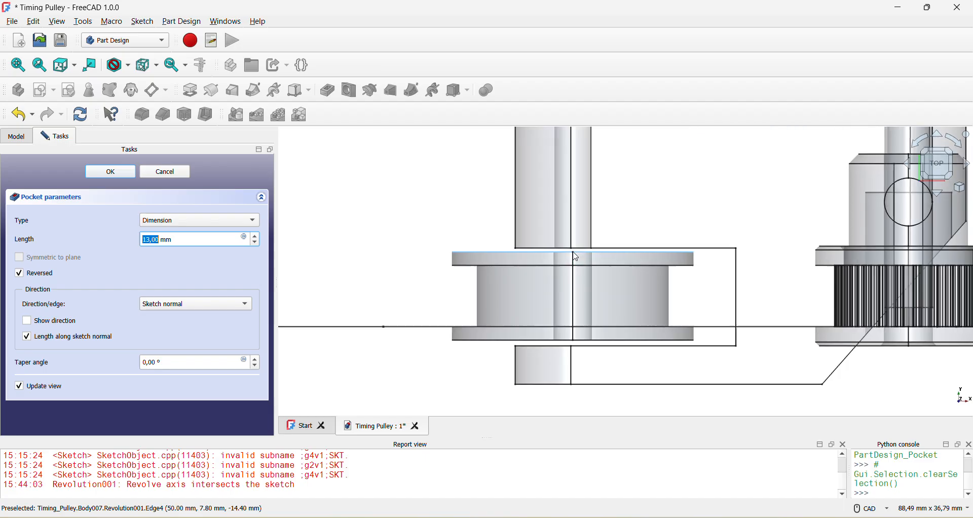
left_click(129, 176)
scroll(568, 327, "down", 3)
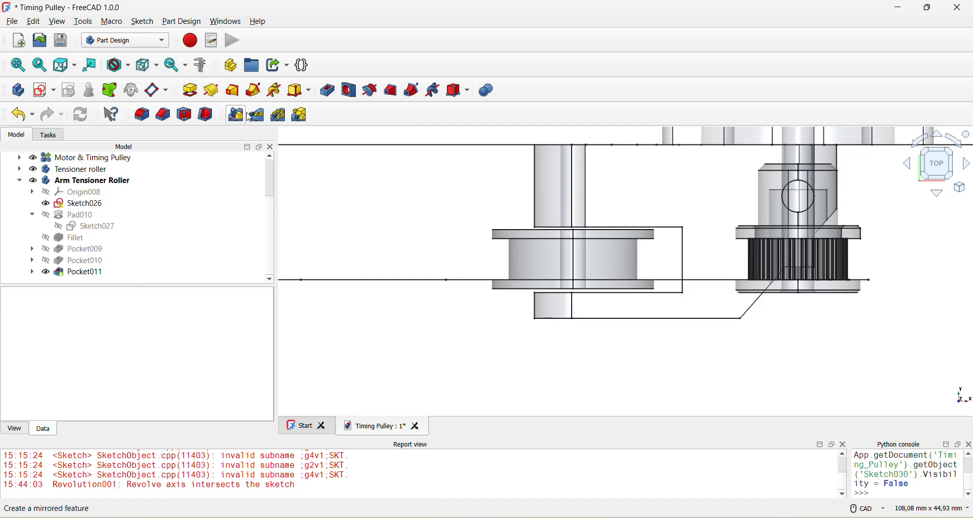
scroll(584, 311, "down", 1)
scroll(583, 311, "up", 2)
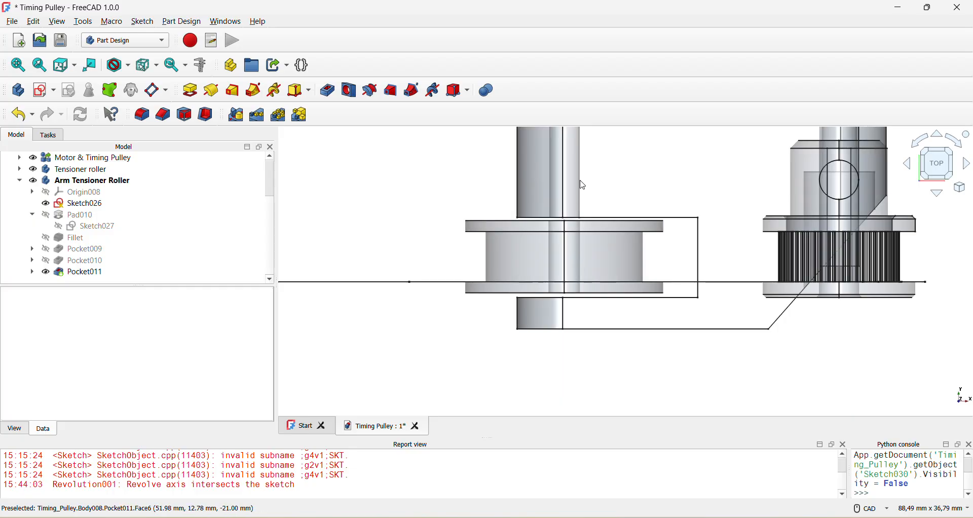
Create a sketch on the XZ plane and draw a 4.4 mm diameter circle at the centre of the roller screw hole.
left_click(44, 90)
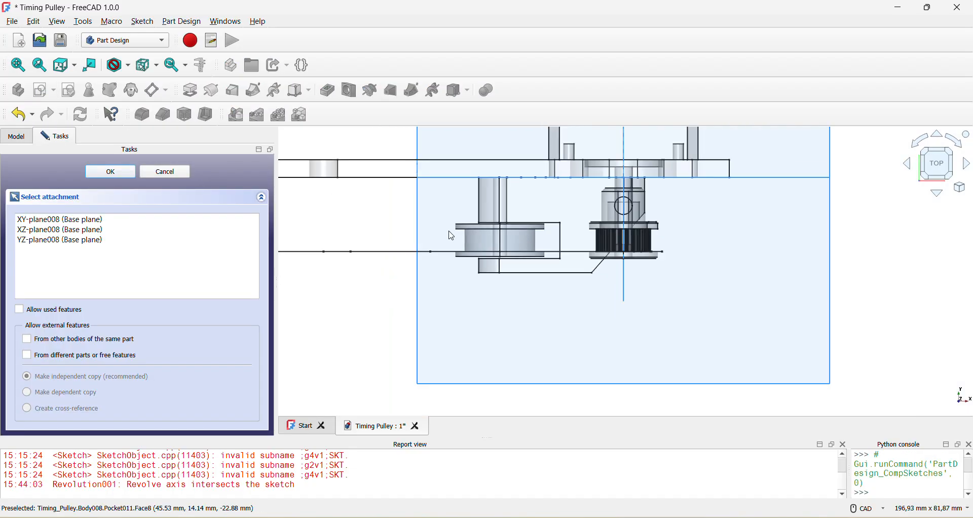
left_click(791, 178)
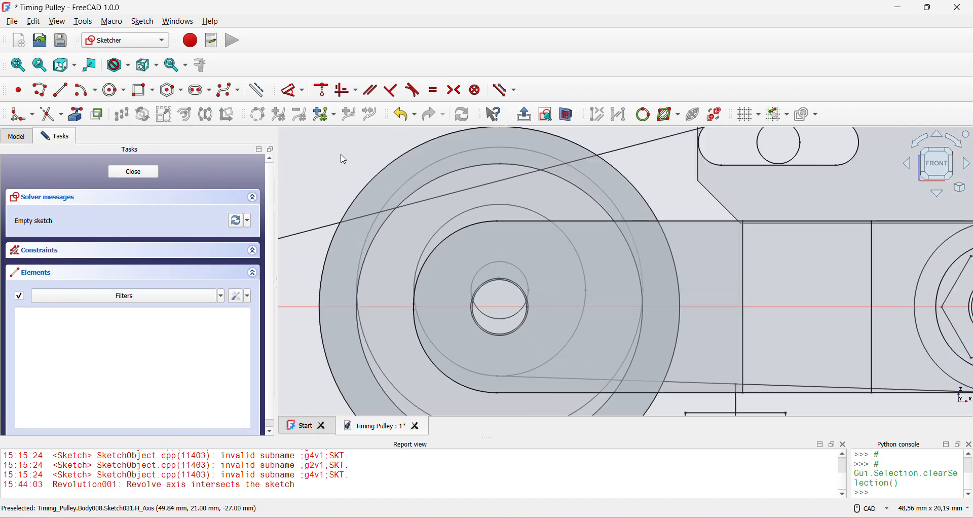
left_click(113, 90)
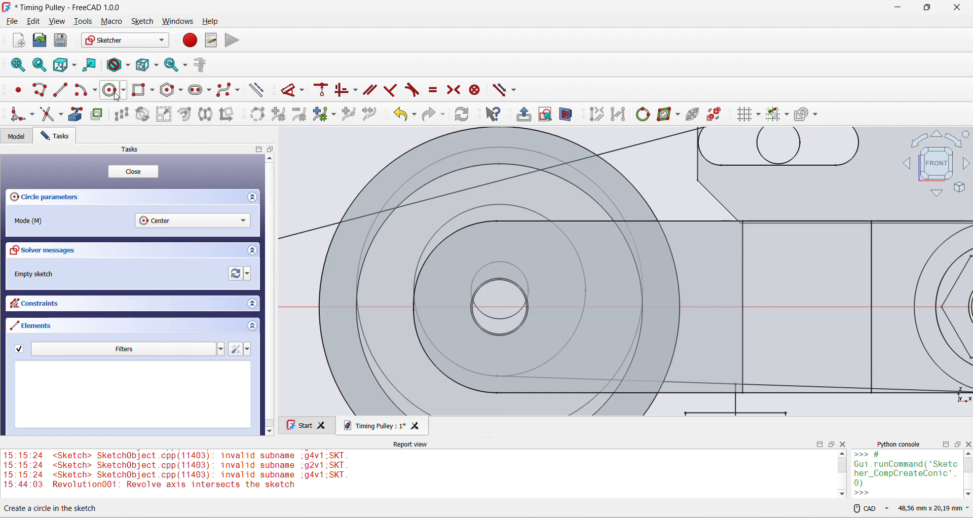
left_click(499, 306)
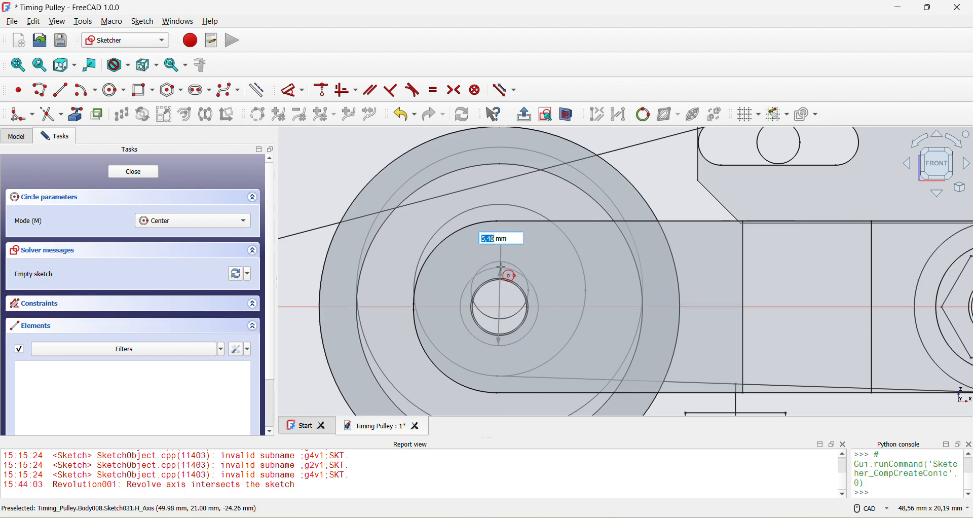
type("4,4")
key("Return")
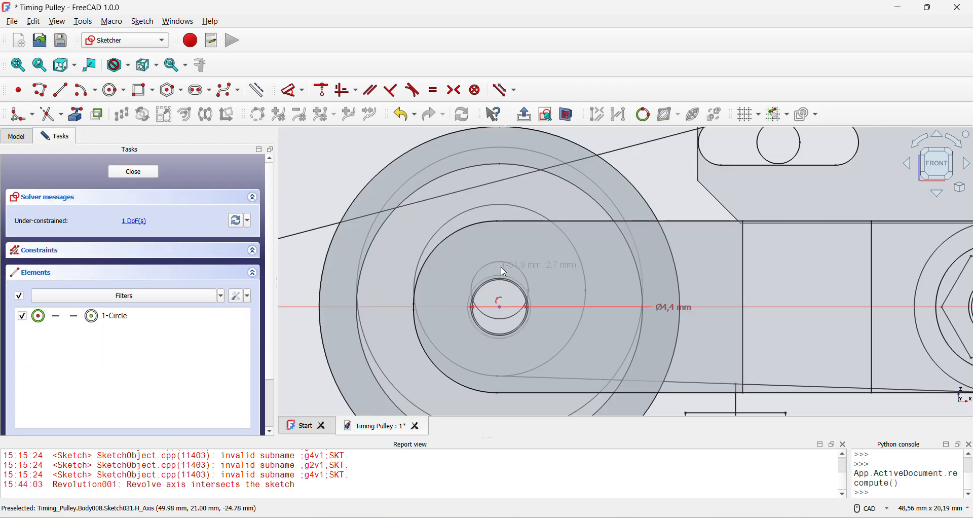
Constrain the 4.4 mm circle's centre to 35 mm horizontally from the origin and close the sketch.
left_click(500, 307)
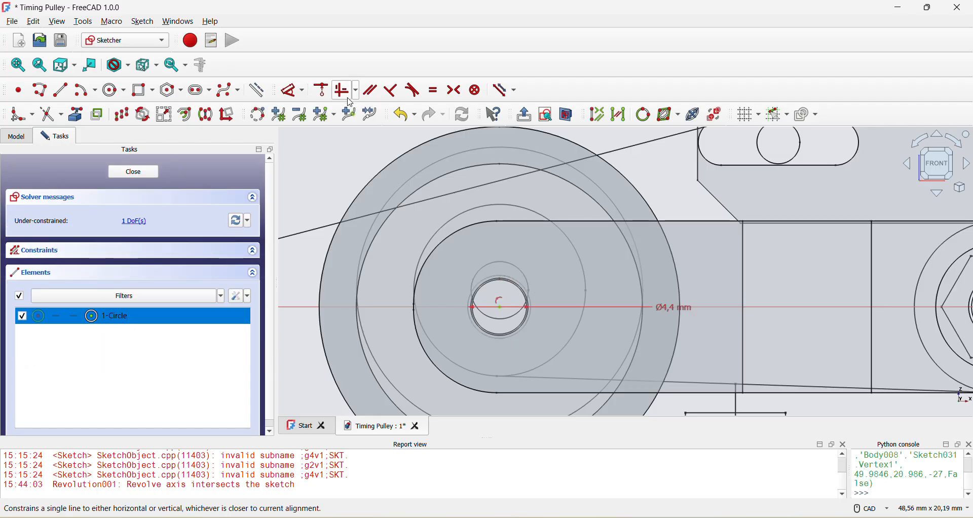
left_click(292, 90)
double_click(583, 216)
type("3")
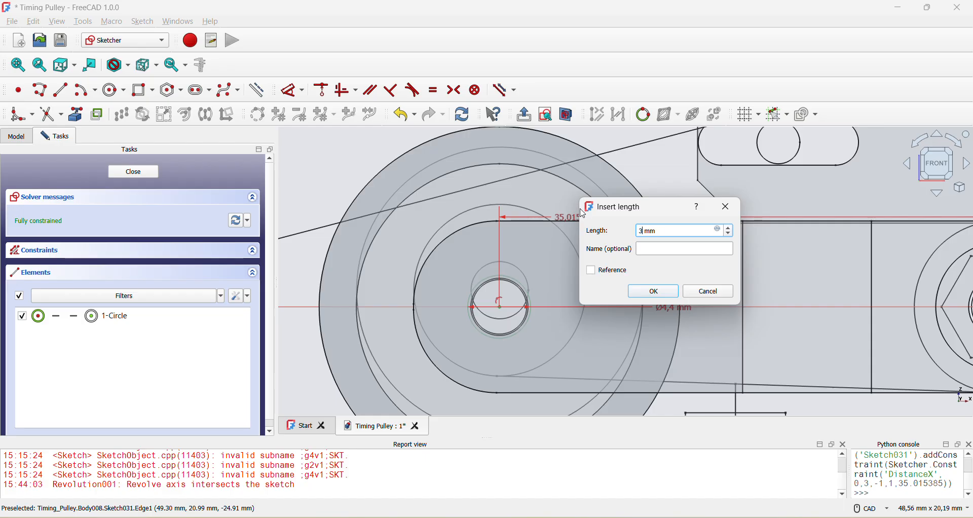
type("5")
key("Return")
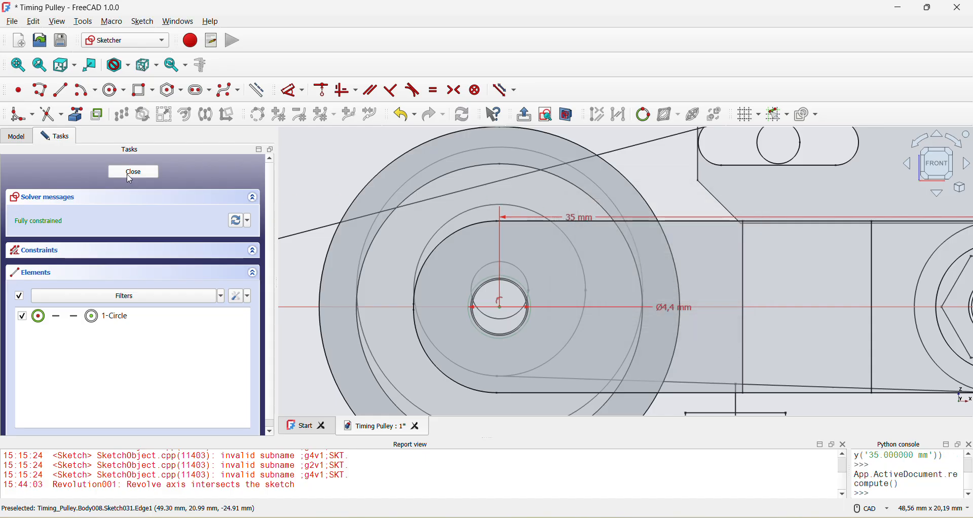
left_click(134, 172)
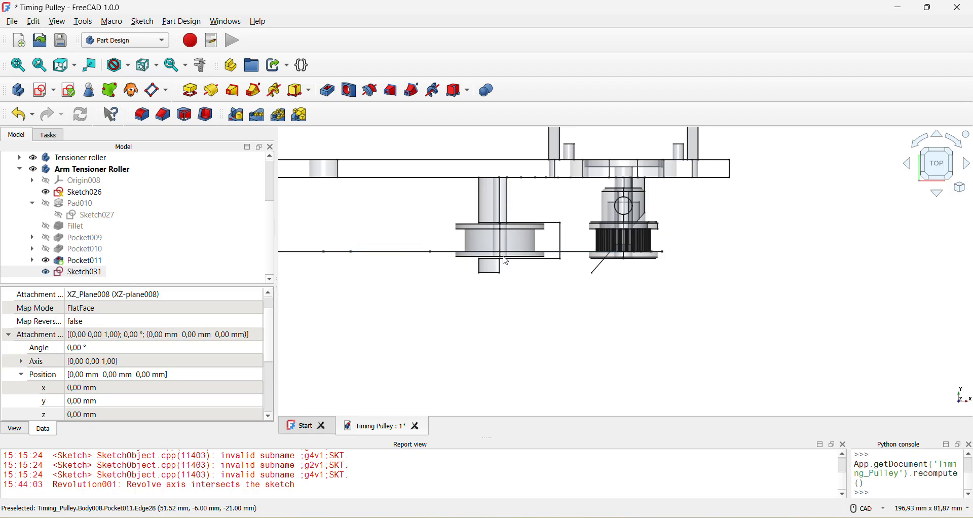
Offset the attachment position of the 4.4 mm circle's sketch along Z by about 19 mm, into the arm's roller gap.
scroll(494, 258, "up", 3)
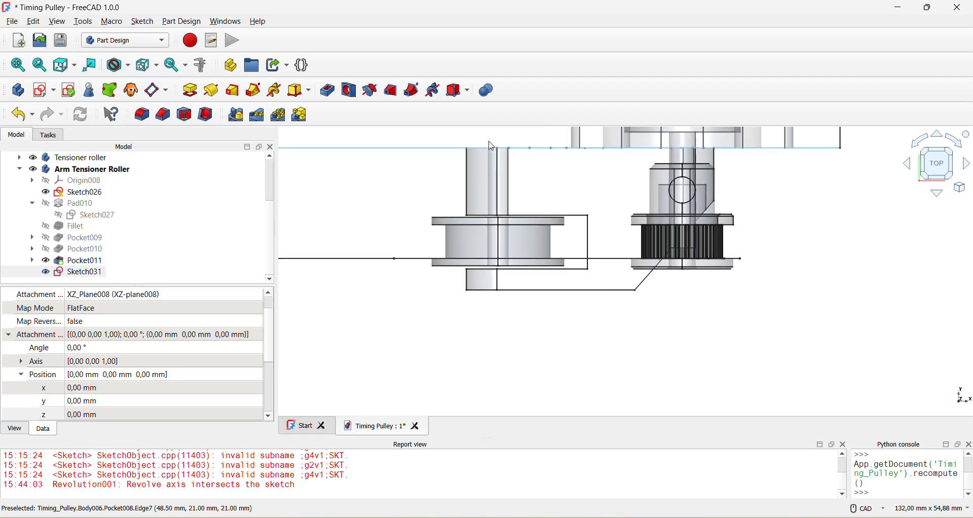
left_click(85, 274)
left_click(117, 414)
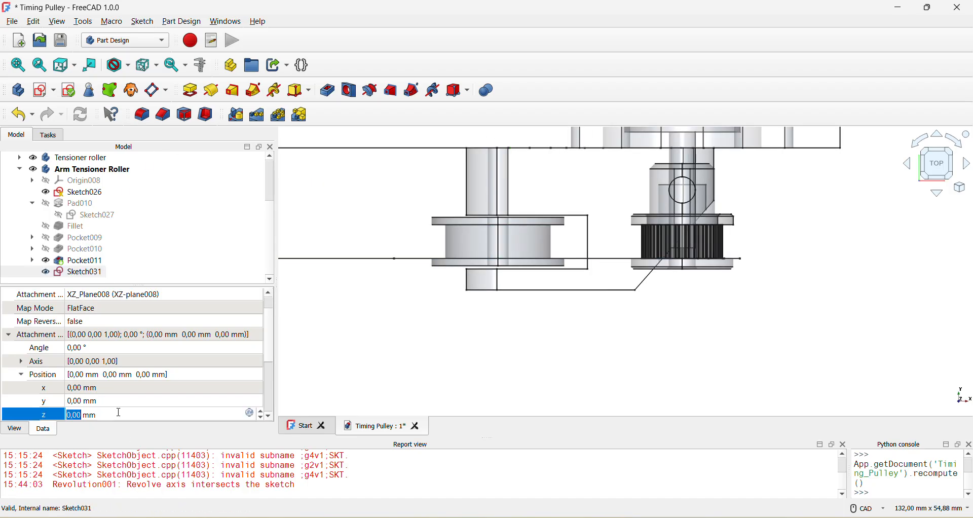
scroll(116, 411, "up", 1)
scroll(116, 410, "up", 9)
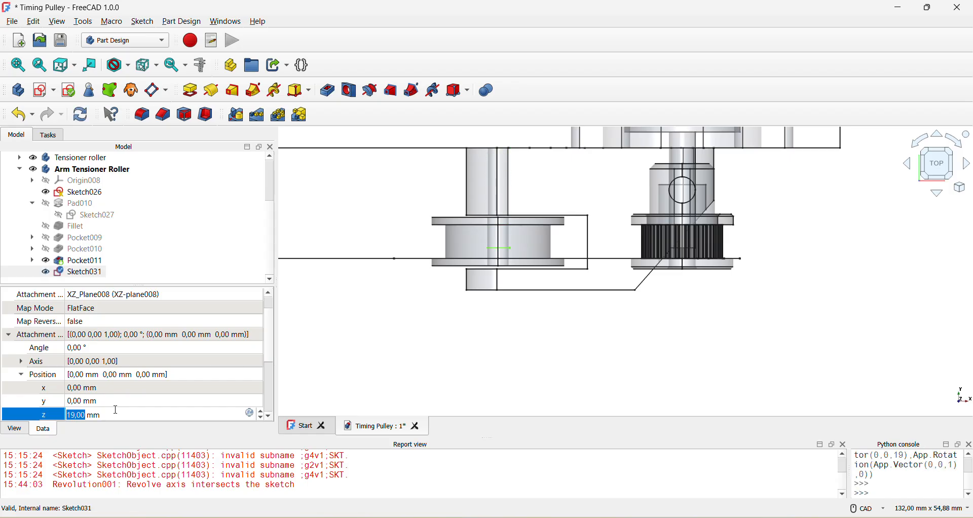
Cut a reversed pocket from the offset 4.4 mm circle through the arm's outer fork leg.
left_click(328, 91)
left_click(46, 274)
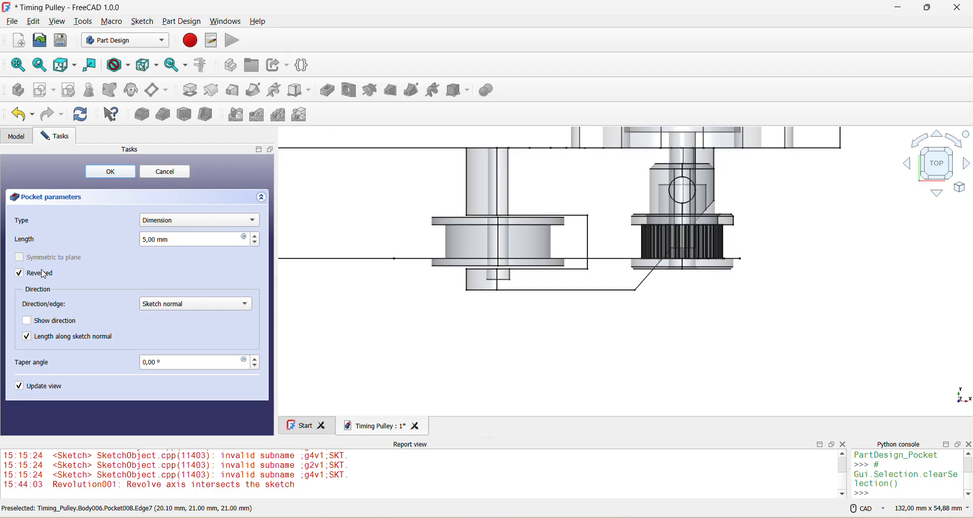
left_click(111, 171)
scroll(547, 279, "up", 4)
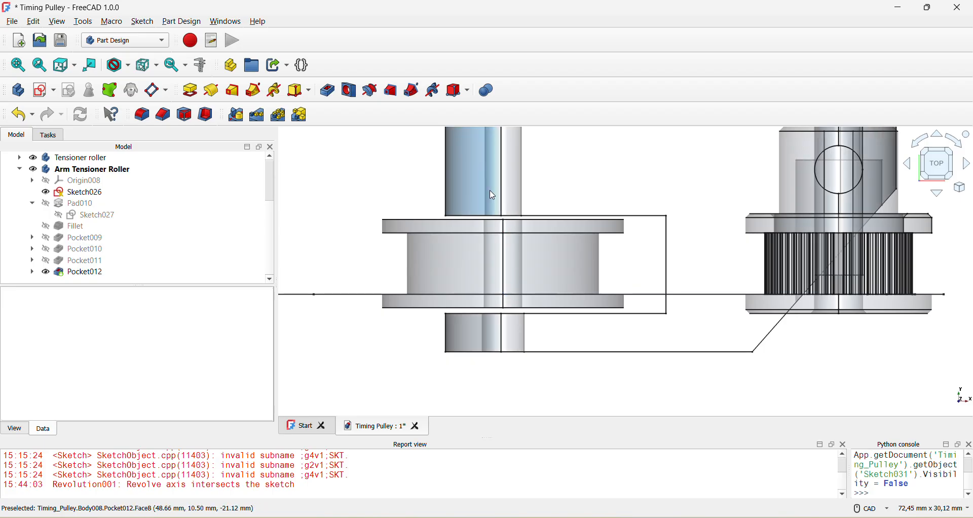
Examine the tensioner arm's holes and their fit with the roller and plate from the front, the top and an angle.
key("1")
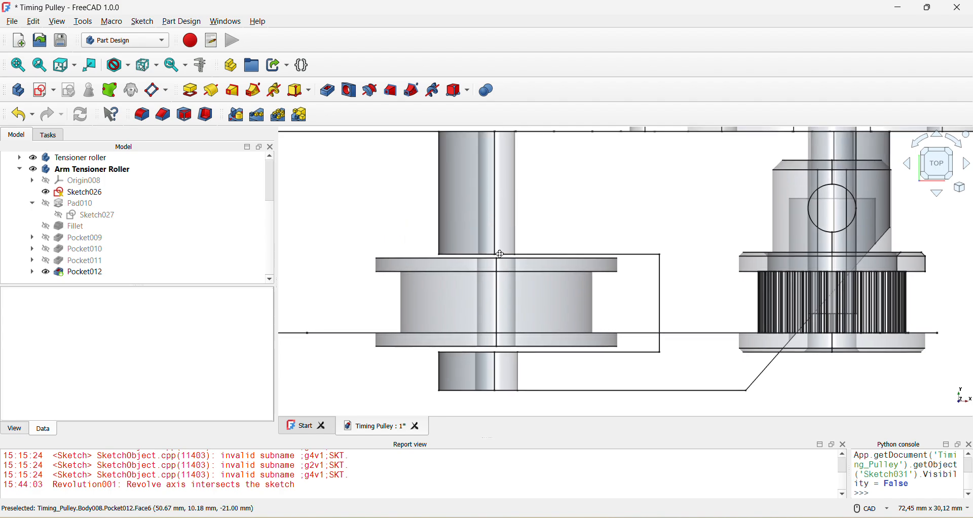
key("k")
key("d")
scroll(495, 256, "down", 3)
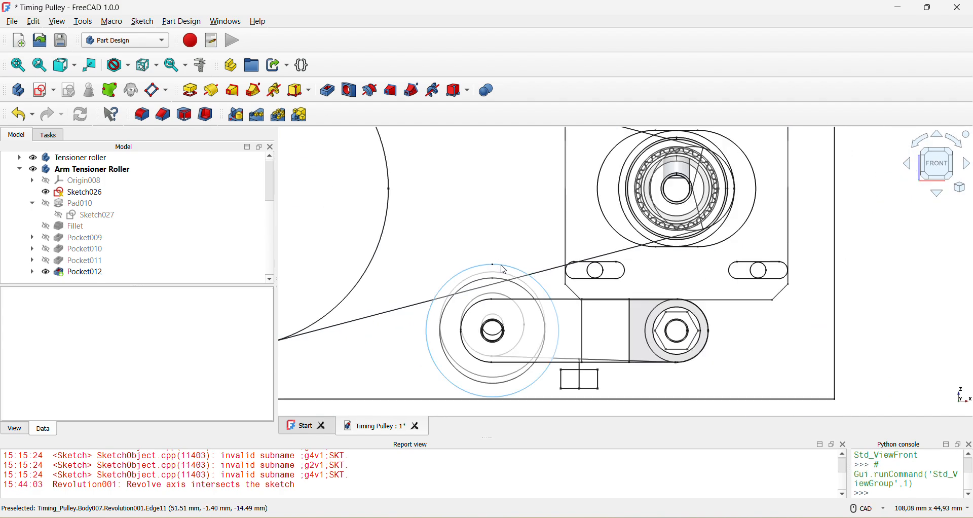
middle_click_drag(502, 268, 512, 188)
scroll(712, 277, "down", 2)
middle_click_drag(703, 280, 654, 254)
key("2")
key("1")
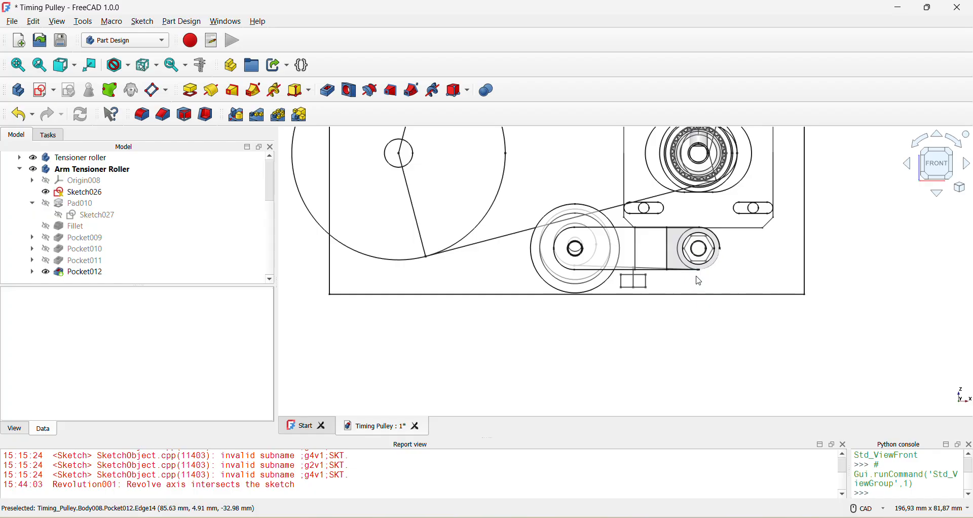
scroll(664, 305, "down", 3)
scroll(720, 299, "up", 5)
middle_click_drag(720, 299, 598, 283)
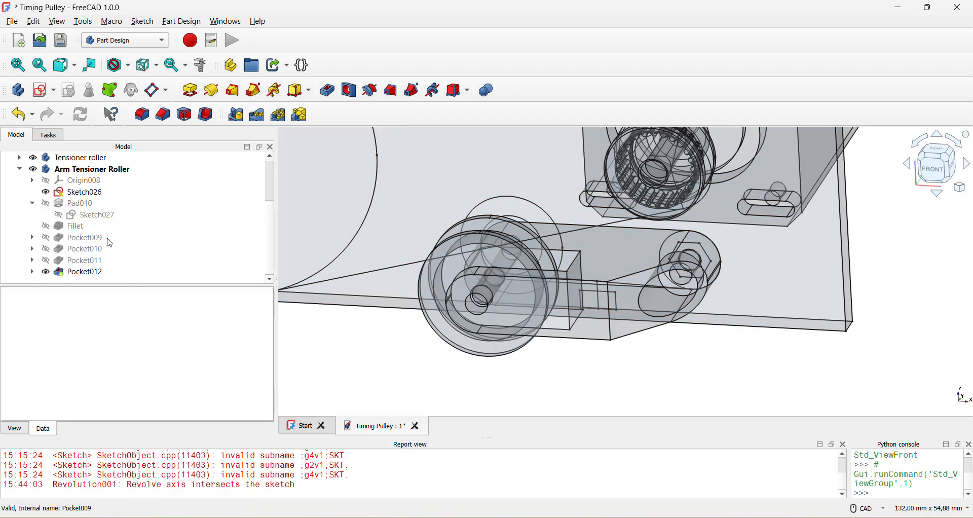
scroll(586, 278, "up", 4)
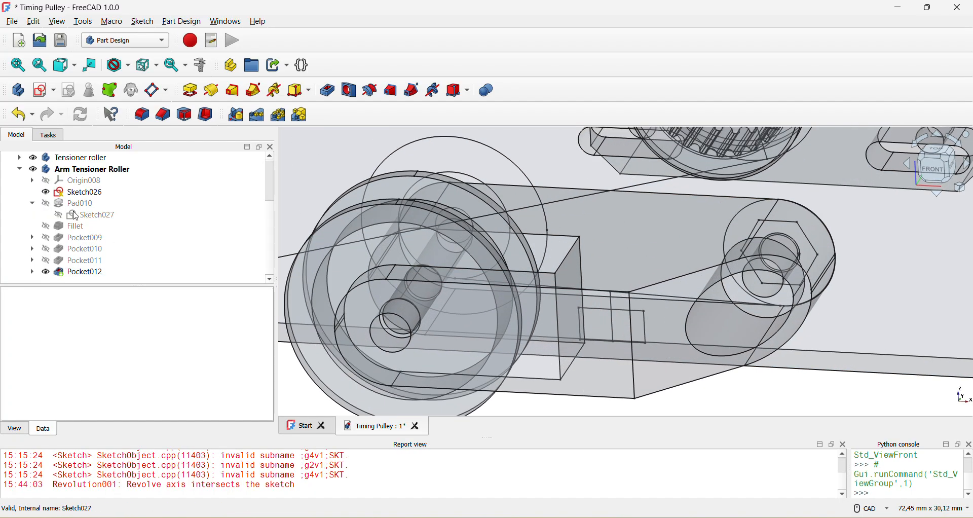
scroll(638, 300, "down", 3)
scroll(96, 190, "up", 1)
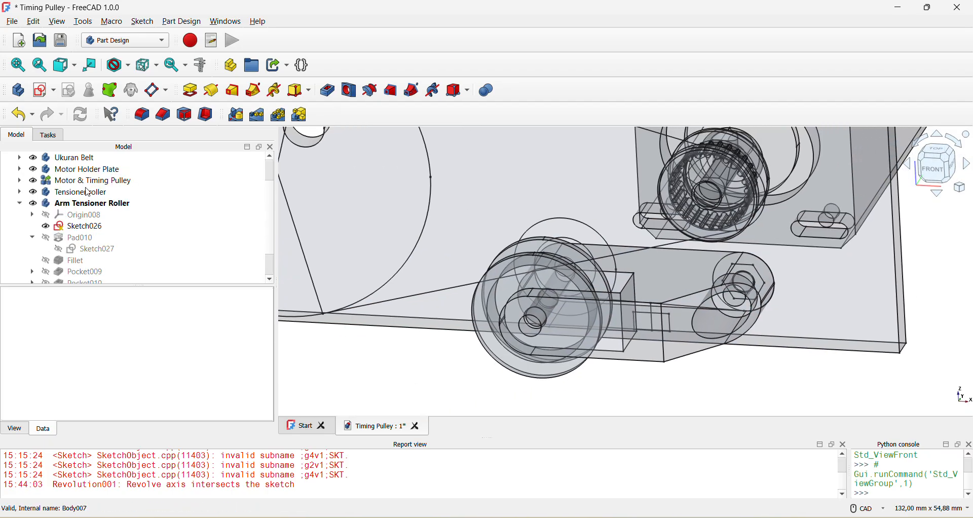
Make the Motor Holder Plate the active body.
left_click(89, 193)
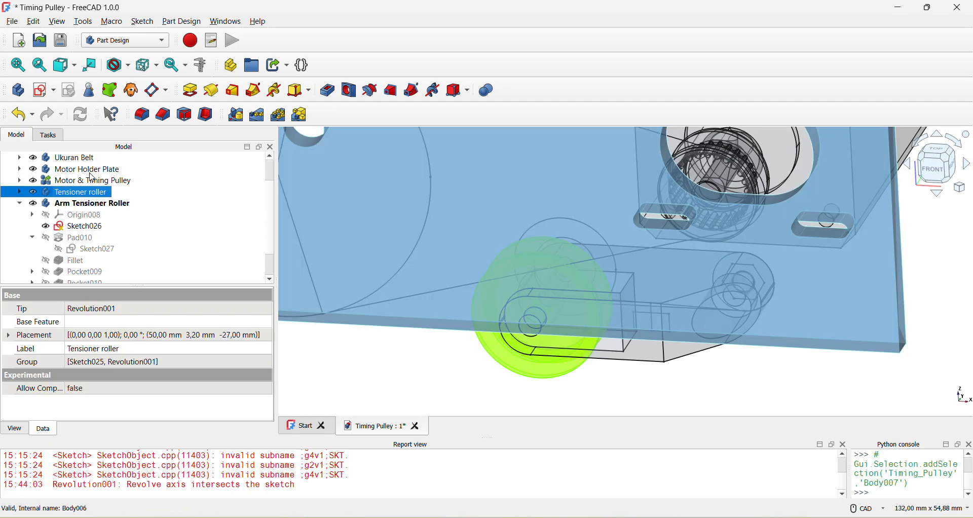
left_click(90, 171)
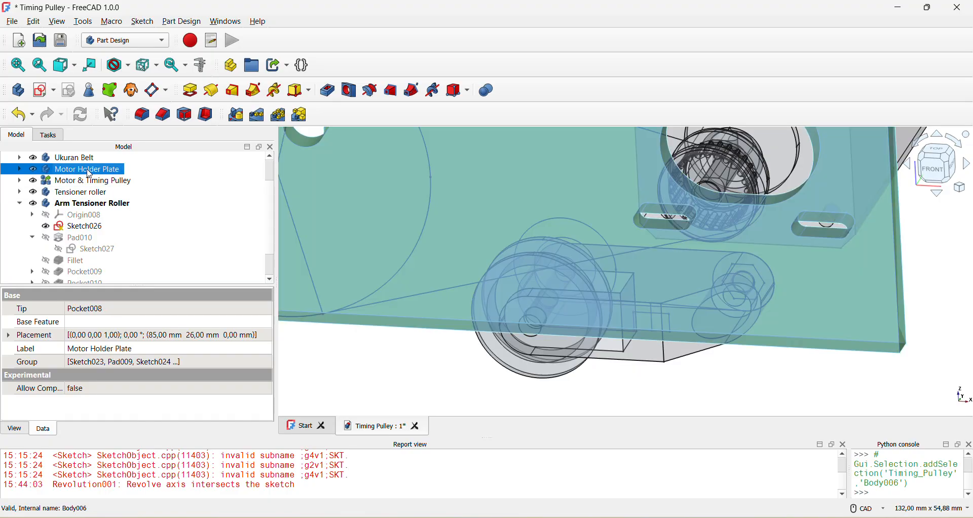
double_click(90, 172)
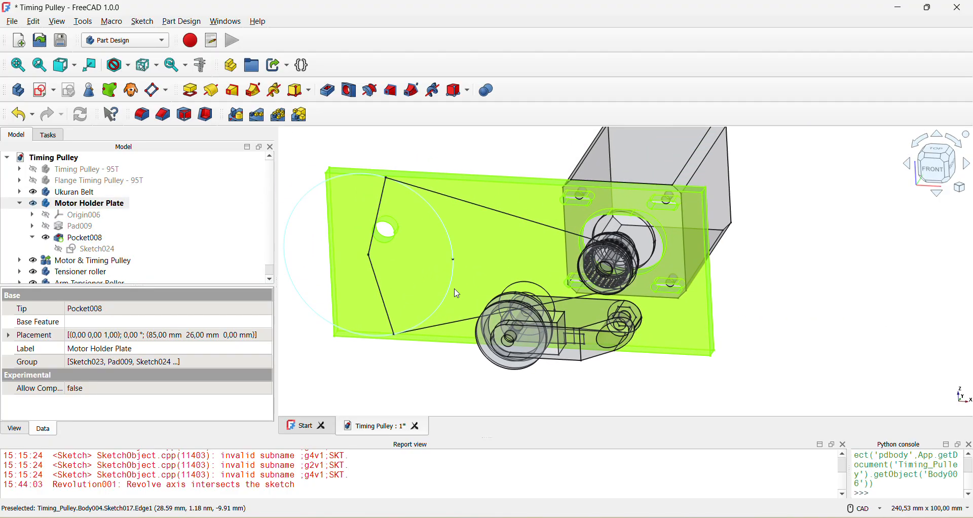
Hide the Motor & Timing Pulley part and the Ukuran Belt body.
left_click(80, 193)
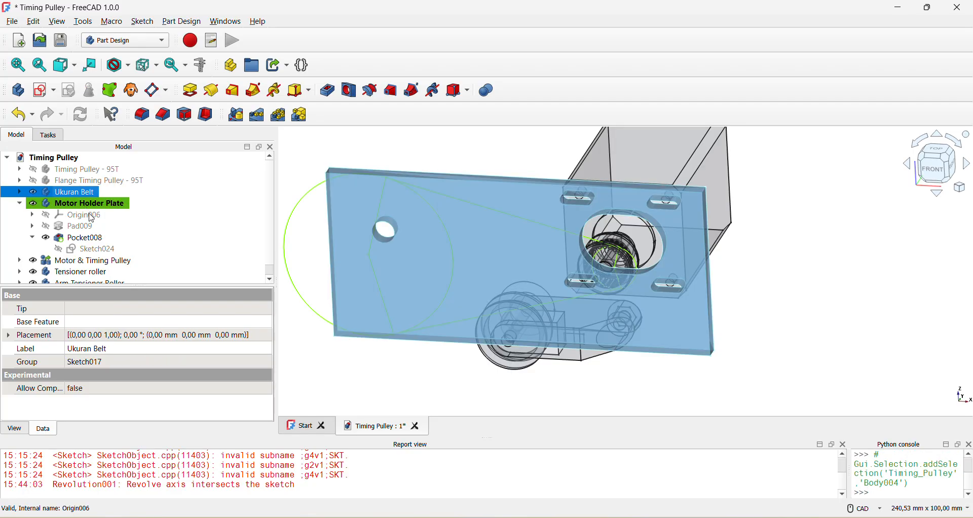
left_click(100, 262)
key("space")
left_click(89, 193)
key("space")
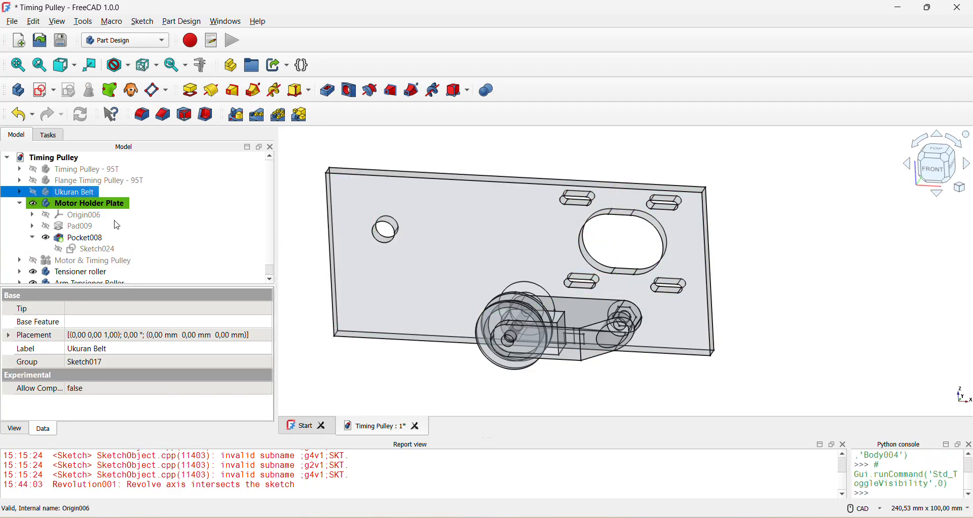
scroll(596, 285, "down", 2)
scroll(752, 309, "up", 2)
left_click(754, 311)
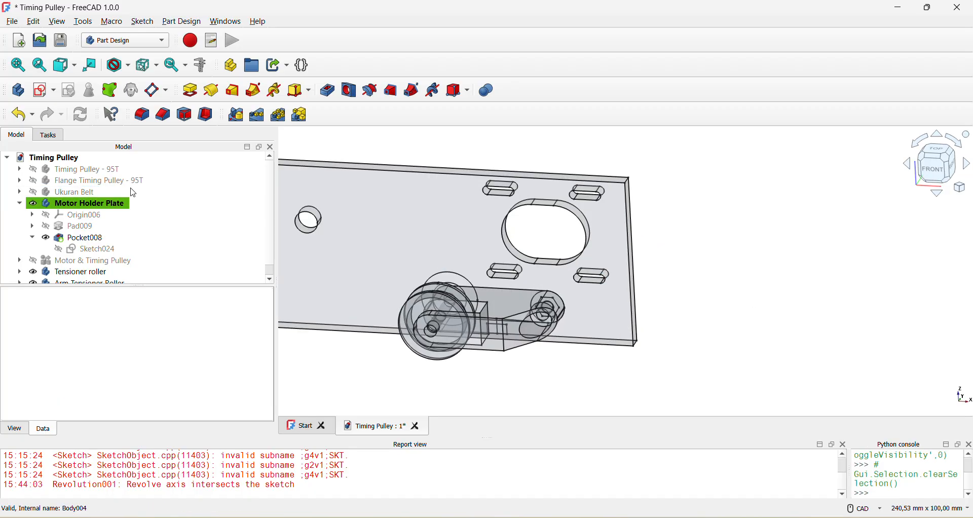
Create a sketch on the Motor Holder Plate's XY plane and compare the plate and tensioner arm from the front and top.
left_click(42, 90)
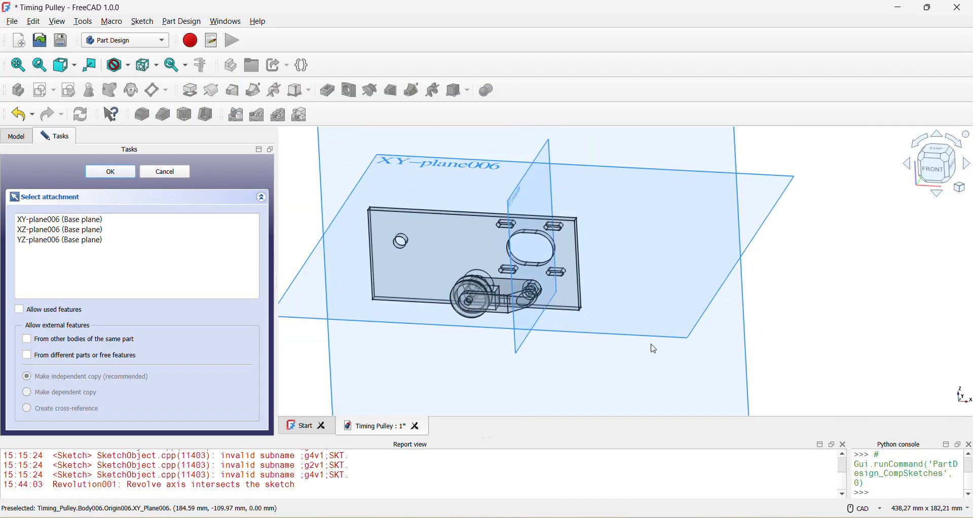
left_click(652, 335)
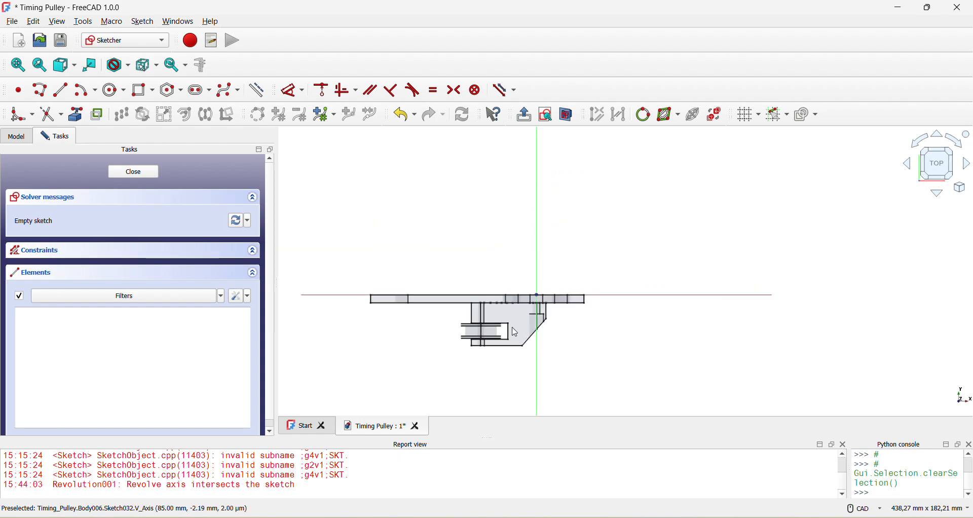
scroll(499, 287, "up", 2)
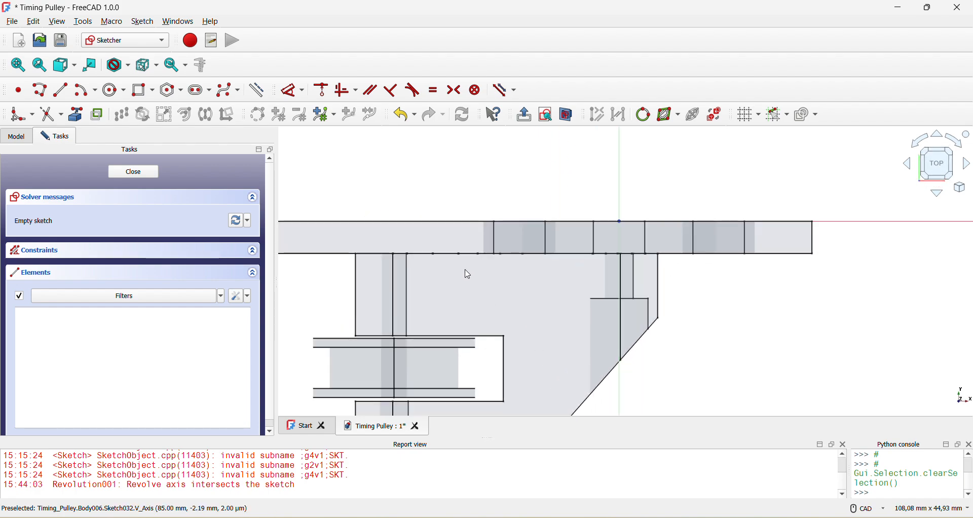
key("1")
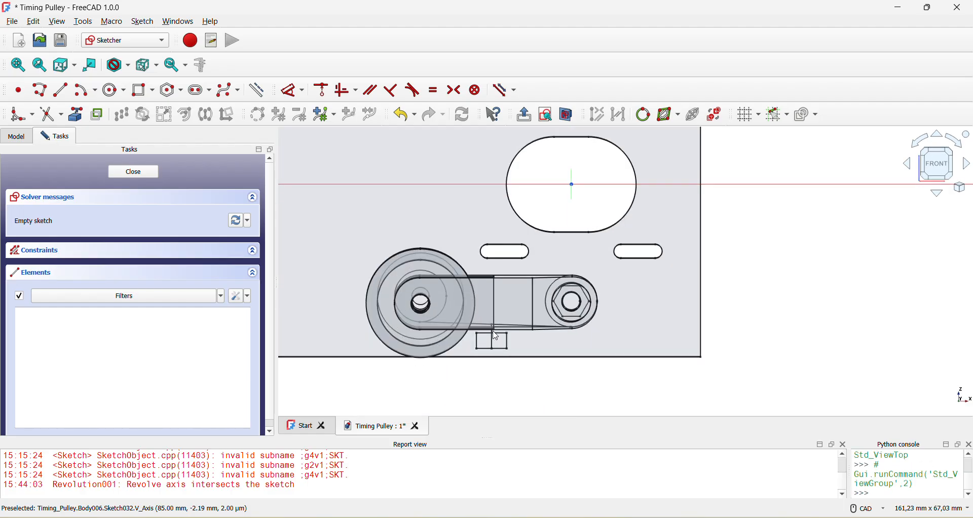
key("2")
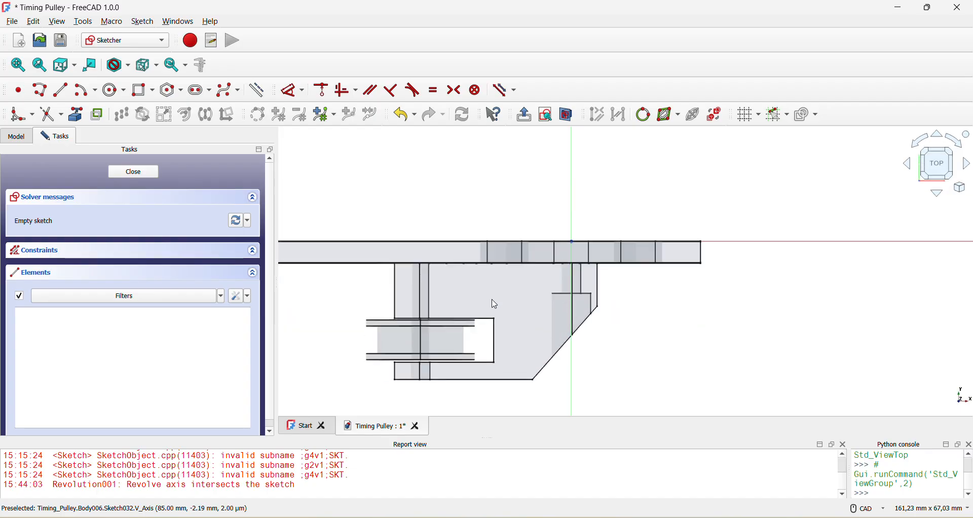
key("1")
key("2")
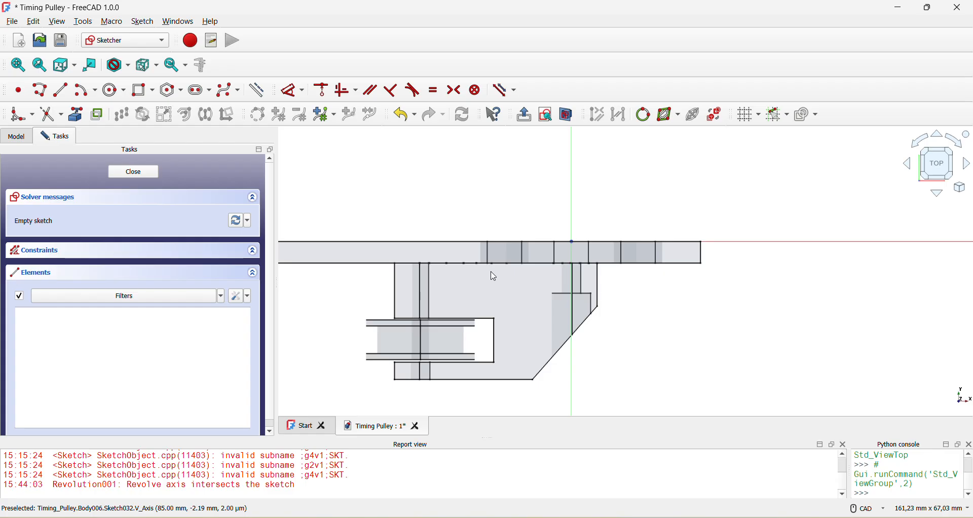
Sketch a hexagon centred at about (-20.7, -9.9) mm over the tensioner arm.
left_click(171, 89)
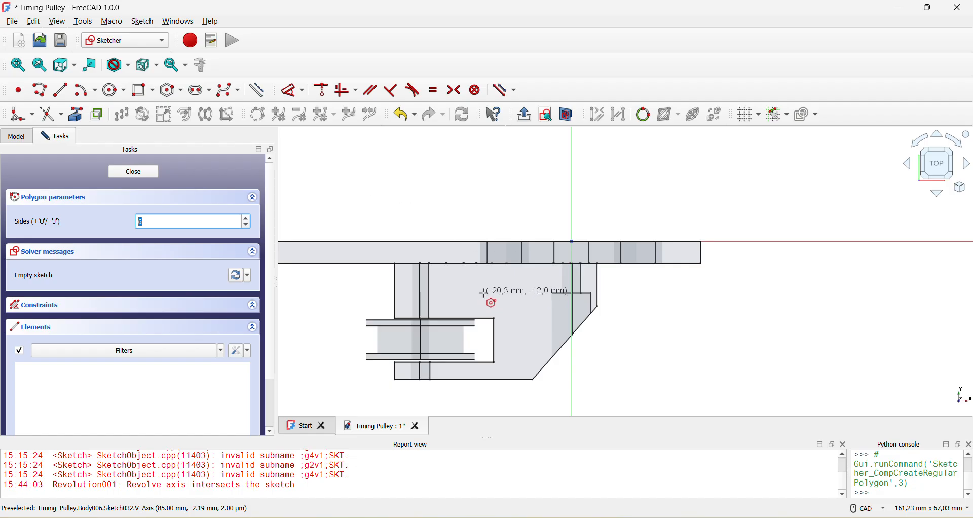
scroll(484, 291, "up", 3)
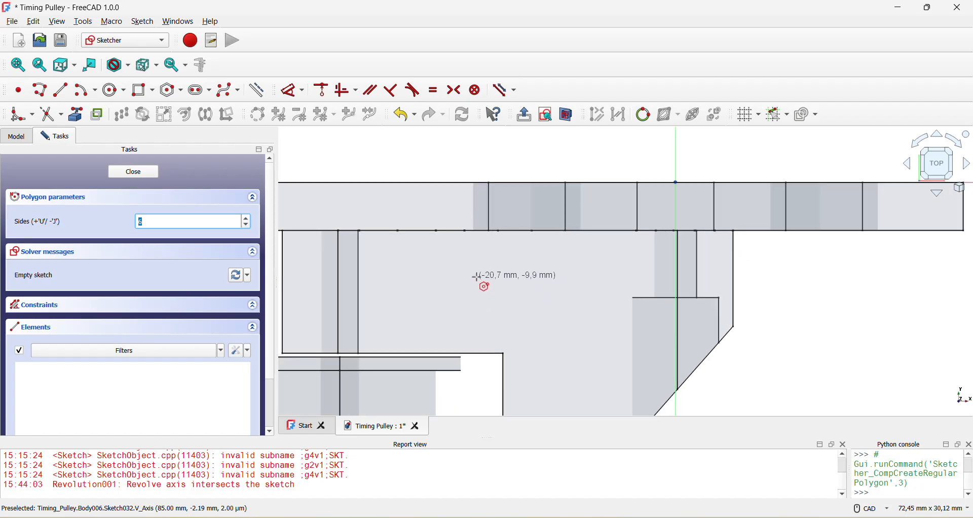
left_click(477, 277)
left_click(477, 310)
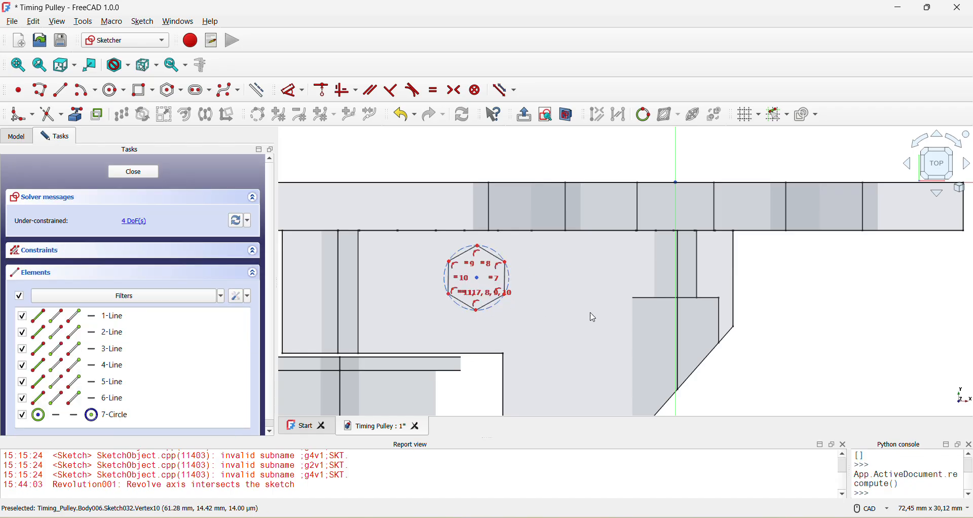
Set the new sketch's attachment offset in Z to -38 mm, checking its height from the front.
key("1")
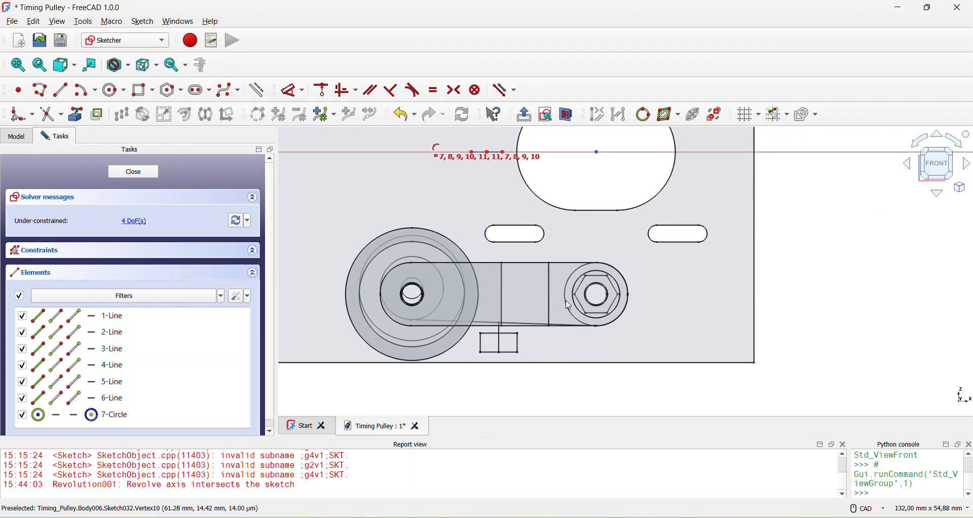
left_click(17, 138)
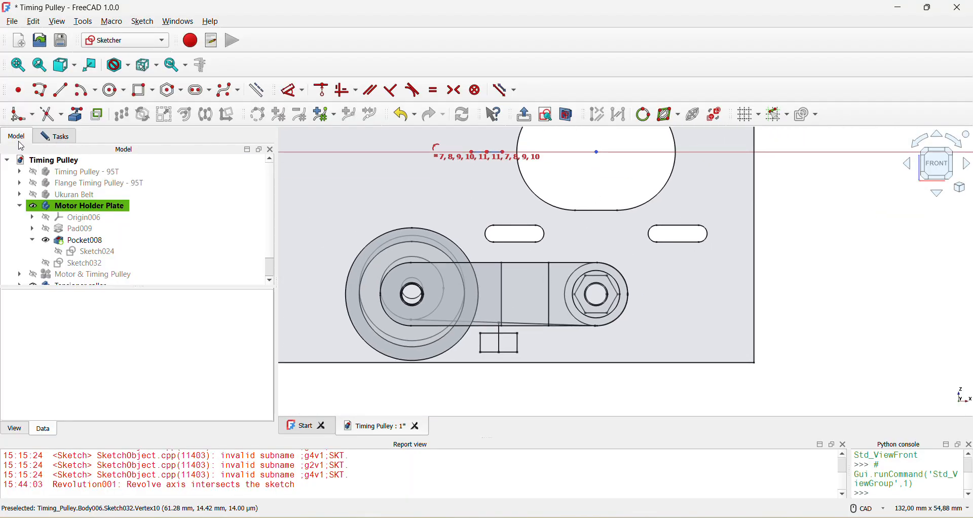
left_click(71, 264)
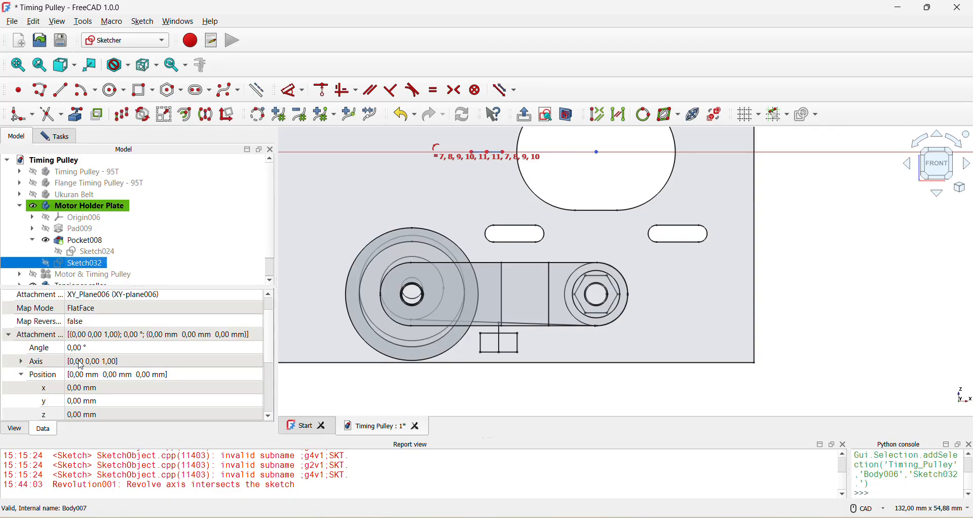
left_click(106, 413)
scroll(116, 411, "down", 11)
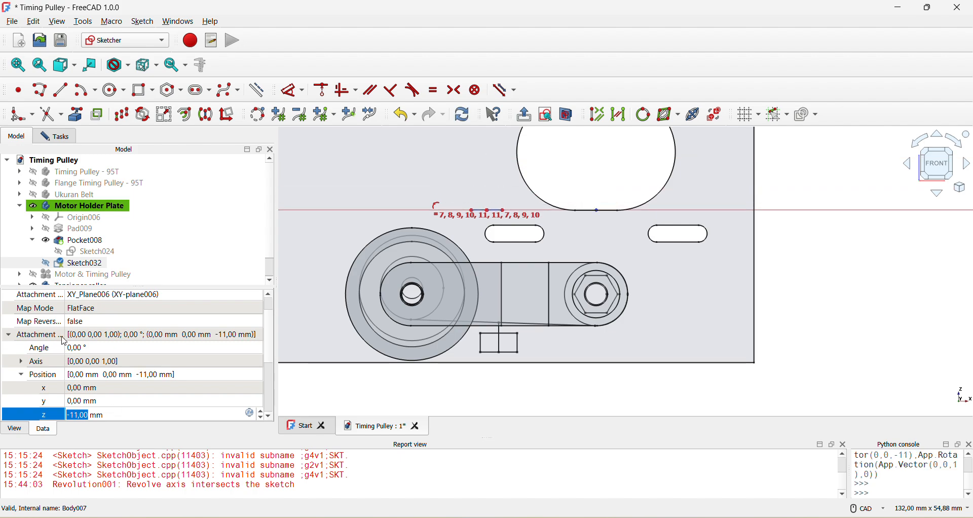
scroll(131, 411, "down", 20)
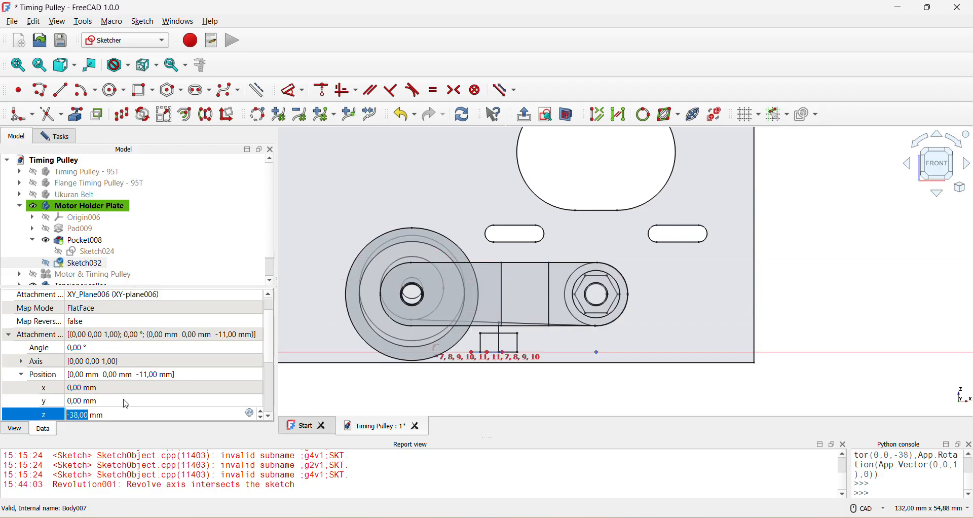
Set the sketch's attachment offset in X to -18.5 mm to centre it on the small rectangle below the arm.
left_click(126, 402)
left_click(131, 388)
scroll(132, 388, "down", 13)
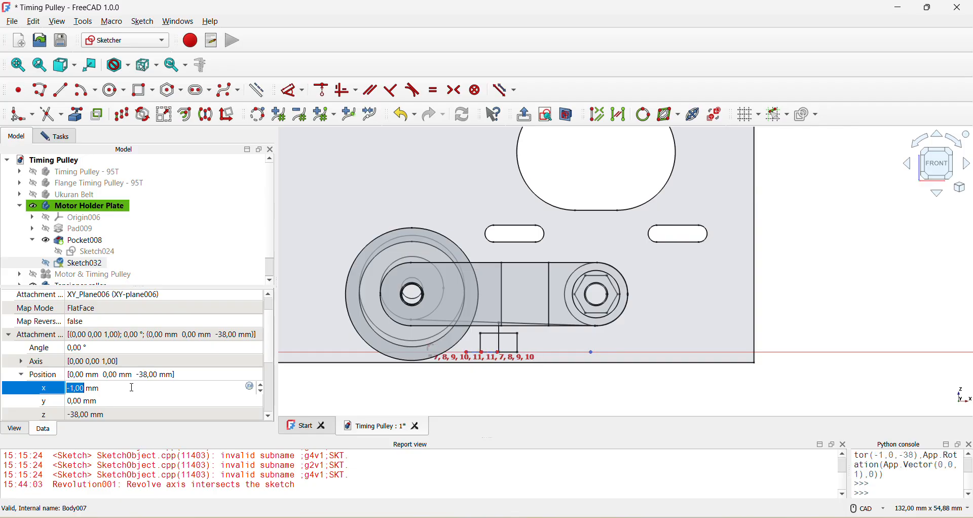
scroll(132, 388, "down", 5)
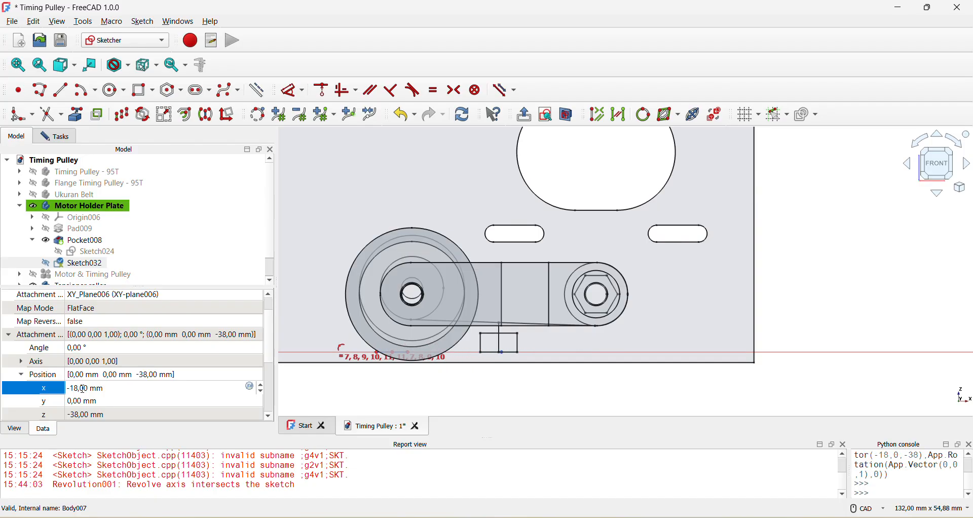
type("5")
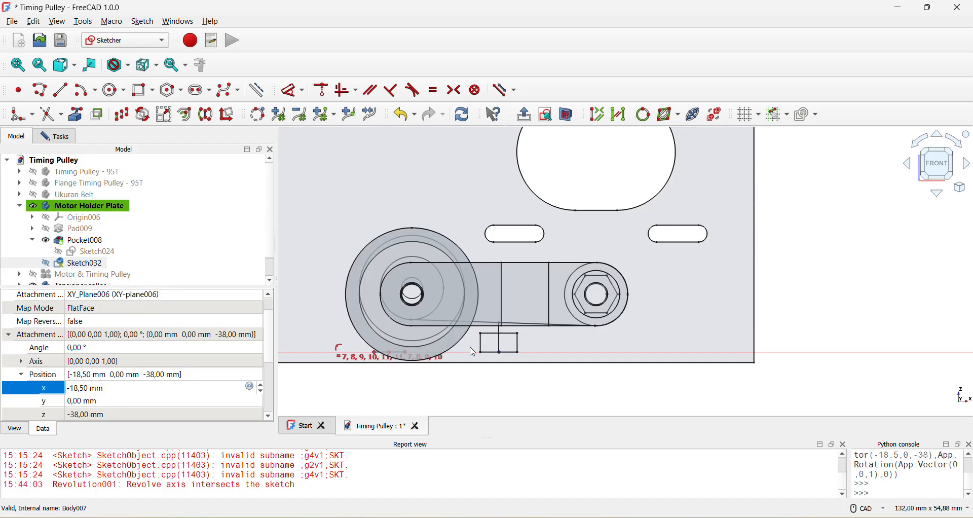
scroll(473, 353, "up", 10)
scroll(448, 365, "down", 5)
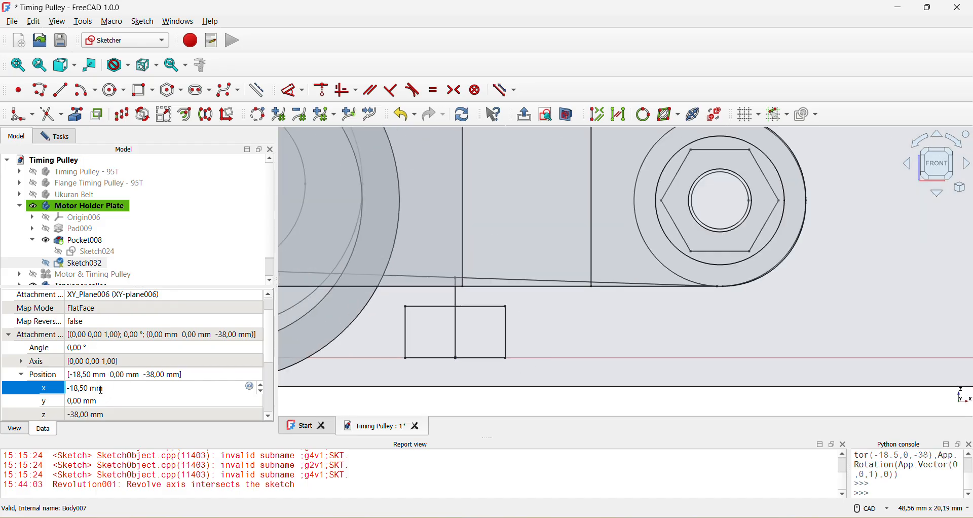
Delete the hexagon from the sketch in the top view.
left_click(110, 404)
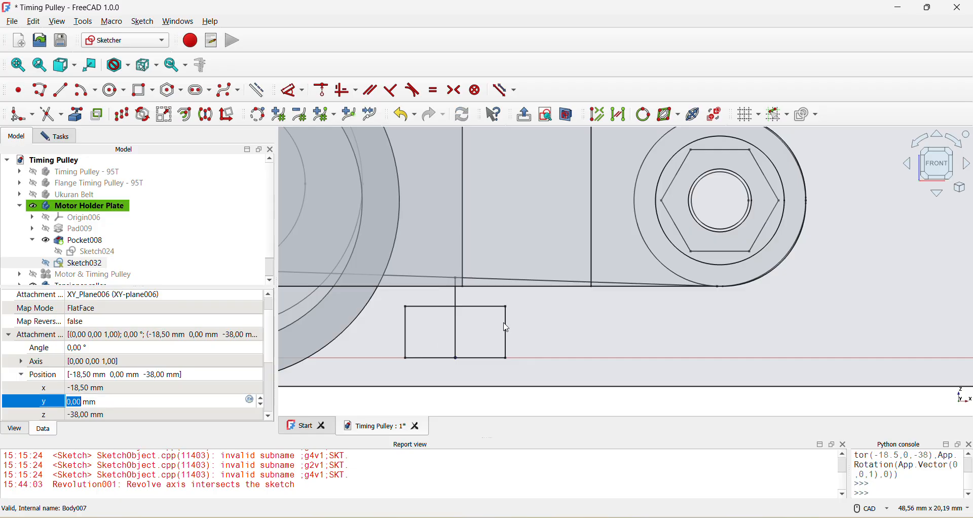
left_click(558, 310)
key("2")
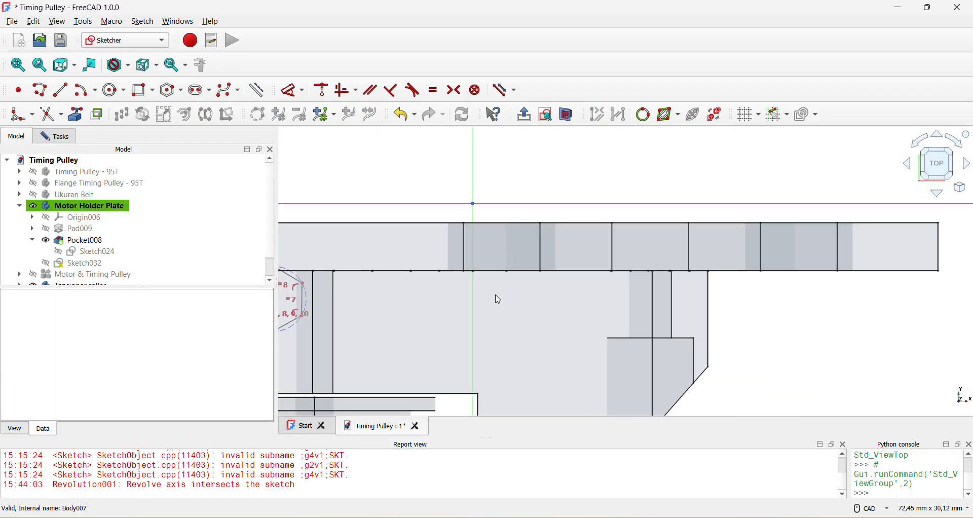
scroll(496, 295, "down", 2)
middle_click_drag(495, 295, 500, 231)
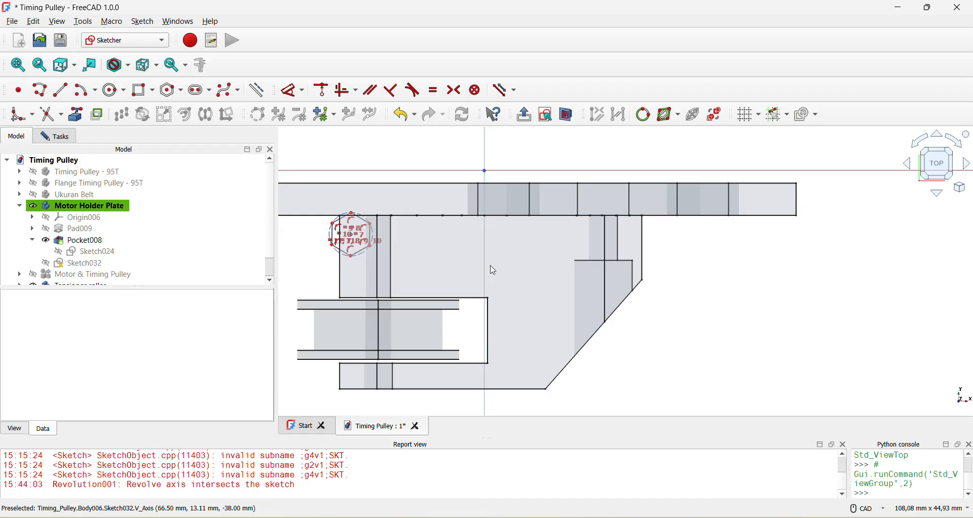
left_click(411, 299)
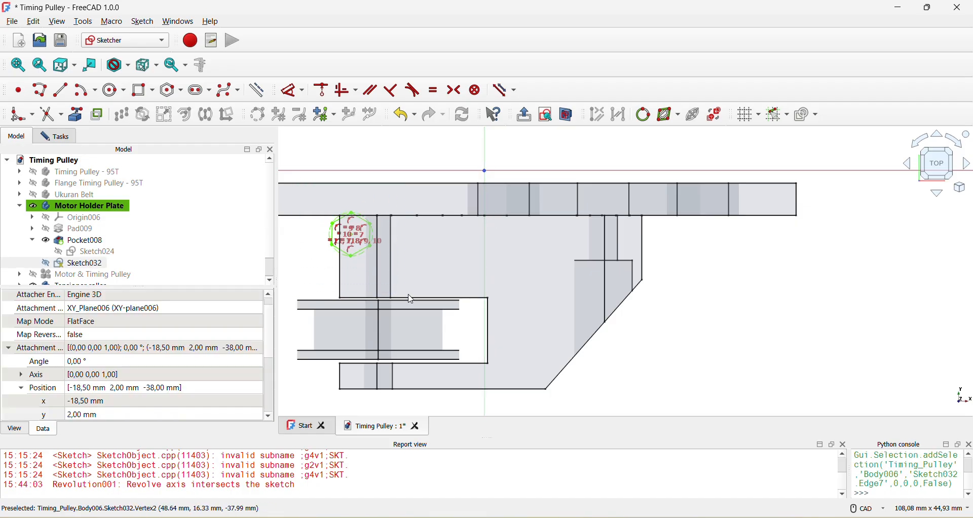
left_click(417, 293)
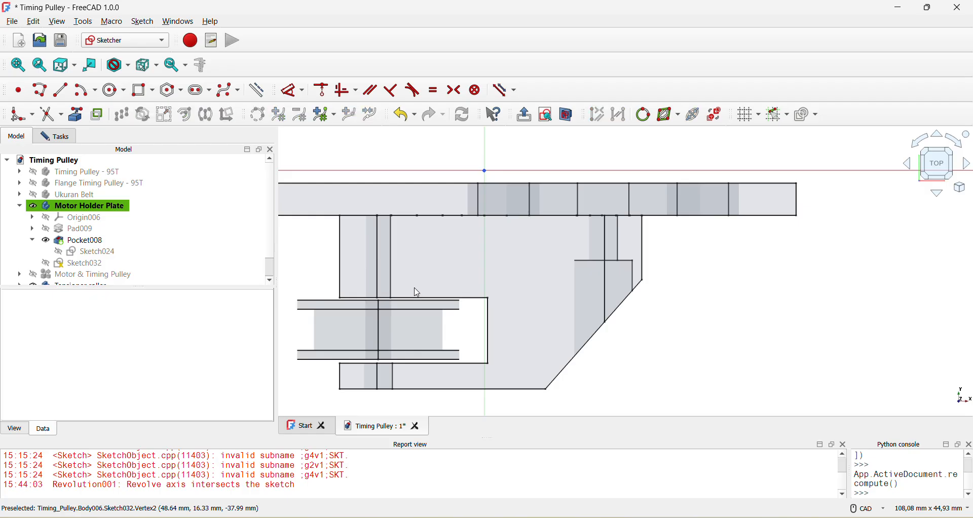
Try different Y attachment offsets for the sketch against the arm in the top view, ending at -17 mm.
left_click(86, 264)
left_click(123, 419)
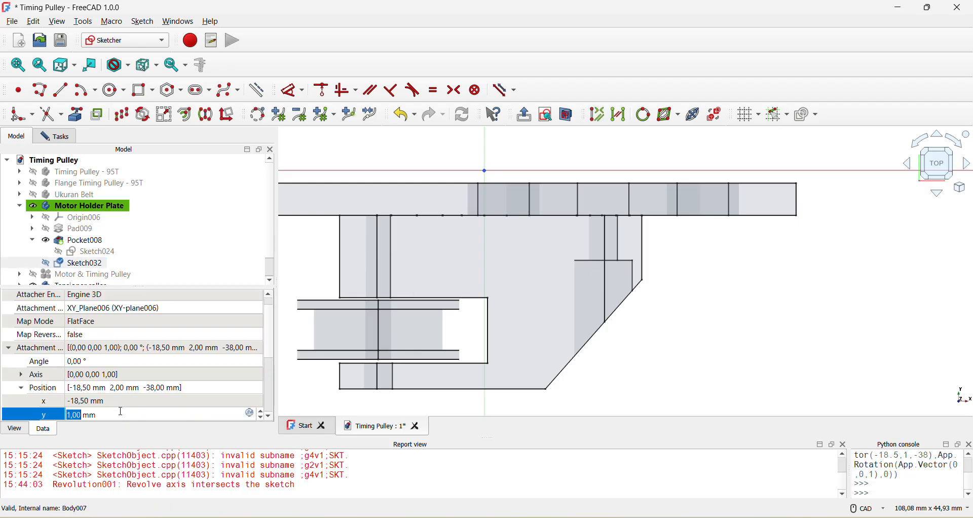
scroll(122, 416, "down", 7)
scroll(122, 413, "down", 1)
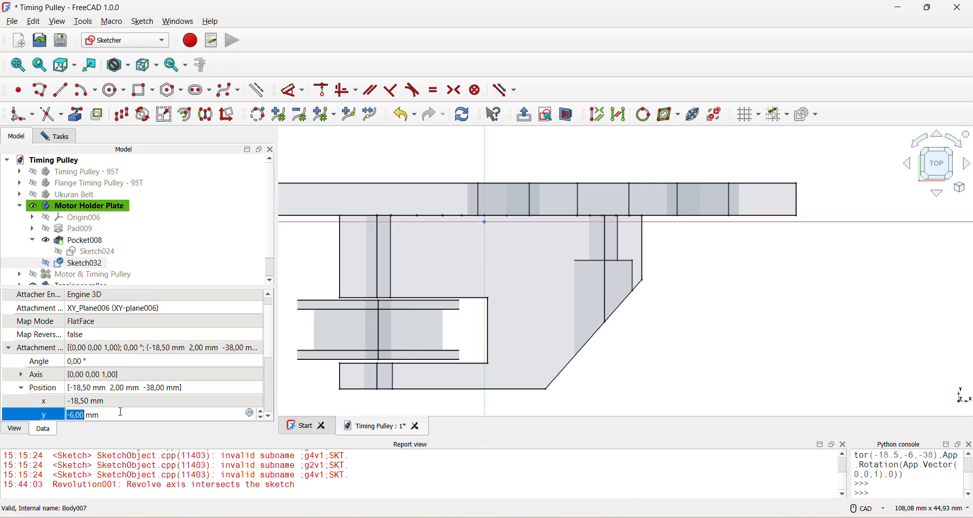
scroll(121, 412, "down", 12)
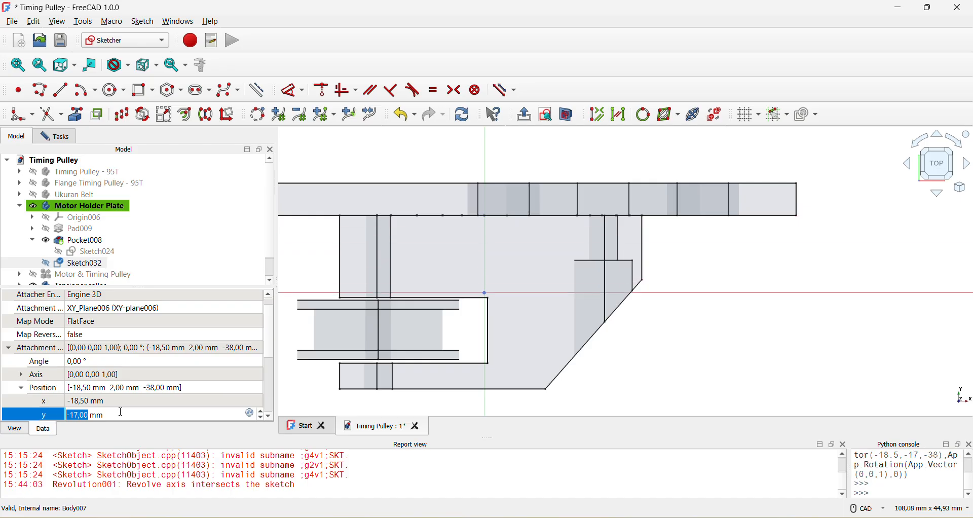
scroll(121, 412, "up", 6)
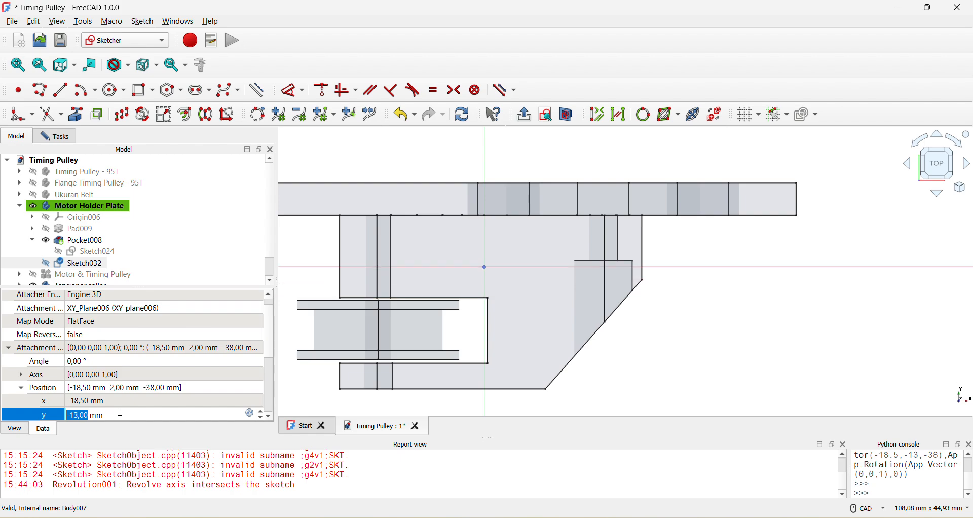
scroll(121, 413, "down", 1)
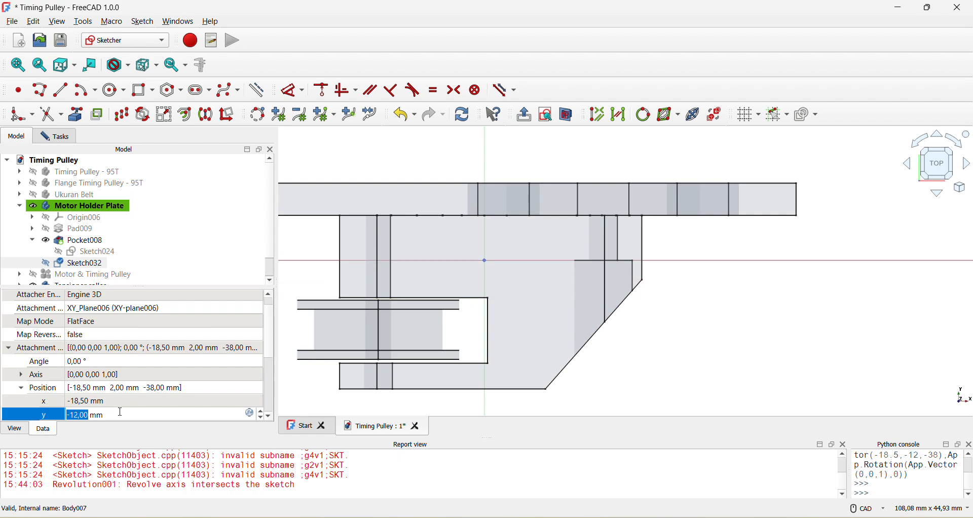
scroll(121, 412, "up", 12)
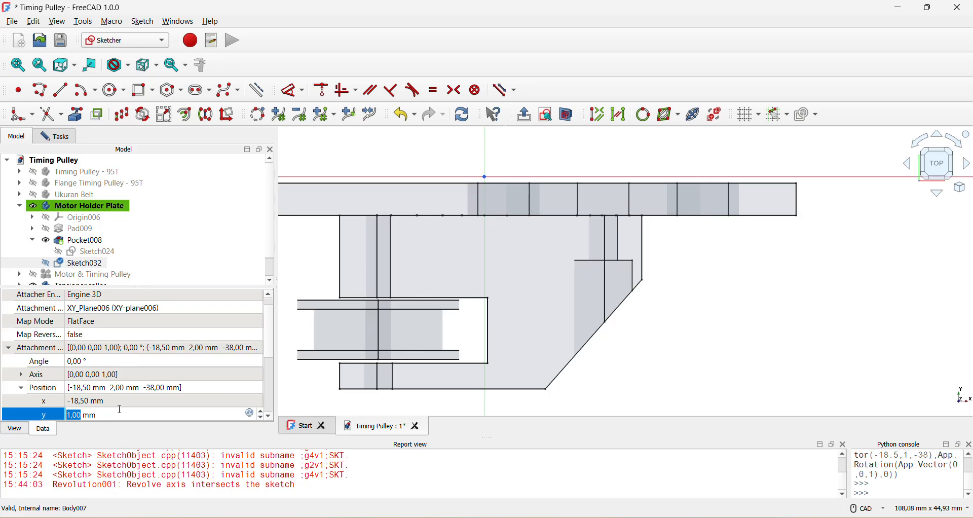
scroll(121, 410, "down", 12)
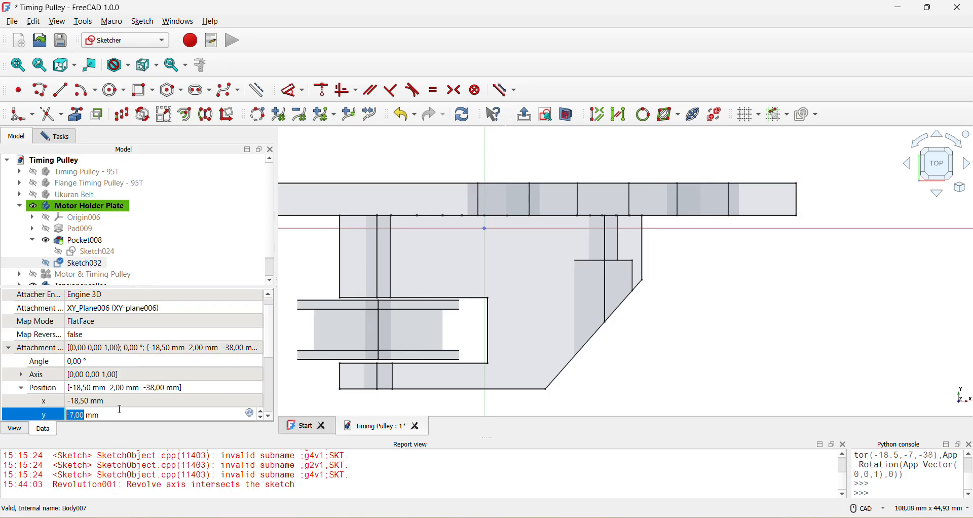
scroll(120, 409, "down", 5)
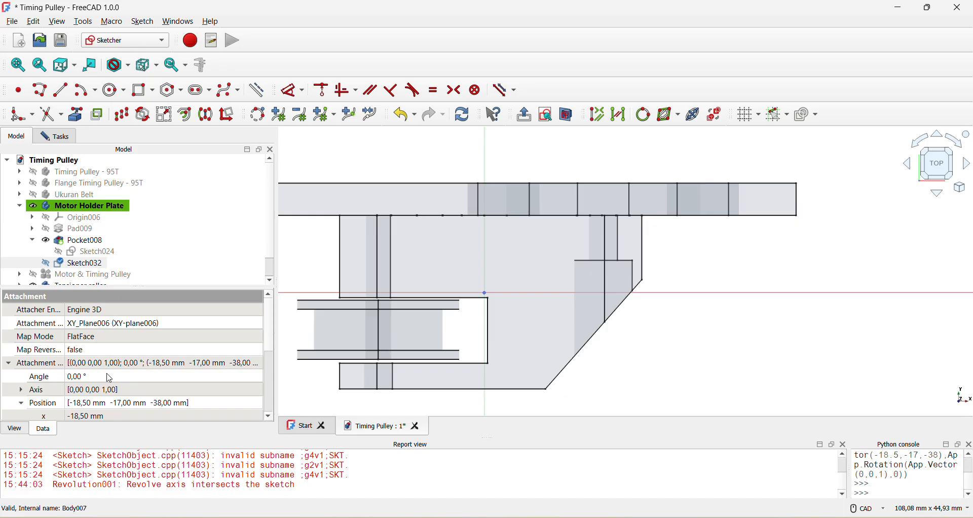
Set the sketch's attachment offset in Y to -5 mm, in line with the plate face that touches the arm.
scroll(60, 344, "down", 2)
left_click(93, 356)
scroll(94, 358, "up", 1)
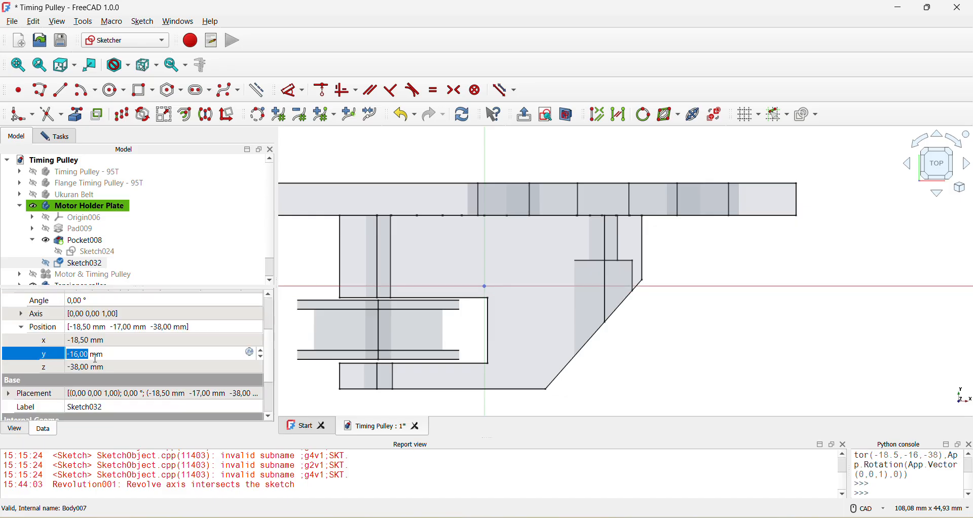
scroll(114, 353, "up", 5)
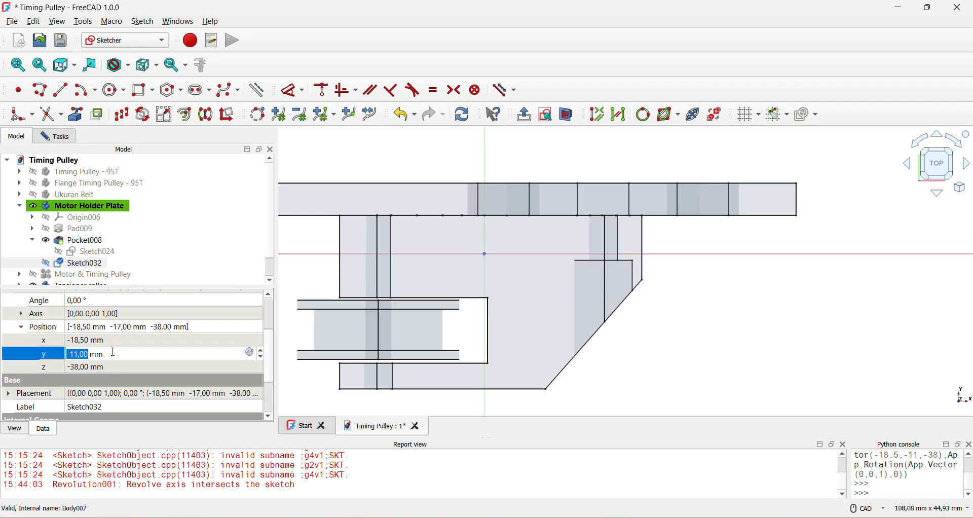
scroll(114, 353, "down", 1)
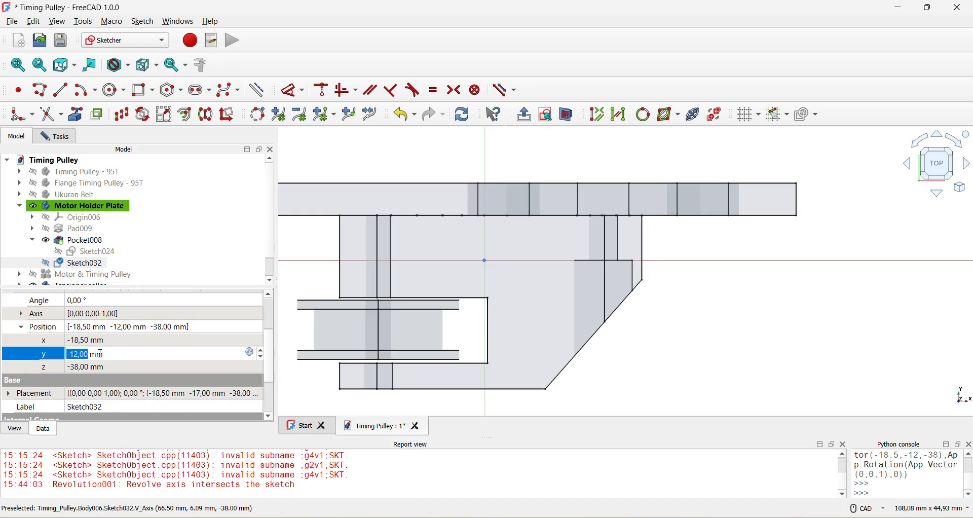
scroll(101, 353, "up", 7)
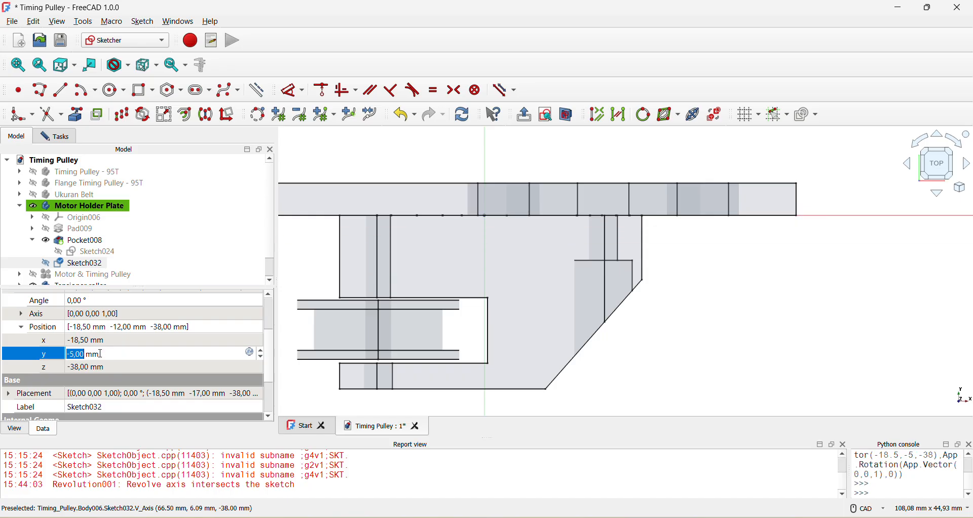
Try a Y attachment offset of -18 mm for the sketch against the roller slot edge in the top view.
scroll(100, 354, "down", 12)
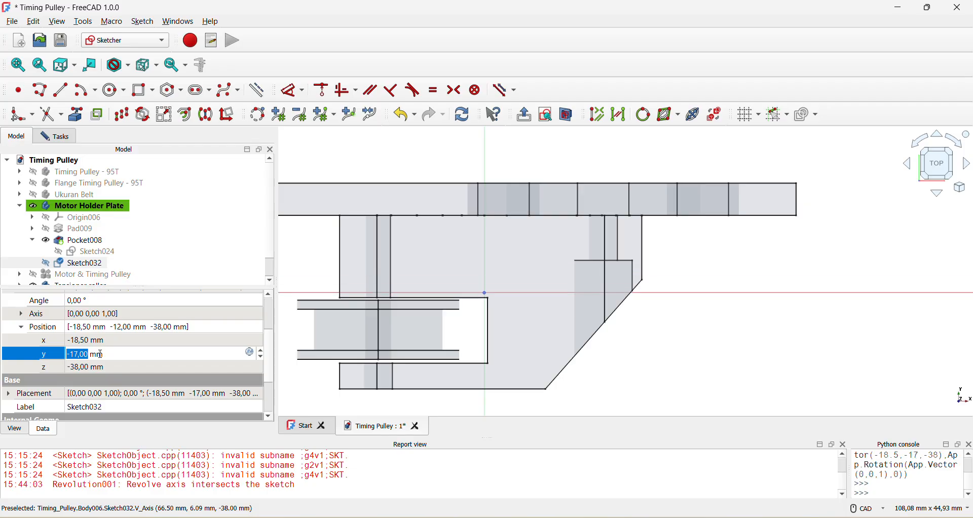
scroll(101, 353, "down", 1)
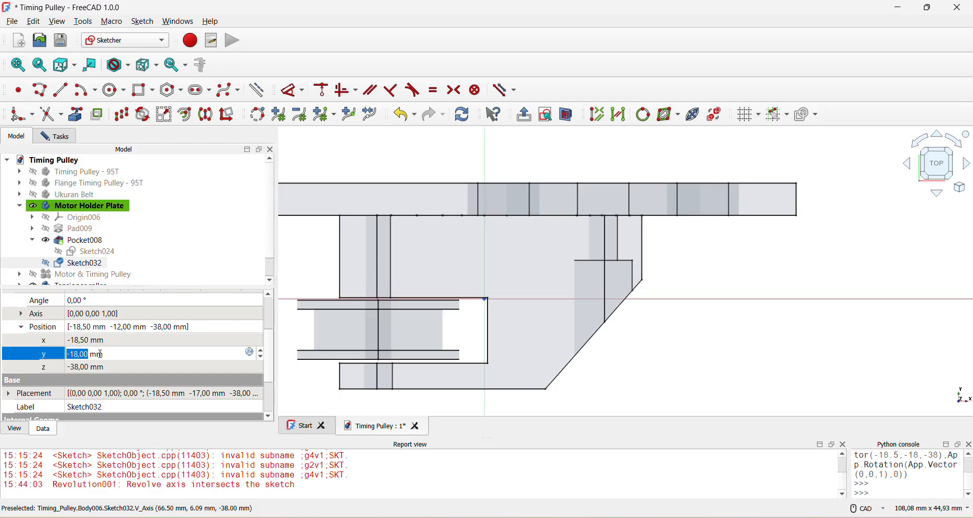
scroll(100, 354, "up", 1)
scroll(100, 354, "down", 1)
left_click(417, 22)
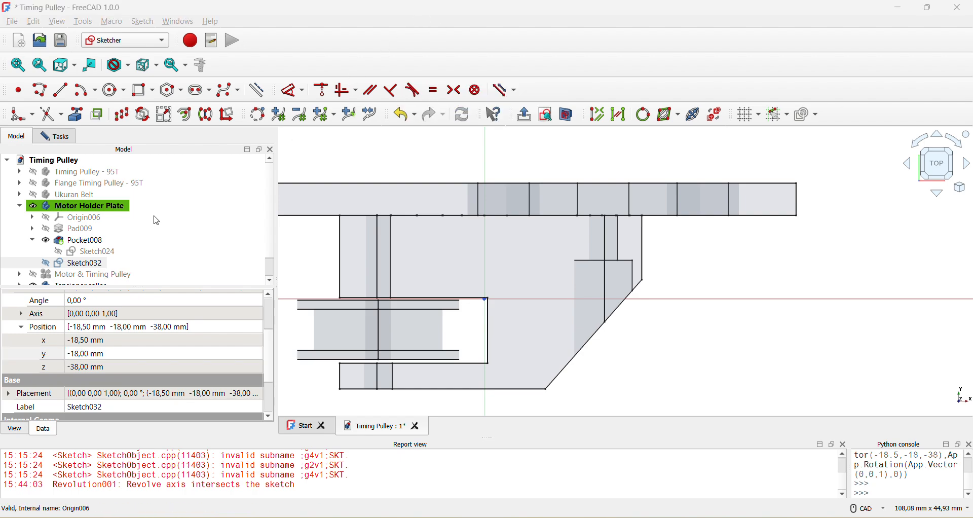
Set the sketch's attachment offset in Y to -11 mm, between the plate face and the roller slot.
left_click(136, 354)
scroll(136, 352, "up", 6)
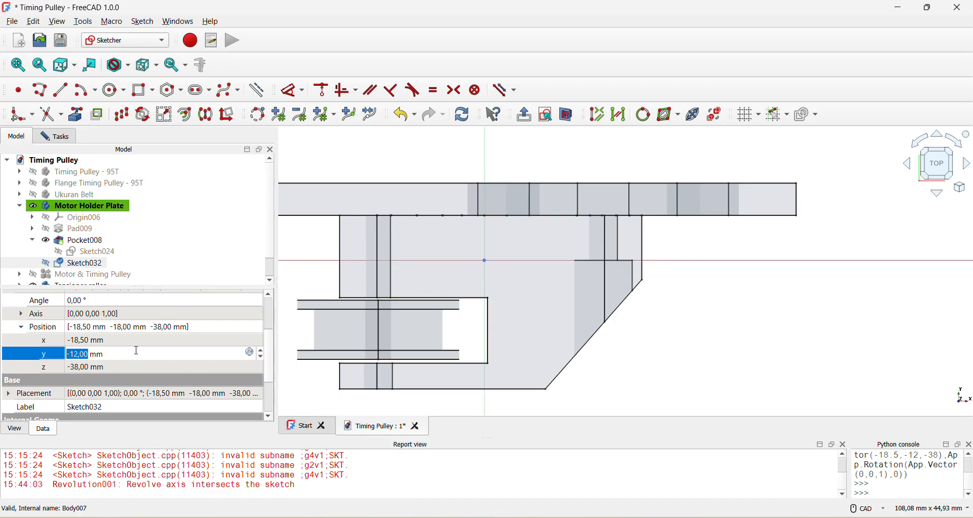
scroll(137, 351, "up", 1)
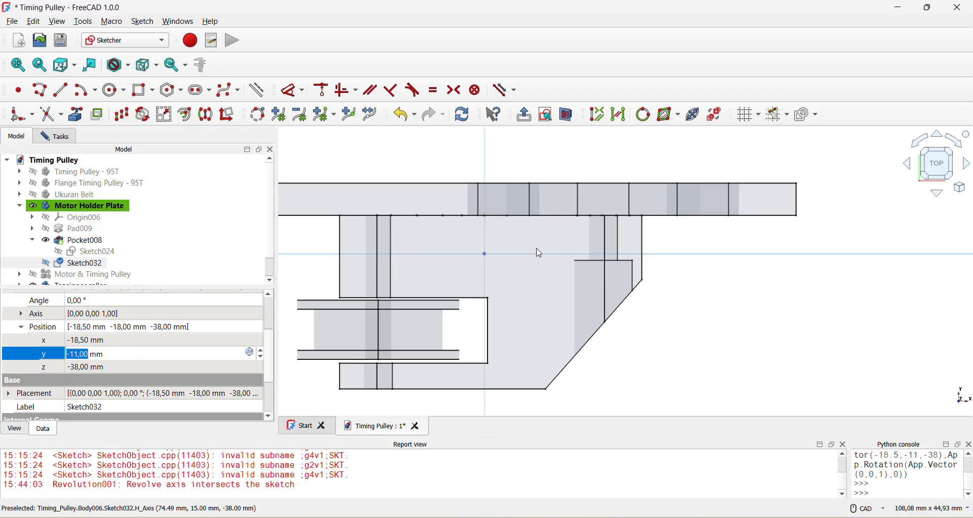
Draw a hexagon centred on the sketch origin with a radius of about 5.4 mm and one corner on the horizontal axis.
scroll(512, 250, "up", 2)
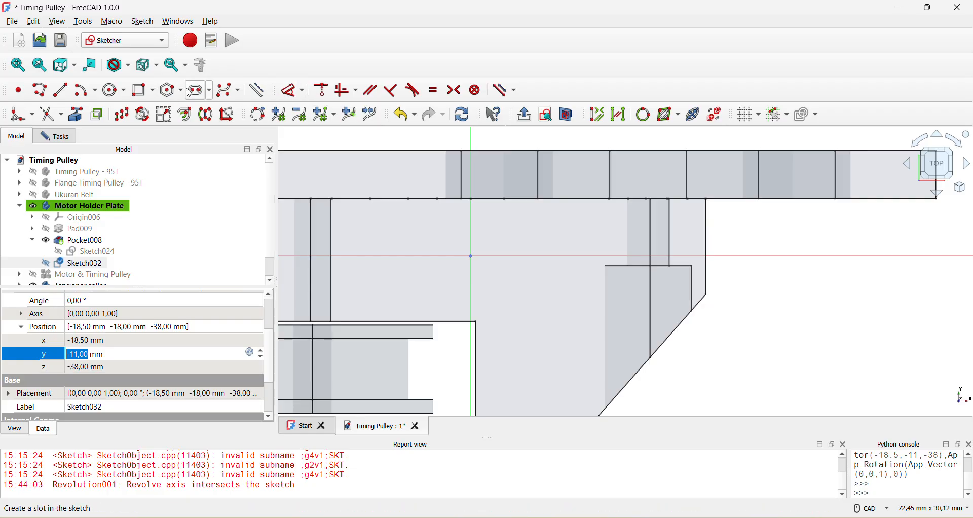
left_click(171, 90)
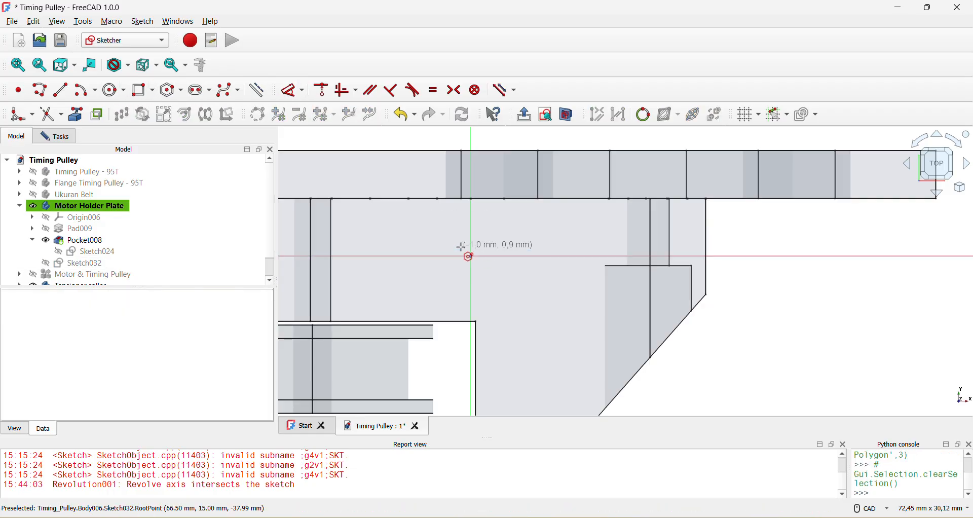
left_click(471, 256)
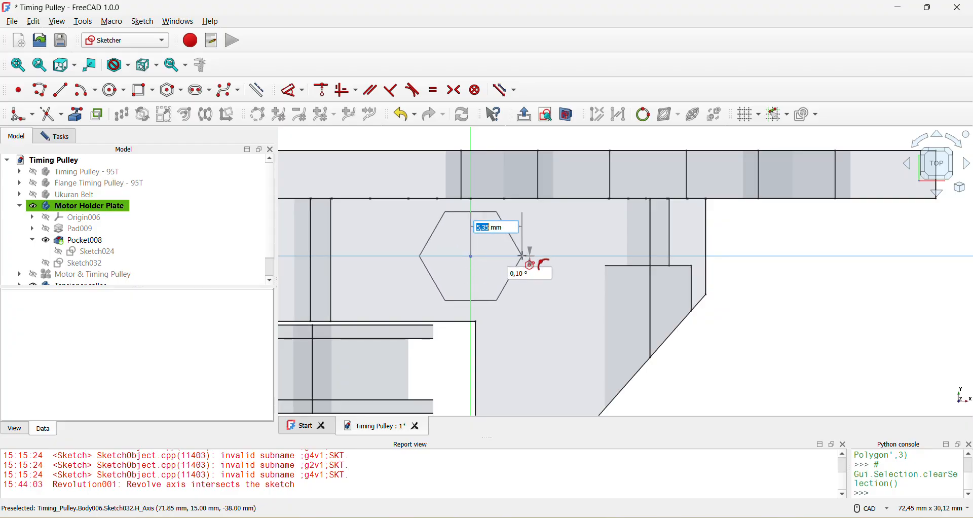
left_click(522, 255)
Constrain the vertical distance between the hexagon's horizontal edges to 7.1 mm.
left_click(498, 301)
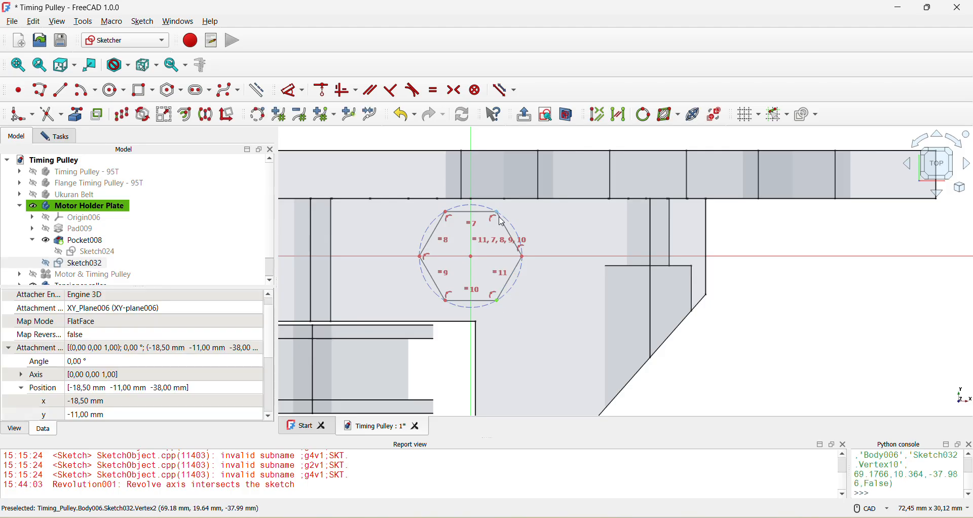
left_click(292, 90)
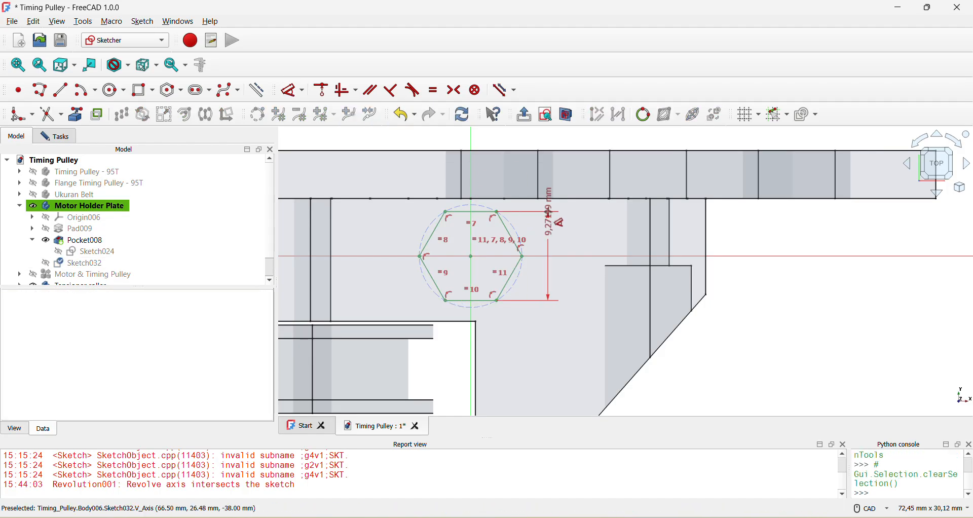
left_click(554, 225)
type("7,1")
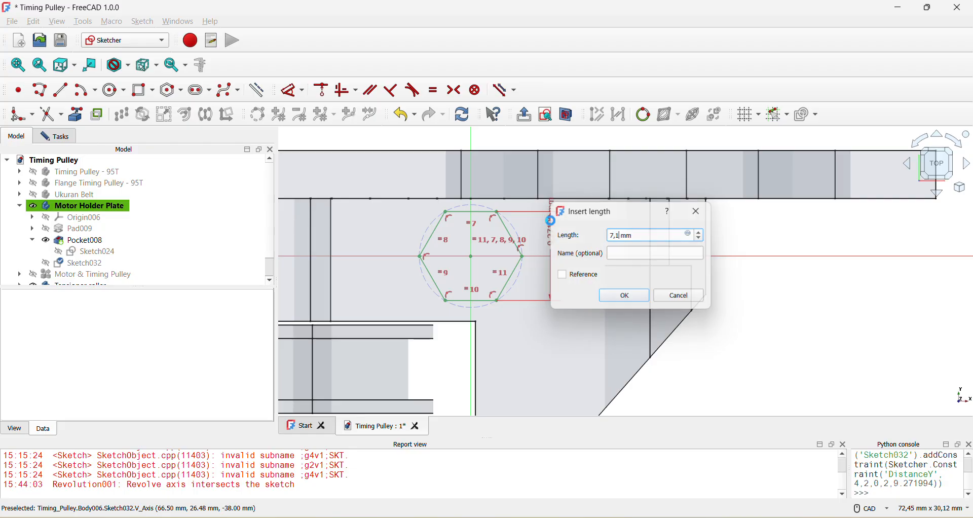
key("Return")
Draw two-segment polylines from the hexagon's side corners to its lower corners, squaring off both lower slants.
scroll(421, 251, "up", 4)
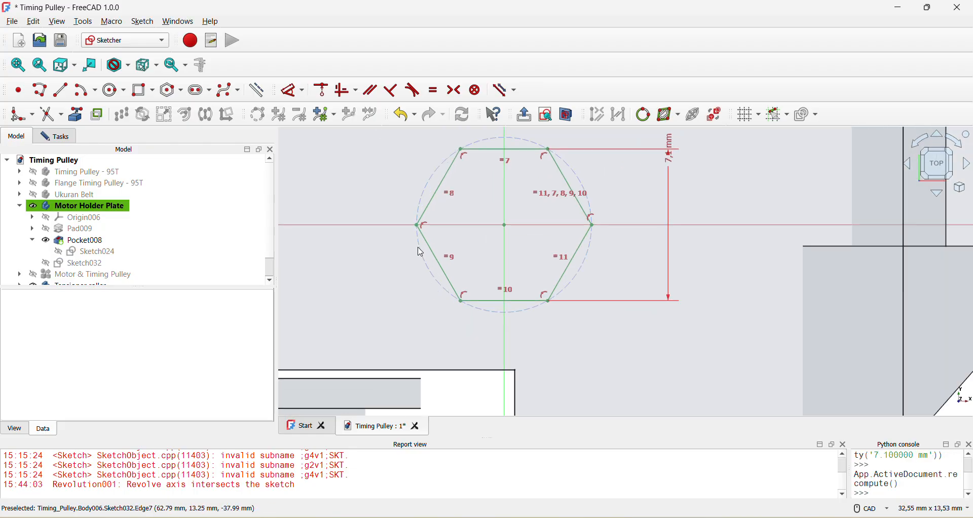
left_click(40, 90)
left_click(417, 225)
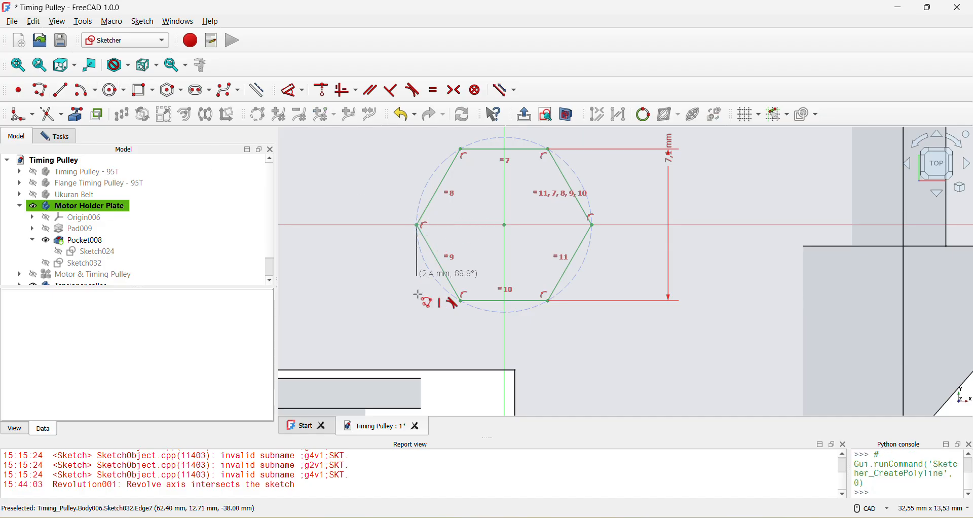
left_click(417, 297)
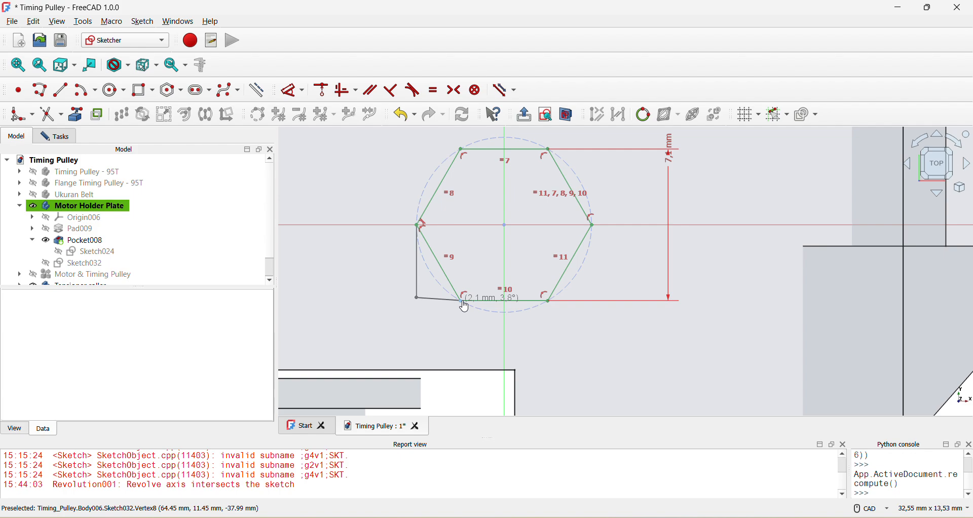
left_click(460, 300)
right_click(564, 308)
left_click(550, 301)
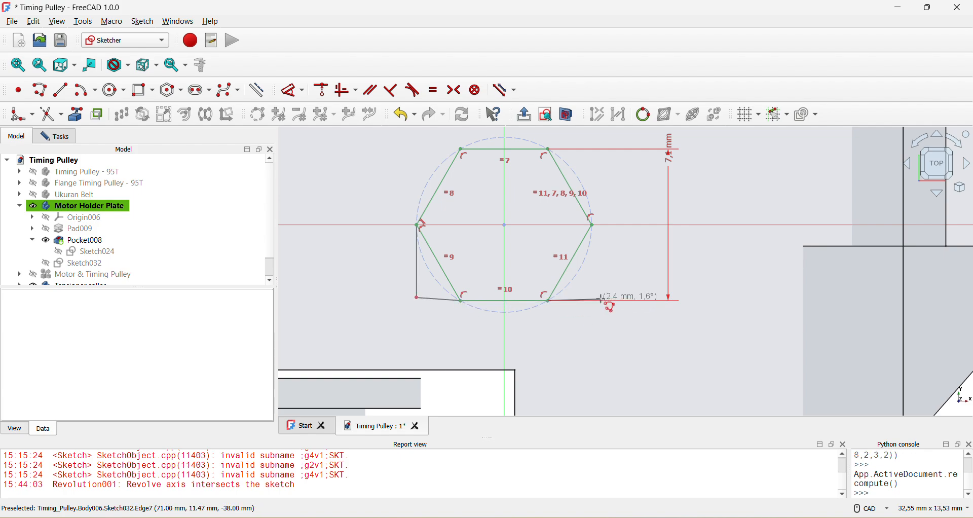
left_click(601, 301)
left_click(594, 226)
right_click(622, 248)
right_click(622, 247)
Constrain the right added side line vertical and the left added bottom line horizontal.
left_click(597, 273)
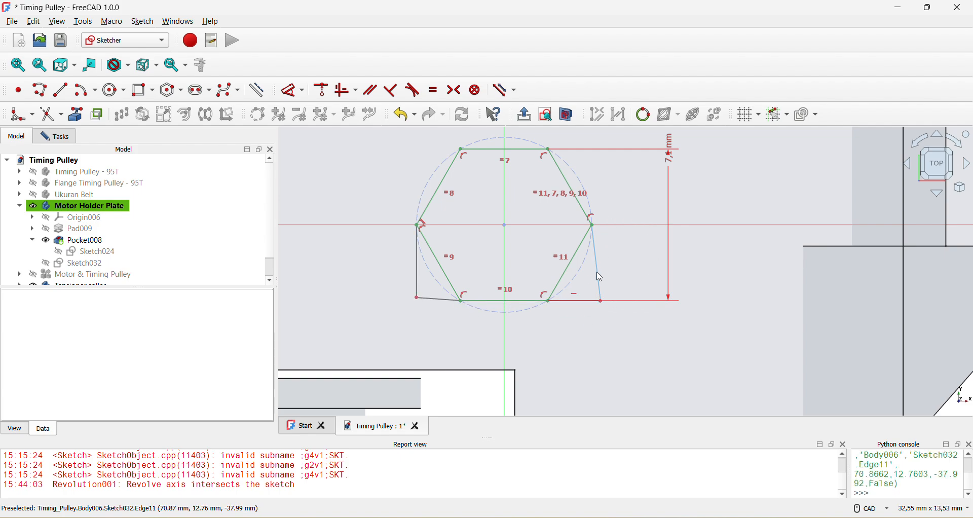
key("v")
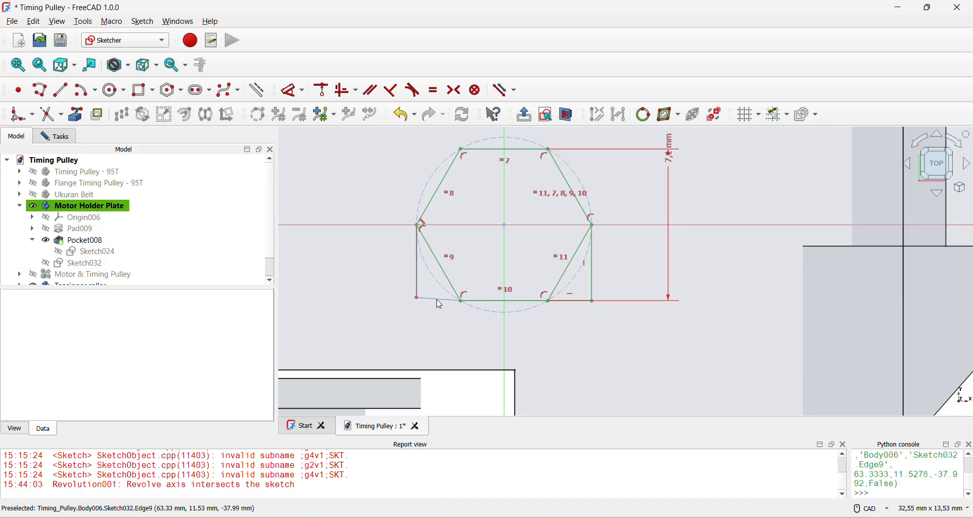
left_click(434, 299)
key("h")
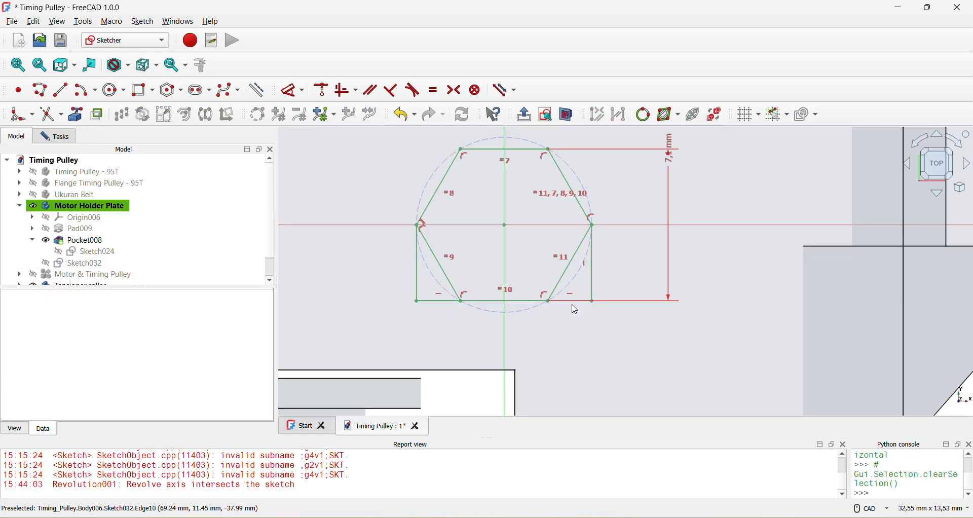
Try to delete the hexagon's two lower slanted edges, leaving the squared-off outline.
left_click(445, 268)
key("Delete")
left_click(567, 266)
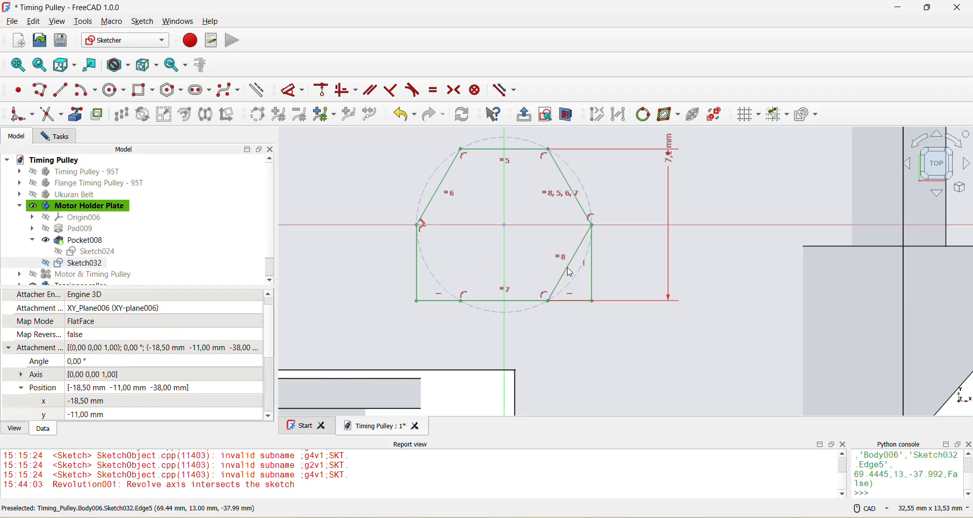
key("Delete")
scroll(582, 369, "down", 5)
scroll(582, 368, "up", 5)
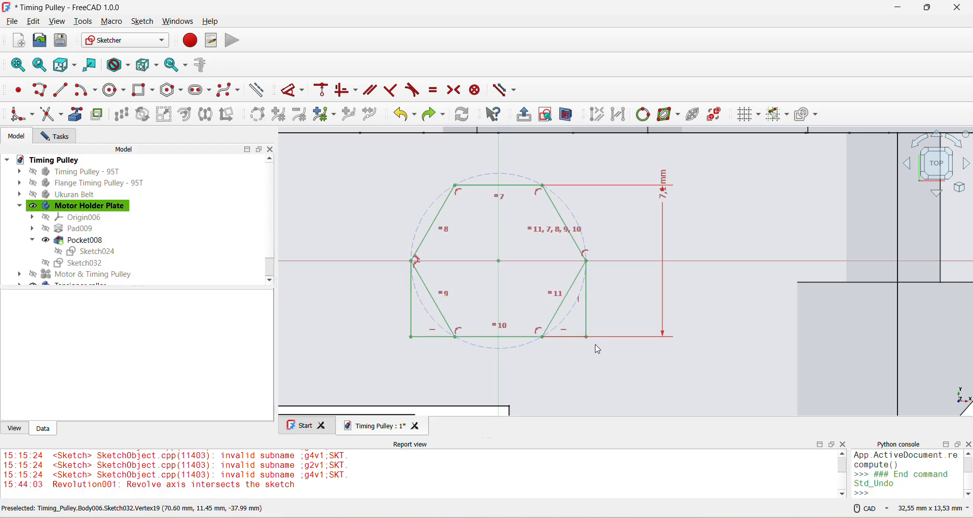
Delete the four added corner lines around the hexagon's lower half.
left_click(580, 339)
key("Delete")
left_click(587, 314)
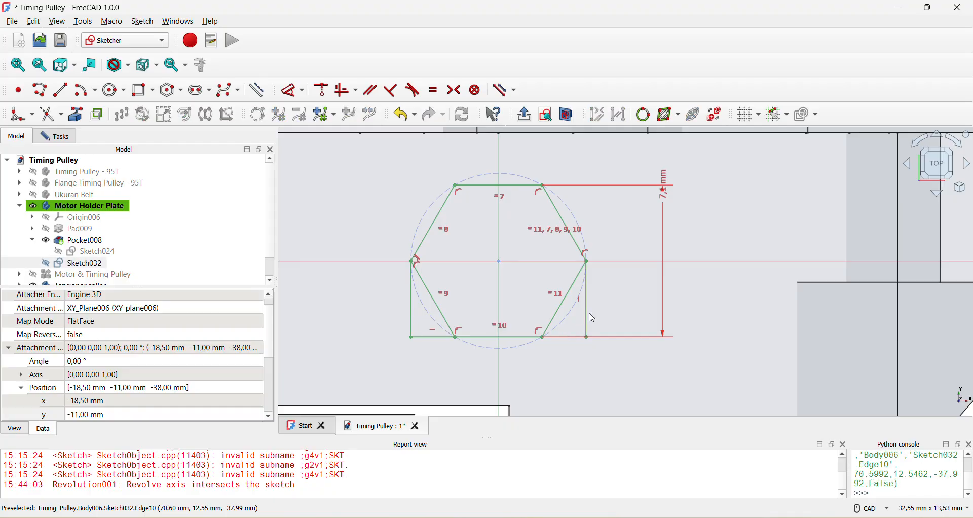
key("Delete")
left_click(427, 338)
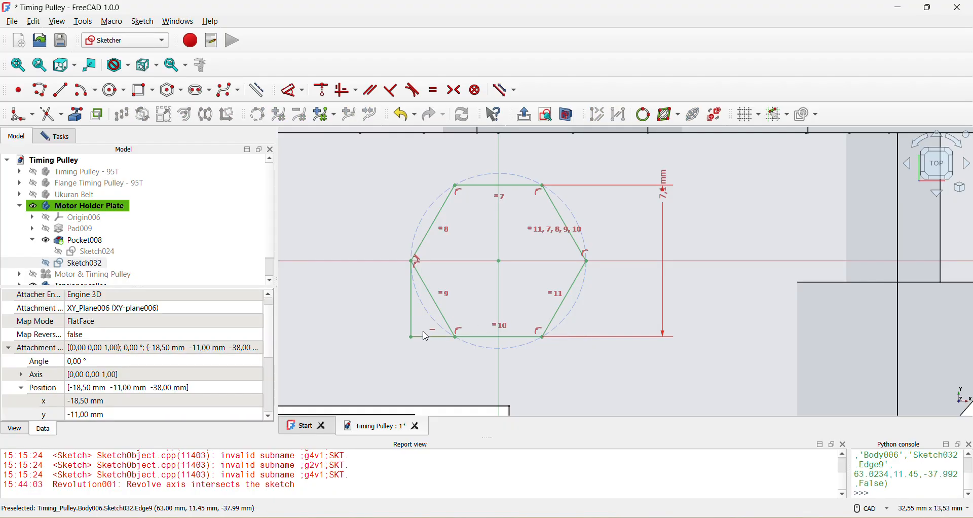
key("Delete")
left_click(412, 311)
key("Delete")
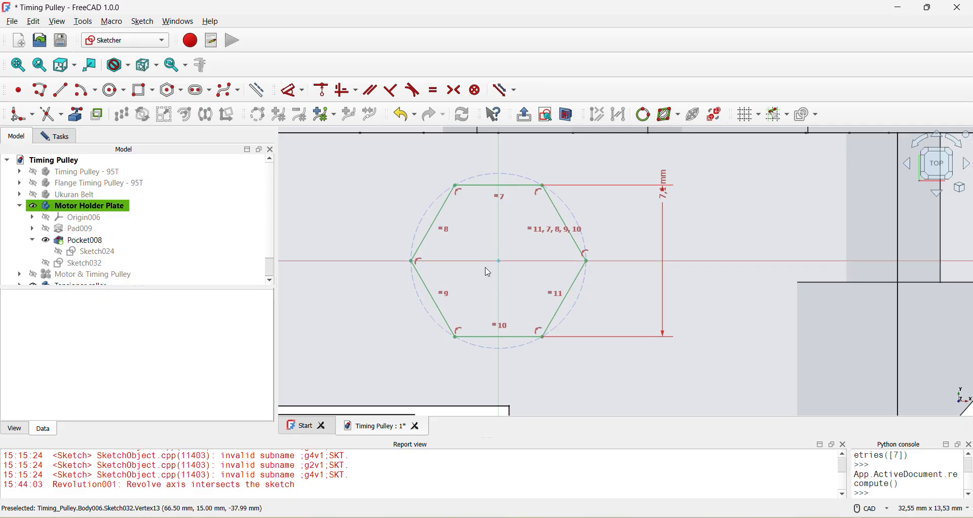
Close the hexagon sketch and check its placement relative to the tensioner arm from the front and top.
left_click(60, 138)
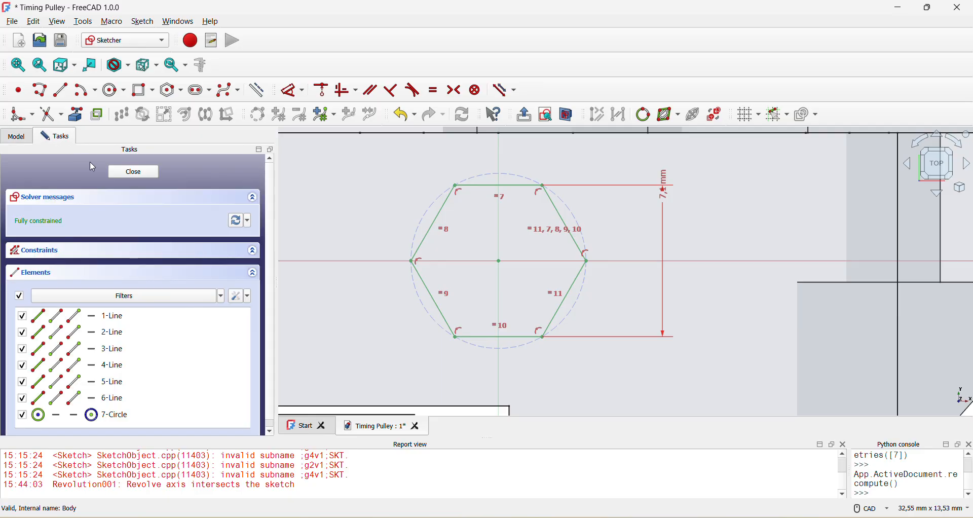
left_click(130, 172)
key("1")
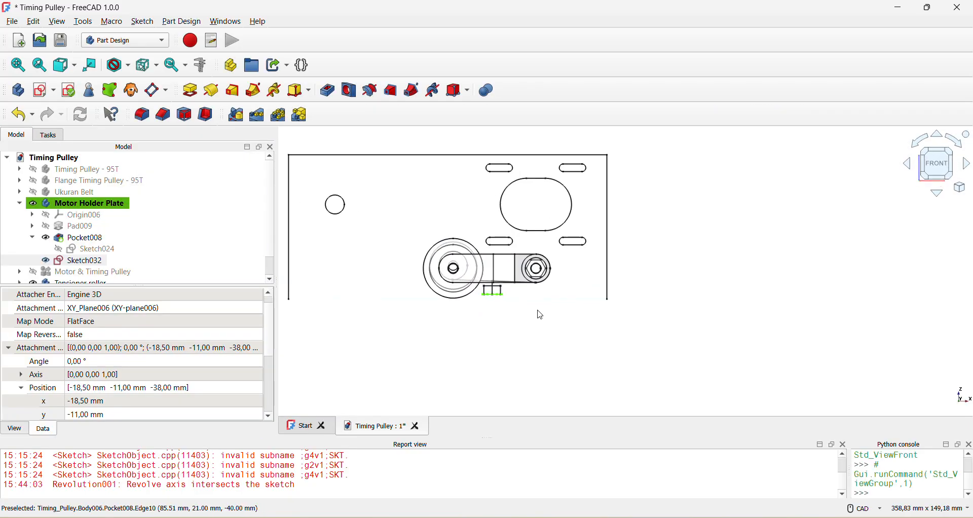
scroll(540, 315, "up", 5)
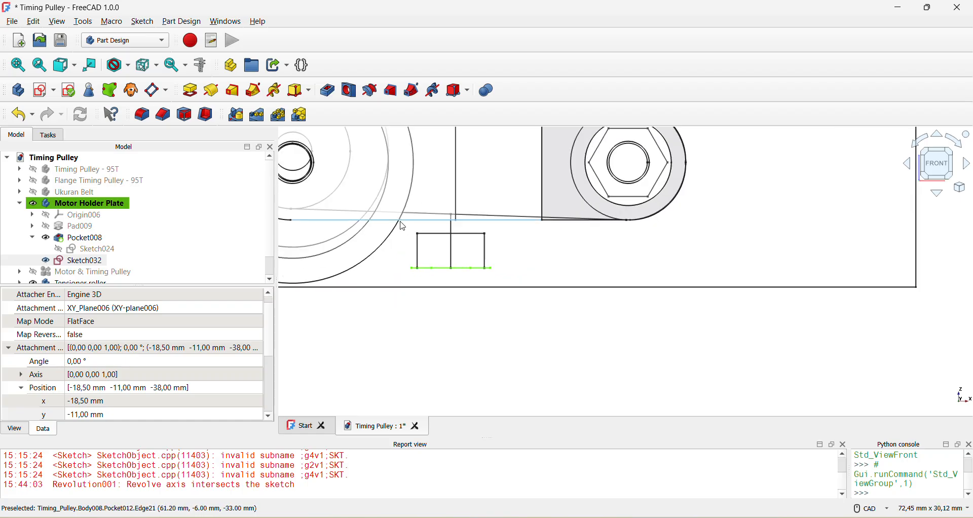
key("2")
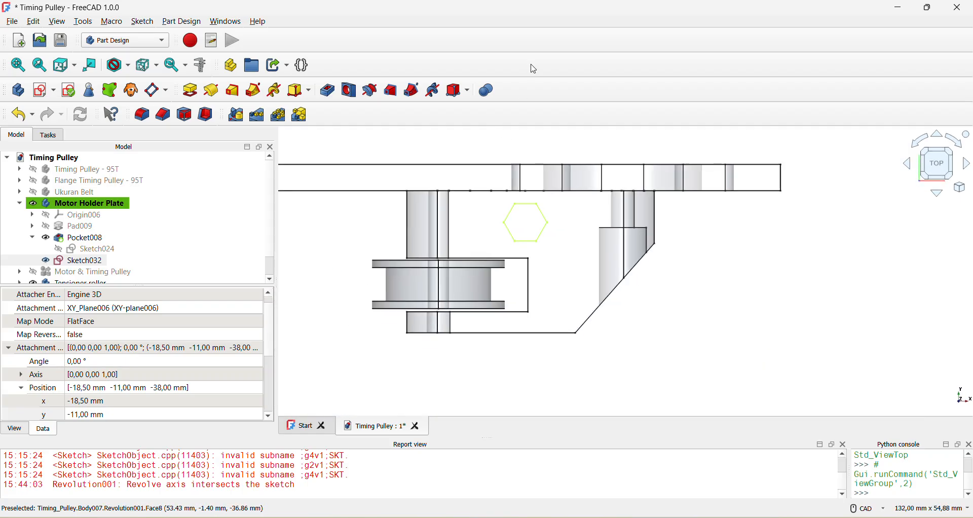
scroll(517, 252, "up", 3)
scroll(538, 208, "down", 2)
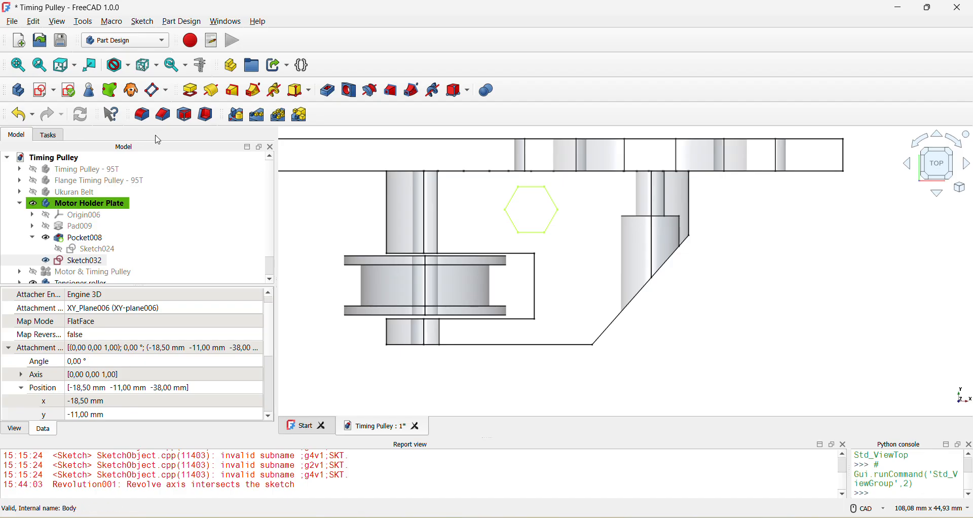
Create a sketch on the Motor Holder Plate's XZ plane and set its attachment offset in Z to 5 mm, on the plate face.
left_click(45, 87)
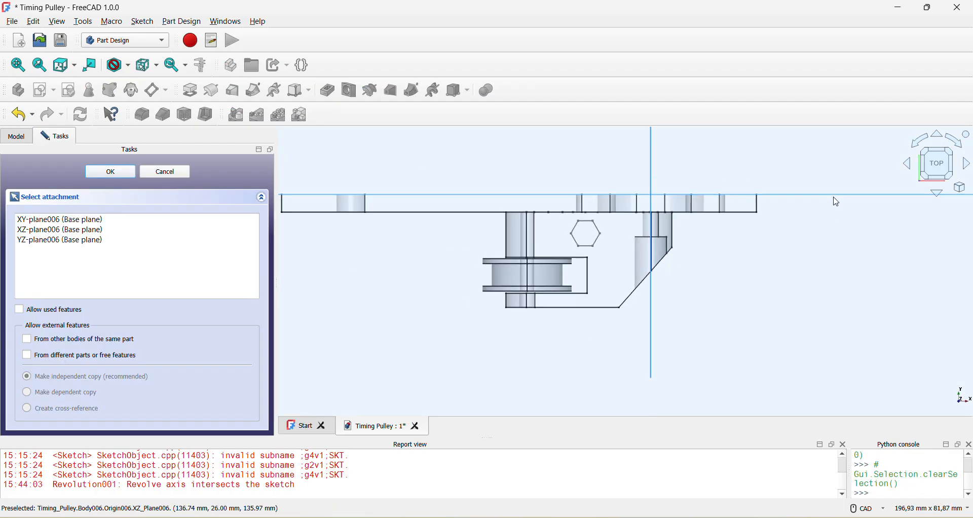
left_click(834, 194)
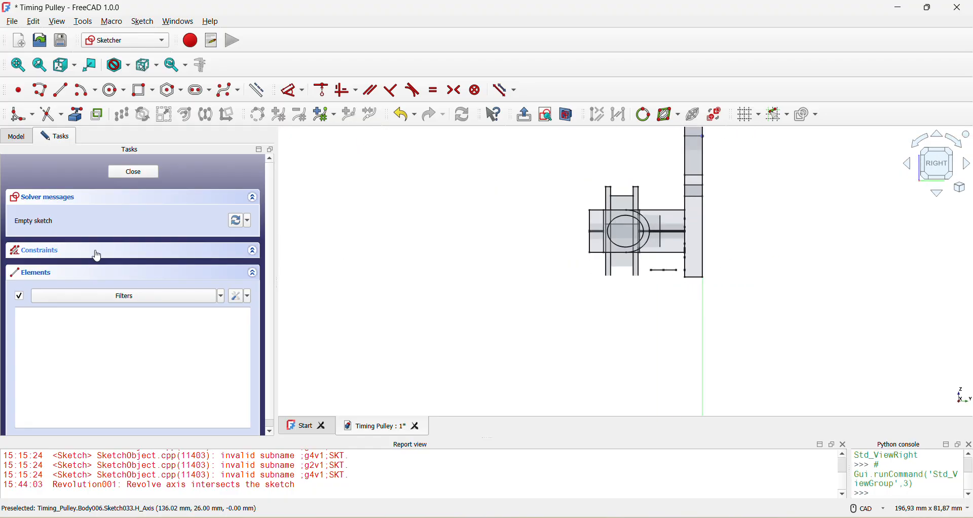
left_click(16, 137)
left_click(79, 277)
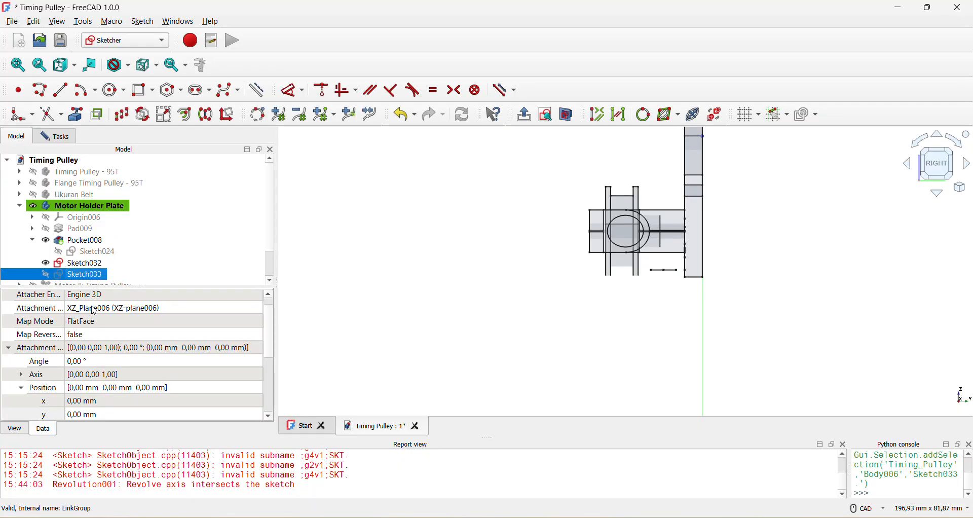
scroll(120, 400, "down", 1)
scroll(64, 358, "up", 2)
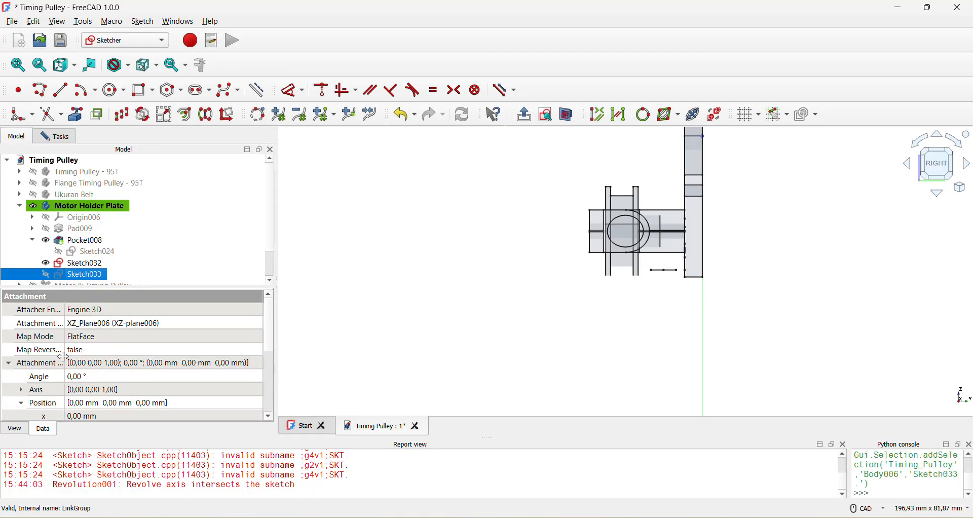
scroll(56, 366, "down", 4)
scroll(108, 375, "up", 2)
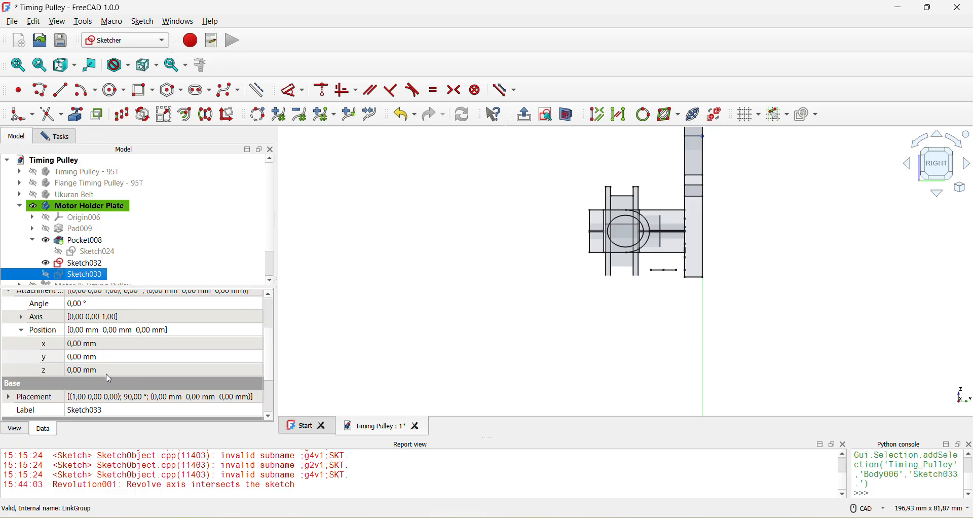
left_click(115, 367)
scroll(115, 368, "down", 2)
scroll(116, 369, "up", 7)
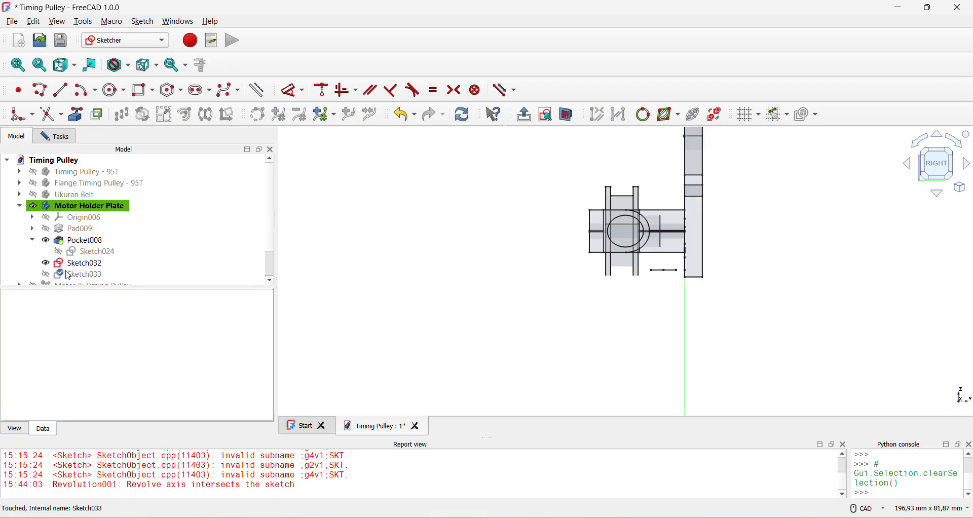
Open the new plate-face sketch and draw a rectangle about 12.7 by 5.7 mm around the nut outline, based at the plate's lower edge.
double_click(81, 273)
scroll(582, 243, "up", 4)
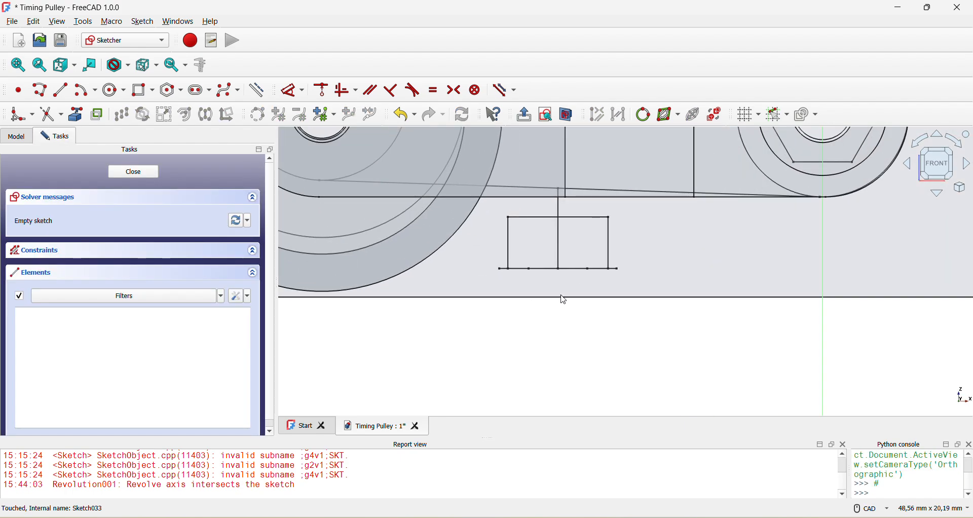
left_click(144, 91)
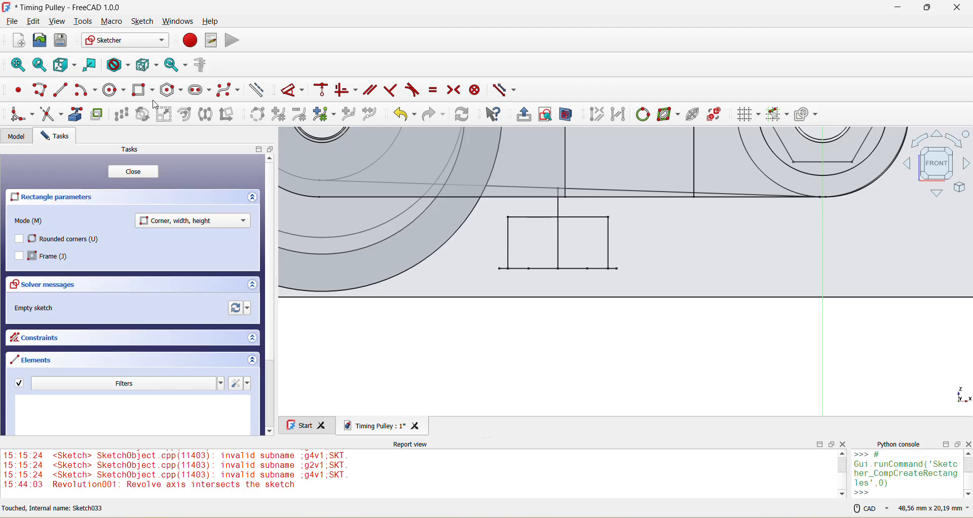
left_click(477, 298)
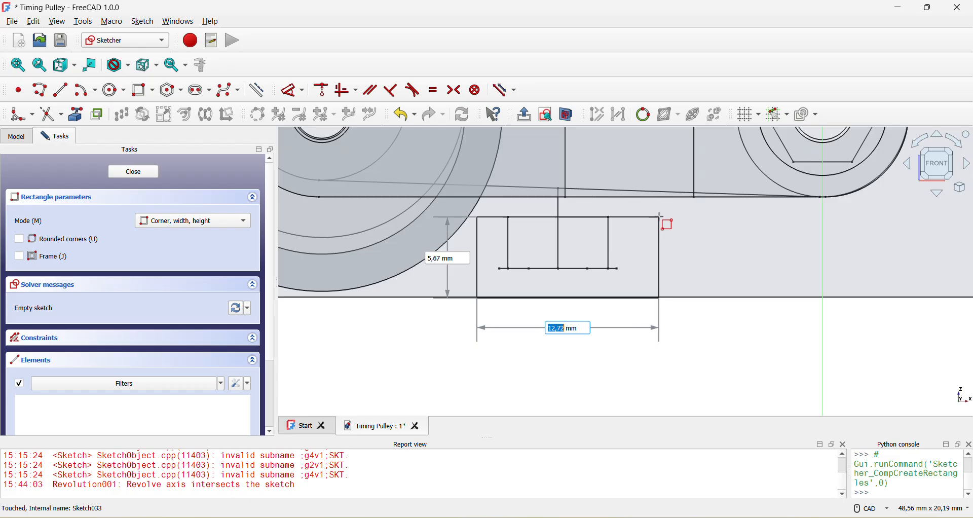
left_click(661, 217)
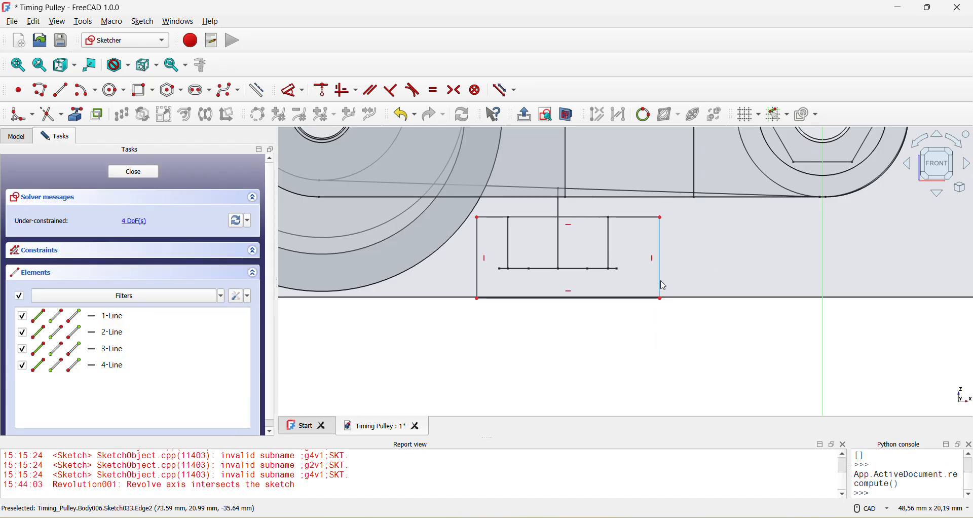
Constrain the rectangle's lower-left corner to a vertical distance of 40 mm from the sketch origin.
left_click(477, 298)
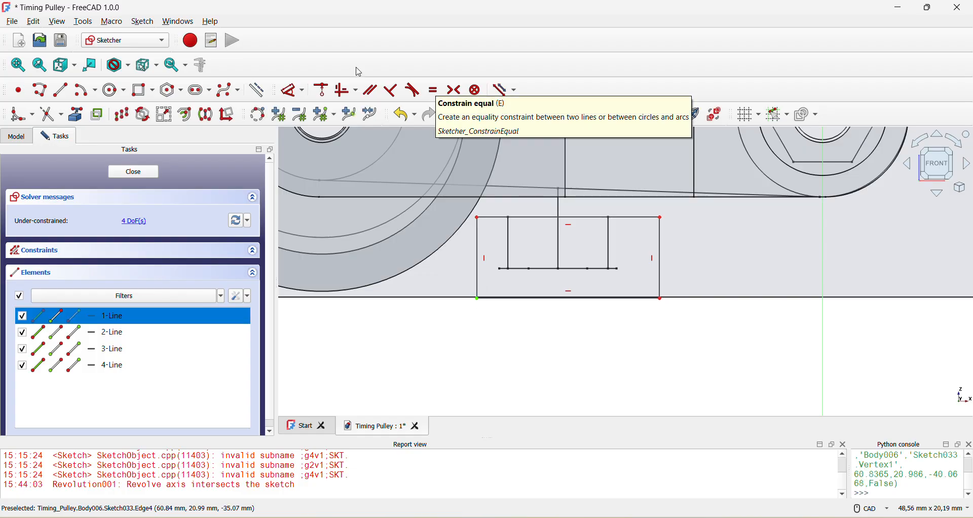
left_click(290, 91)
left_click(395, 271)
type("40")
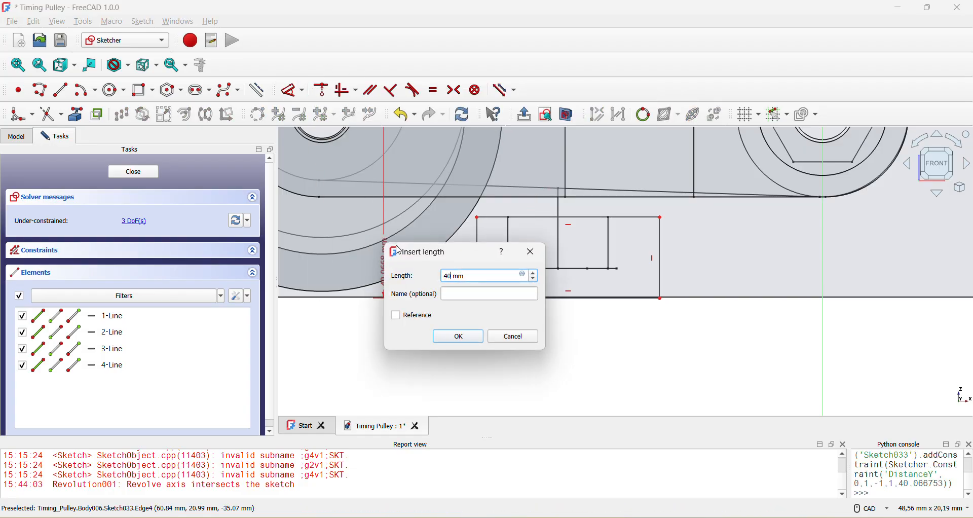
key("Return")
scroll(654, 299, "up", 4)
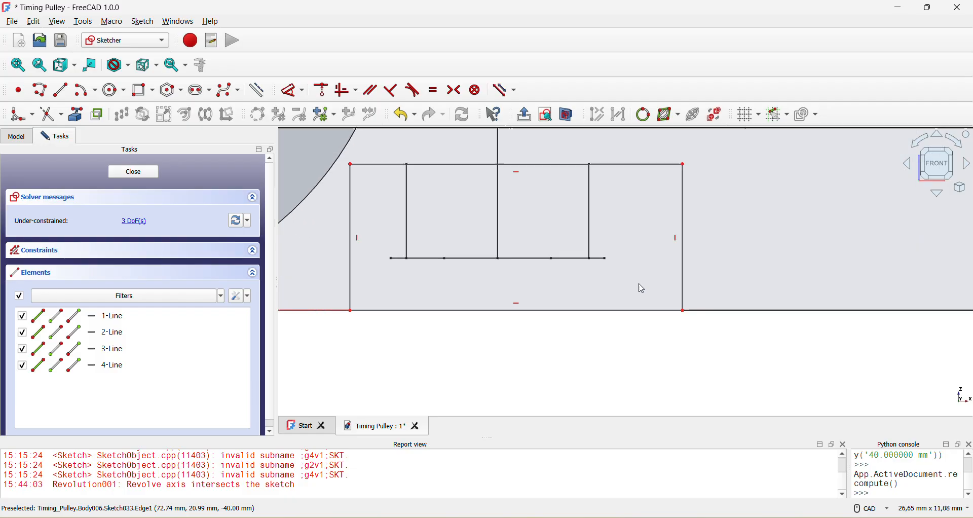
Constrain the rectangle's lower-right corner to a horizontal distance of 11 mm from the origin.
left_click_drag(656, 323, 600, 318)
left_click(601, 317)
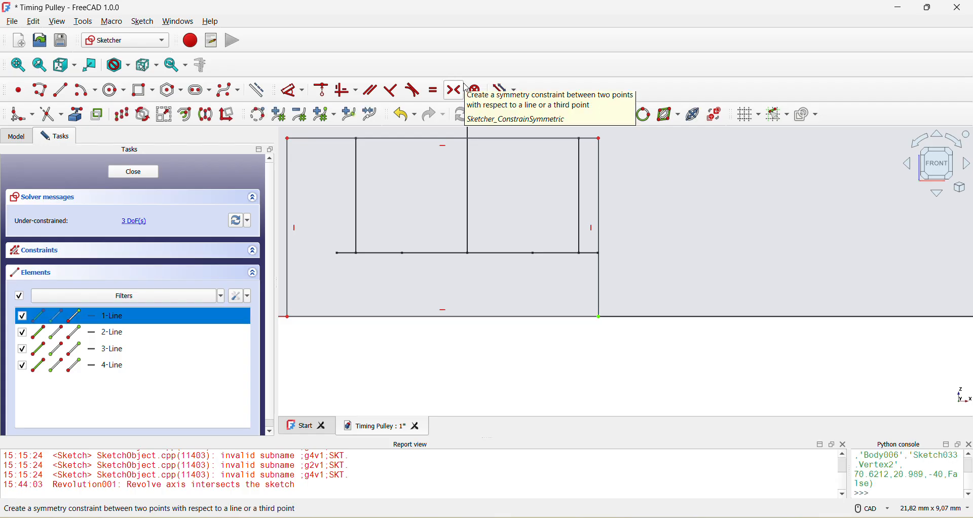
left_click(290, 91)
left_click(690, 374)
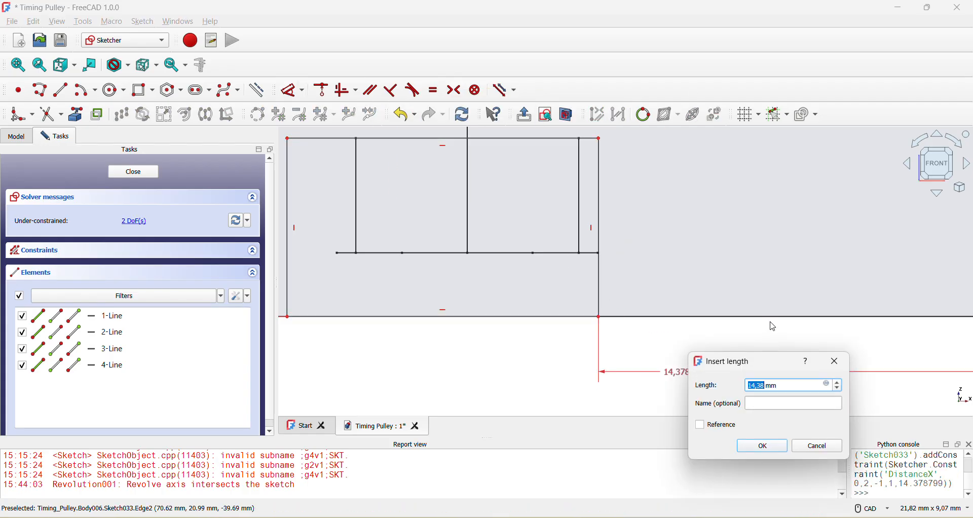
type("14")
key("Return")
scroll(635, 321, "down", 3)
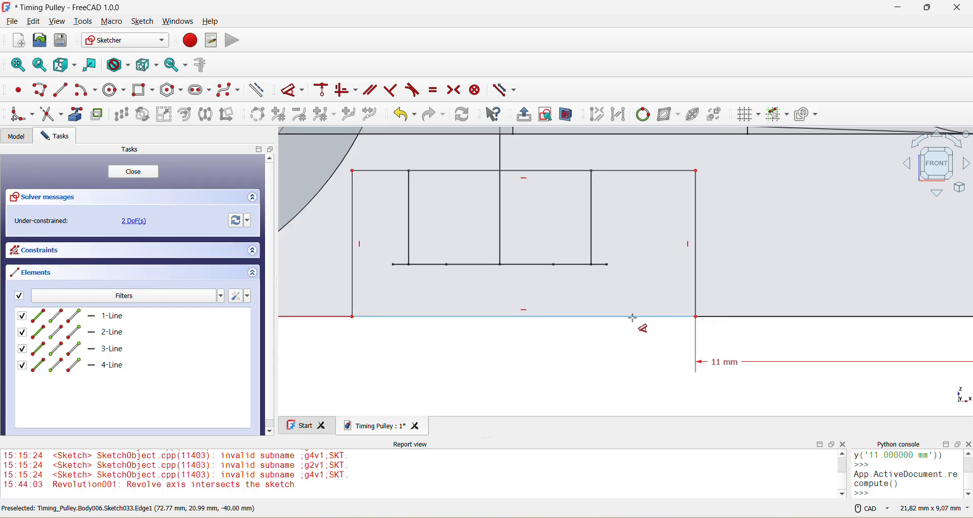
scroll(583, 314, "up", 2)
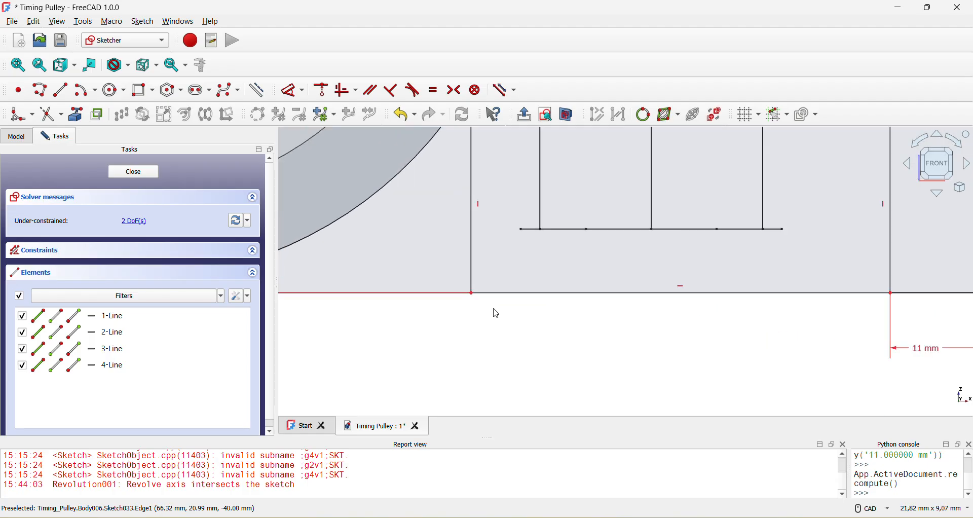
Constrain the rectangle's lower-left corner to a horizontal distance of 23+3 mm from the origin.
left_click(523, 294)
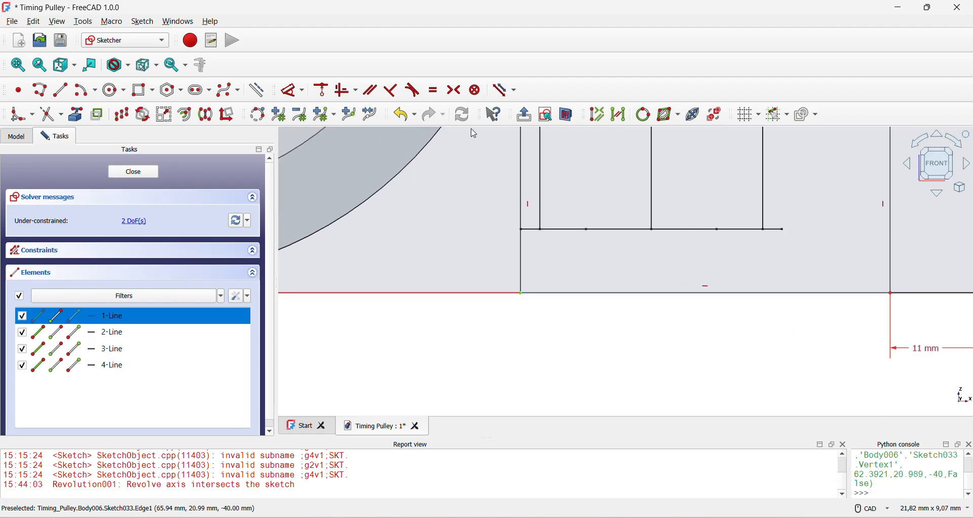
left_click(302, 90)
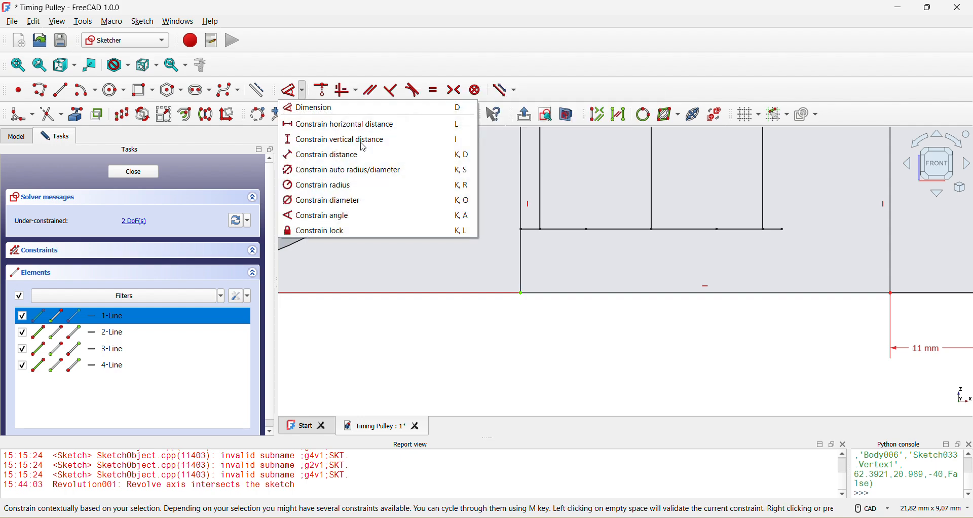
left_click(355, 107)
left_click(580, 354)
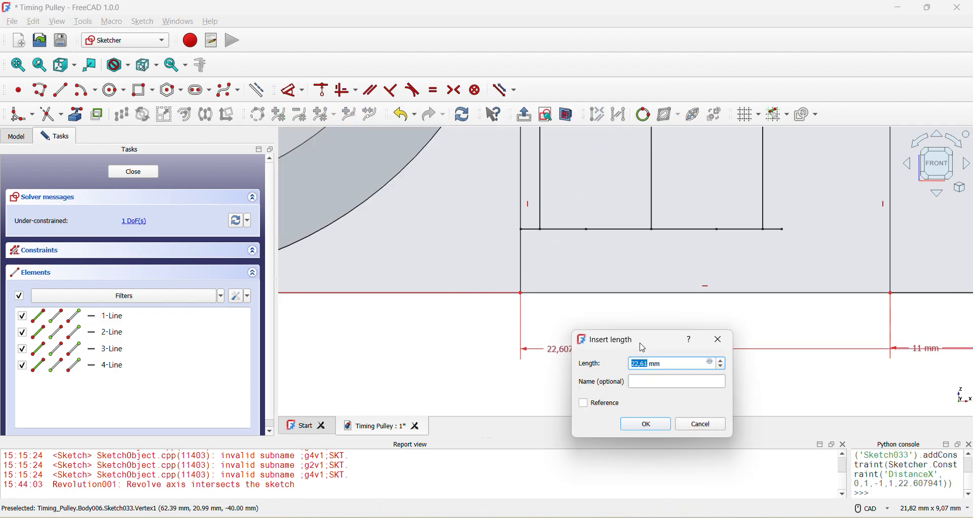
type("23+3")
key("Return")
scroll(638, 344, "down", 5)
scroll(559, 292, "up", 3)
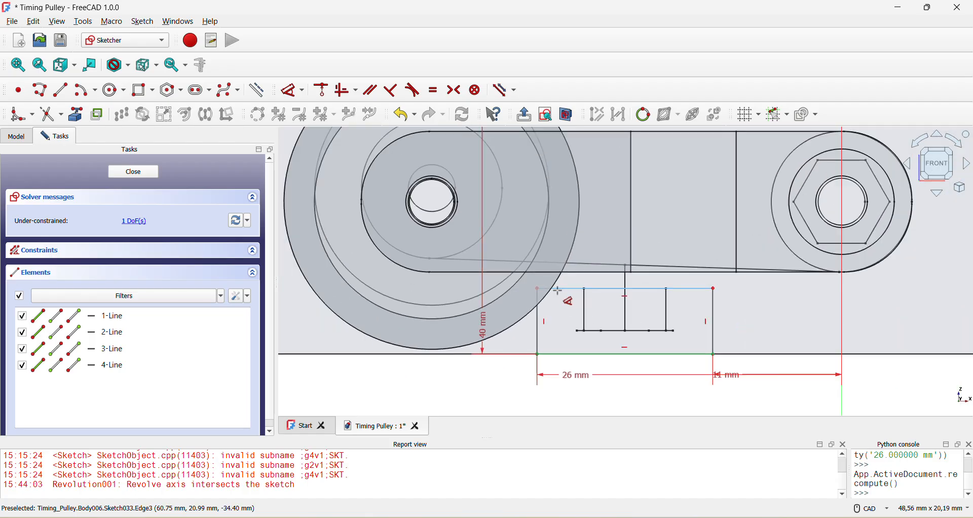
Set the lower-left corner's horizontal distance from the origin to 25 mm.
scroll(560, 292, "down", 1)
scroll(591, 320, "up", 3)
scroll(564, 327, "down", 3)
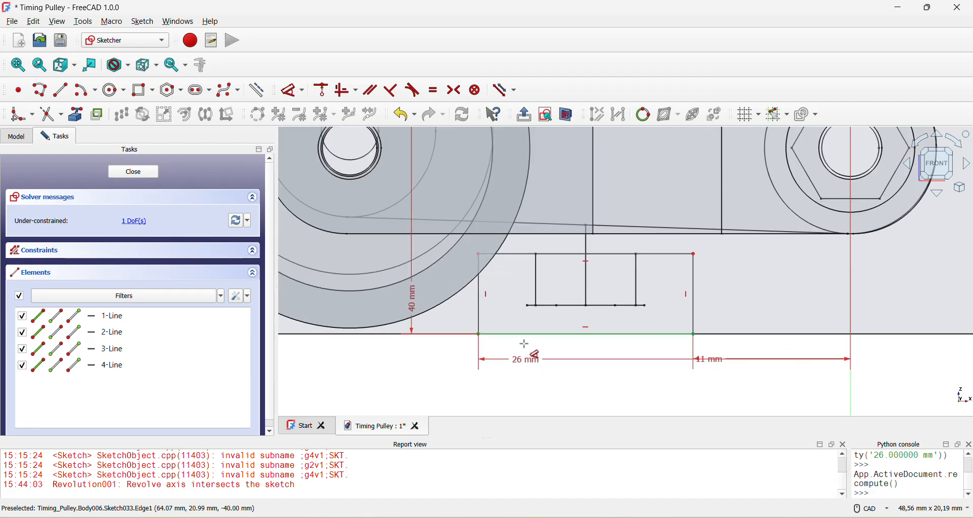
left_click(535, 361)
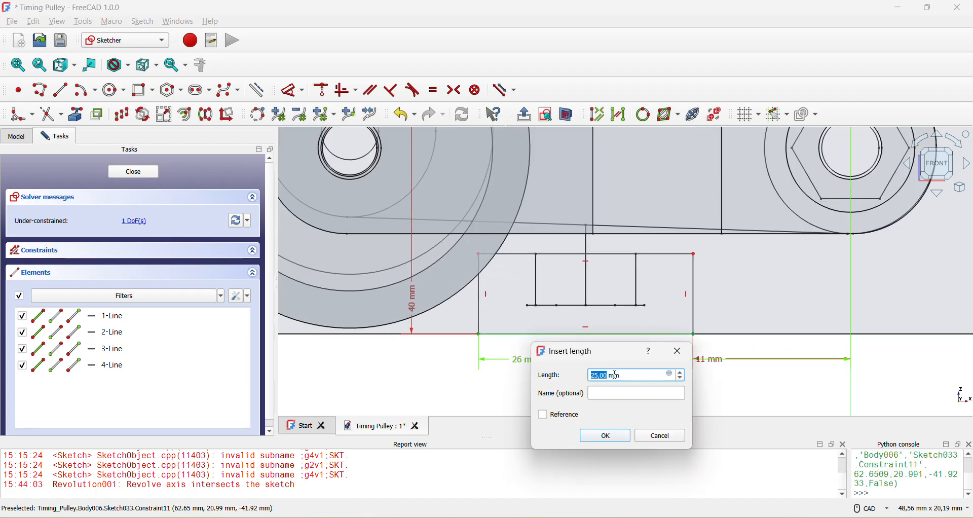
left_click(605, 435)
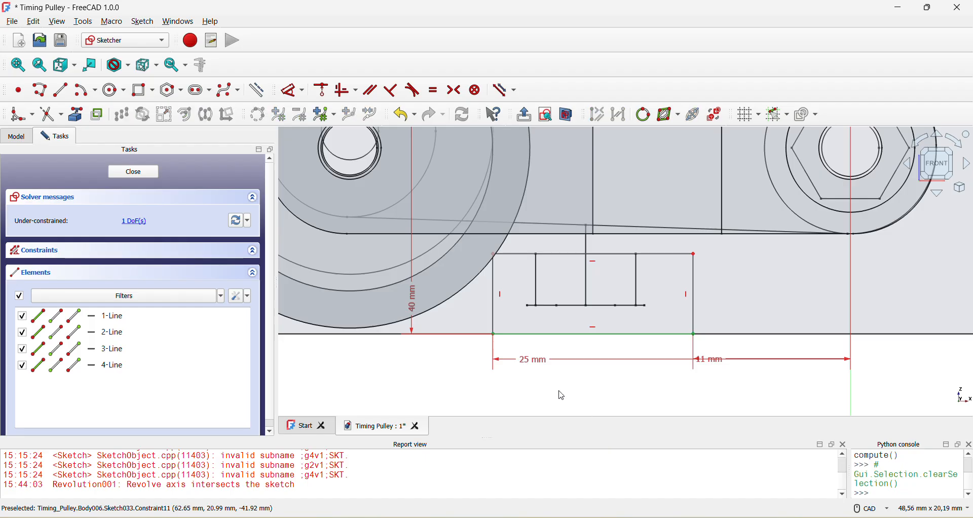
Set the lower-left corner's horizontal distance from the origin to 23+1.6 mm.
double_click(539, 364)
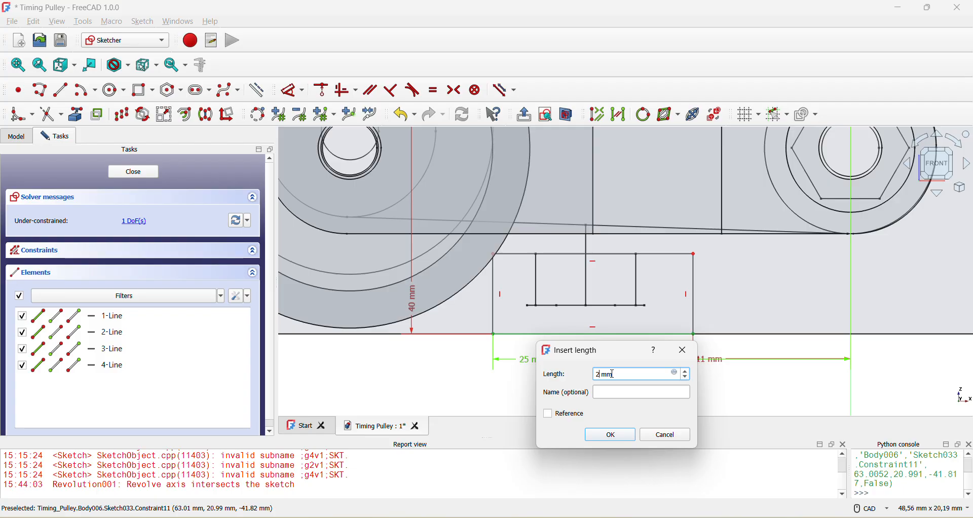
type("23+1,6")
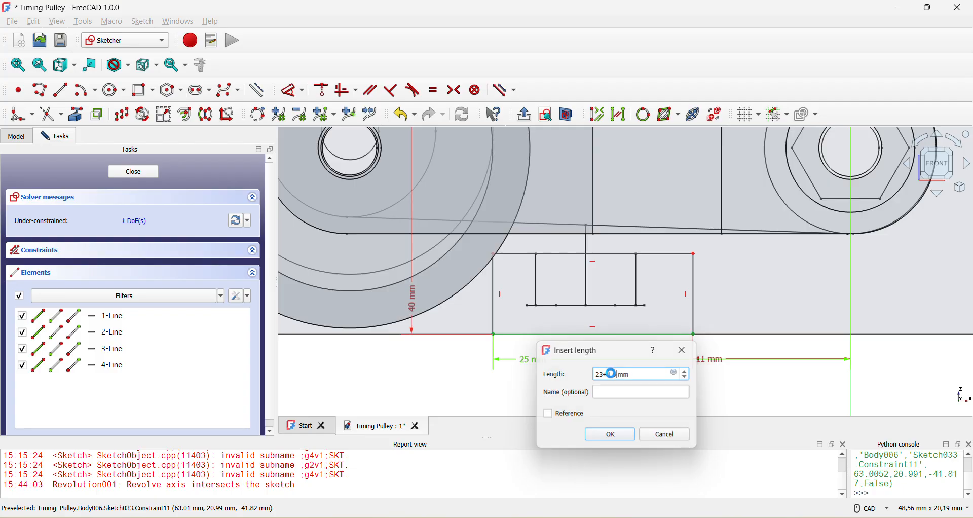
key("Return")
scroll(614, 379, "down", 5)
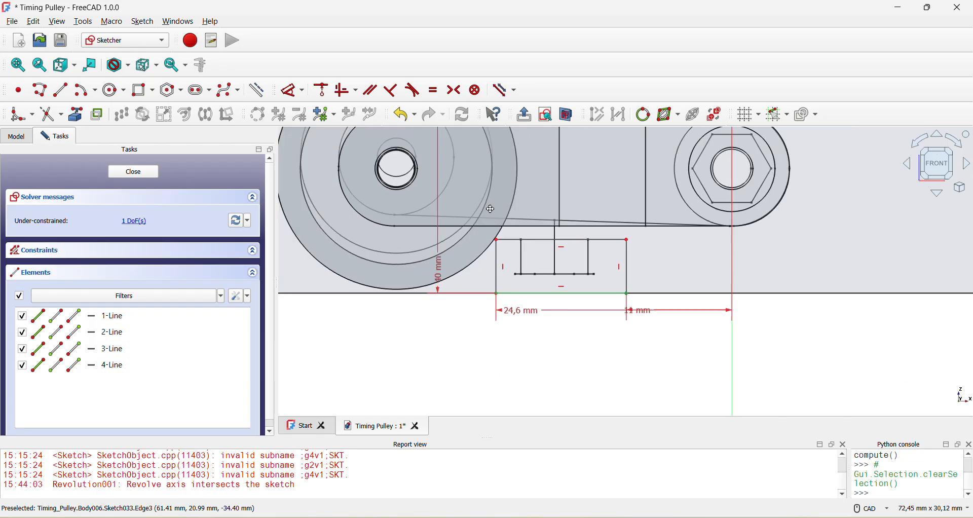
scroll(563, 278, "up", 5)
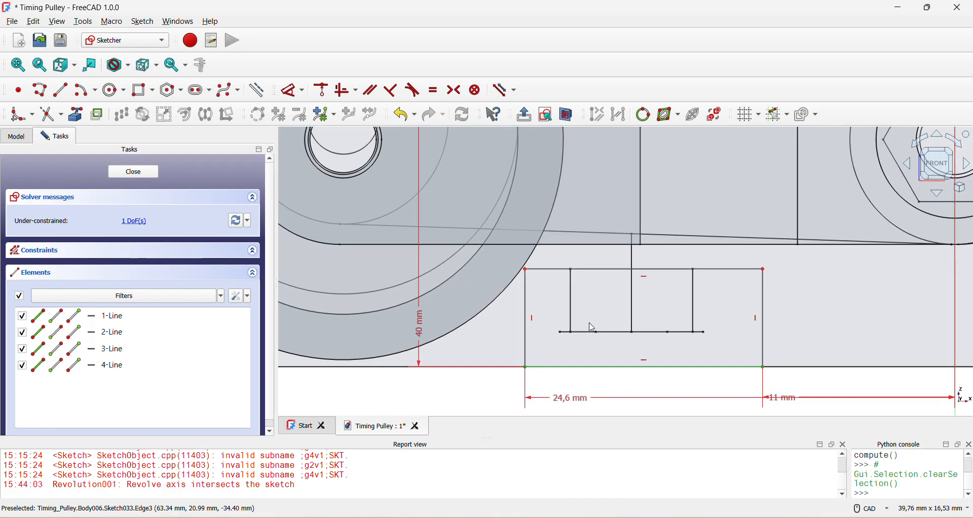
Close the rectangle sketch and rotate the hexagon sketch through its attachment angle until two of its sides stand perpendicular to the plate face.
left_click(144, 173)
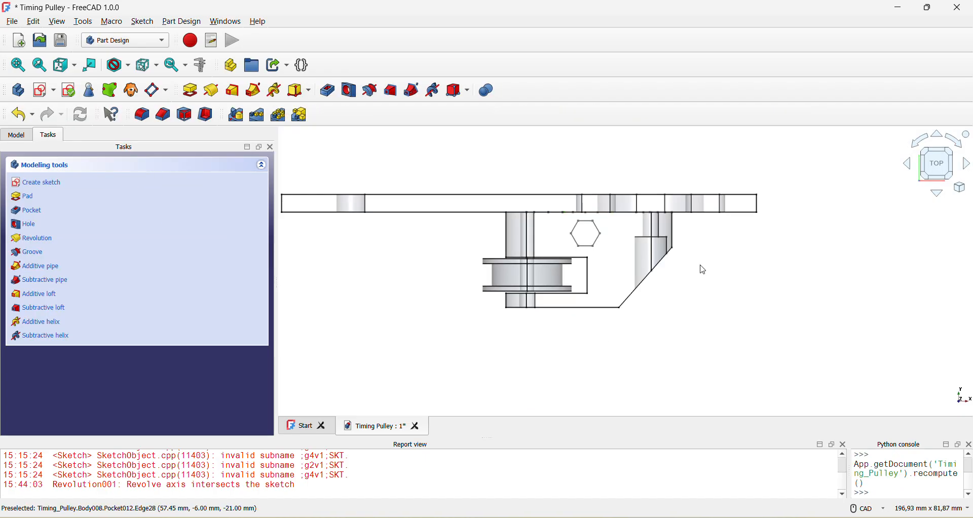
scroll(611, 244, "up", 2)
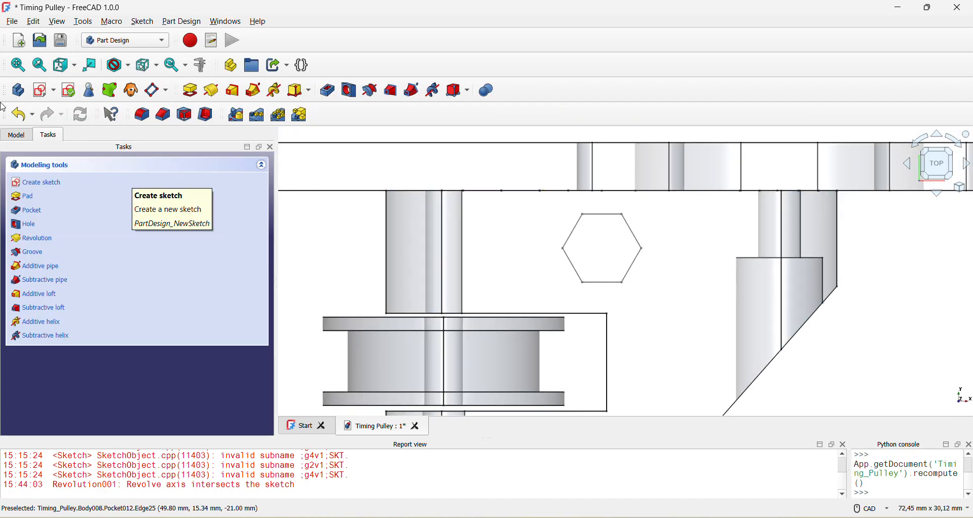
left_click(17, 134)
left_click(97, 262)
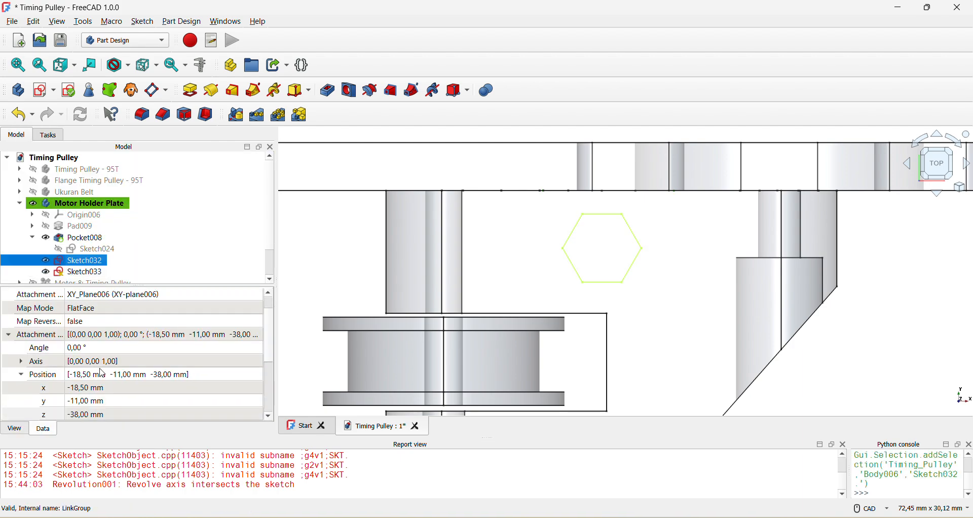
left_click(120, 351)
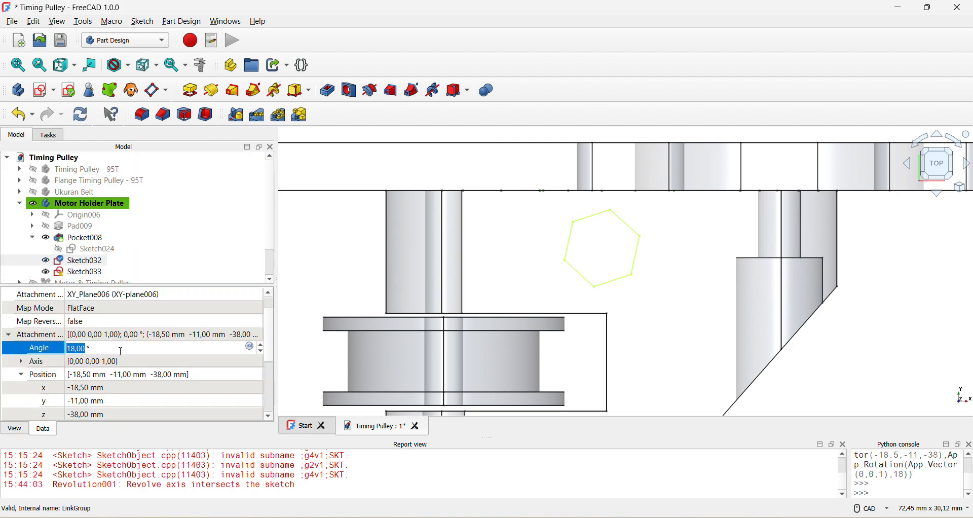
scroll(121, 351, "up", 13)
left_click(849, 343)
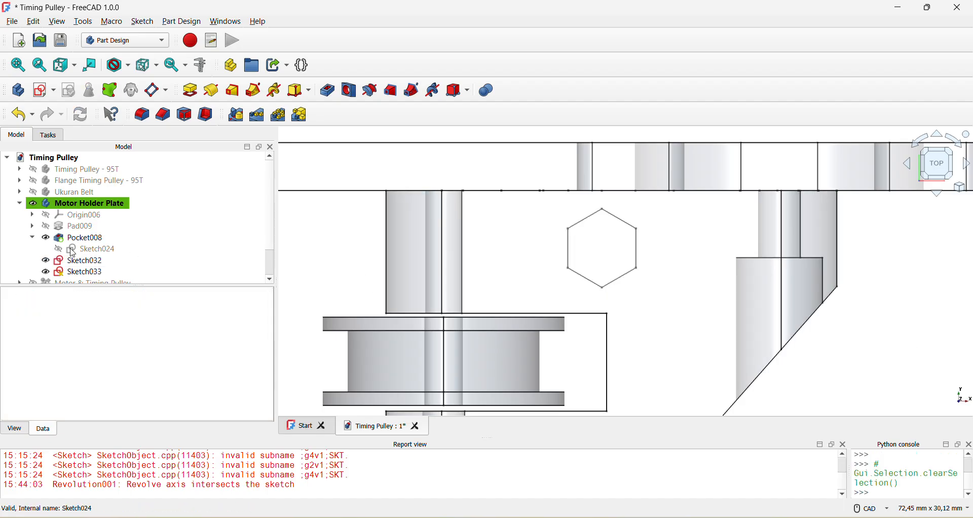
Reopen the rectangle sketch, turn the 24.6 mm dimension into a reference, and move the lower-left corner to align with the nut outline's left side.
double_click(87, 271)
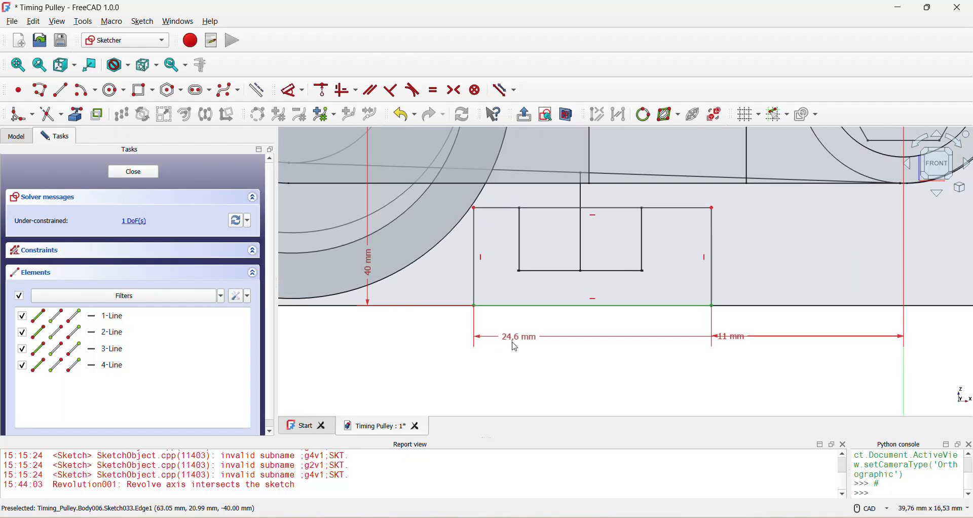
left_click(516, 347)
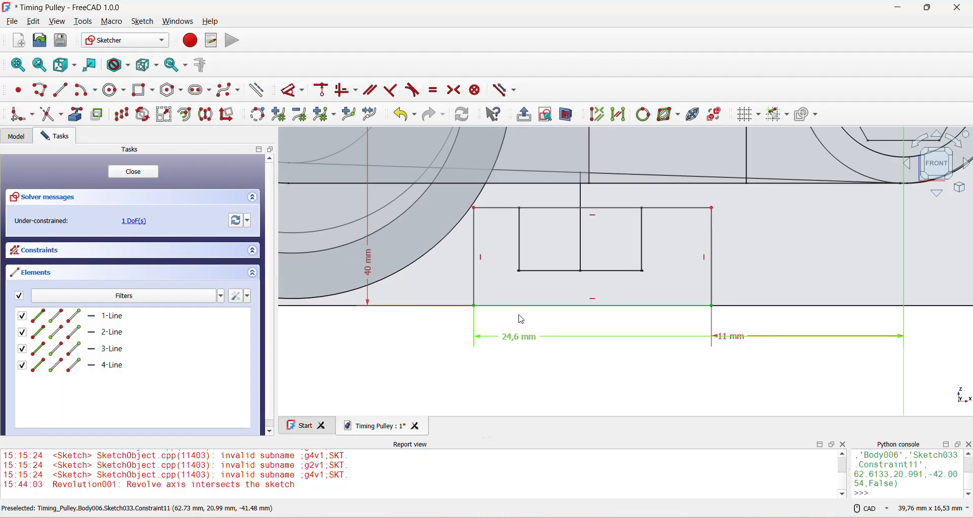
left_click(502, 93)
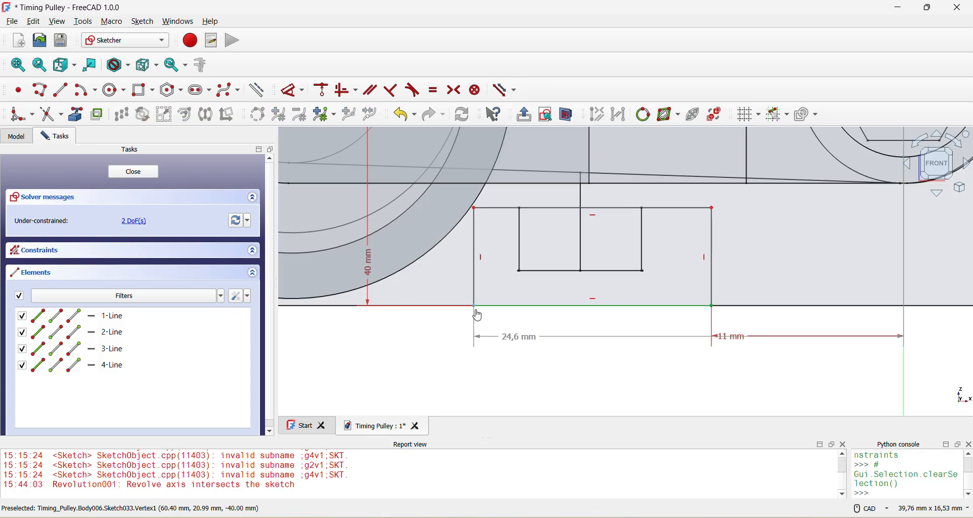
left_click_drag(474, 307, 522, 310)
Make the lower-left corner's reference dimension driving again and set its horizontal distance from the origin to 22+2 mm.
double_click(541, 338)
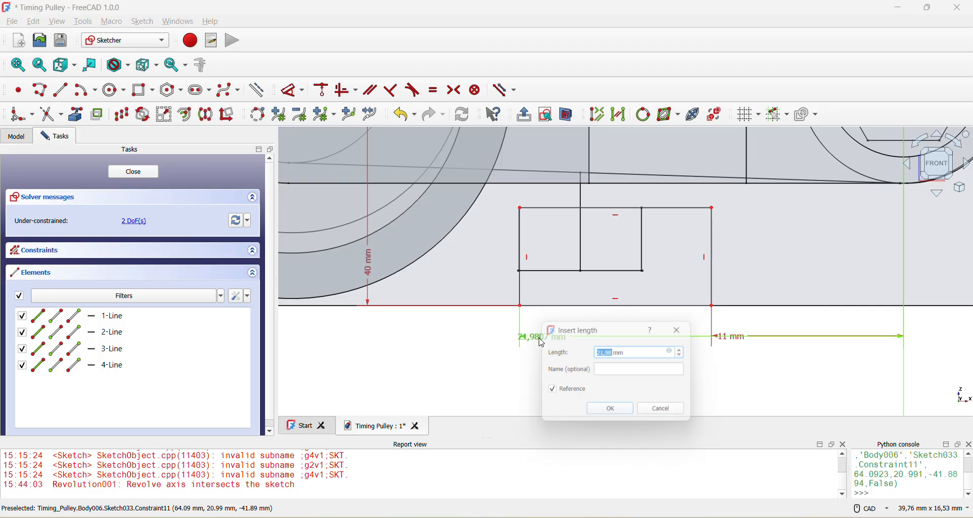
type("22+2")
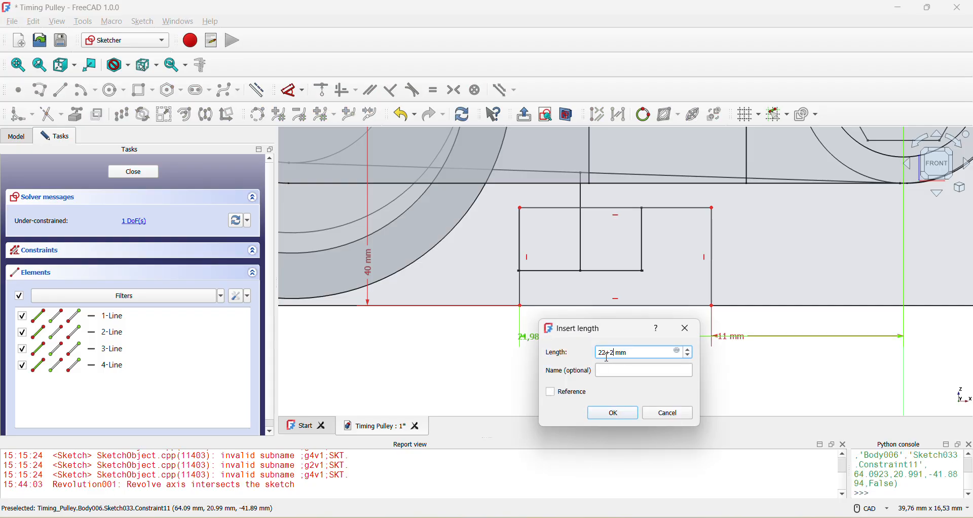
key("Return")
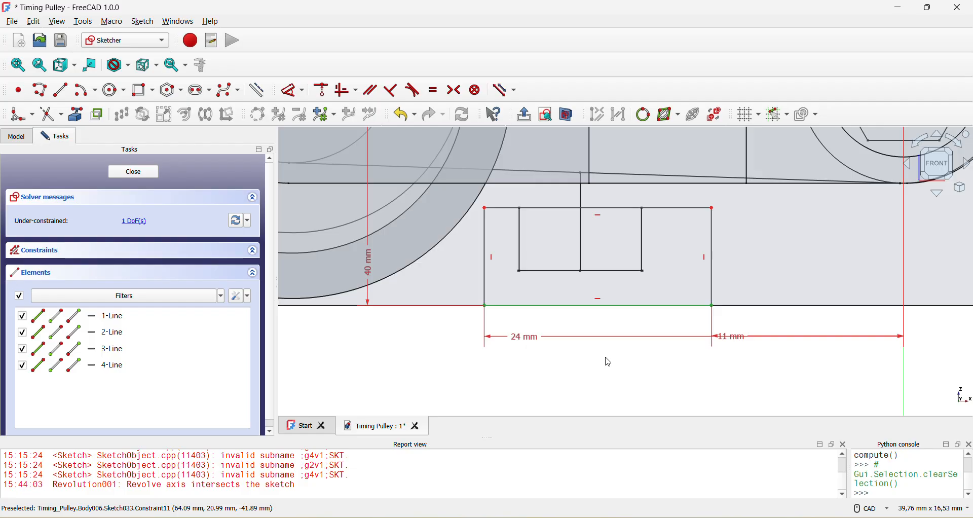
scroll(609, 363, "down", 5)
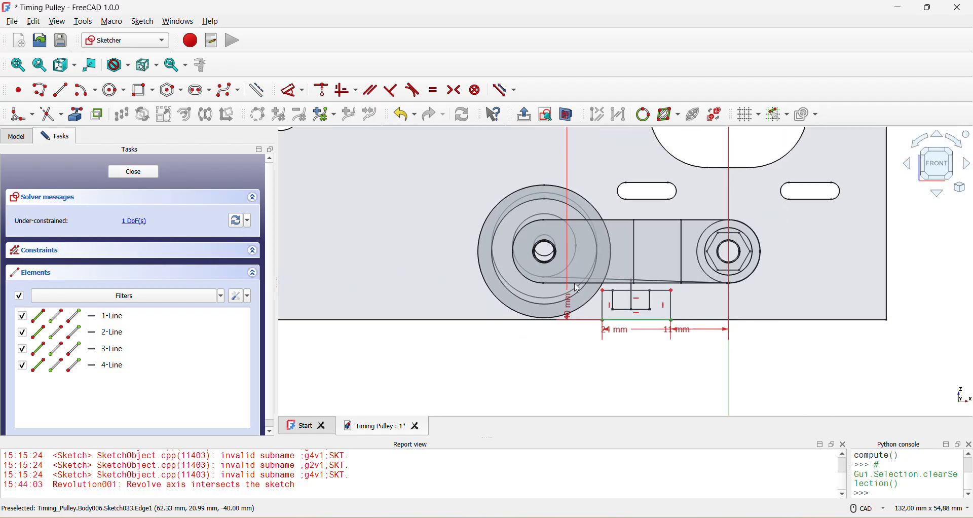
scroll(644, 280, "up", 3)
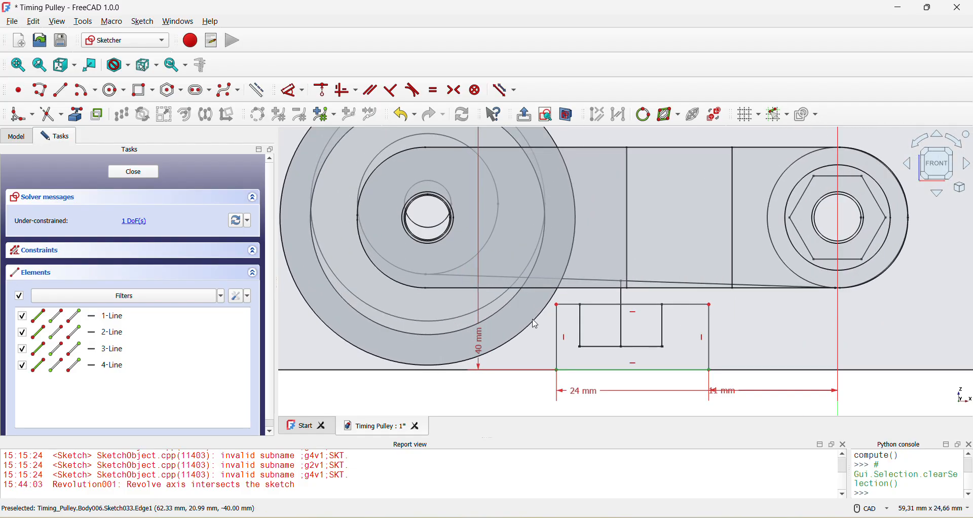
Turn the 11 mm dimension into a reference and move the rectangle's right side to align with the nut outline's right side.
scroll(654, 345, "up", 3)
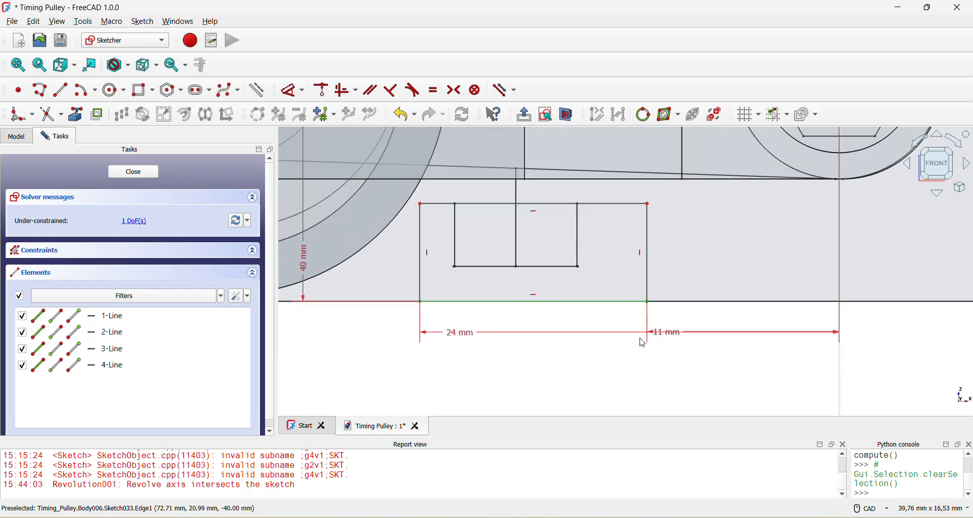
left_click(669, 332)
left_click(504, 90)
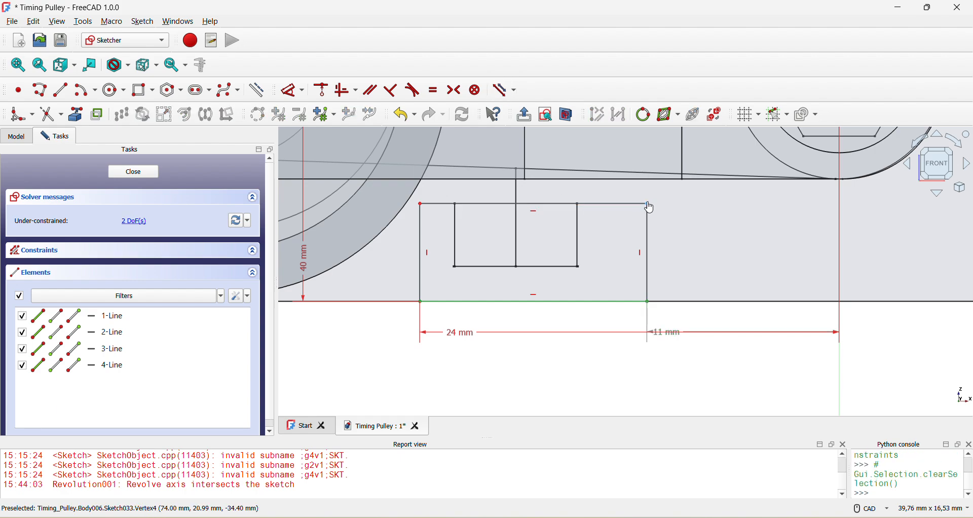
left_click_drag(649, 204, 580, 203)
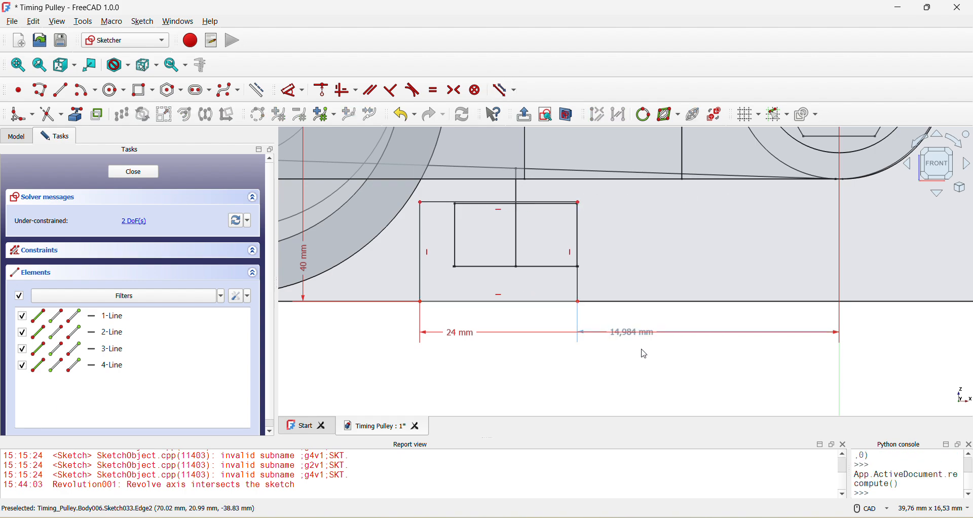
Make the lower-right corner's reference dimension driving again and set its horizontal distance from the origin to 12.5 mm.
double_click(637, 335)
type("15")
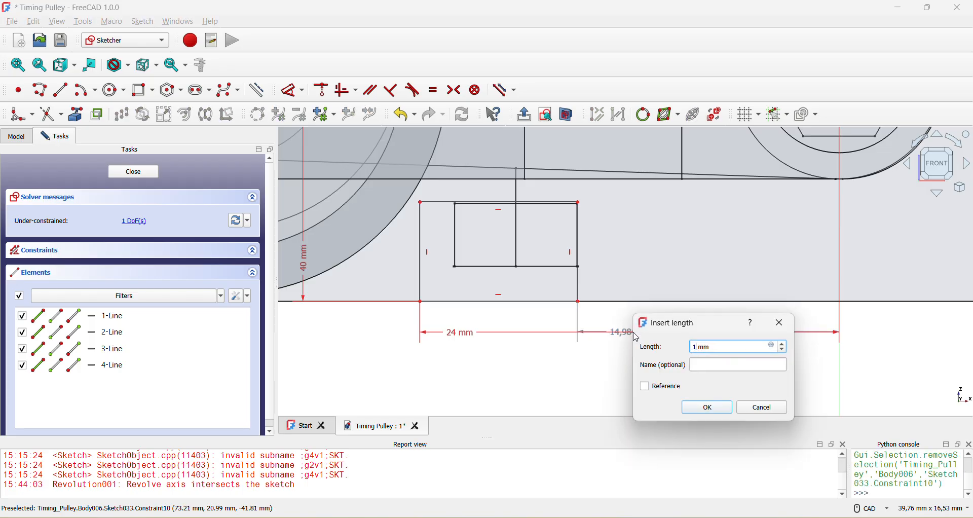
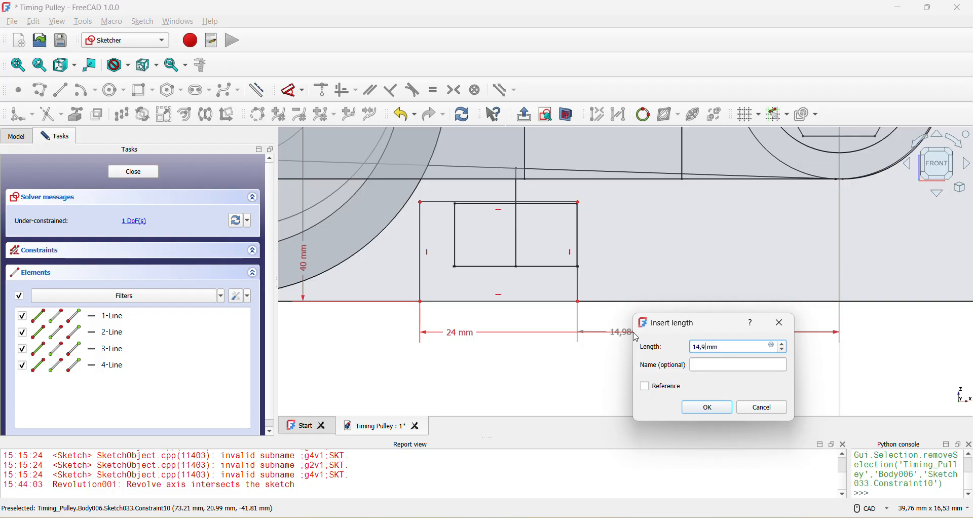
key("Return")
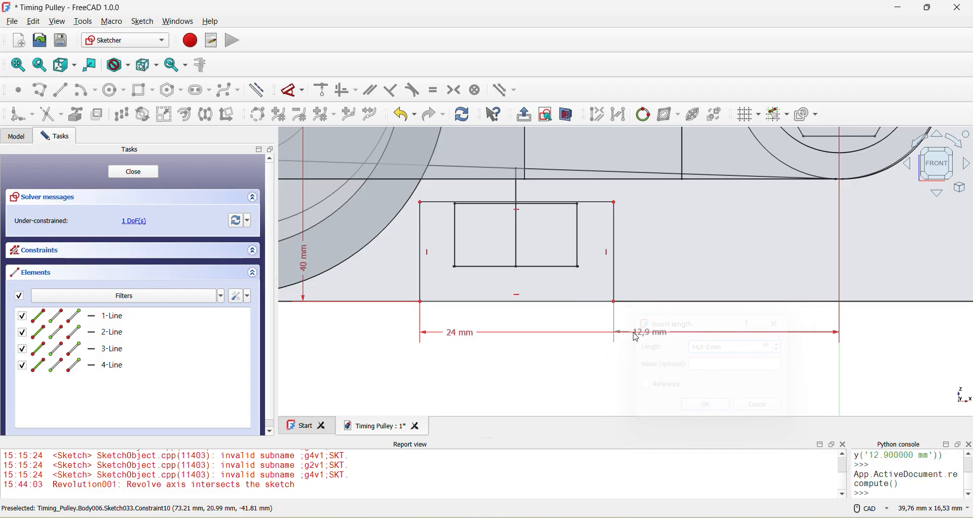
right_click(637, 347)
left_click(655, 359)
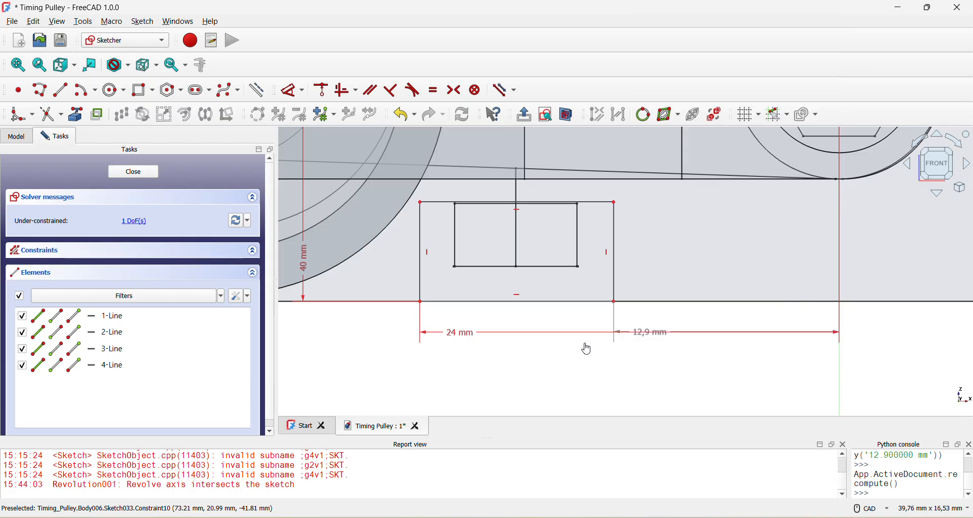
double_click(642, 333)
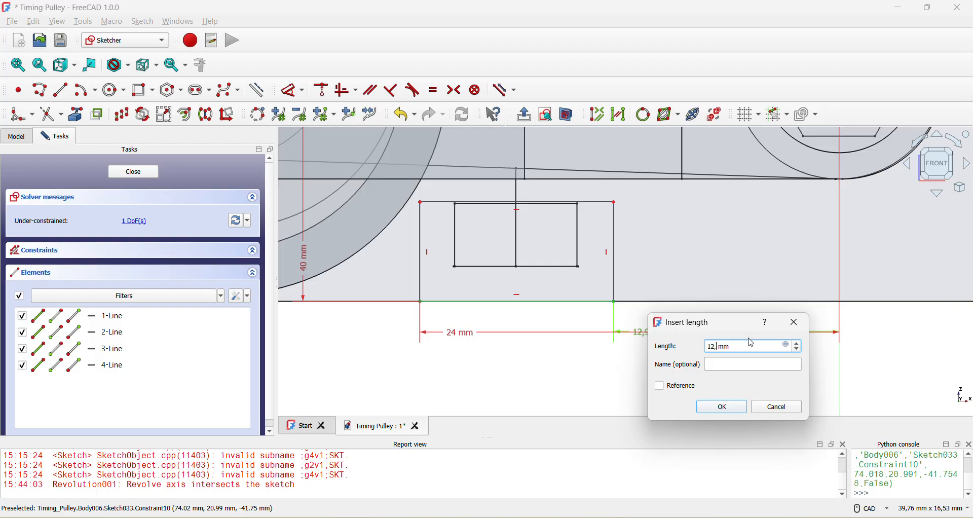
key("Return")
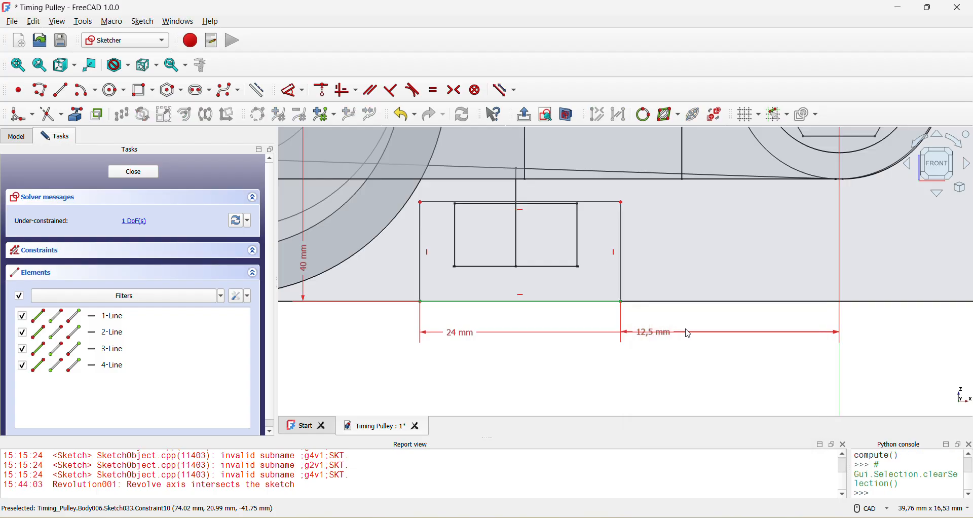
Dimension the rectangle's right side, set its height to 5.6 mm, and close the sketch.
left_click(622, 221)
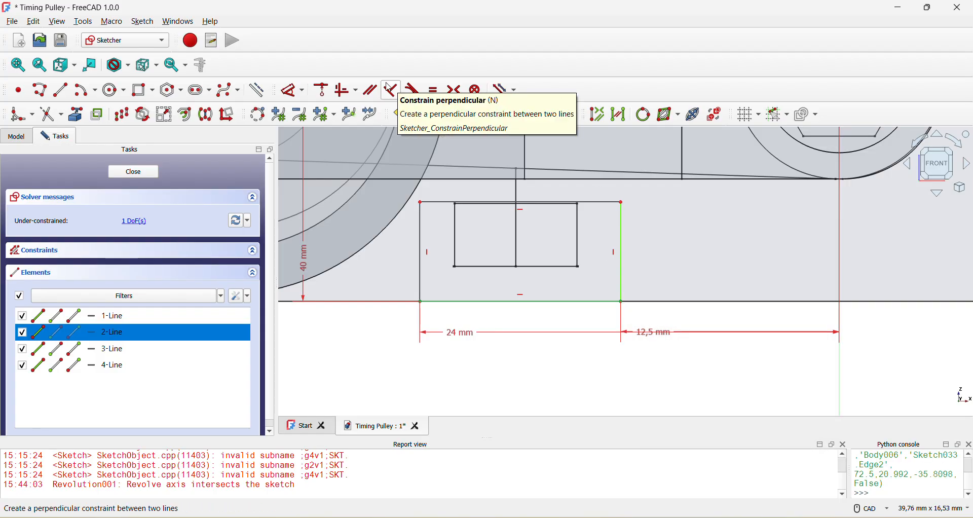
left_click(293, 90)
left_click(676, 254)
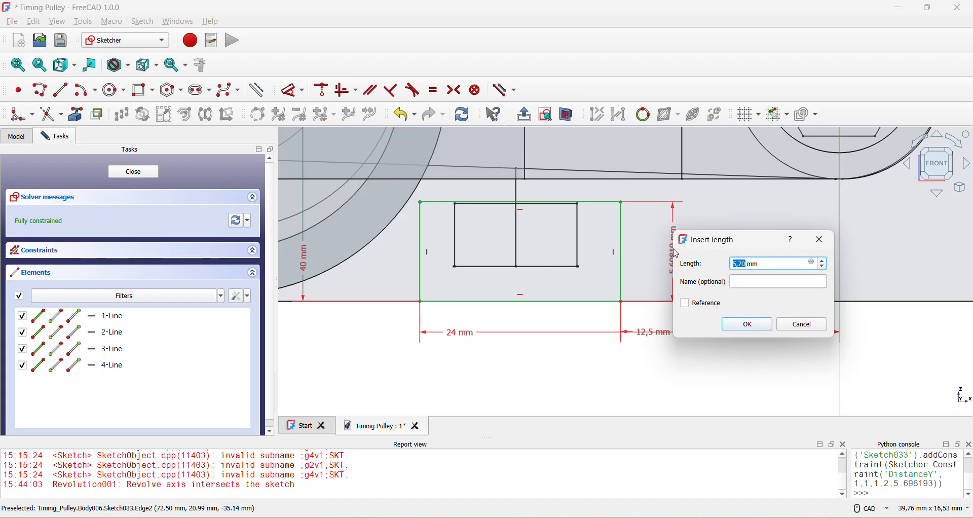
key("Return")
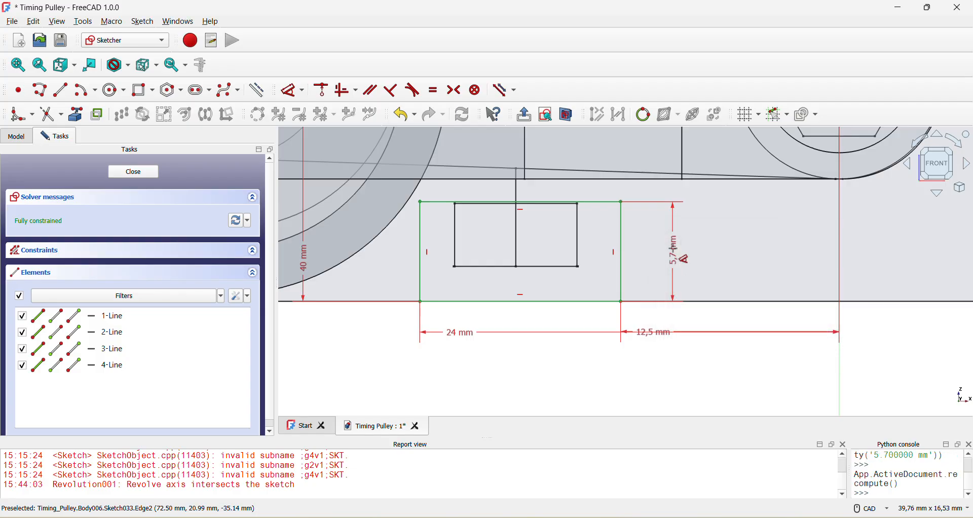
double_click(677, 253)
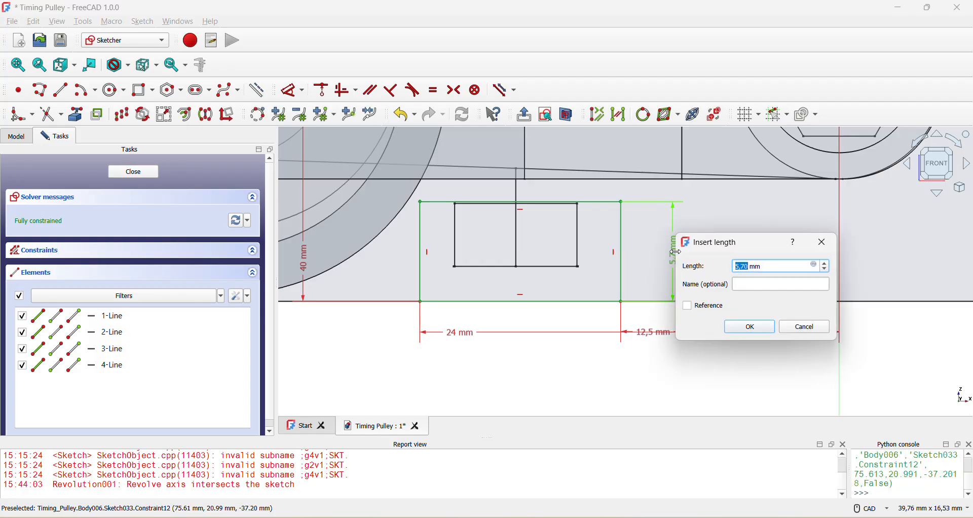
key("Return")
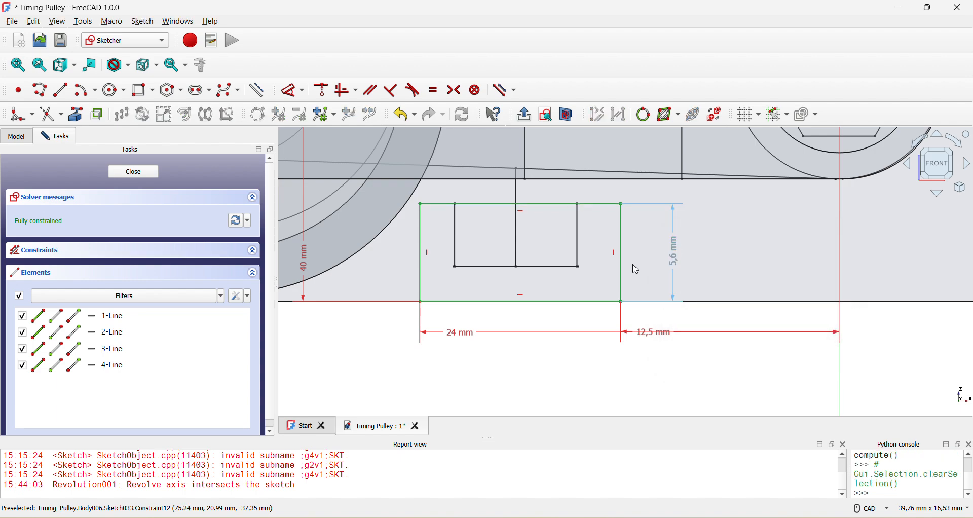
scroll(477, 243, "down", 4)
left_click(133, 172)
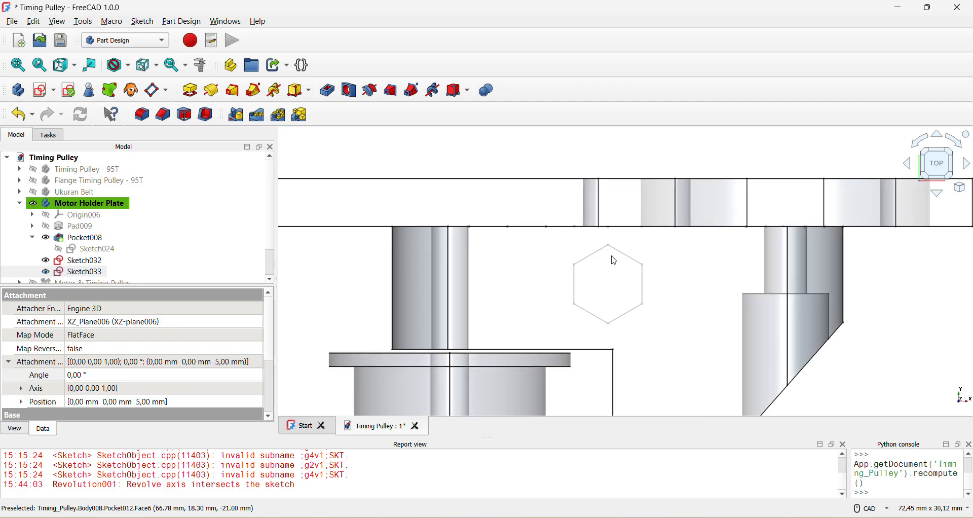
Pad the rectangle sketch 12.5 mm from the Motor Holder Plate to form the nut block.
left_click(90, 272)
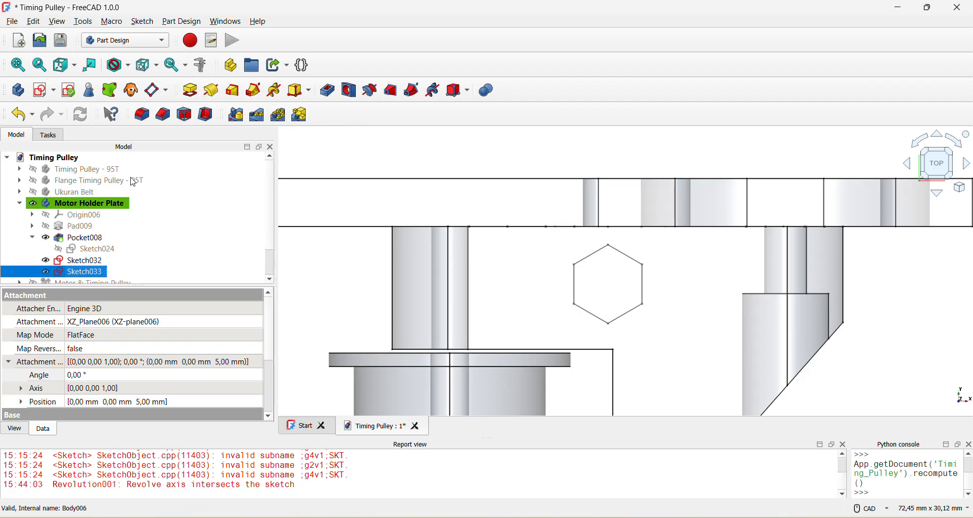
left_click(190, 90)
scroll(564, 336, "up", 2)
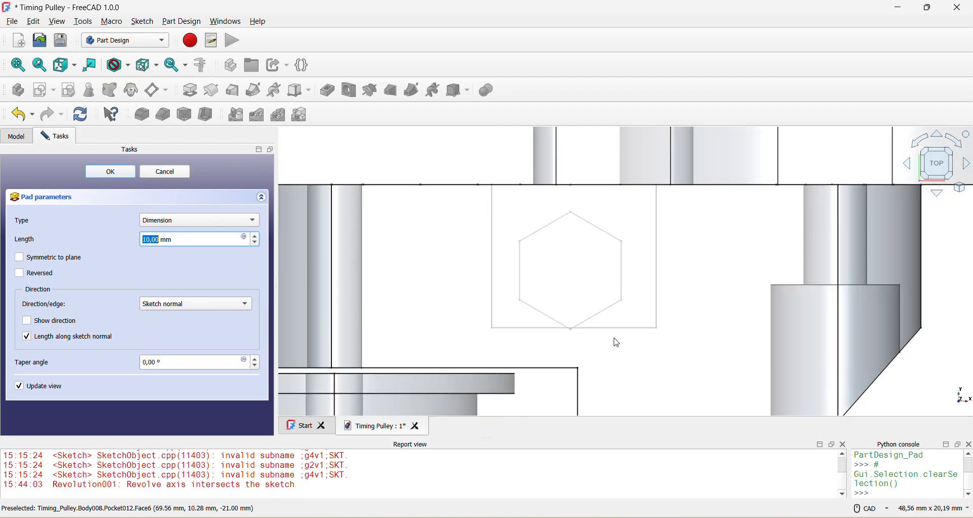
scroll(192, 239, "up", 2)
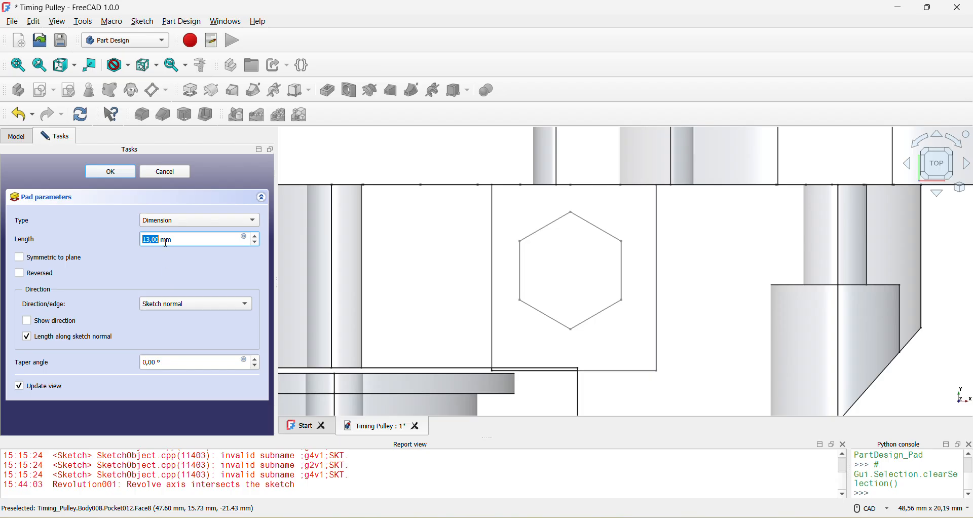
scroll(163, 242, "down", 1)
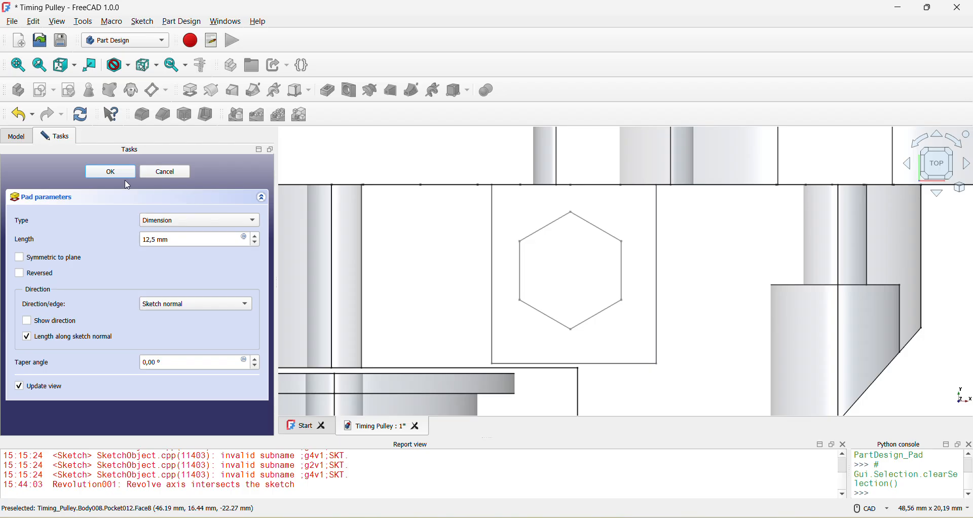
left_click(107, 171)
Cut a reversed pocket 6 mm deep into the block from the hexagon sketch, Sketch032.
left_click(97, 262)
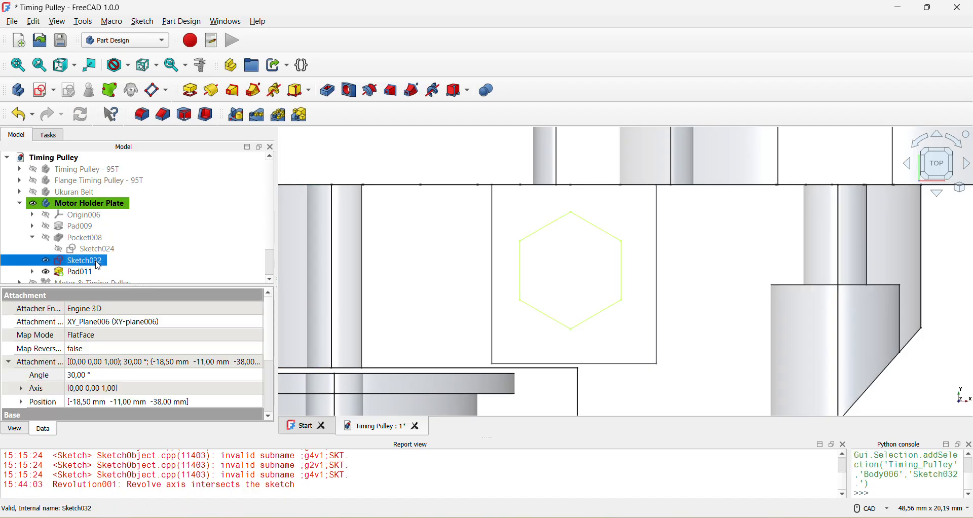
scroll(522, 291, "down", 2)
key("2")
key("1")
scroll(522, 289, "down", 3)
middle_click_drag(534, 292, 572, 161)
scroll(584, 315, "up", 5)
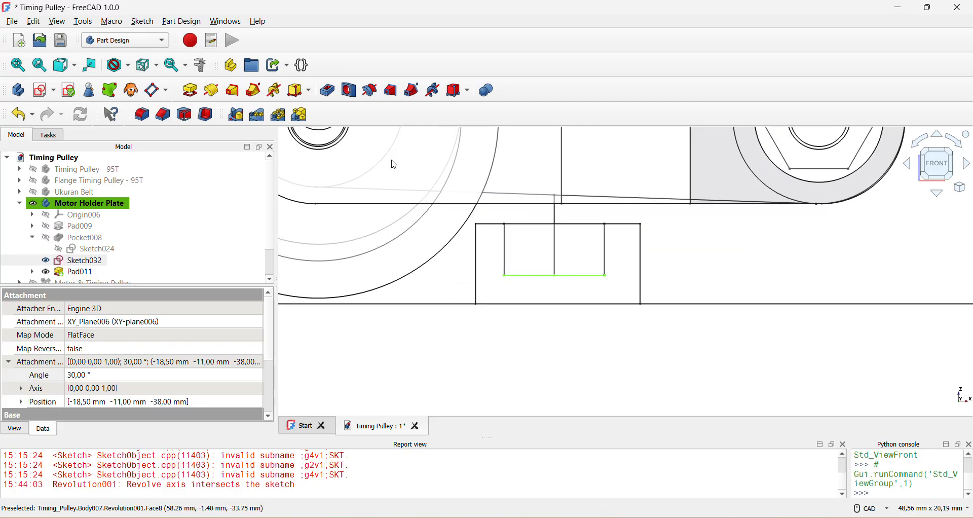
left_click(328, 91)
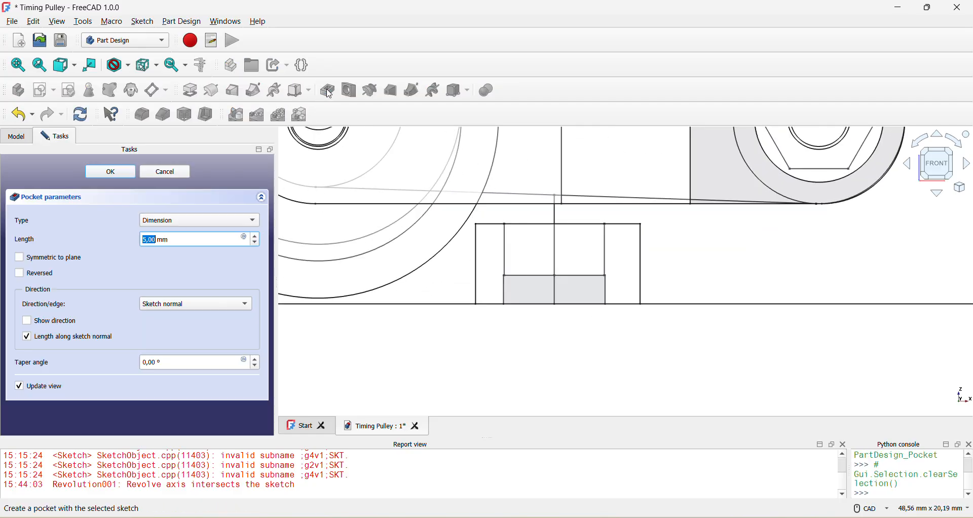
left_click(19, 274)
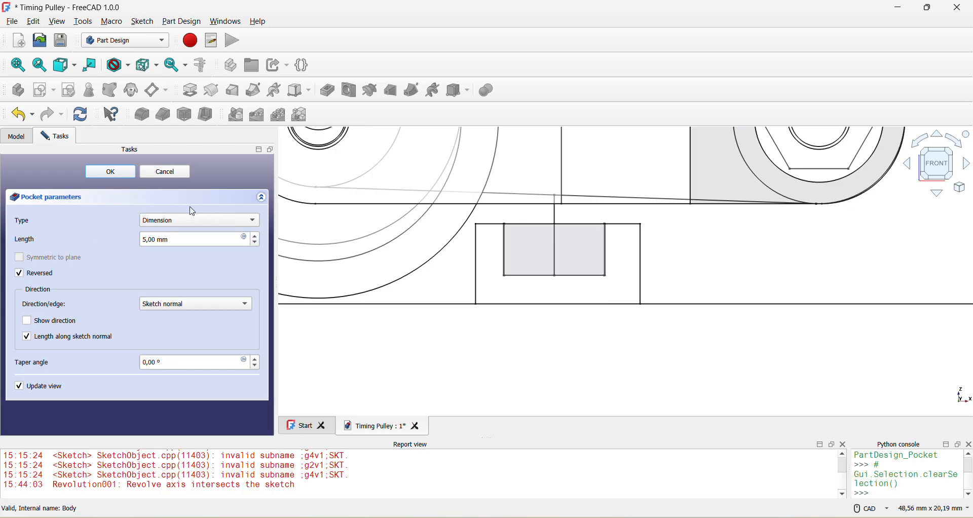
left_click(219, 239)
left_click(111, 171)
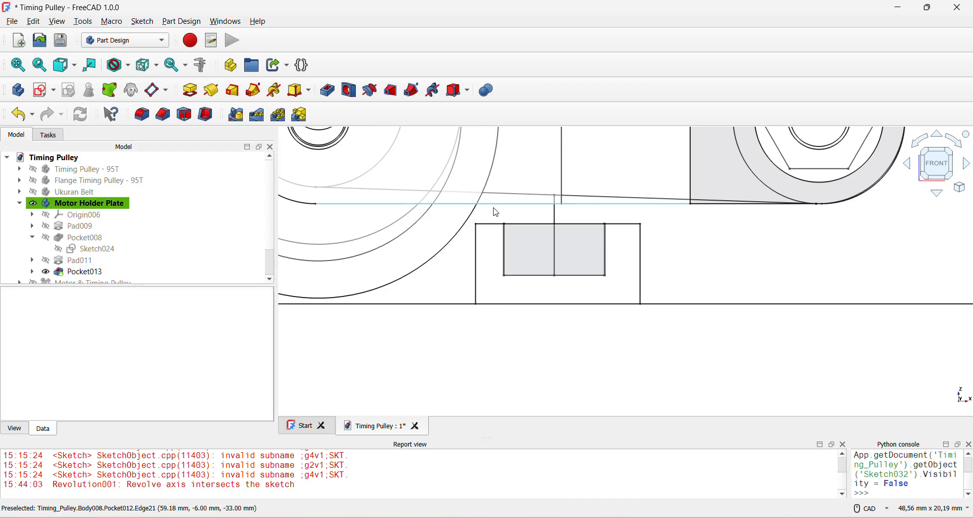
Reopen the block's rectangle sketch under Pad011 and set the lower-left corner's horizontal distance from the origin to 27 mm.
mouse_move(495, 211)
middle_mouse_down()
mouse_move(563, 268)
mouse_move(530, 328)
mouse_move(603, 255)
mouse_move(584, 252)
middle_mouse_up()
left_click(579, 254)
scroll(545, 247, "down", 3)
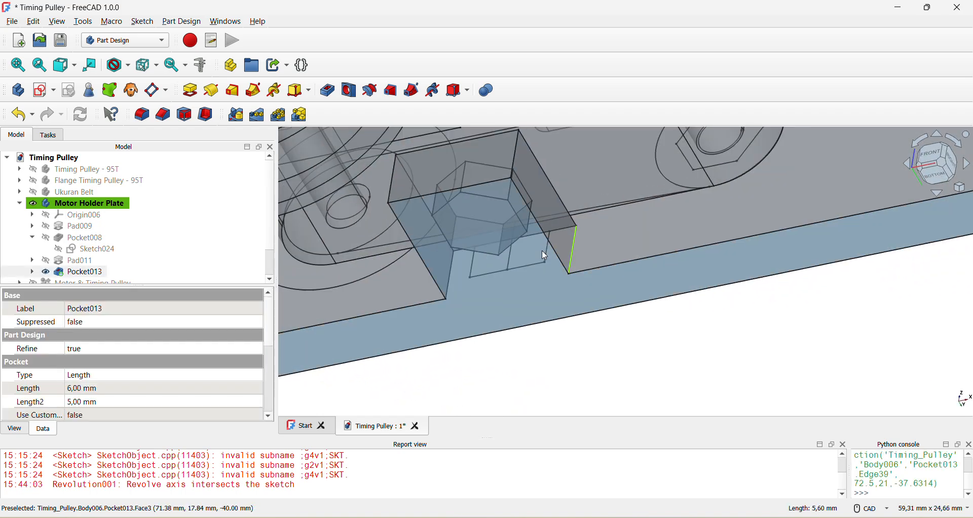
mouse_move(446, 256)
middle_mouse_down()
mouse_move(504, 292)
mouse_move(570, 240)
mouse_move(558, 287)
mouse_move(451, 254)
middle_mouse_up()
key("1")
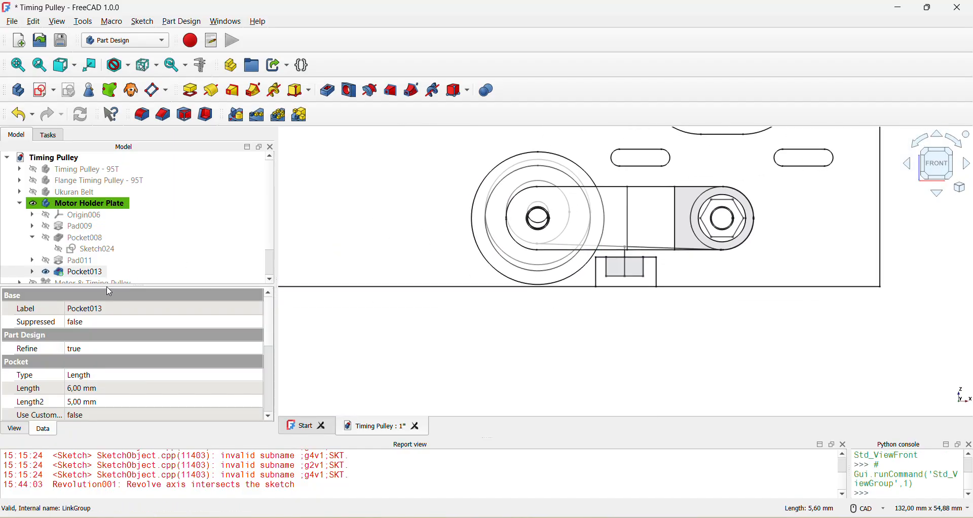
left_click(32, 260)
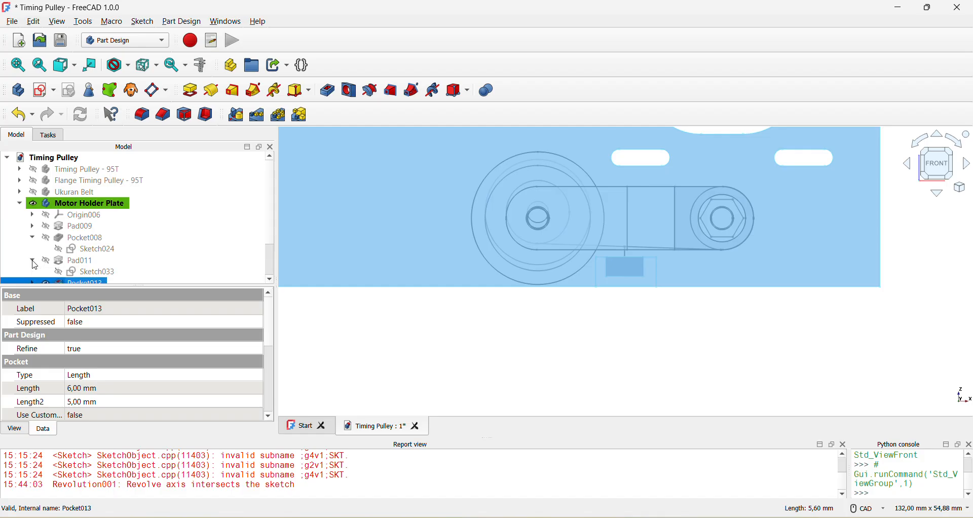
double_click(89, 272)
scroll(653, 302, "up", 2)
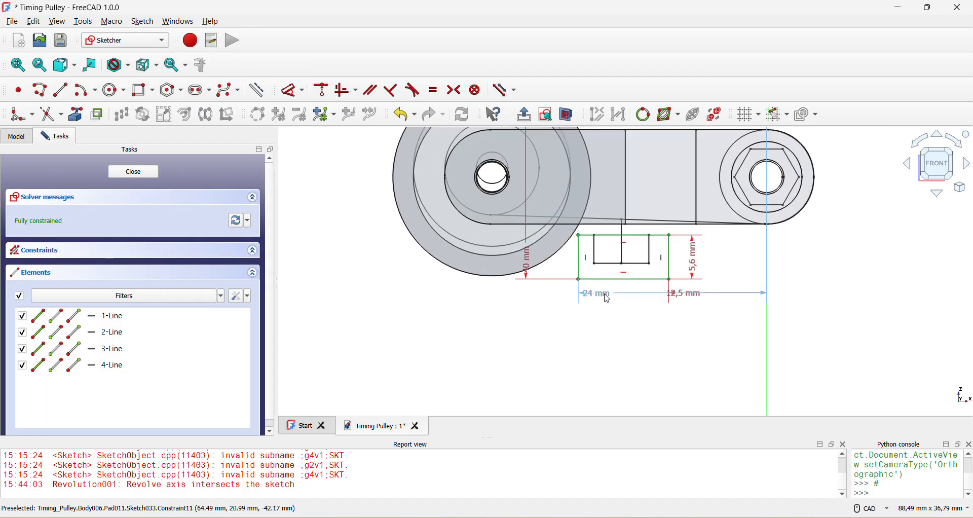
double_click(601, 296)
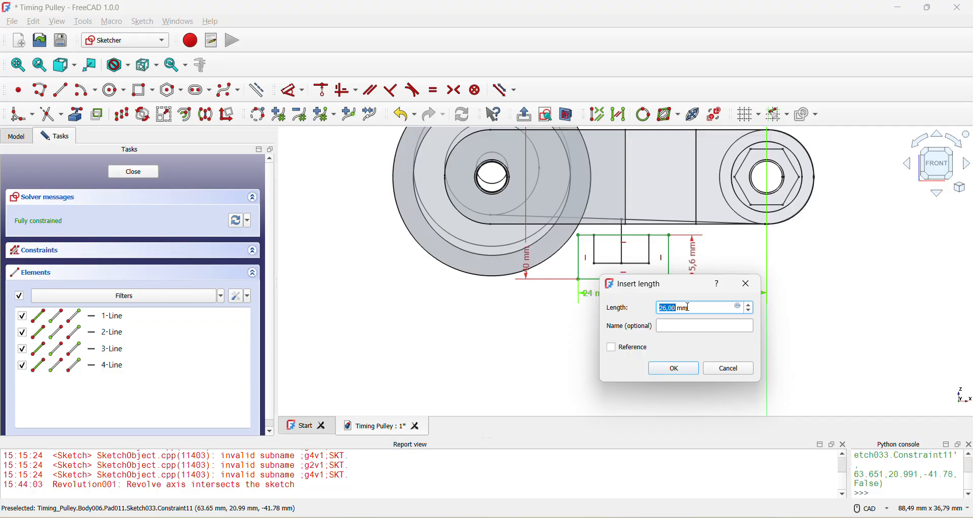
left_click(674, 371)
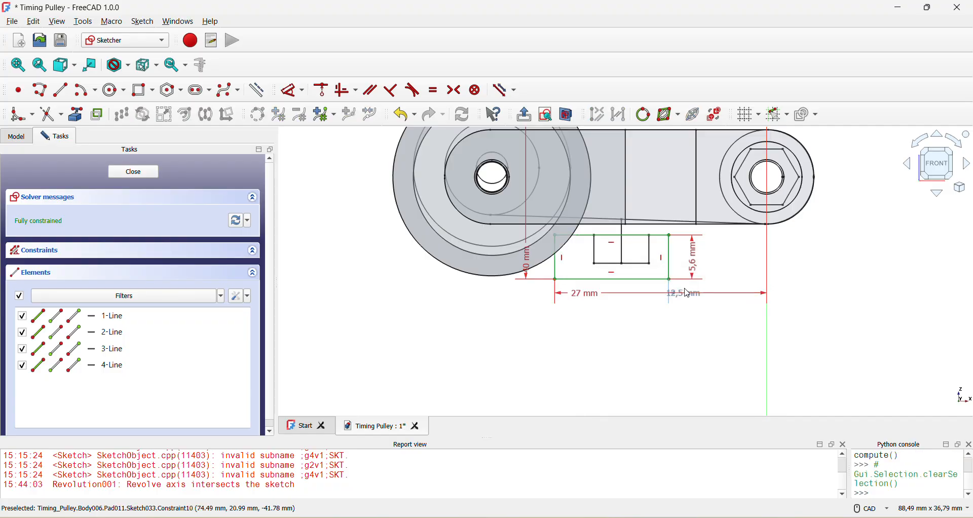
Set the lower-right corner's horizontal distance from the origin to 9.5 mm and close the rectangle sketch.
double_click(681, 295)
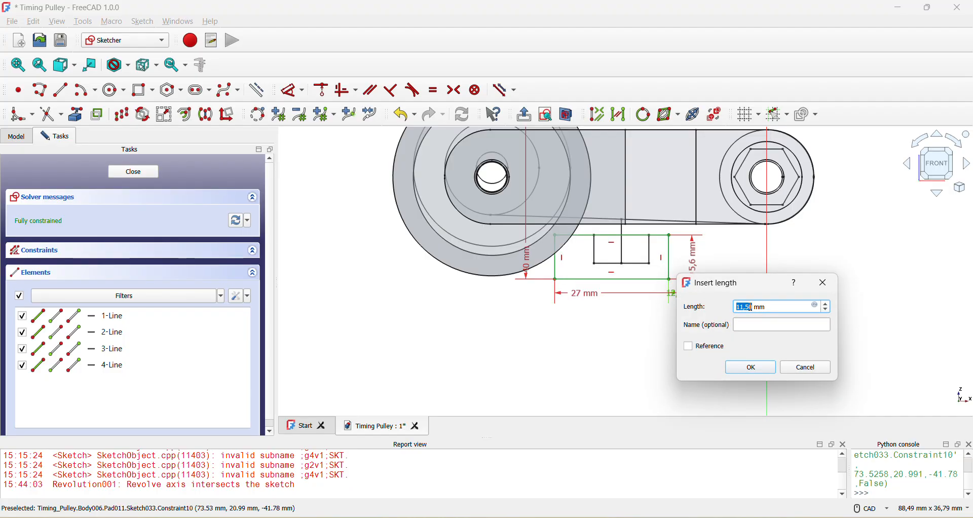
left_click(756, 366)
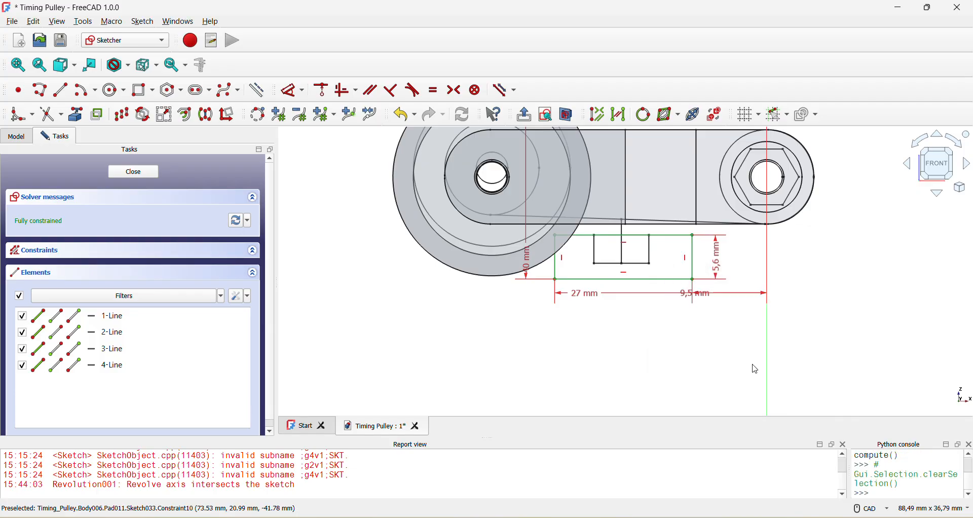
left_click(129, 173)
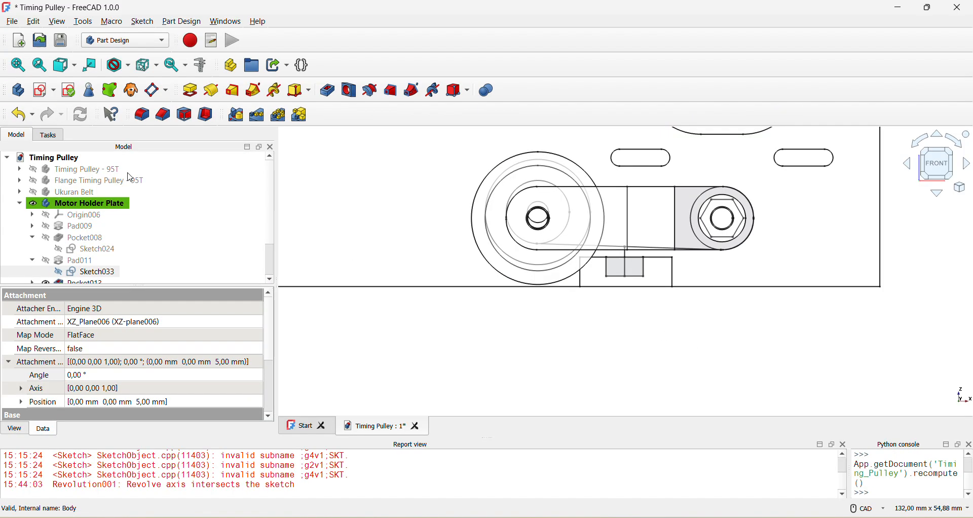
left_click(658, 327)
key("2")
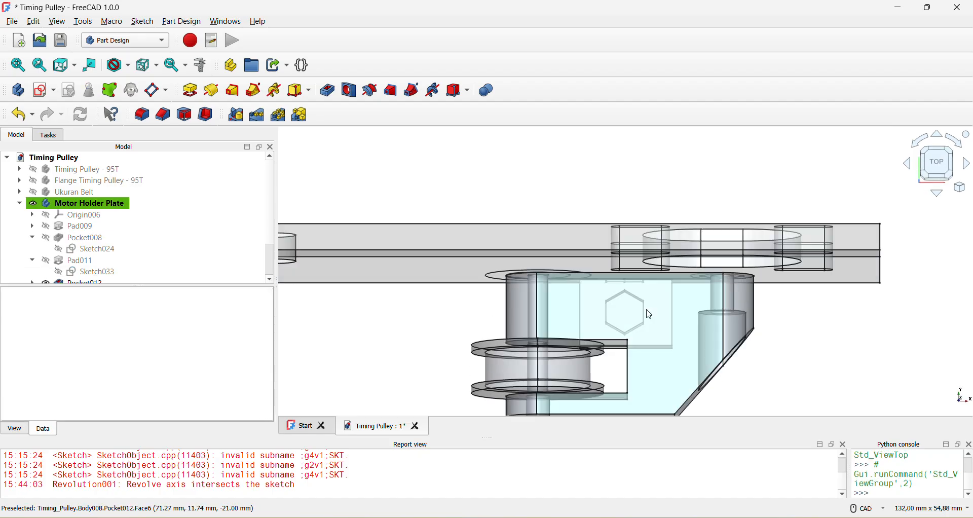
key("1")
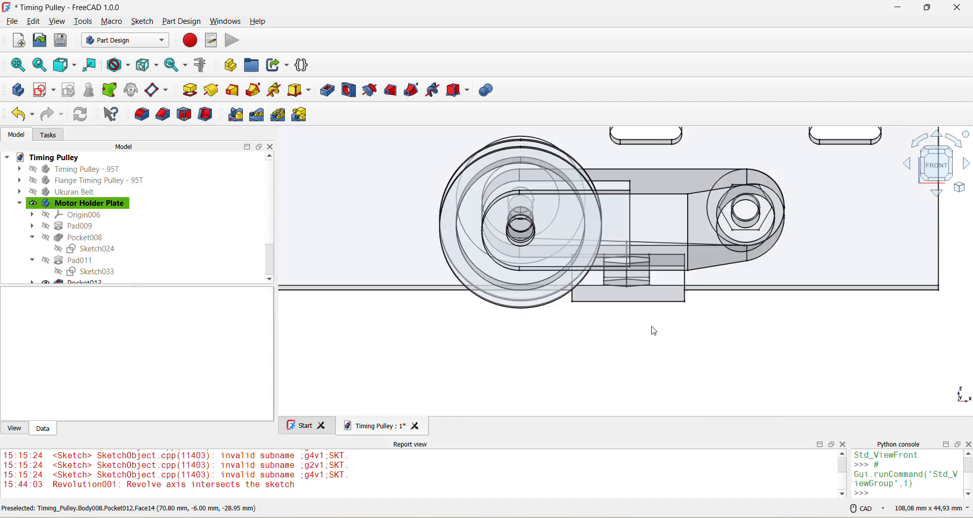
Chamfer the nut block's two outer vertical edges, on the side away from the plate, by 2 mm at equal distance.
scroll(633, 288, "up", 2)
middle_click_drag(631, 350, 586, 269)
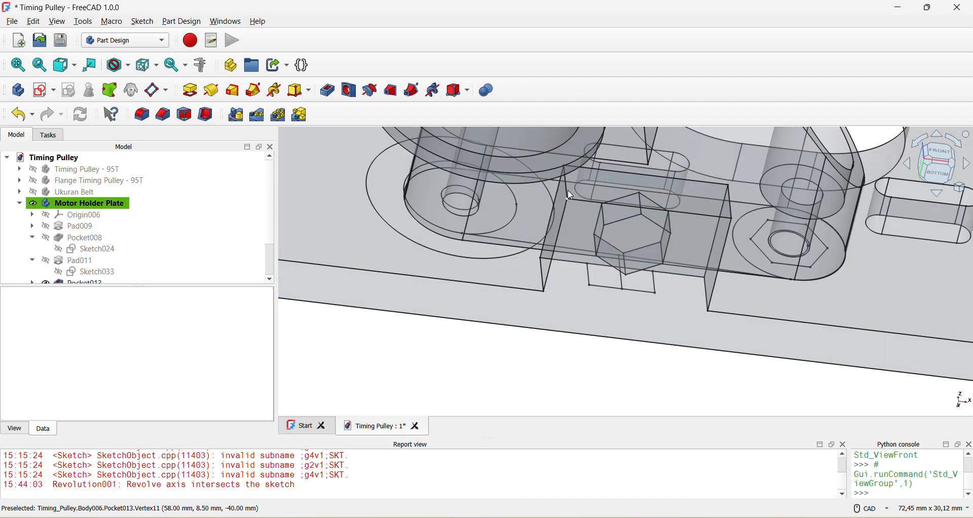
left_click(567, 187)
left_click(735, 207, "ctrl")
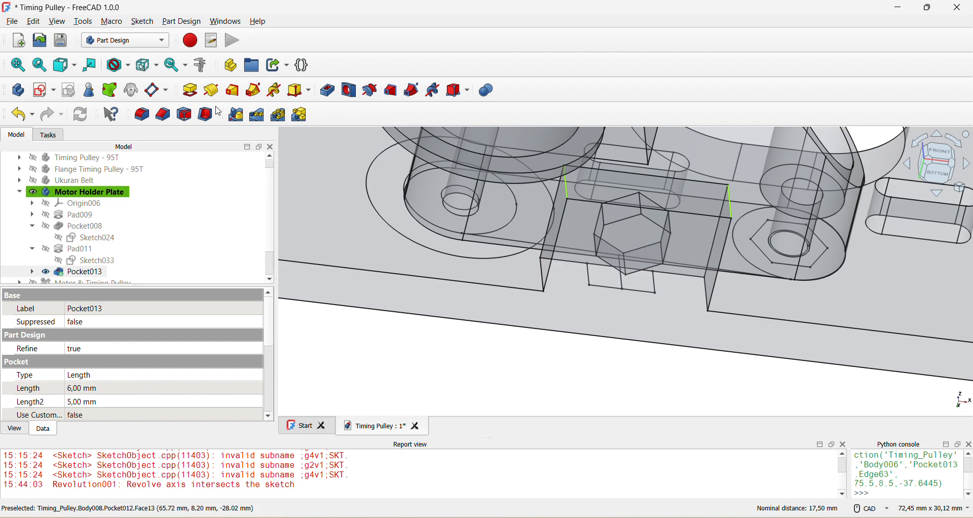
left_click(163, 114)
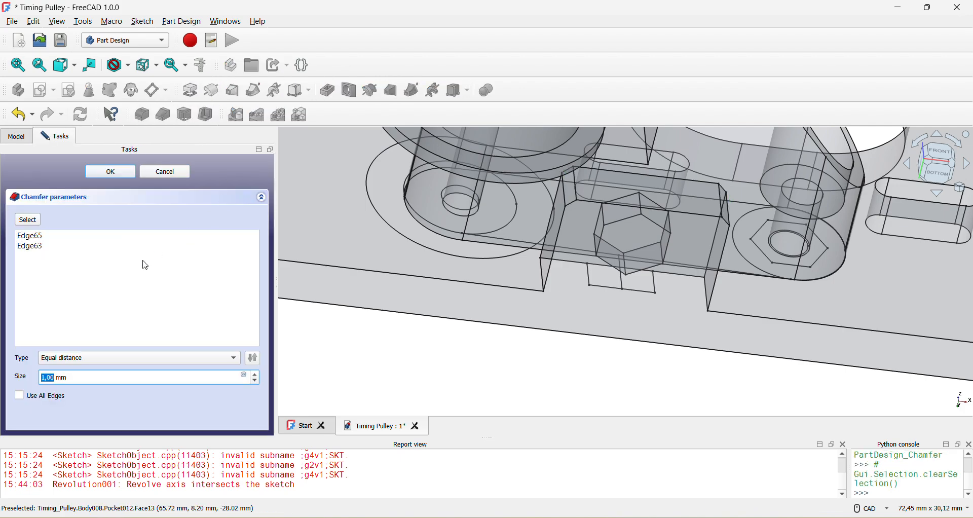
left_click(257, 376)
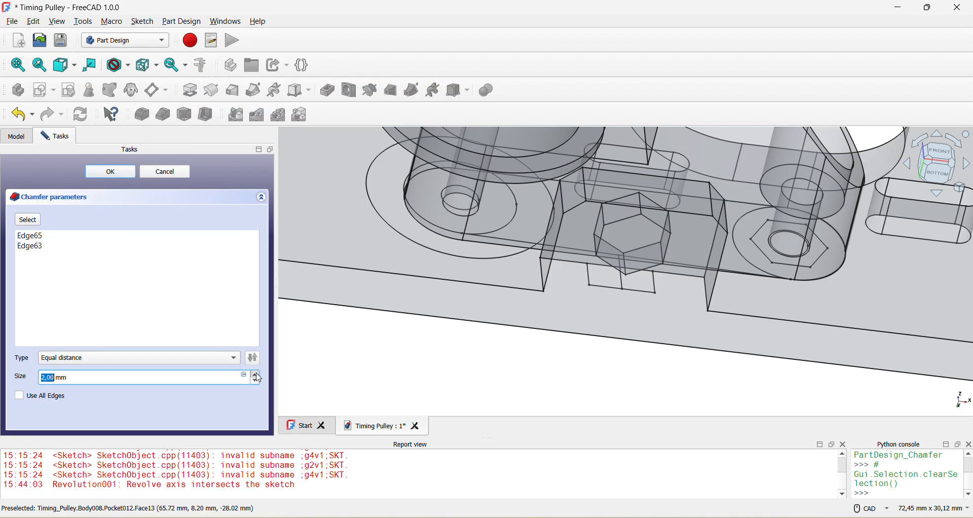
left_click(127, 173)
Chamfer the two edges where the nut block meets the plate by 4 mm at equal distance.
middle_click_drag(541, 282, 545, 284)
left_click(528, 273)
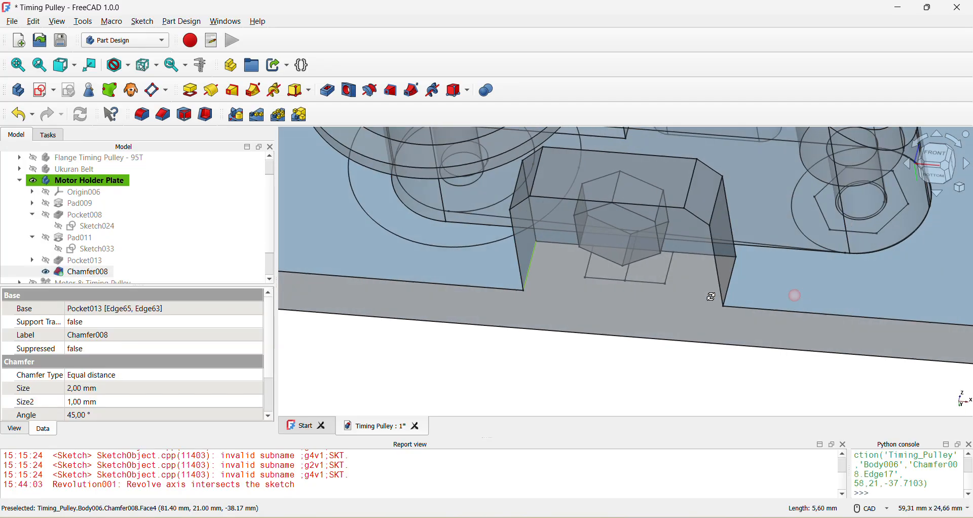
middle_click_drag(711, 297, 776, 294)
left_click(745, 285, "ctrl")
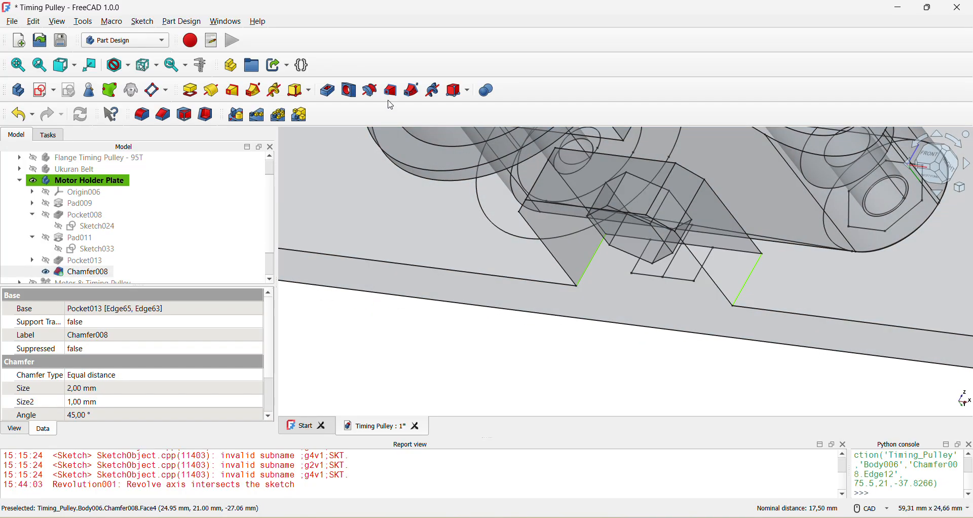
left_click(162, 114)
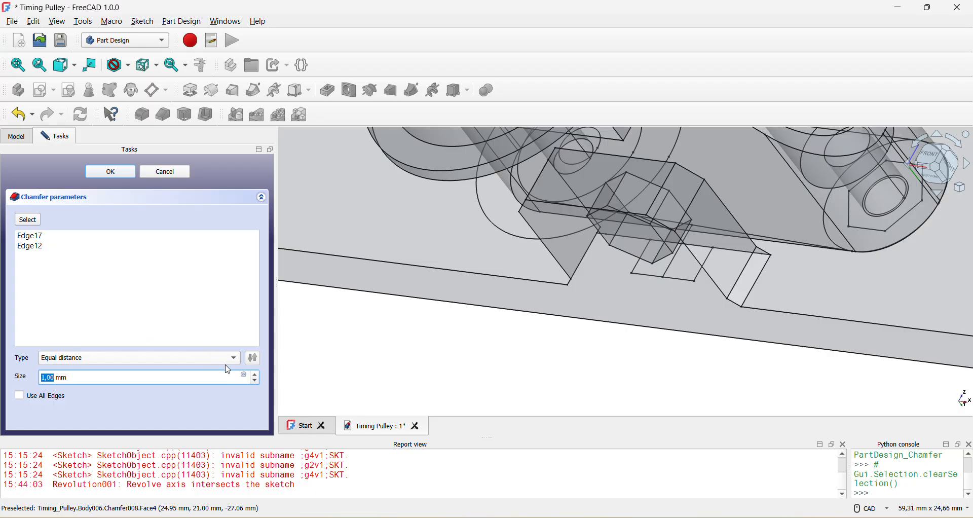
scroll(204, 378, "up", 2)
scroll(203, 378, "up", 1)
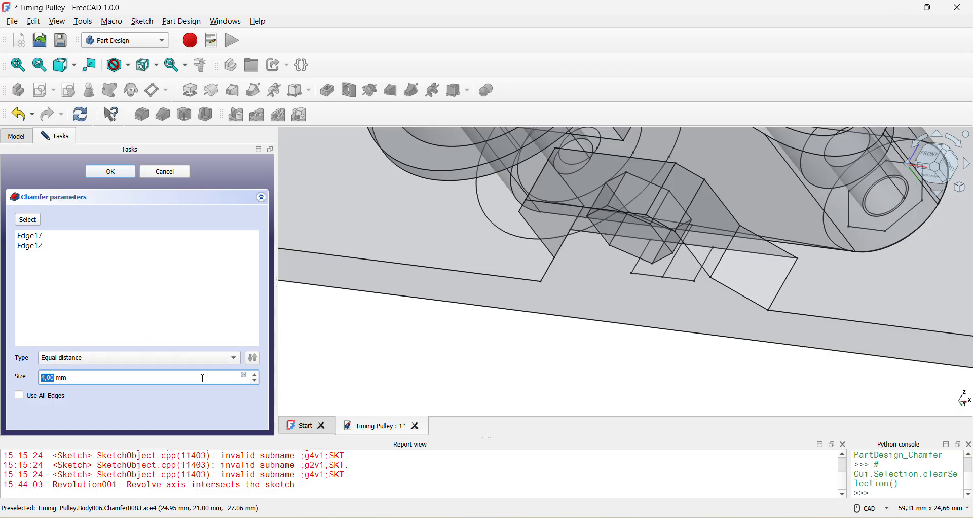
left_click(126, 176)
scroll(470, 198, "down", 3)
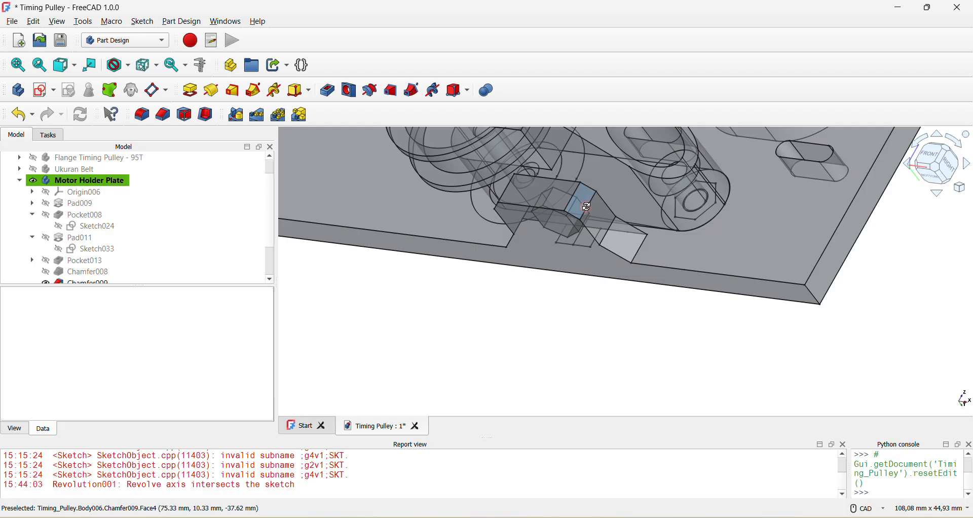
Create a sketch on the Motor Holder Plate's XY plane and draw a circle about 7.4 mm in diameter inside the hexagonal recess.
middle_click_drag(585, 207, 634, 165)
key("2")
scroll(558, 317, "up", 3)
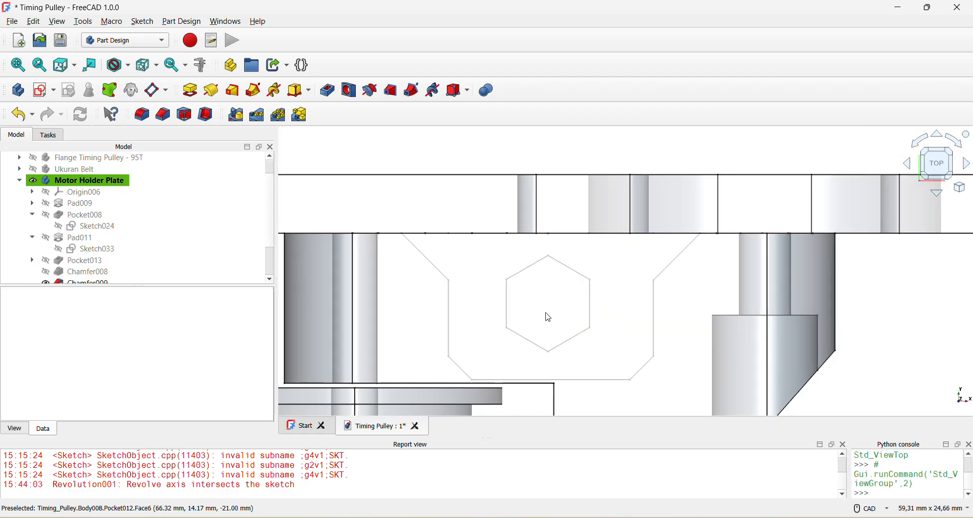
left_click(44, 90)
scroll(710, 248, "down", 5)
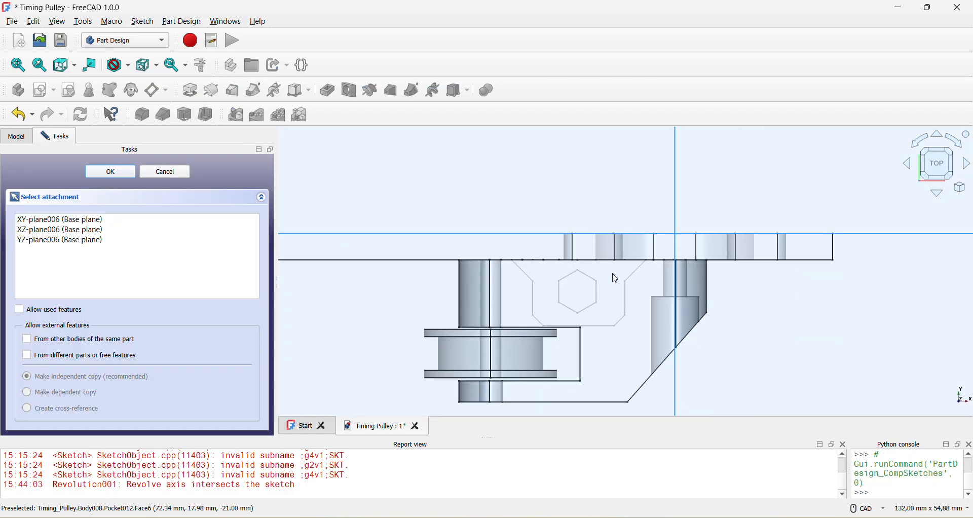
middle_click_drag(683, 250, 661, 248)
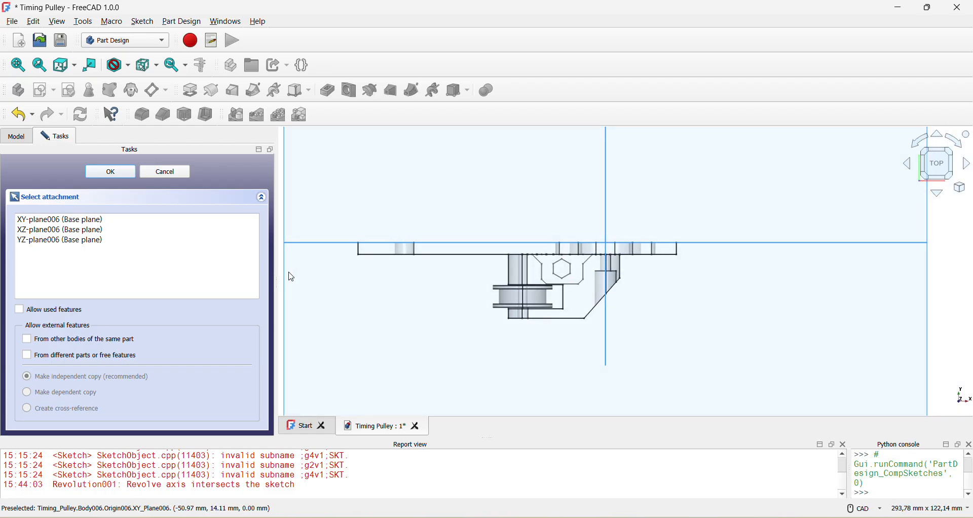
scroll(553, 283, "up", 5)
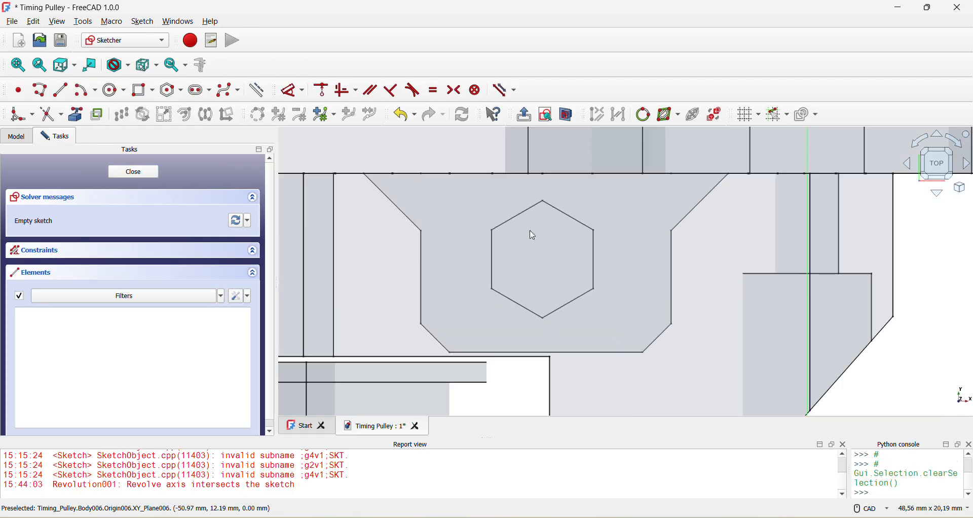
left_click(112, 90)
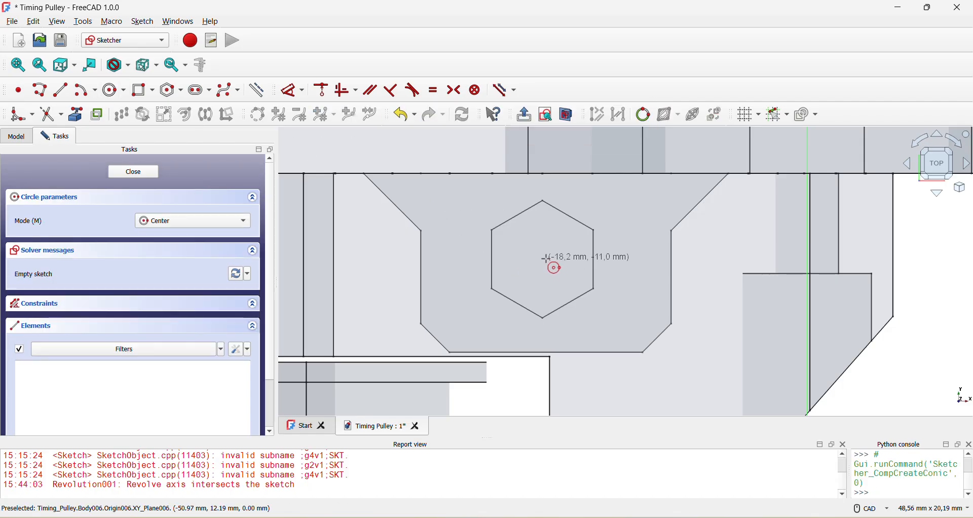
left_click(545, 259)
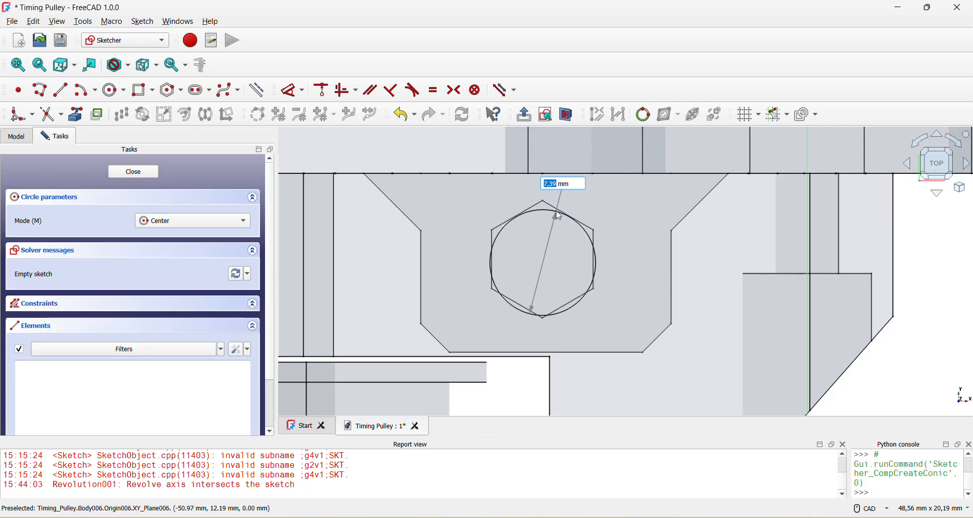
left_click(559, 216)
Constrain the circle's centre 18.5 mm horizontally and 11 mm vertically from the origin.
left_click(544, 262)
left_click(505, 91)
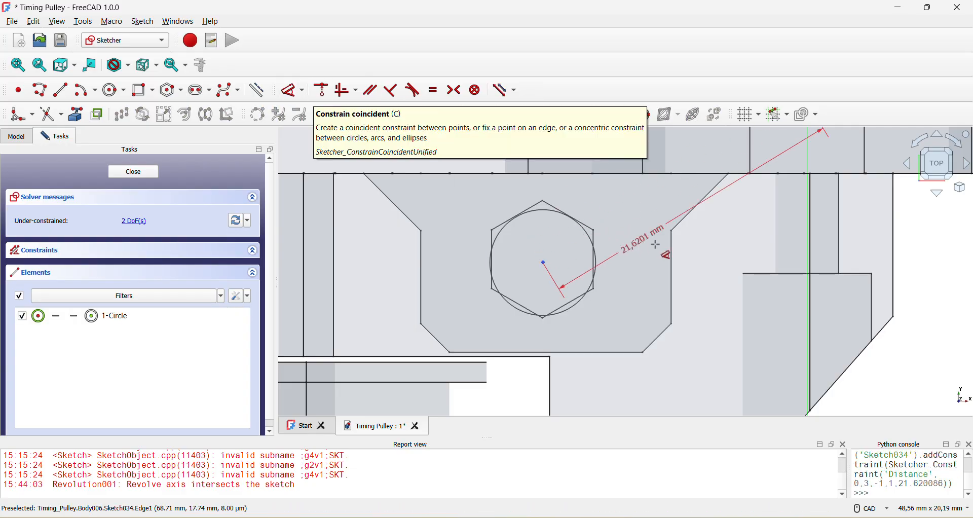
left_click(631, 357)
type("18")
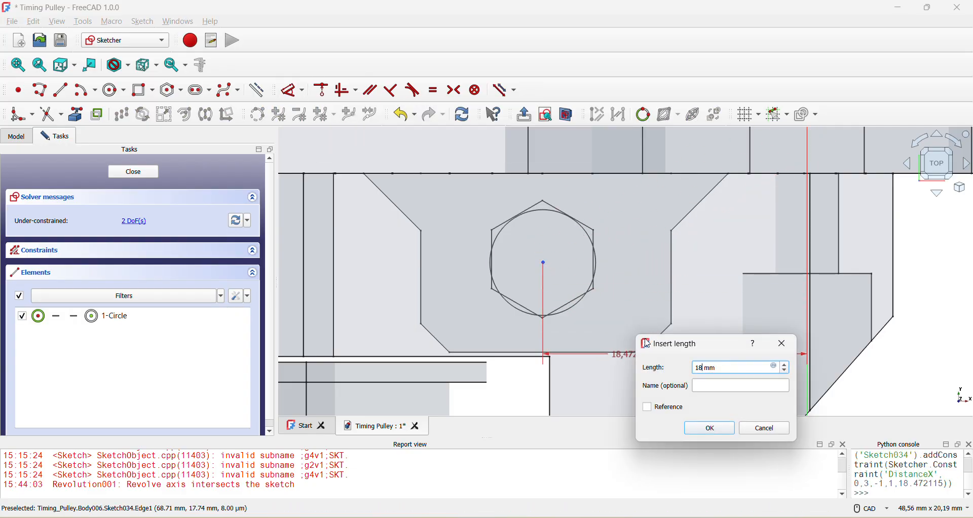
type("8,5")
key("Return")
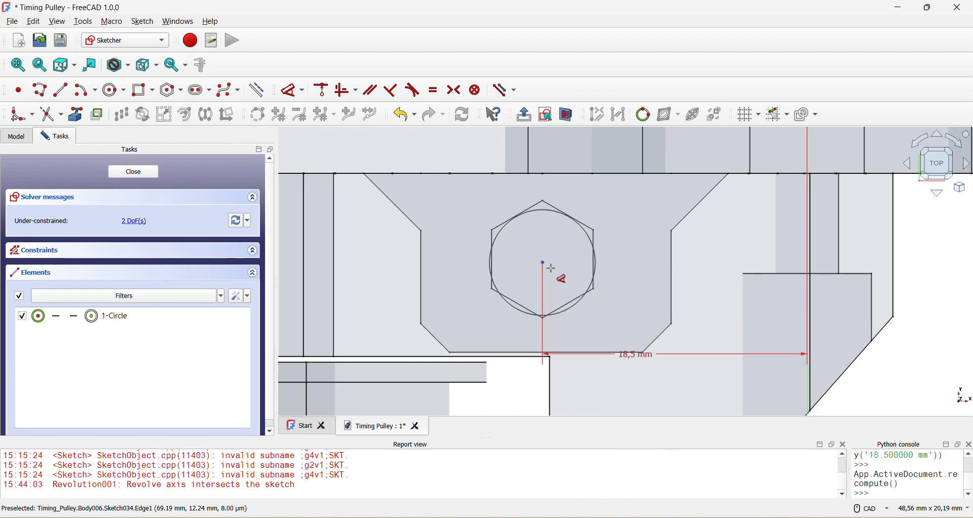
left_click(544, 262)
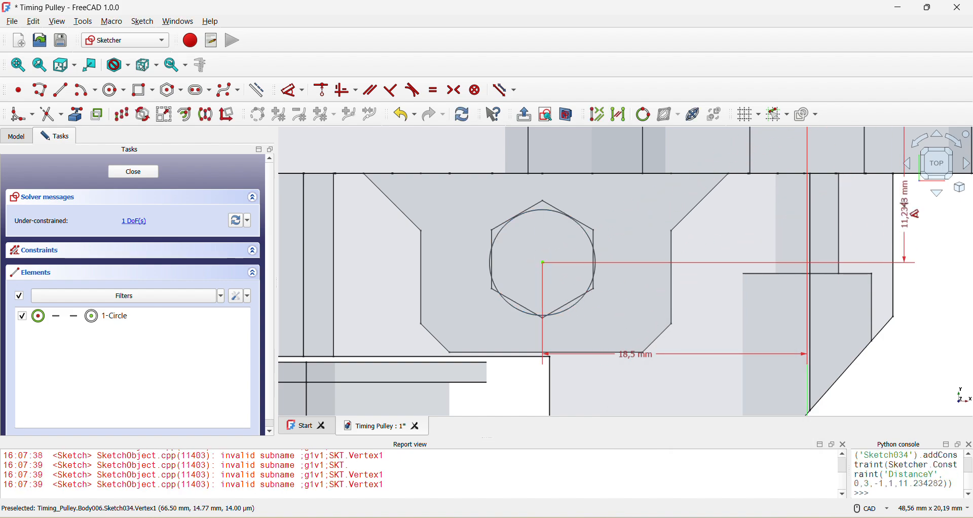
left_click(906, 209)
type("11")
key("Return")
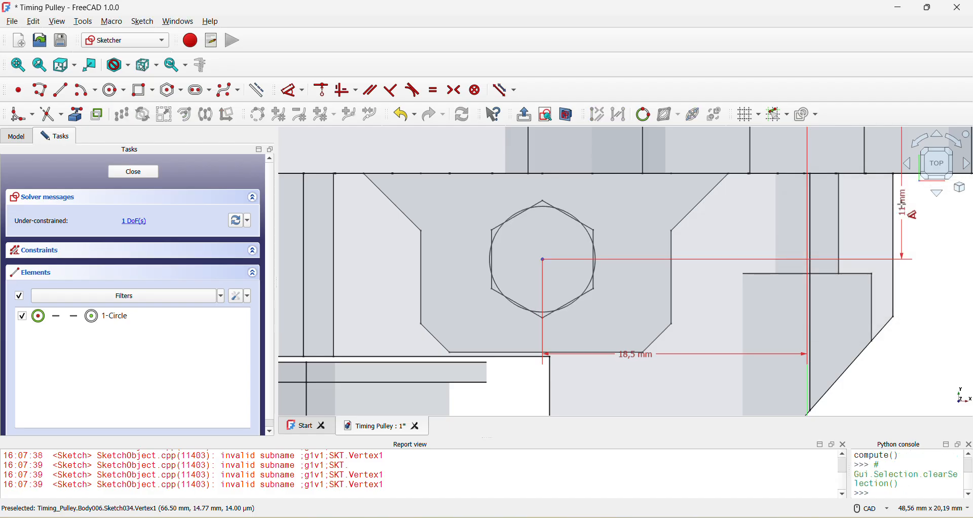
Set the circle's diameter to 4.4 mm and close the sketch.
left_click(568, 219)
left_click(668, 220)
type("4,4")
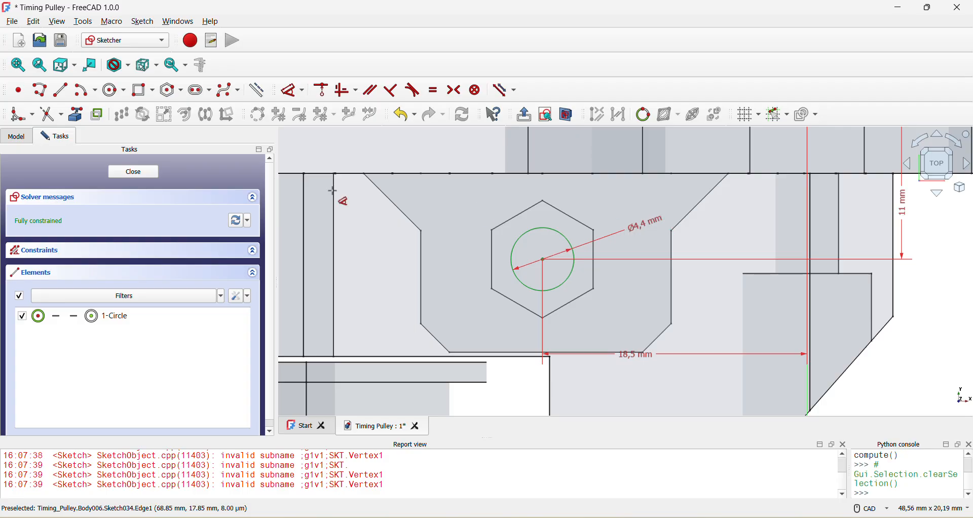
left_click(133, 172)
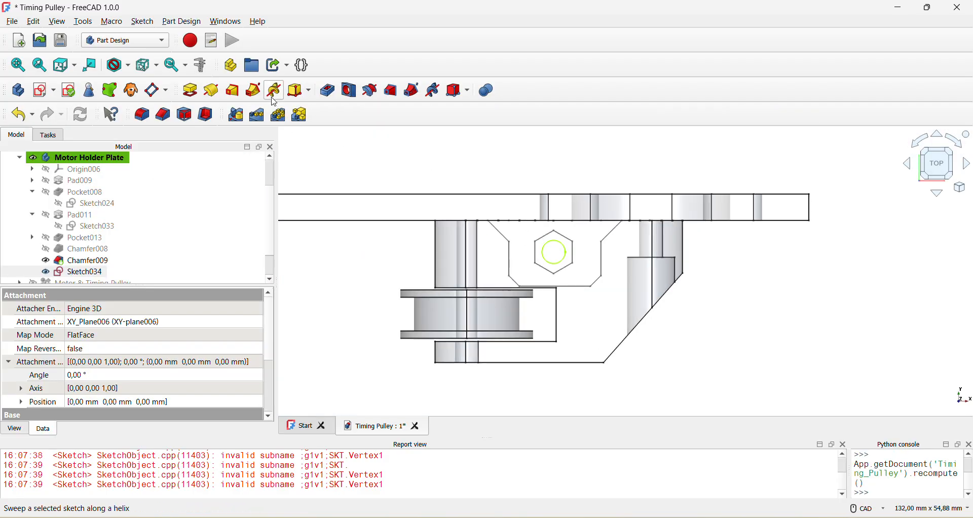
Cut a through-all pocket from the circle sketch to make the screw hole in the nut block.
left_click(328, 91)
left_click(178, 219)
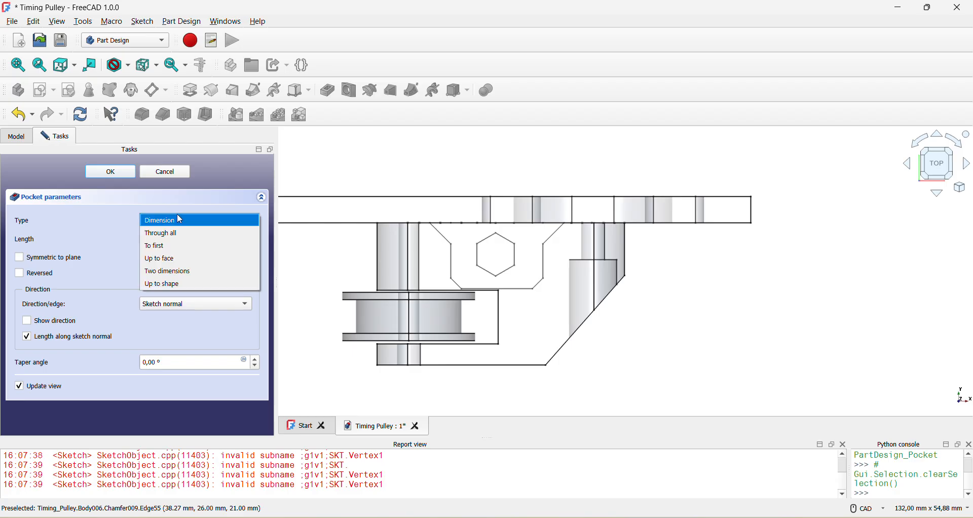
left_click(182, 234)
left_click(107, 172)
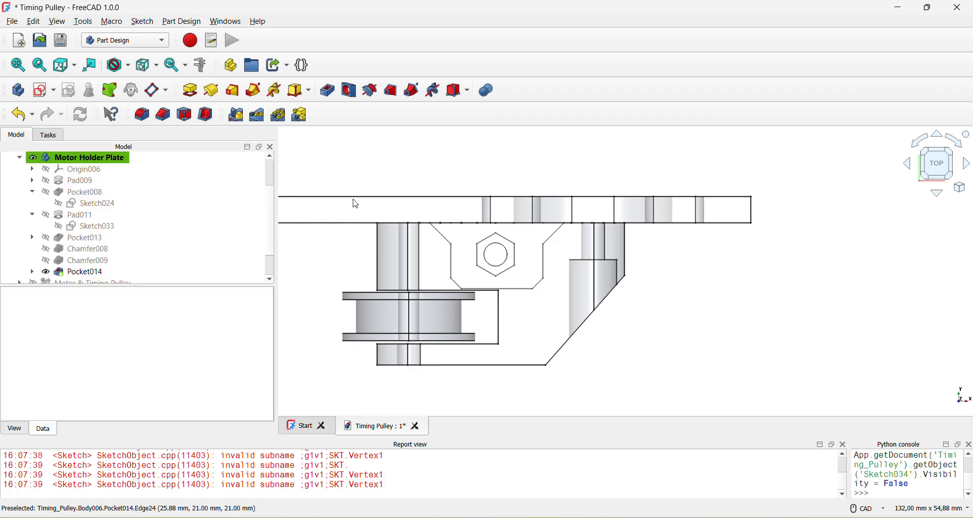
Set the front view and show the Ukuran Belt and Flange Timing Pulley - 95T bodies.
middle_click_drag(482, 254, 469, 188)
scroll(456, 292, "up", 4)
middle_click_drag(522, 261, 507, 230)
key("1")
scroll(507, 230, "down", 5)
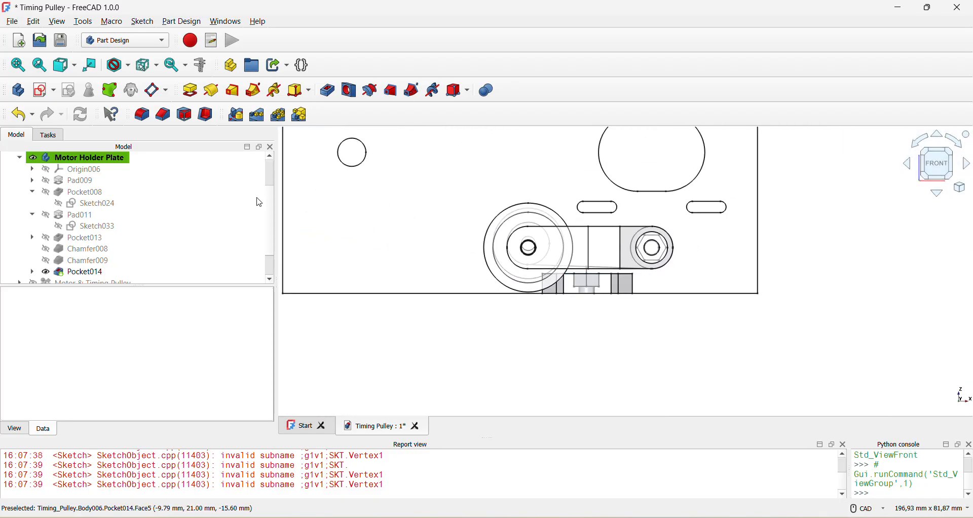
scroll(75, 240, "up", 2)
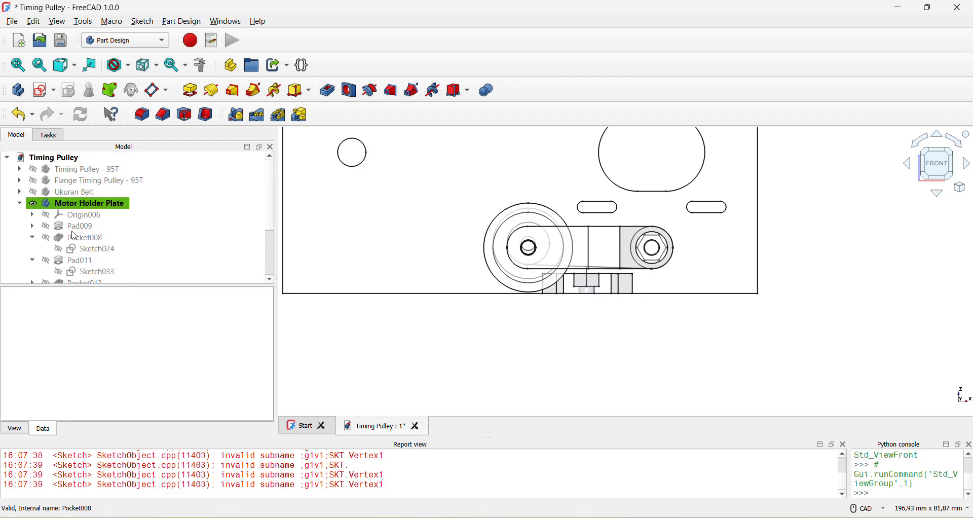
left_click(87, 193)
key("space")
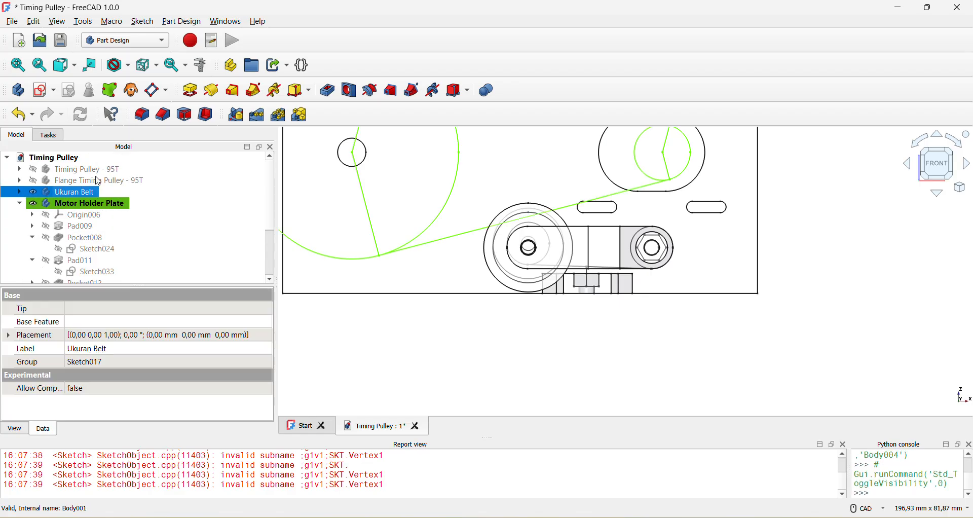
left_click(98, 181)
key("space")
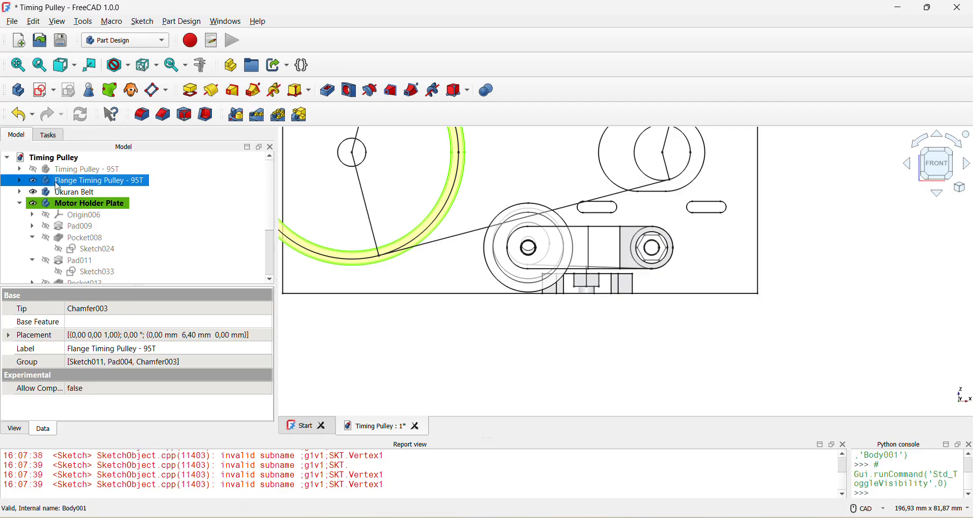
Open the tensioner layout sketch, Sketch026, for editing and move the roller centre slightly lower to swing the arm.
scroll(547, 162, "down", 3)
scroll(77, 242, "down", 2)
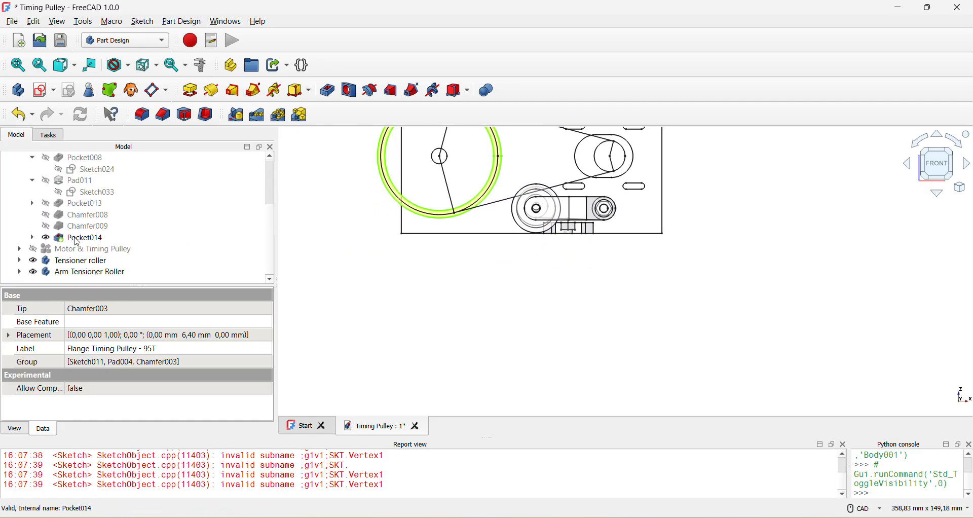
left_click(76, 249)
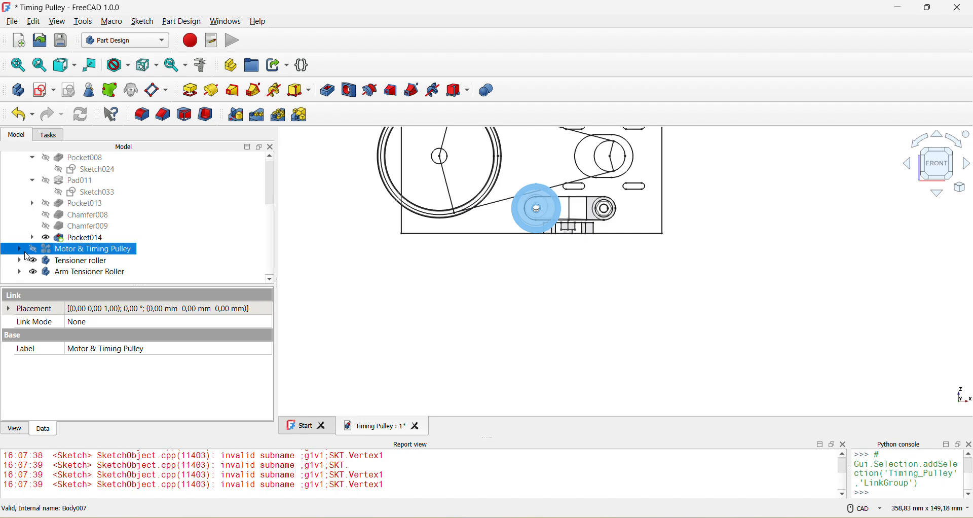
scroll(25, 271, "down", 3)
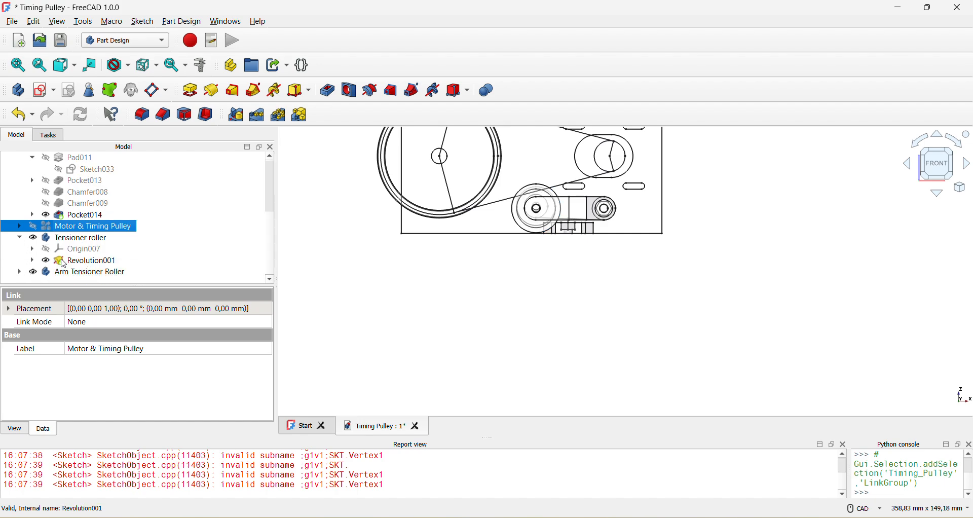
double_click(81, 226)
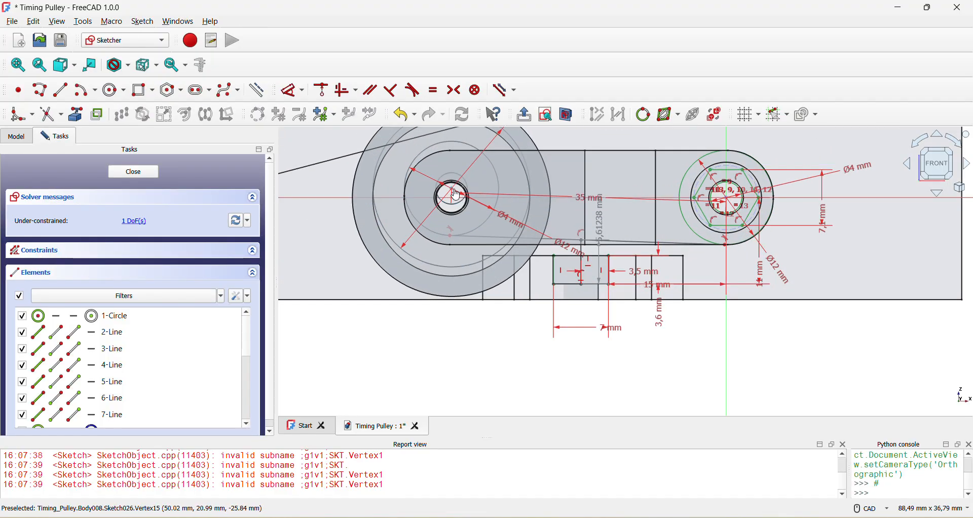
left_click_drag(455, 194, 450, 213)
Examine the lowered roller circle's position relative to the nut block and the belt line.
scroll(550, 291, "up", 4)
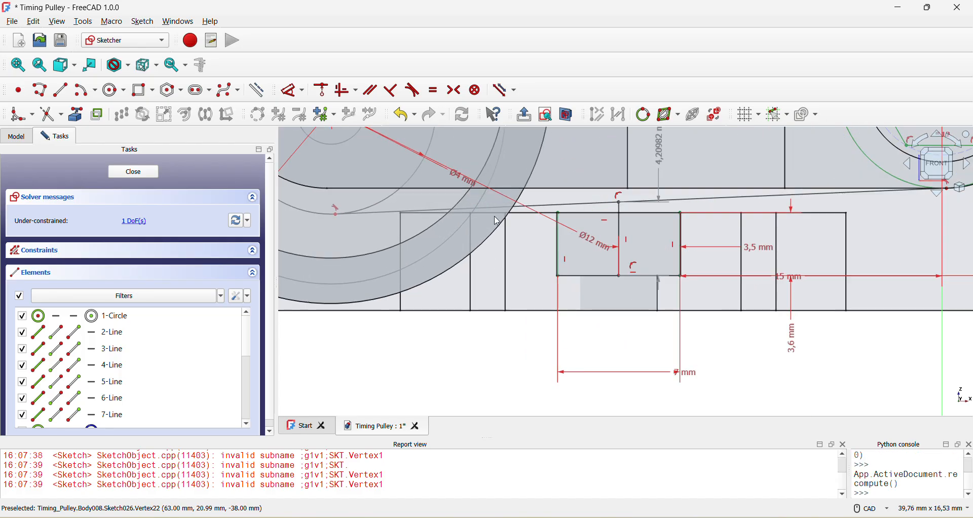
mouse_move(481, 207)
middle_mouse_down()
mouse_move(481, 222)
mouse_move(729, 268)
mouse_move(706, 331)
mouse_move(706, 384)
middle_mouse_up()
scroll(477, 224, "up", 4)
scroll(477, 224, "down", 3)
scroll(729, 268, "down", 2)
scroll(569, 210, "down", 2)
middle_click_drag(569, 210, 564, 220)
scroll(566, 259, "up", 1)
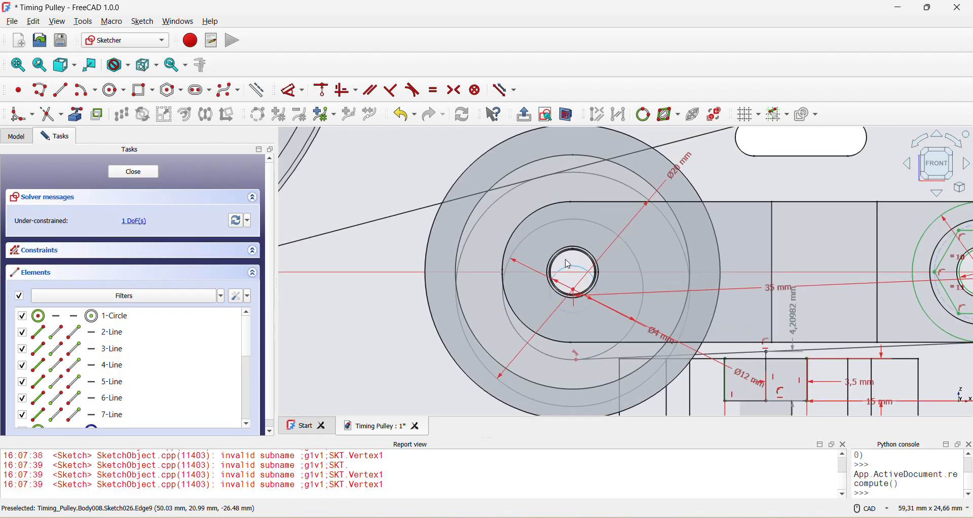
scroll(569, 272, "up", 3)
scroll(572, 276, "down", 2)
middle_click_drag(522, 174, 528, 233)
scroll(529, 228, "up", 3)
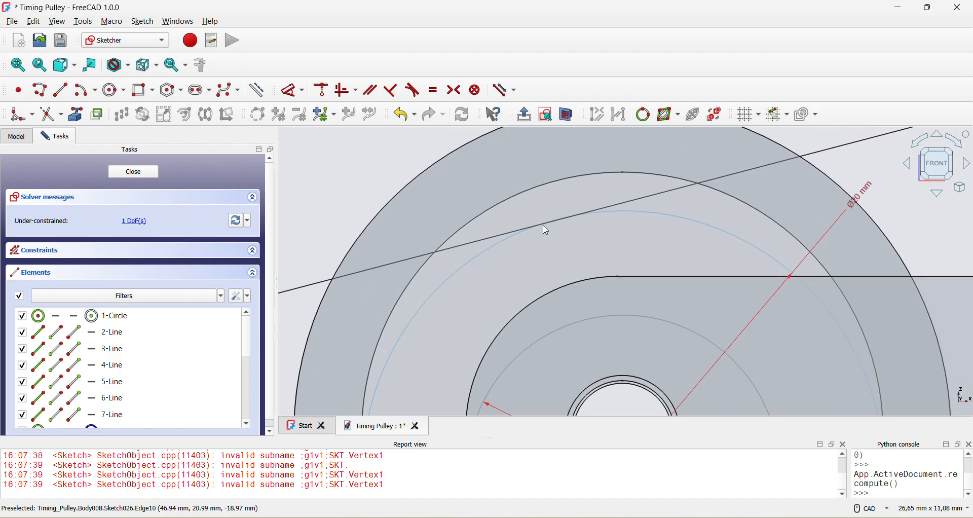
Examine the gap between the lowered roller, the nut block's chamfered corner and the underside of the tensioner arm.
scroll(546, 231, "down", 2)
scroll(527, 186, "up", 1)
scroll(529, 176, "down", 2)
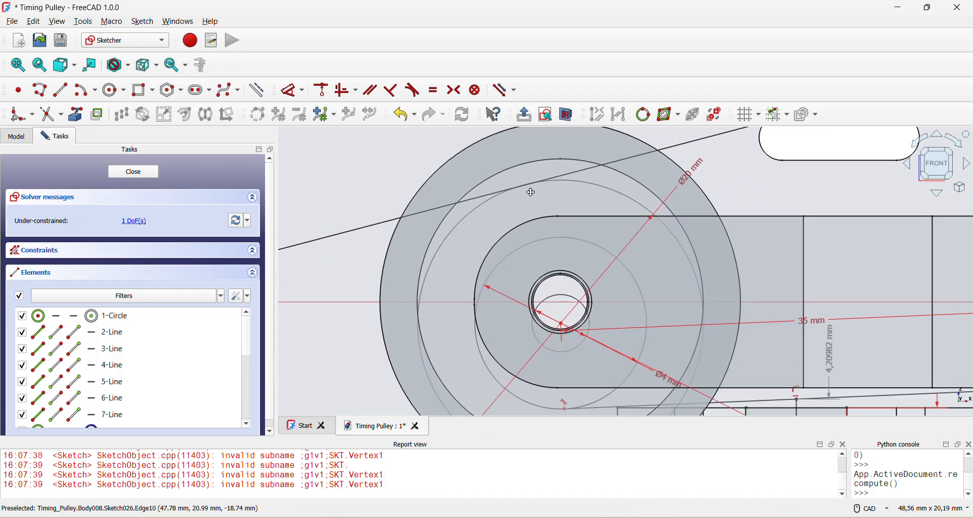
scroll(539, 181, "up", 1)
middle_click_drag(690, 403, 621, 282)
scroll(619, 289, "up", 4)
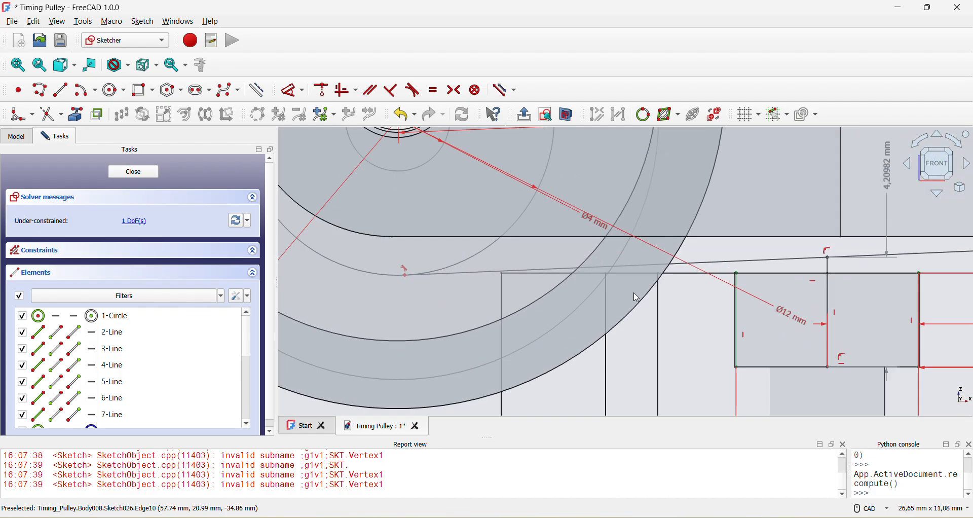
scroll(671, 270, "up", 4)
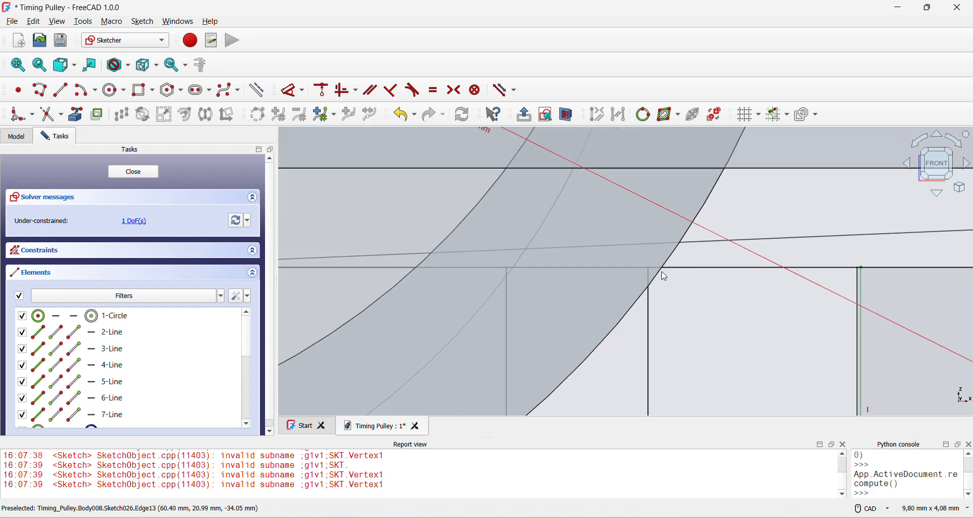
scroll(665, 277, "down", 5)
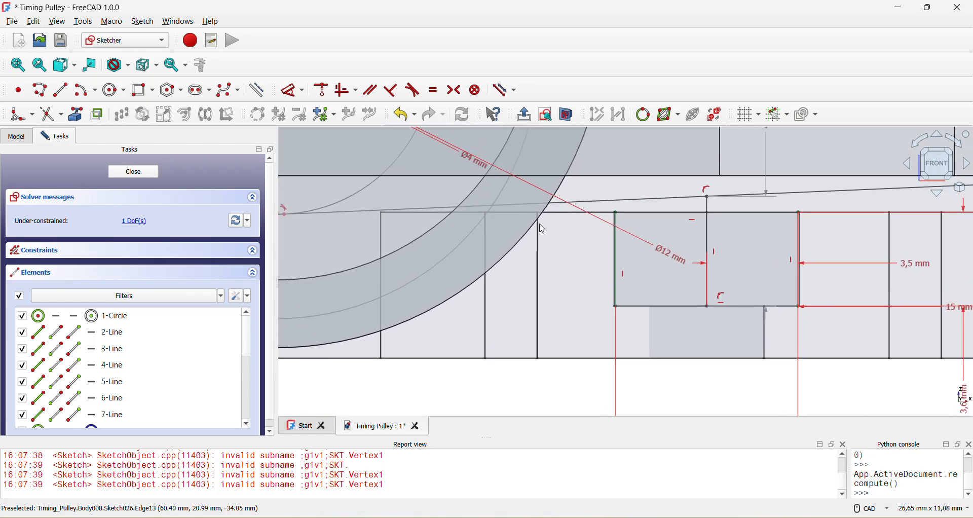
scroll(420, 201, "down", 2)
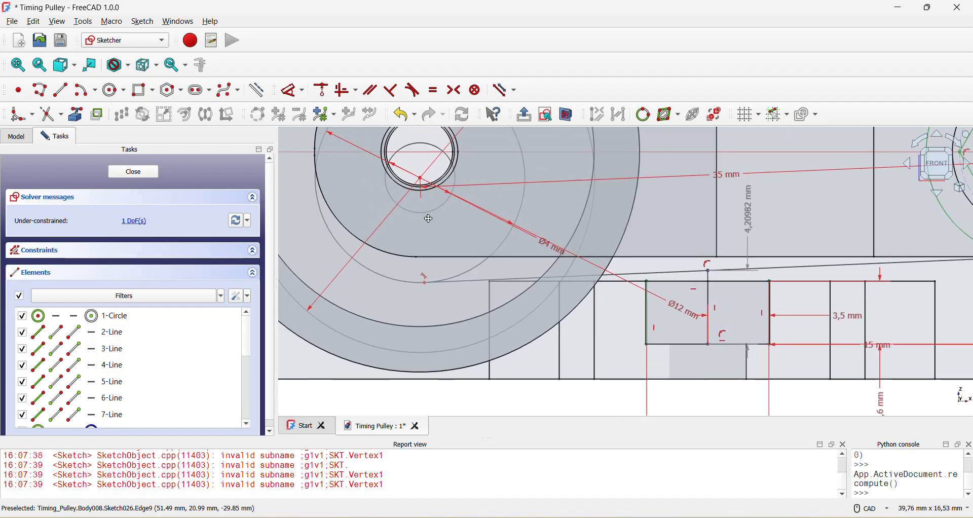
Lower the roller centre slightly further in the sketch and check the roller against the nut block corner and belt line.
left_click_drag(420, 203, 423, 208)
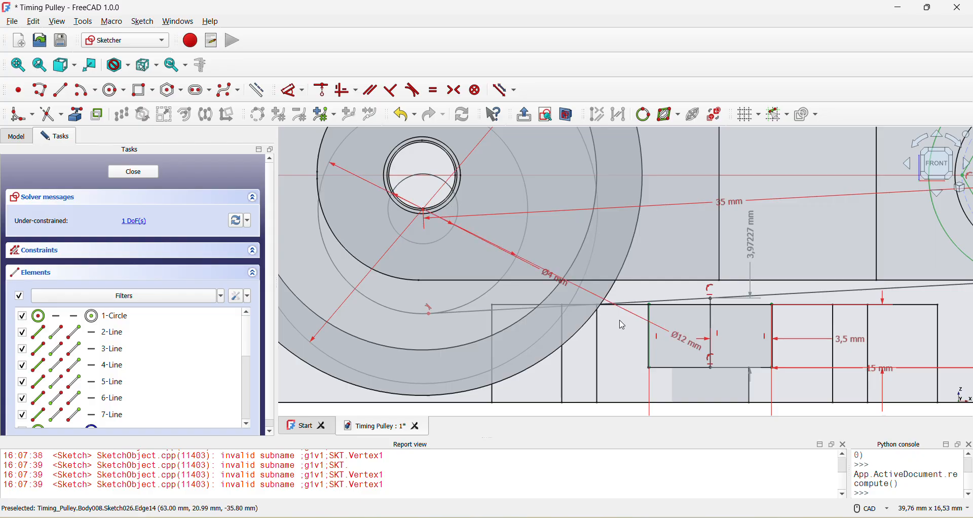
scroll(623, 325, "up", 5)
scroll(573, 283, "up", 2)
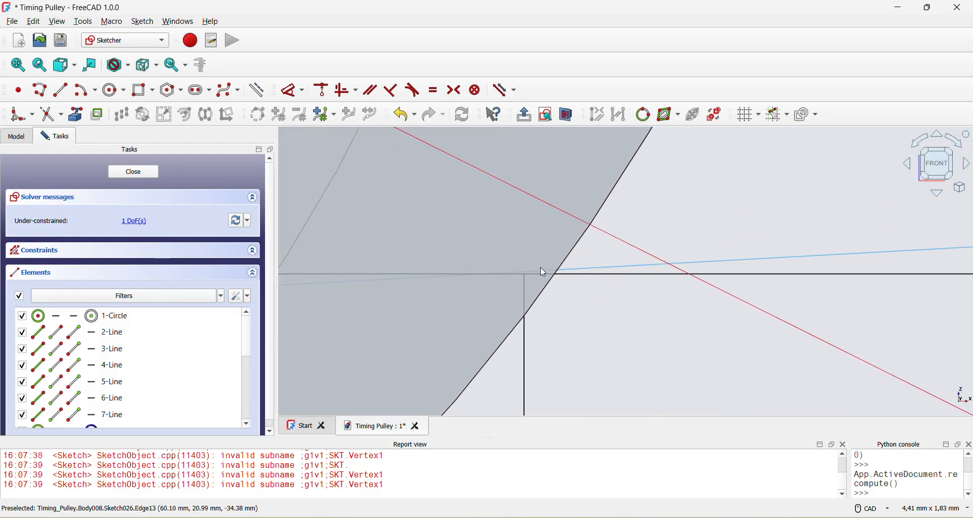
scroll(537, 277, "down", 2)
scroll(538, 278, "down", 5)
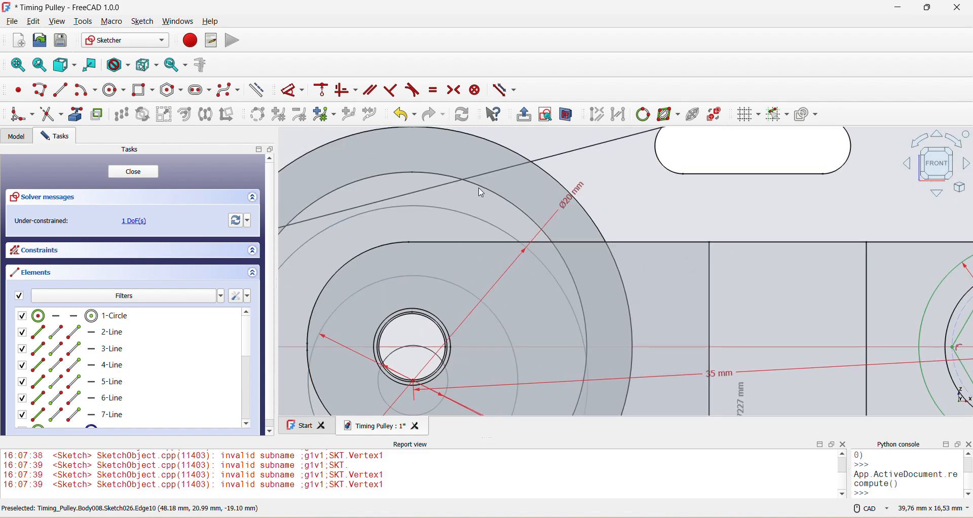
scroll(378, 205, "down", 1)
scroll(427, 203, "down", 6)
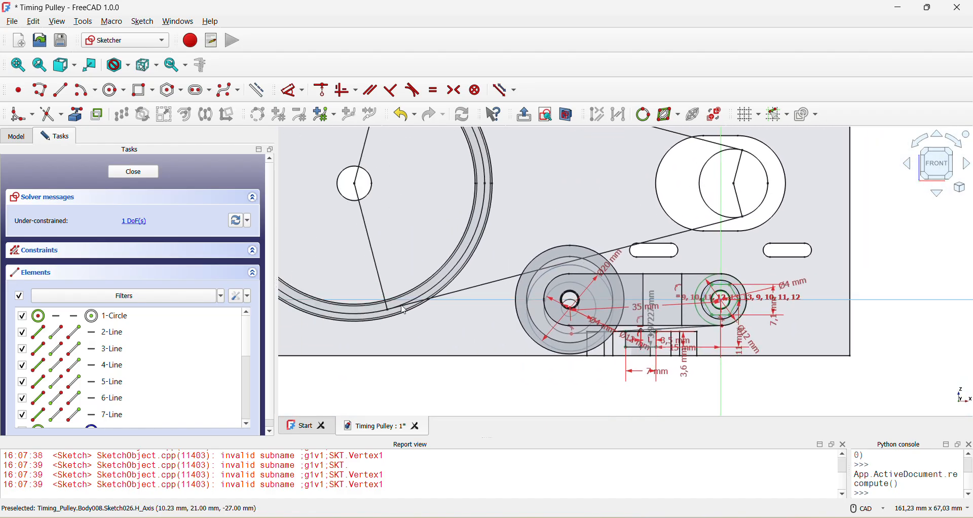
middle_click_drag(430, 278, 423, 369)
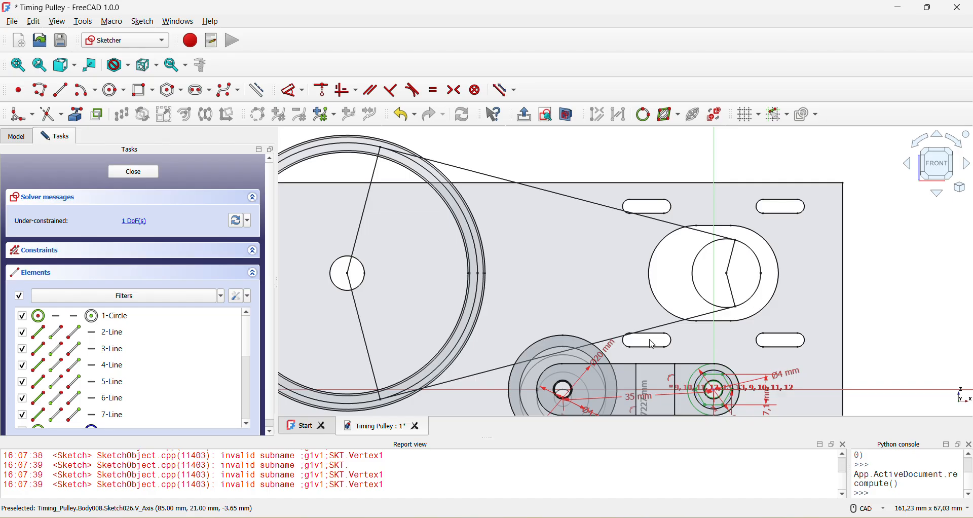
scroll(567, 346, "up", 4)
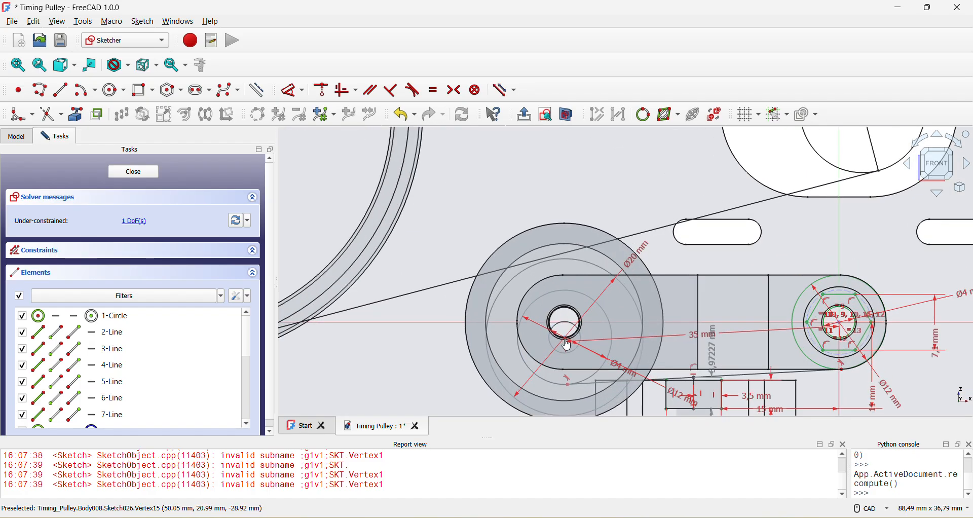
Move the roller centre back up into line with the arm's horizontal axis and close the layout sketch.
left_click_drag(567, 346, 553, 285)
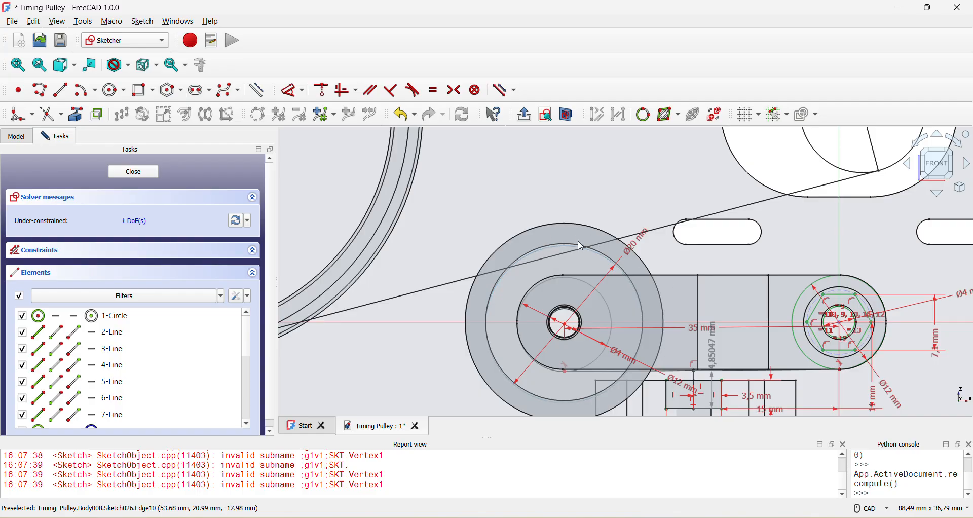
middle_click_drag(623, 245, 515, 269)
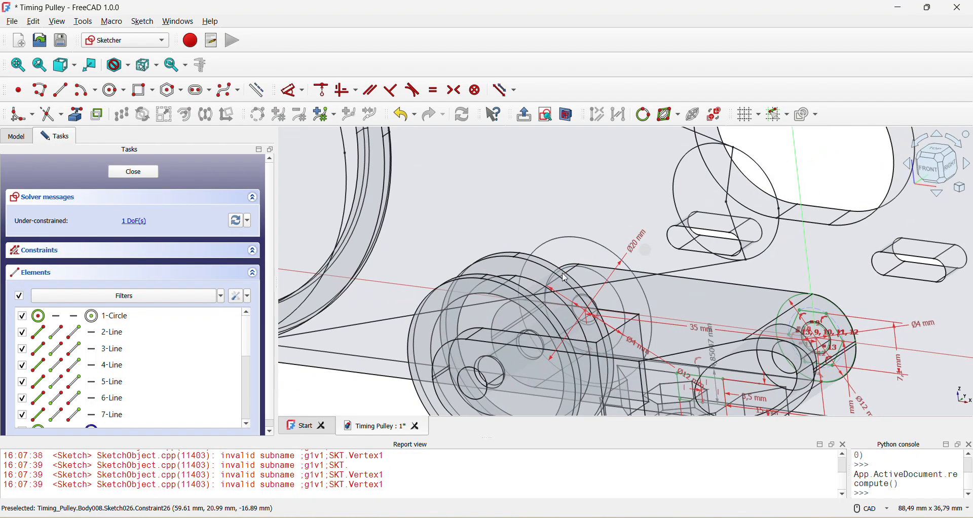
key("1")
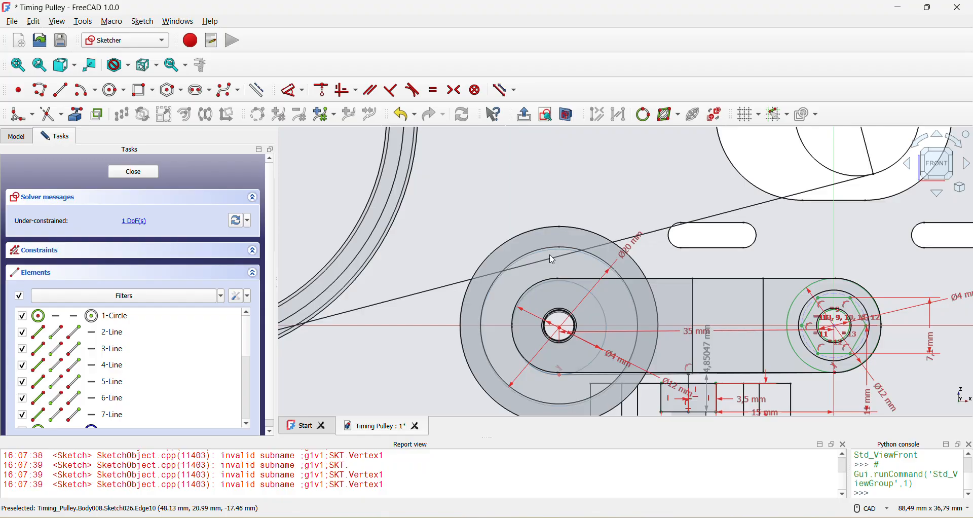
mouse_move(565, 333)
left_mouse_down()
mouse_move(562, 350)
mouse_move(562, 322)
mouse_move(566, 332)
left_mouse_up()
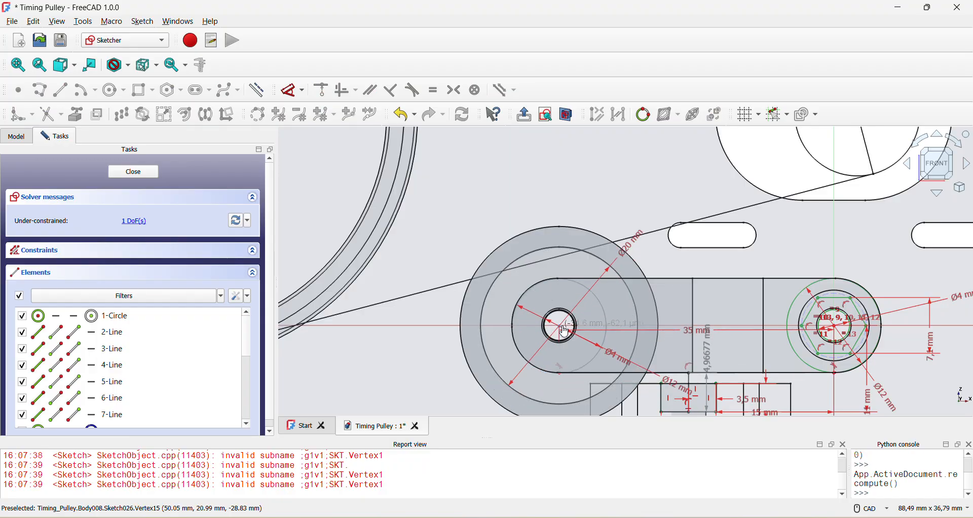
scroll(565, 332, "down", 3)
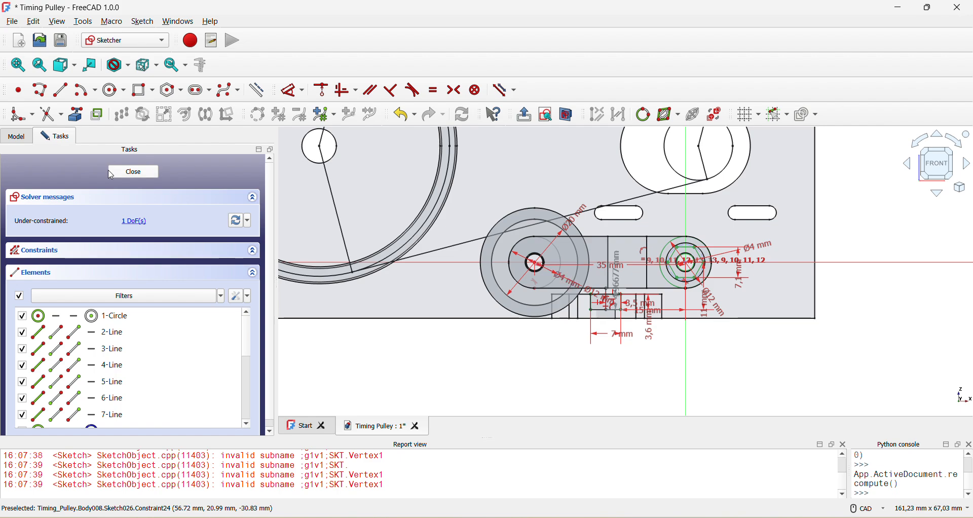
left_click(148, 175)
Examine the clearance between the tensioner arm, roller and nut block from below, from above and in the front view.
scroll(562, 258, "up", 6)
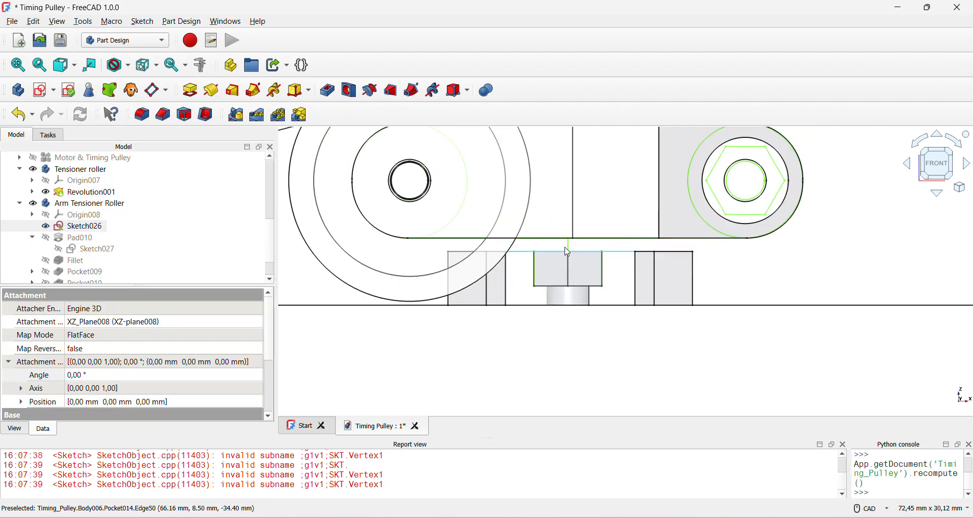
scroll(565, 245, "down", 1)
middle_click_drag(565, 246, 563, 296)
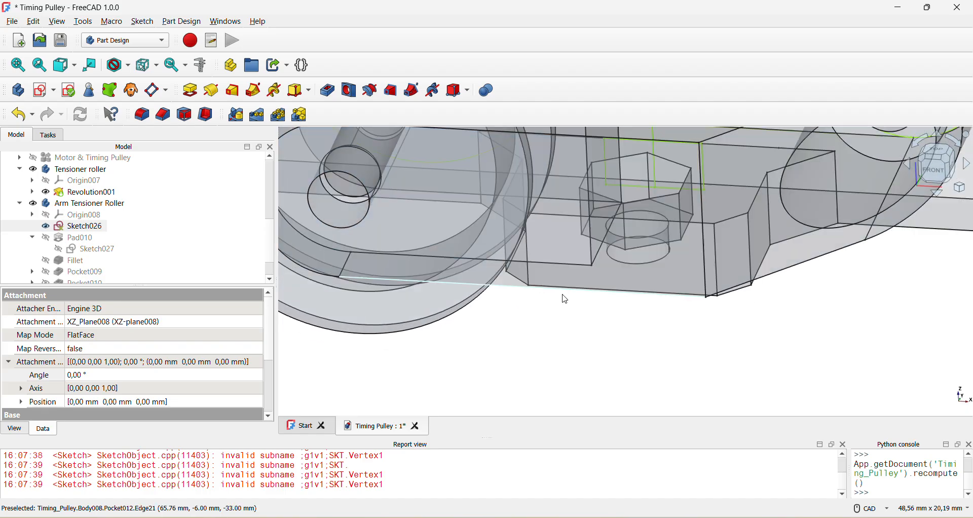
middle_click_drag(601, 261, 603, 418)
scroll(621, 233, "up", 2)
scroll(628, 275, "down", 3)
key("1")
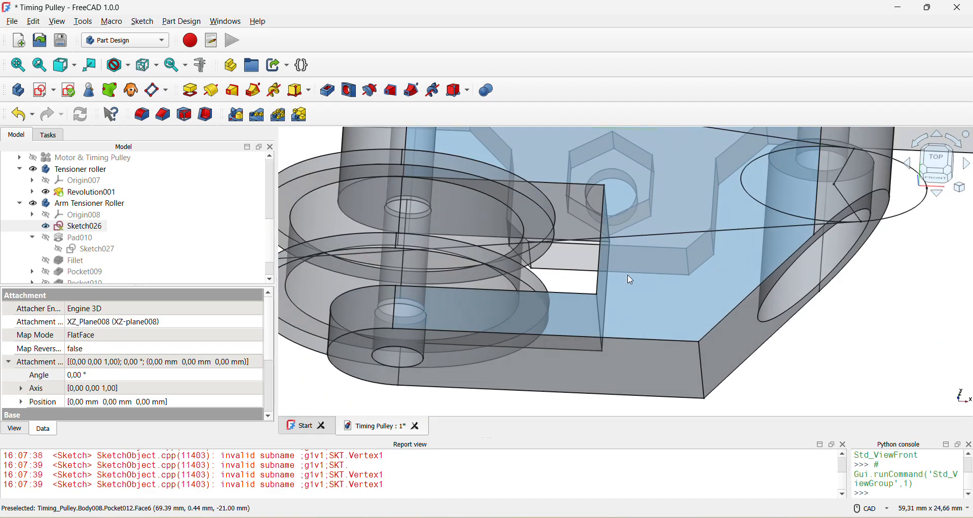
middle_click_drag(630, 366, 613, 221)
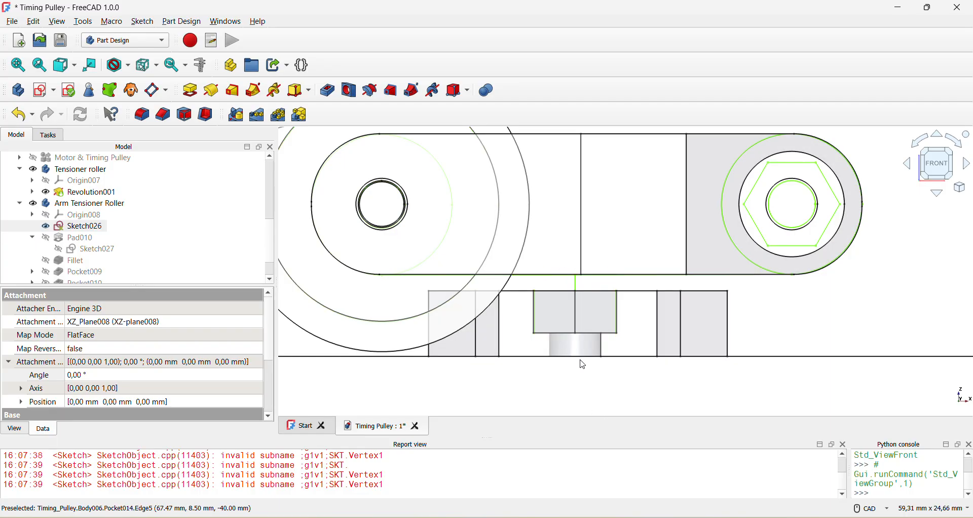
scroll(563, 264, "down", 2)
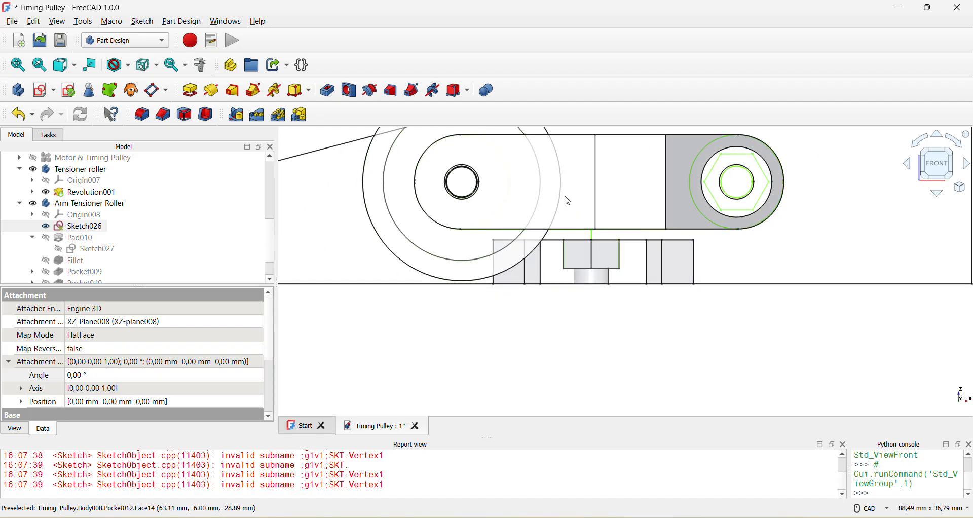
scroll(588, 202, "down", 3)
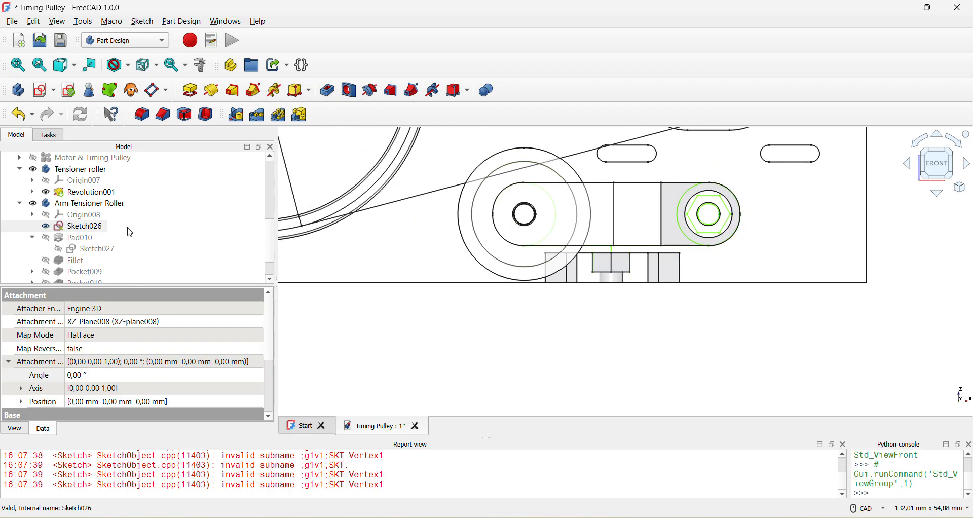
Hide the tensioner layout sketch, Sketch026.
left_click(94, 217)
key("space")
key("space")
left_click(96, 226)
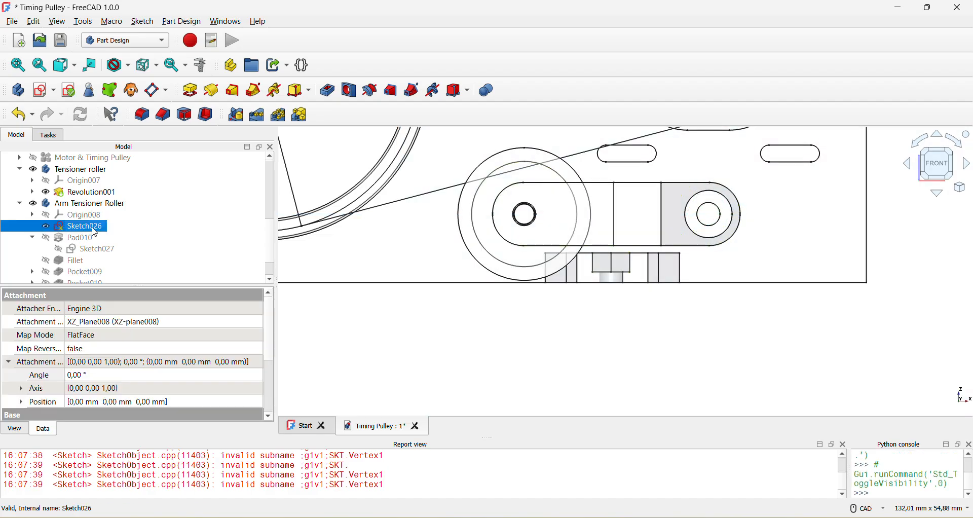
Start a new sketch on the holder plate's XZ plane and draw a circle about 4.8 mm in diameter at the arm's pivot hole.
middle_click_drag(624, 232, 598, 237)
scroll(583, 335, "down", 3)
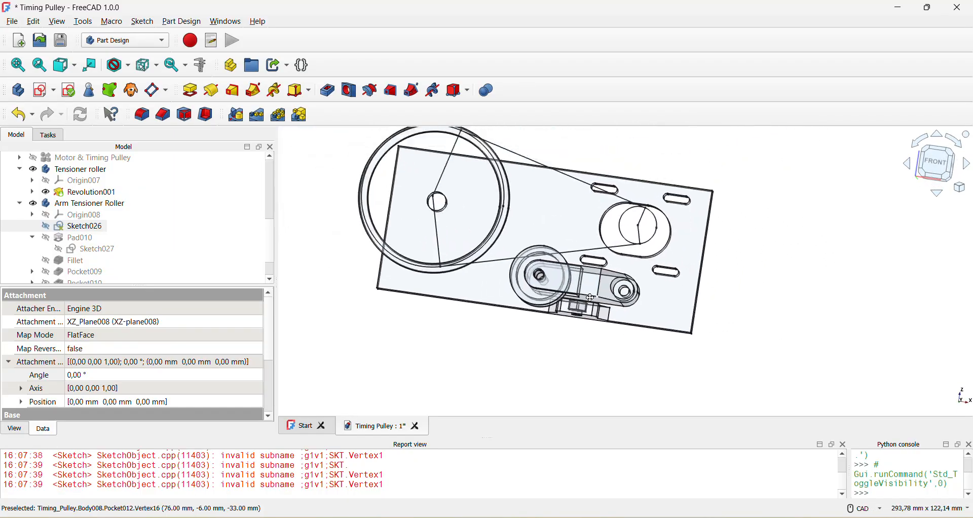
scroll(701, 308, "up", 4)
key("2")
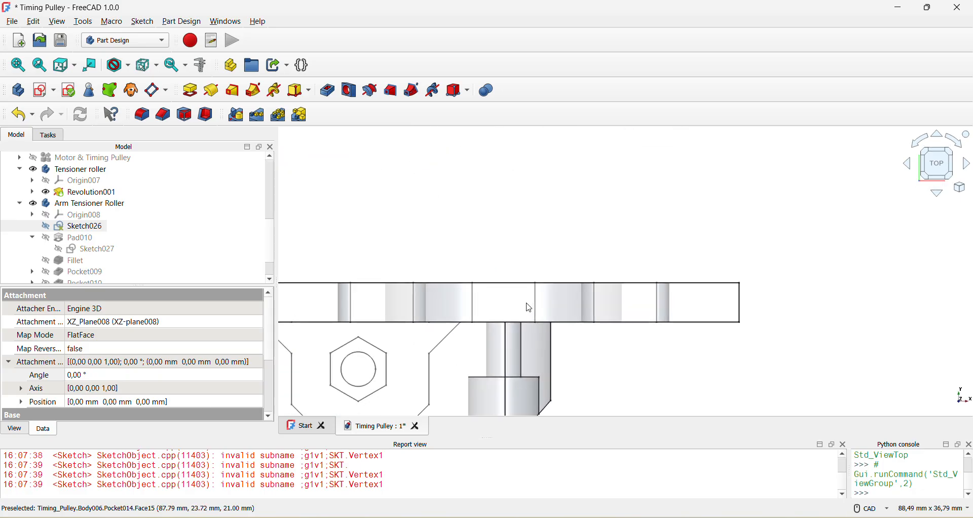
key("1")
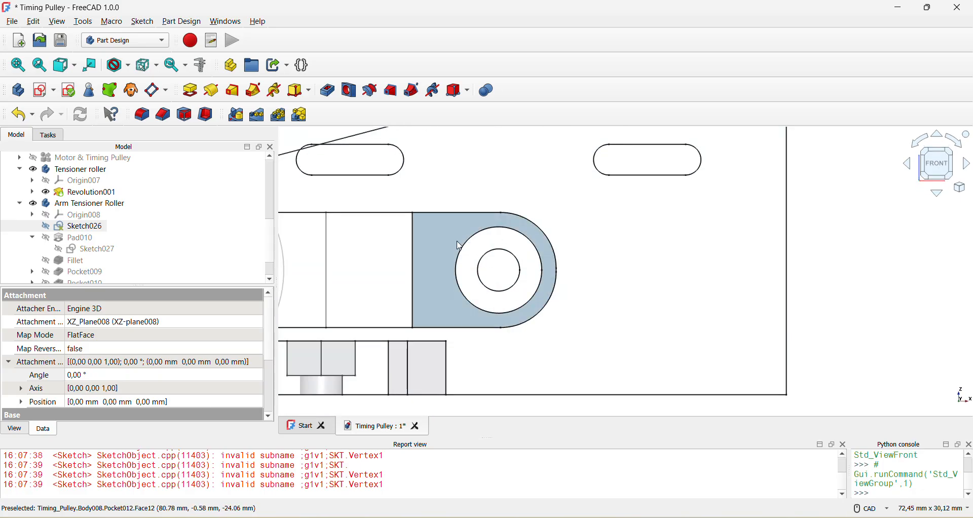
left_click(41, 92)
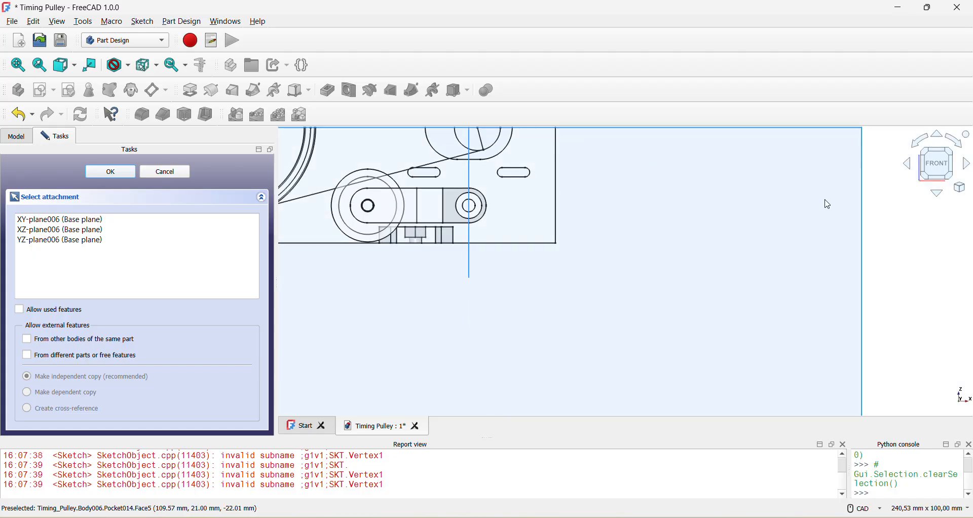
left_click(861, 200)
scroll(443, 188, "up", 5)
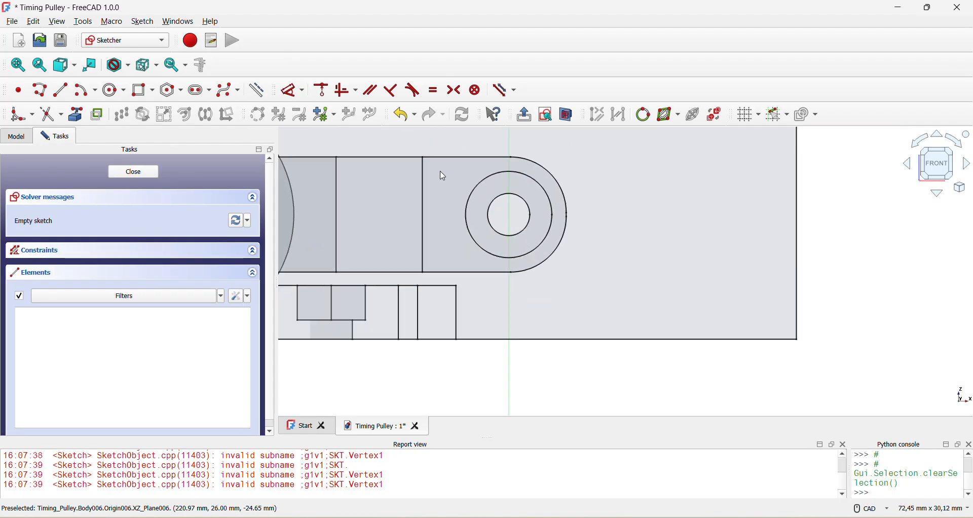
left_click(113, 93)
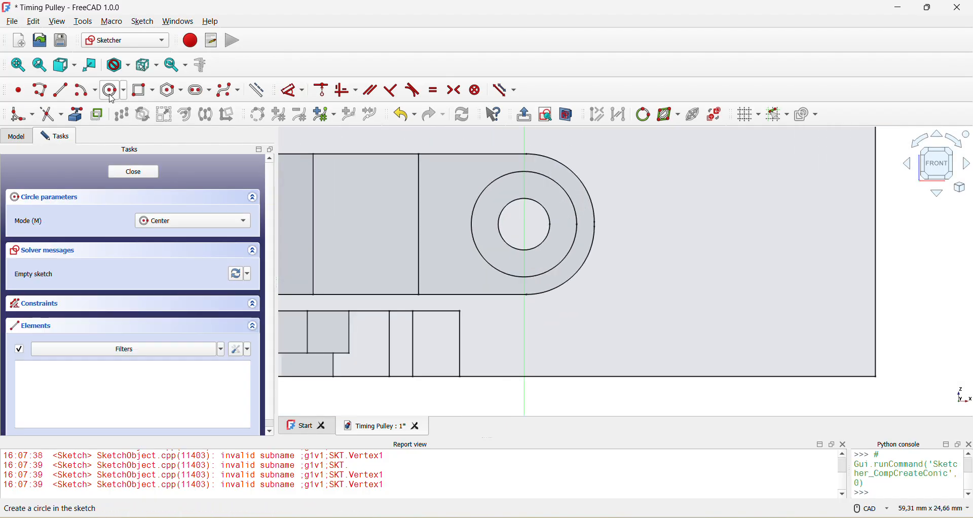
left_click(524, 224)
left_click(542, 205)
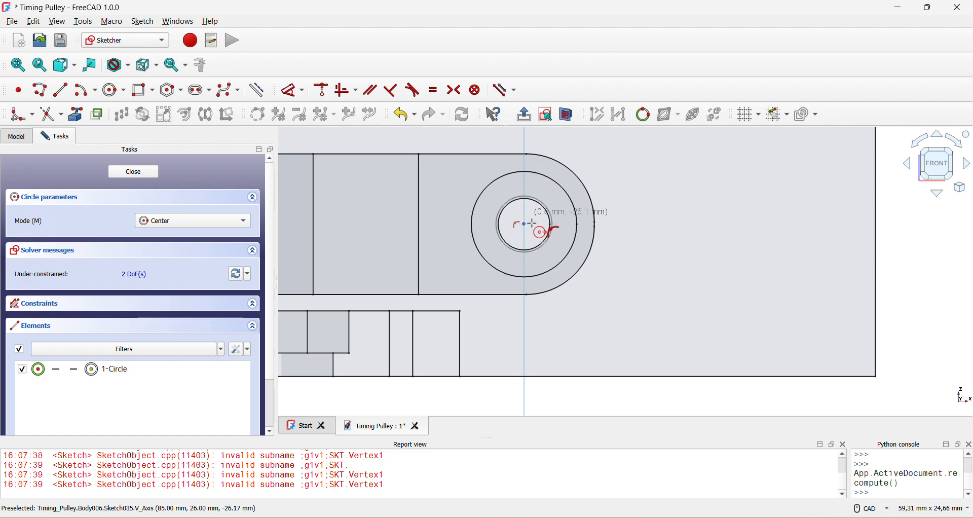
Constrain the circle to a 4.4 mm diameter and a 27 mm vertical distance from the origin, and close the sketch.
left_click(293, 91)
left_click(694, 243)
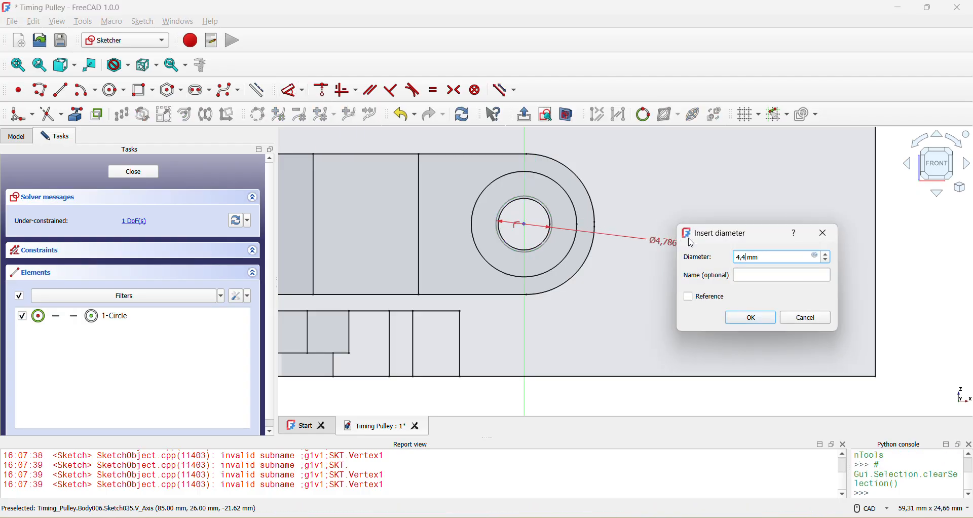
key("Return")
left_click(527, 221)
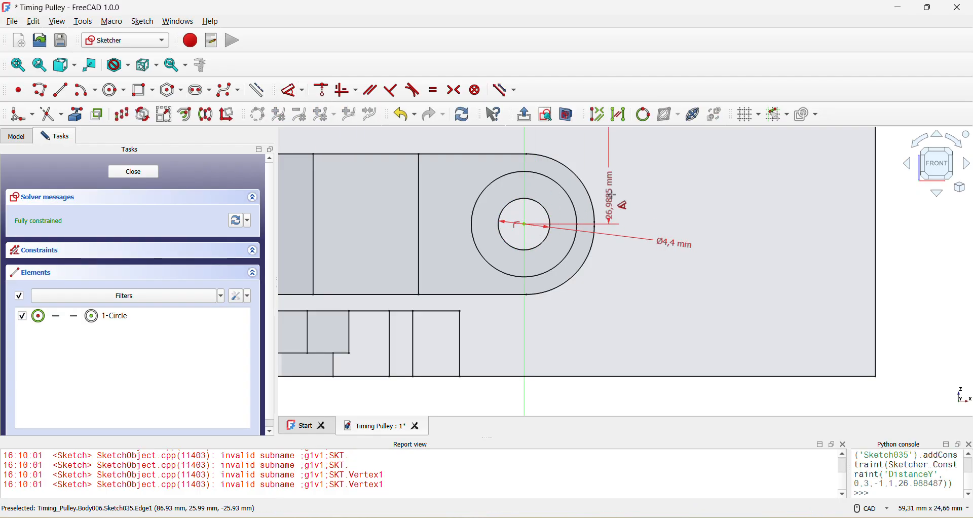
left_click(621, 203)
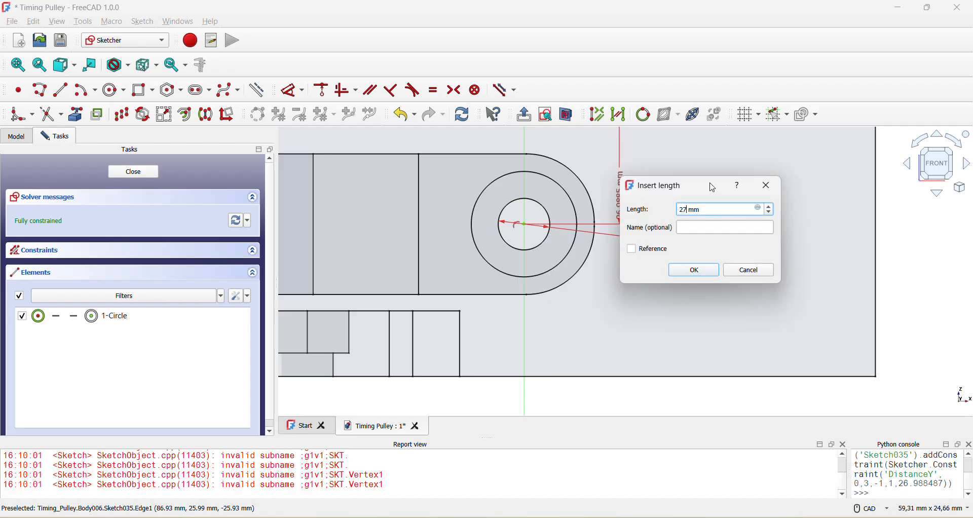
key("Return")
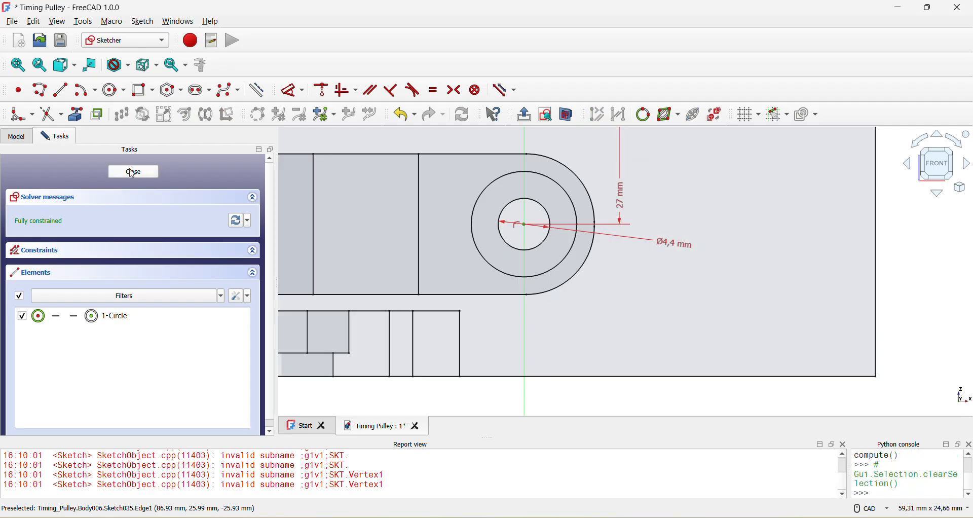
left_click(133, 172)
Start a new sketch on the holder plate's XZ plane and draw a hexagon about 8.6 mm across flats around the arm's pivot hole.
left_click(38, 92)
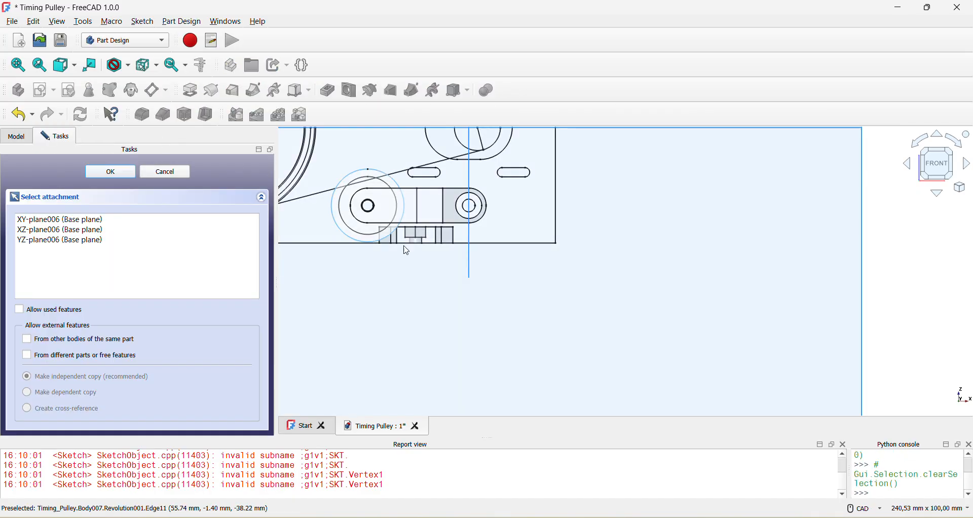
left_click(690, 279)
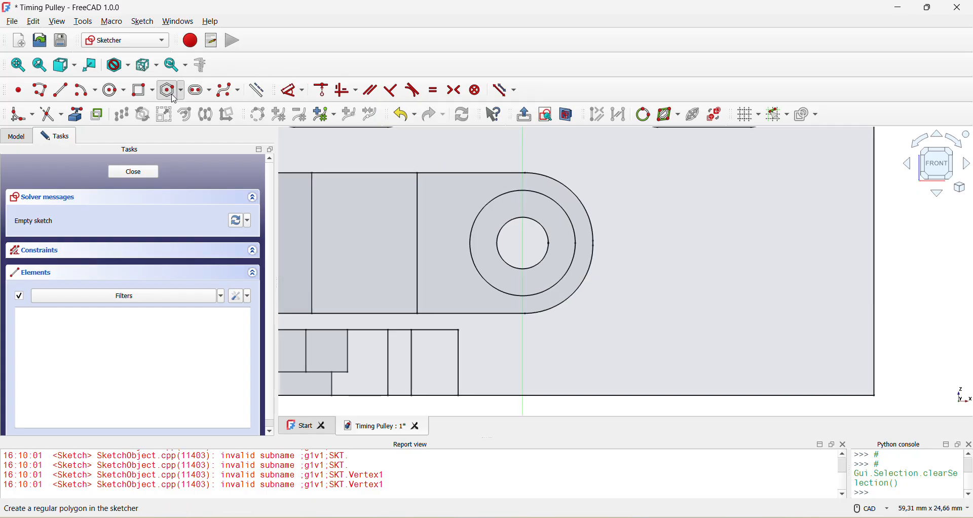
left_click(171, 90)
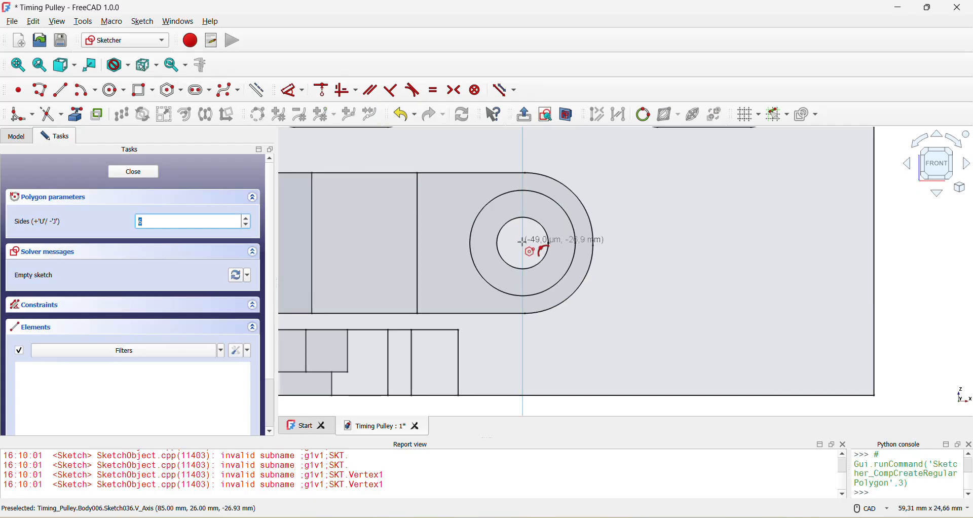
left_click(523, 243)
left_click(524, 185)
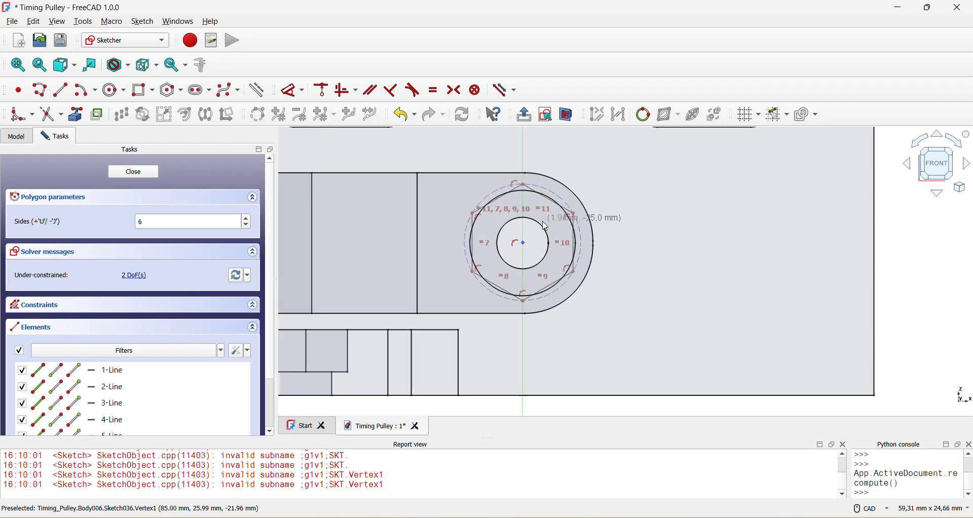
Constrain the hexagon's width across flats to 7.1 mm.
left_click(474, 214)
left_click(576, 218)
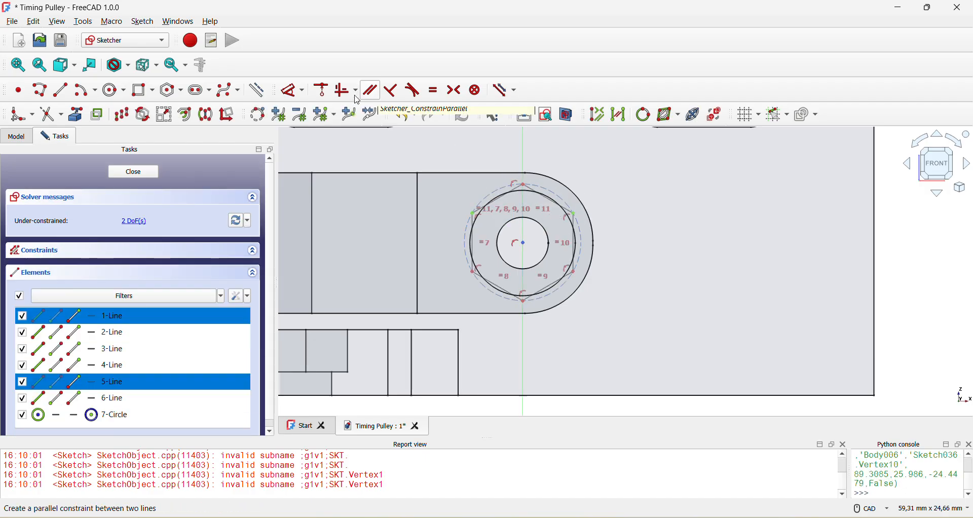
left_click(292, 90)
left_click(633, 173)
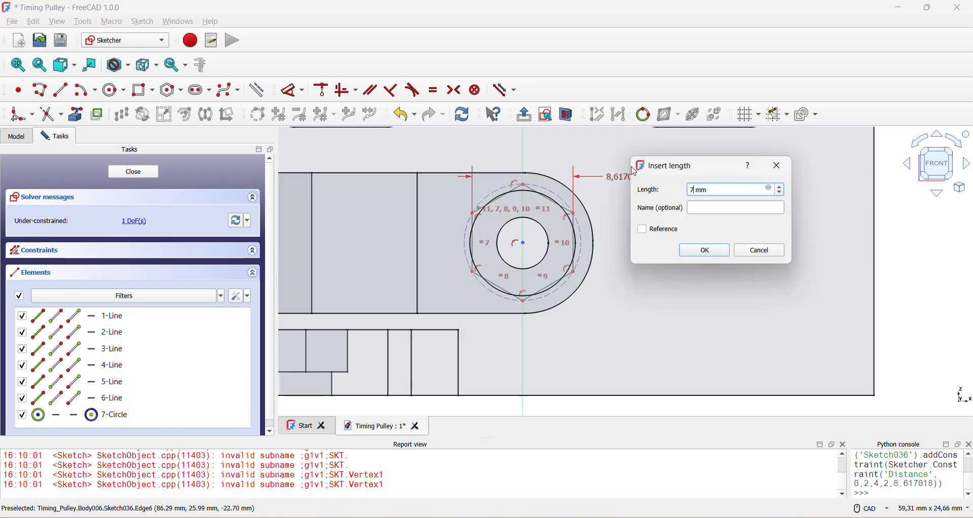
key("Return")
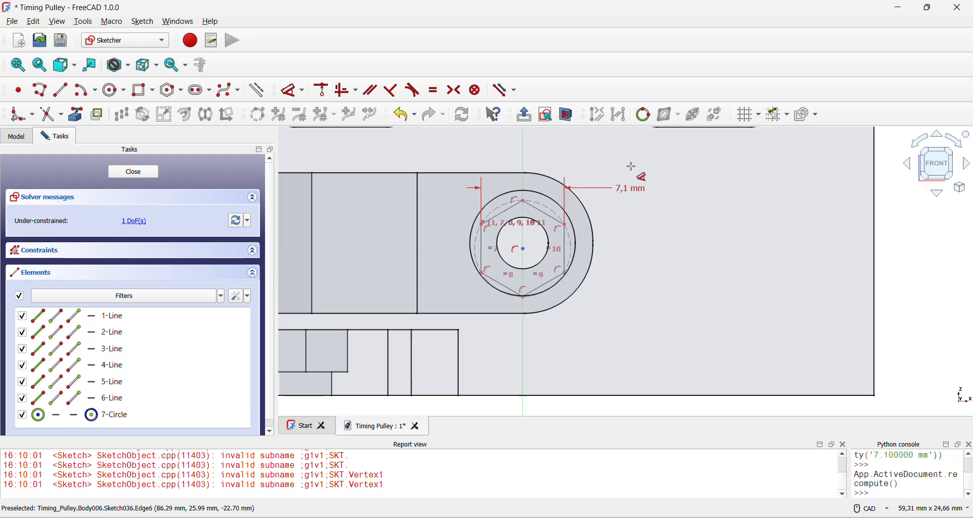
Constrain the hexagon's centre to a 27 mm vertical distance from the origin and close the sketch.
left_click(523, 250)
left_click(754, 237)
type("2")
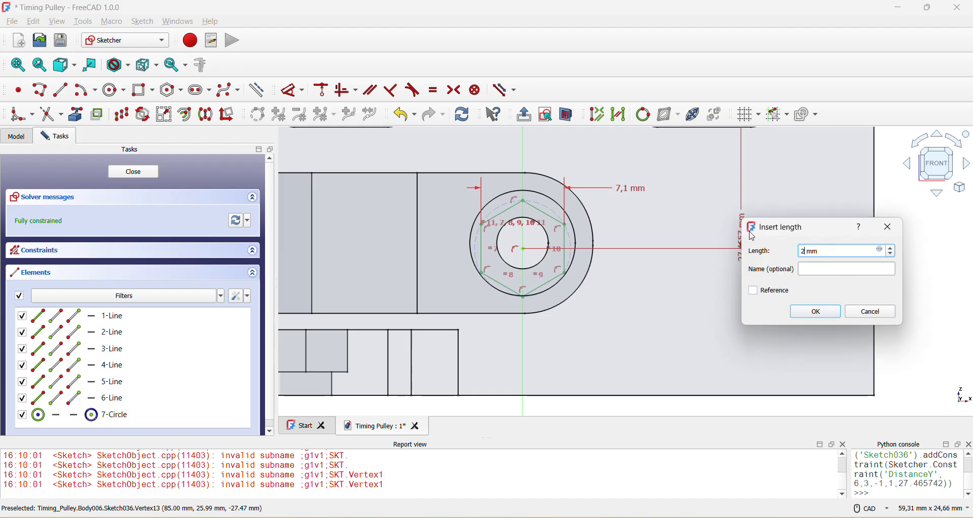
type("7")
key("Return")
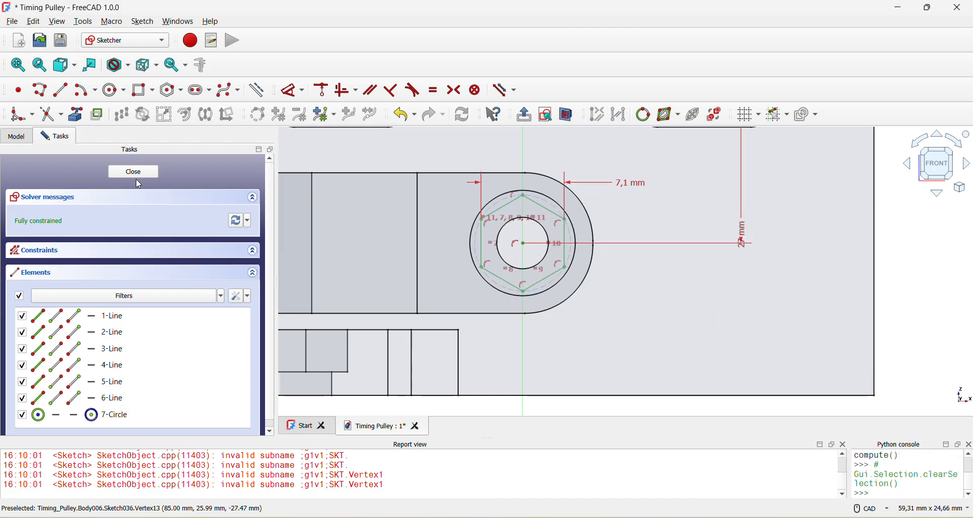
left_click(136, 174)
Pocket the hexagon sketch 3.6 mm deep into the holder plate in the reversed direction.
scroll(545, 288, "up", 4)
key("2")
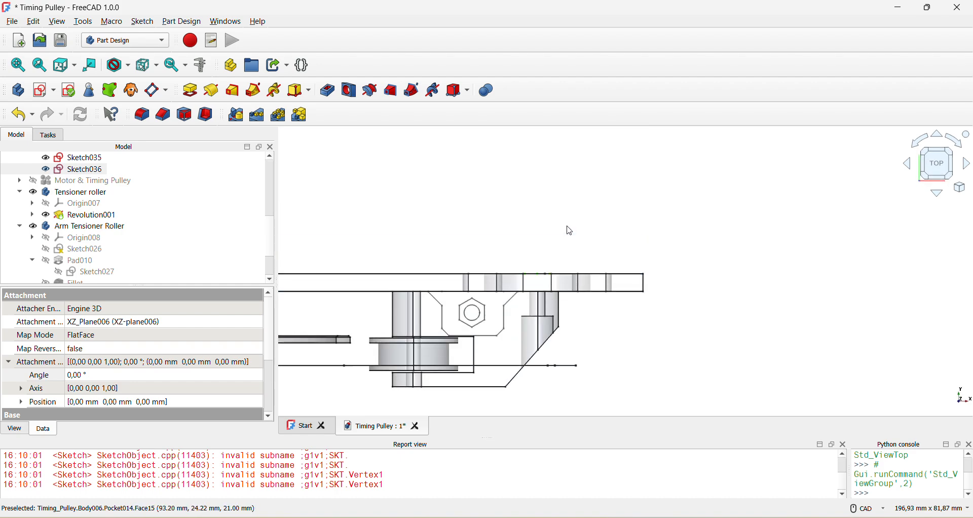
scroll(555, 280, "up", 4)
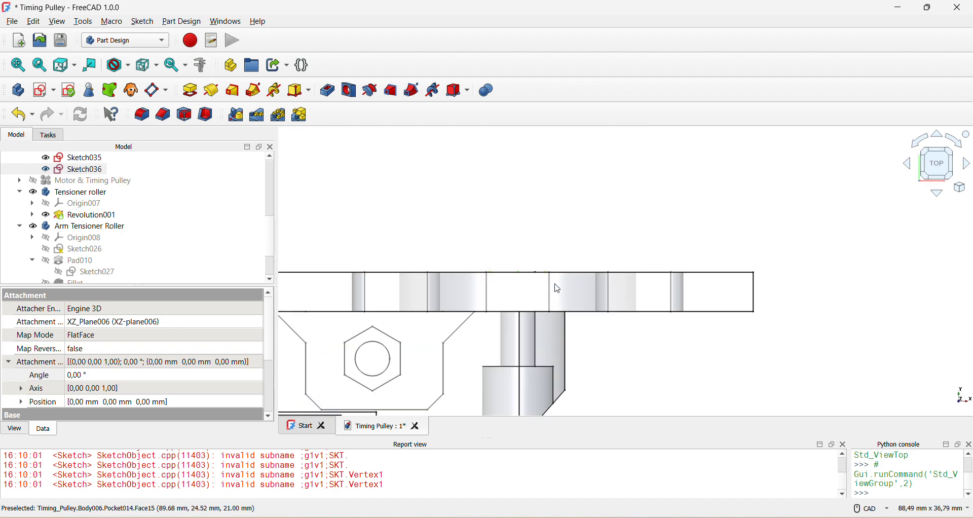
left_click(328, 92)
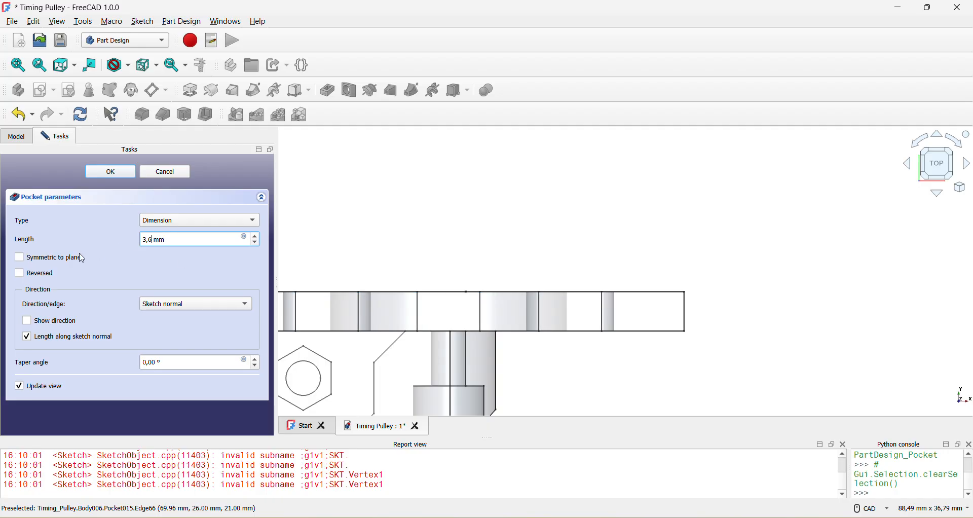
left_click(20, 275)
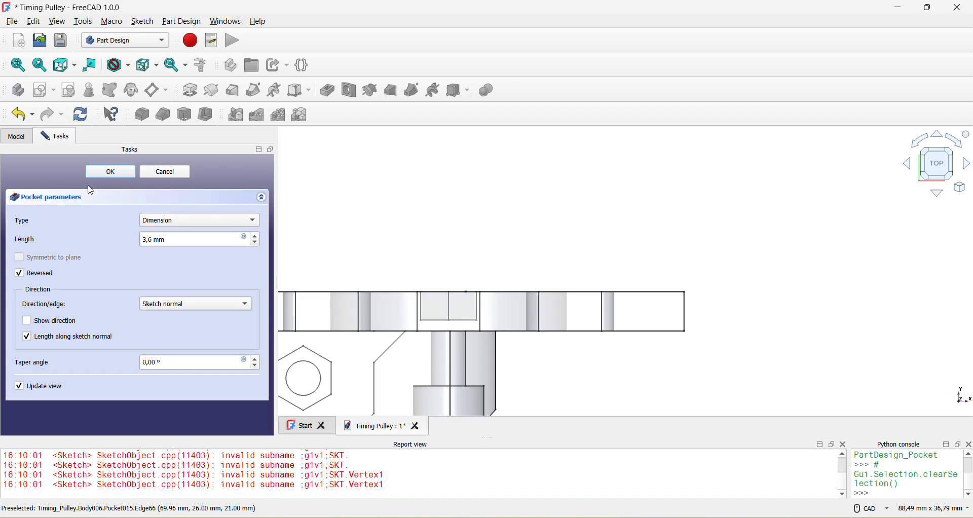
left_click(111, 173)
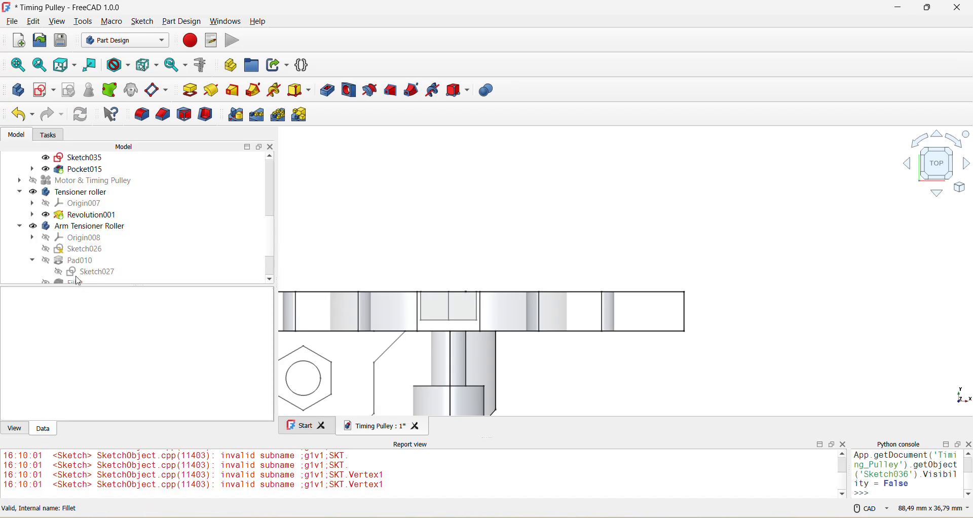
Find the pivot hole's circle sketch, Sketch035, and pocket it 5 mm in the reversed direction through the holder plate.
scroll(79, 282, "down", 3)
left_click(76, 226)
left_click(84, 272)
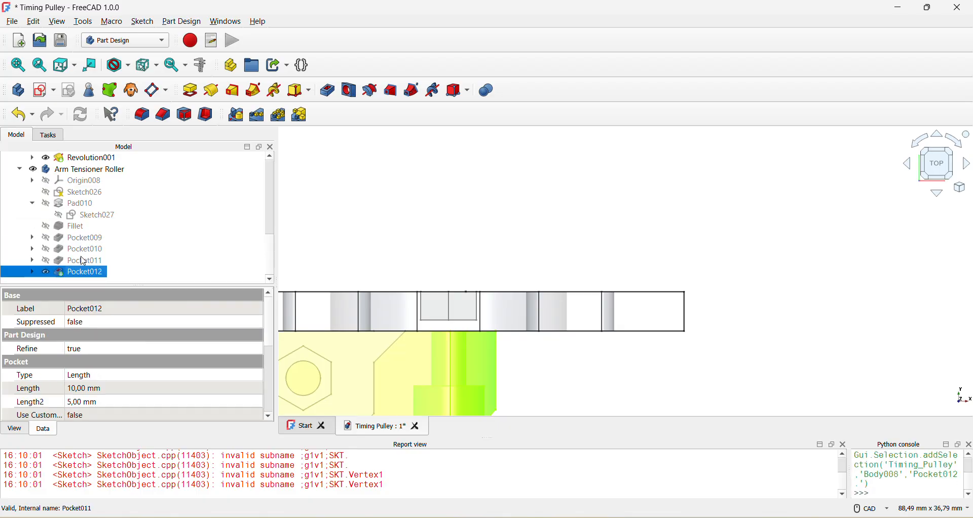
left_click(84, 262)
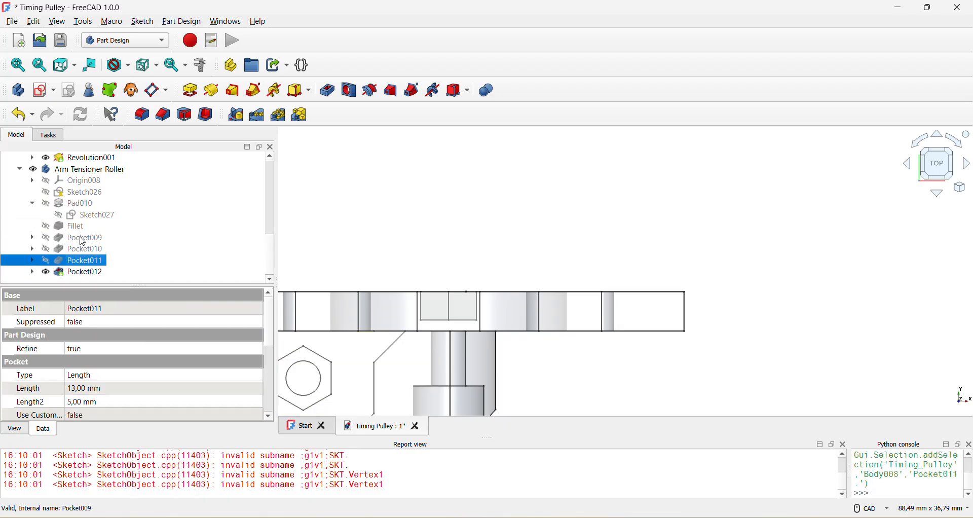
scroll(82, 214, "up", 2)
left_click(91, 173)
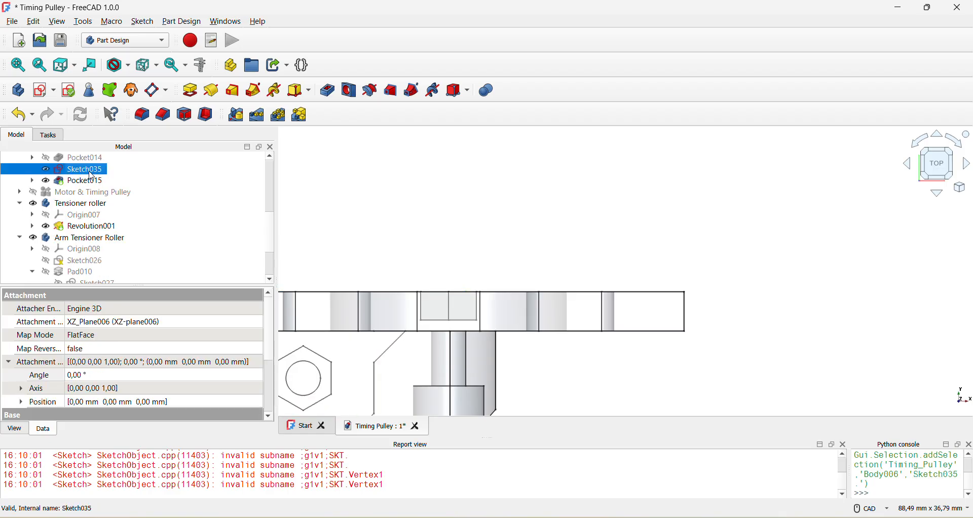
left_click(329, 92)
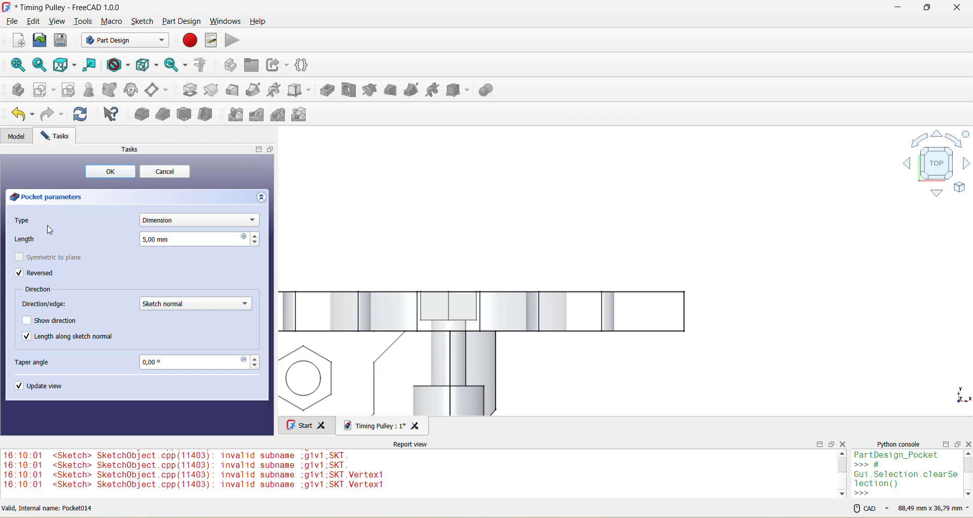
key("Return")
Show the Motor & Timing Pulley group and check the pivot's nut pocket against the motor body.
middle_click_drag(441, 295, 395, 274)
left_click(86, 227)
key("space")
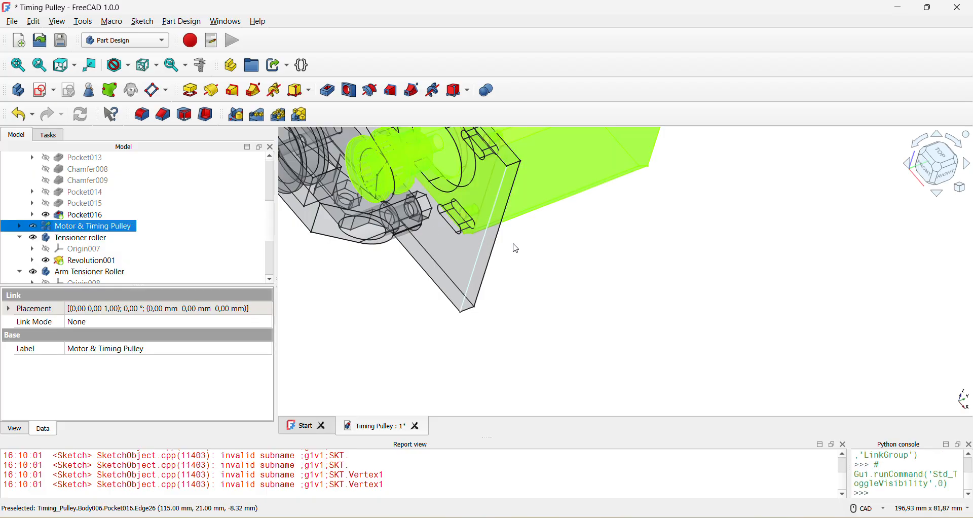
middle_click_drag(515, 248, 385, 208)
scroll(76, 234, "down", 3)
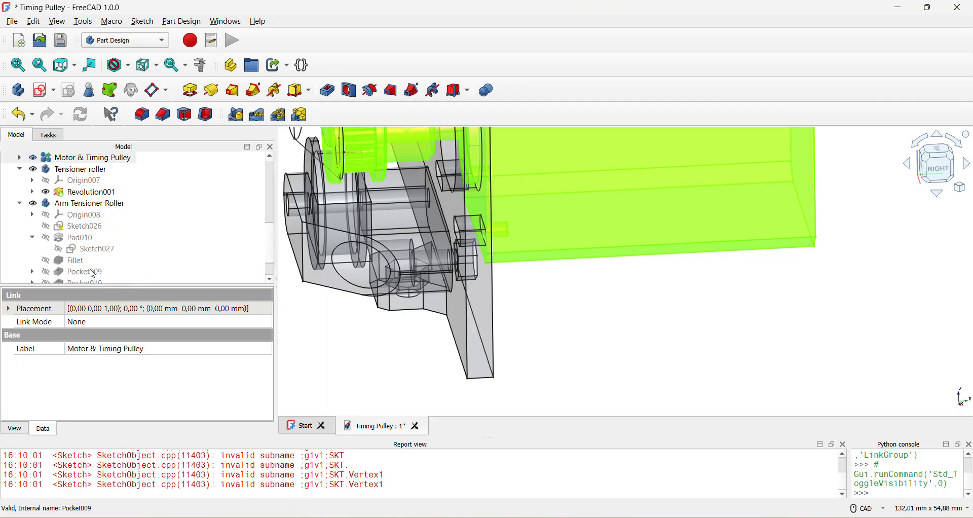
Set the depth of the hexagonal nut pocket, Pocket015, to 3 mm.
scroll(80, 274, "up", 3)
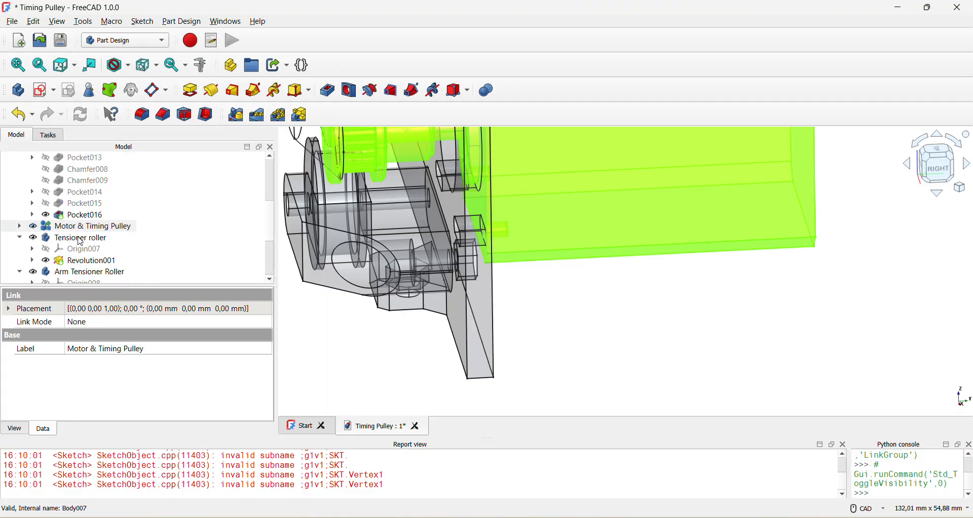
scroll(89, 261, "up", 1)
double_click(83, 241)
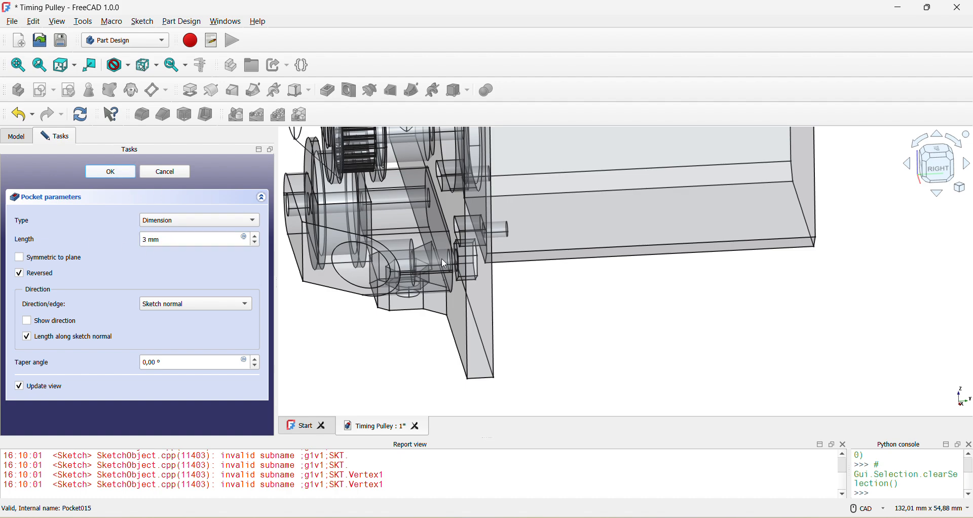
key("Return")
Examine the pivot screw hole and hexagonal nut pocket up close, from above and in the front view.
middle_click_drag(444, 264, 435, 220)
scroll(497, 292, "up", 2)
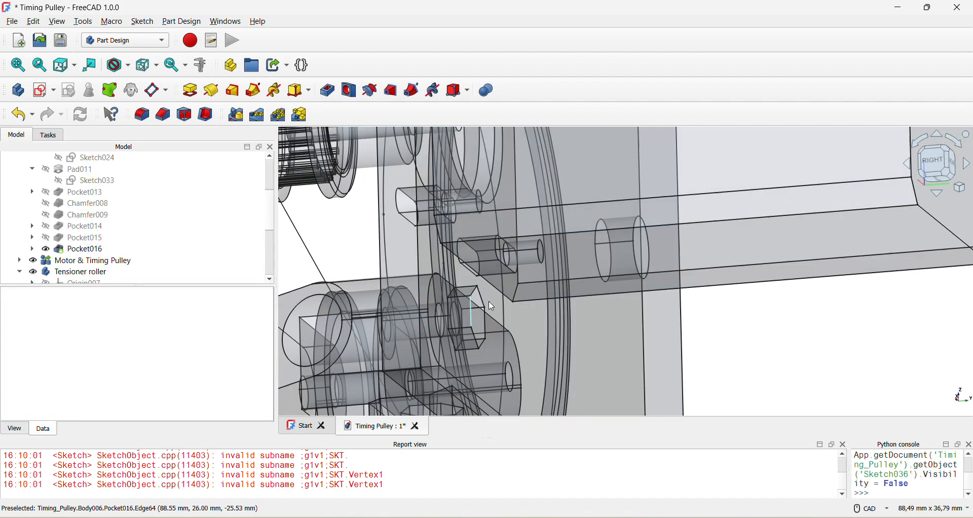
scroll(473, 255, "down", 2)
middle_click_drag(480, 281, 583, 306)
key("2")
key("1")
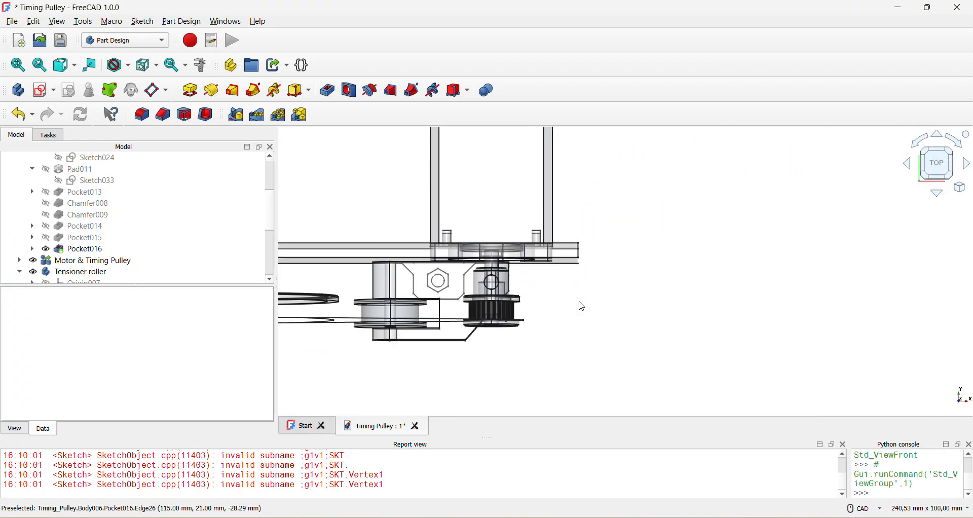
scroll(528, 312, "up", 5)
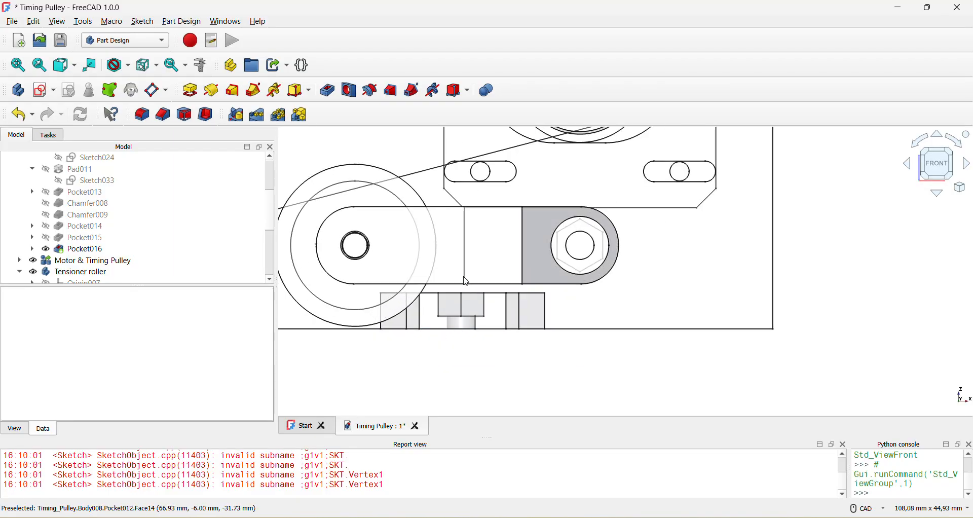
scroll(476, 291, "down", 2)
Examine the nut block's position under the tensioner arm from several angles, ending with the whole assembly in front view.
middle_click_drag(475, 290, 475, 269)
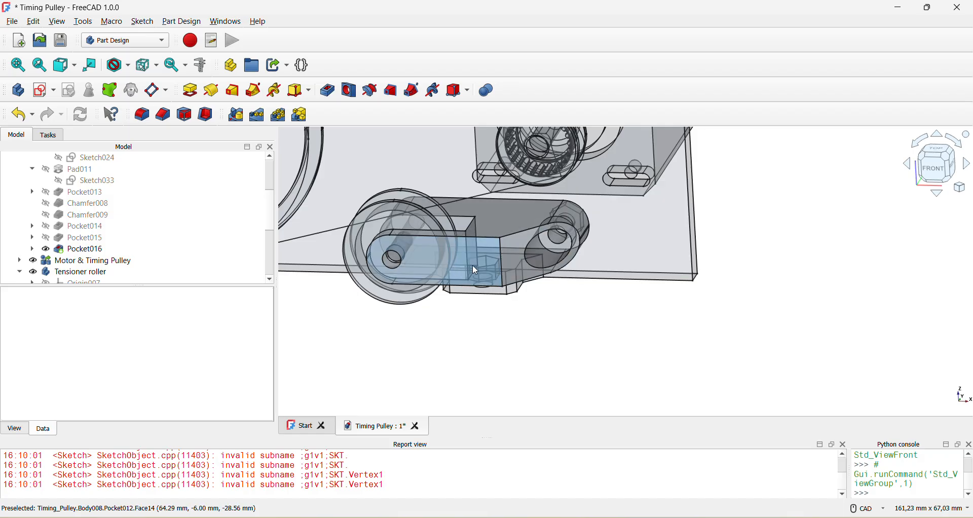
key("2")
key("1")
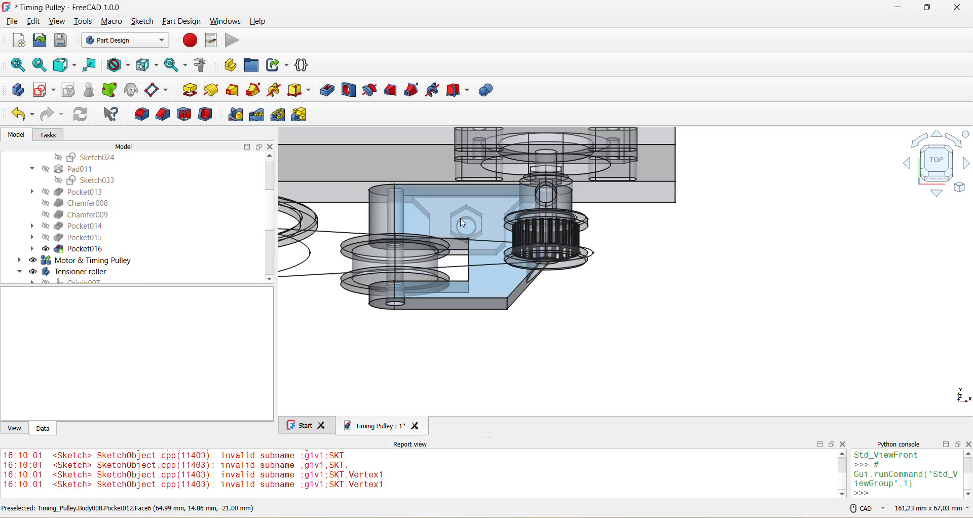
middle_click_drag(475, 273, 502, 279)
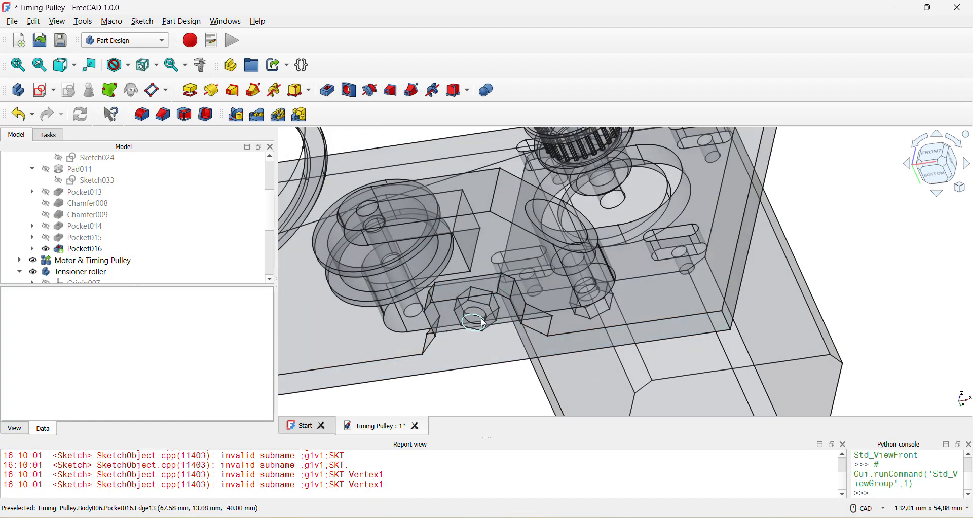
middle_click_drag(476, 314, 471, 322)
scroll(470, 317, "up", 3)
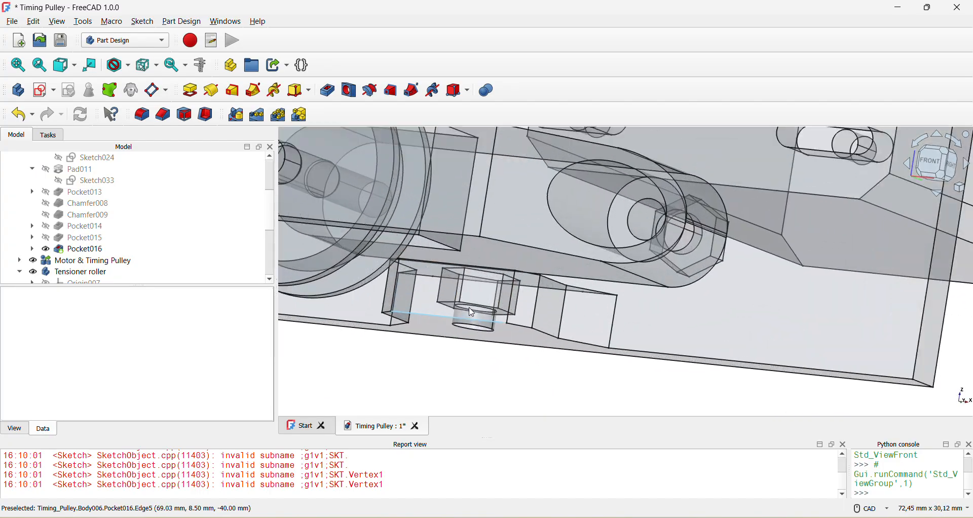
scroll(474, 235, "down", 2)
key("2")
key("1")
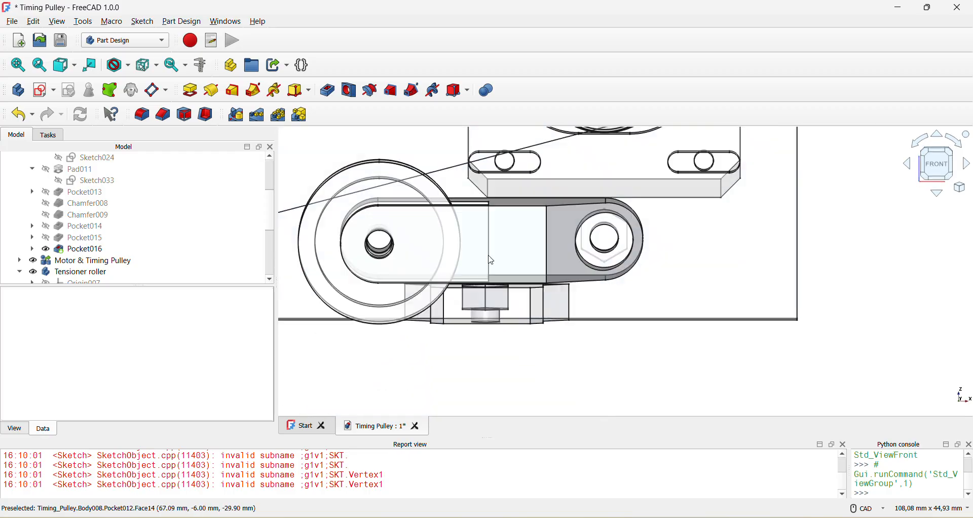
scroll(490, 250, "down", 3)
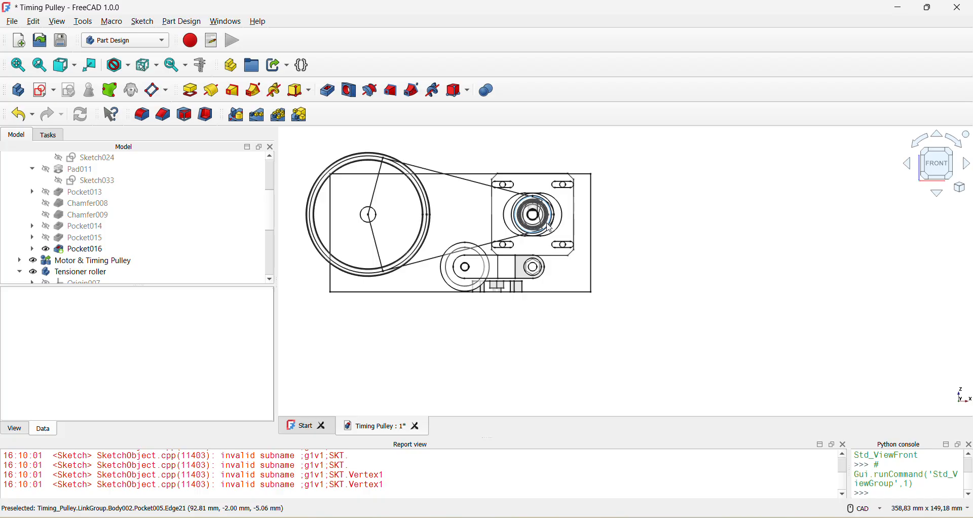
In Sketch023 of the Motor Holder Plate, set the horizontal distance from the motor axis to the plate's nearest side edge to 25 mm.
left_click(93, 262)
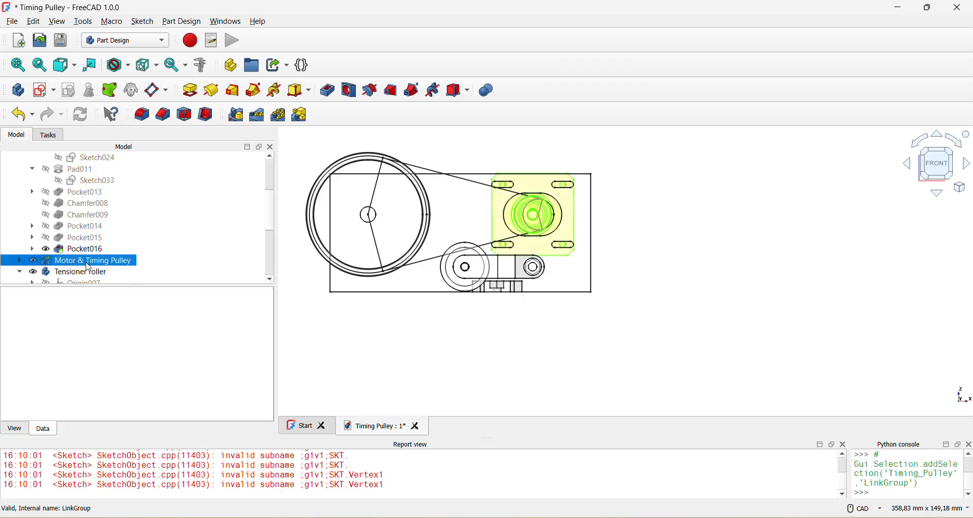
scroll(78, 276, "down", 2)
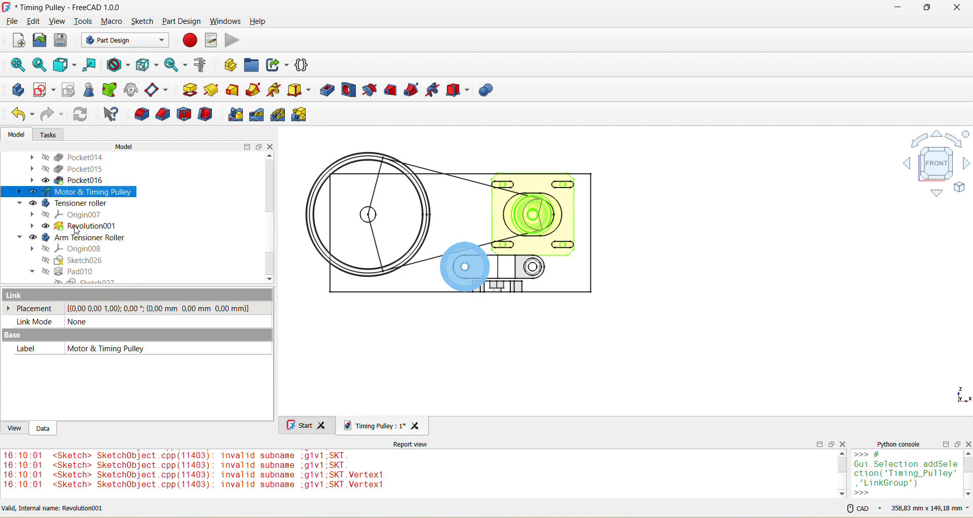
scroll(81, 205, "up", 3)
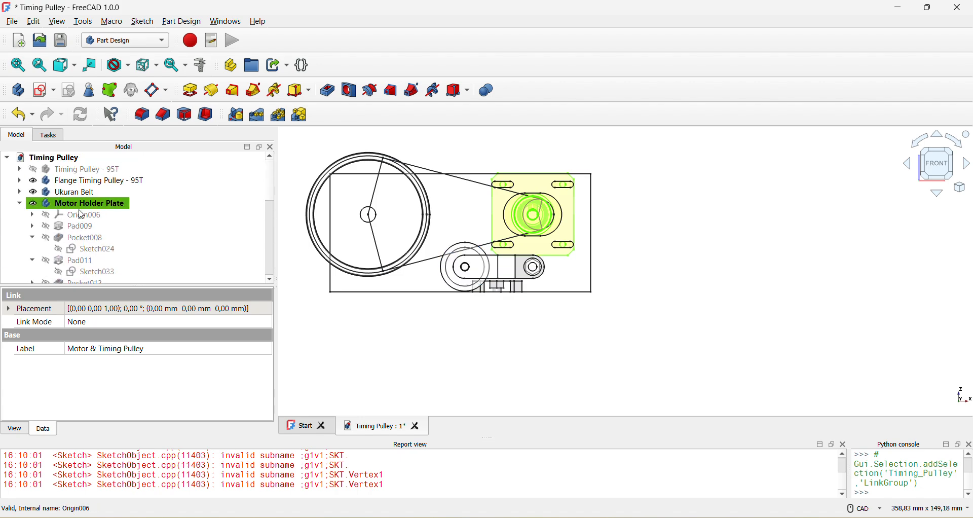
left_click(81, 203)
left_click(33, 226)
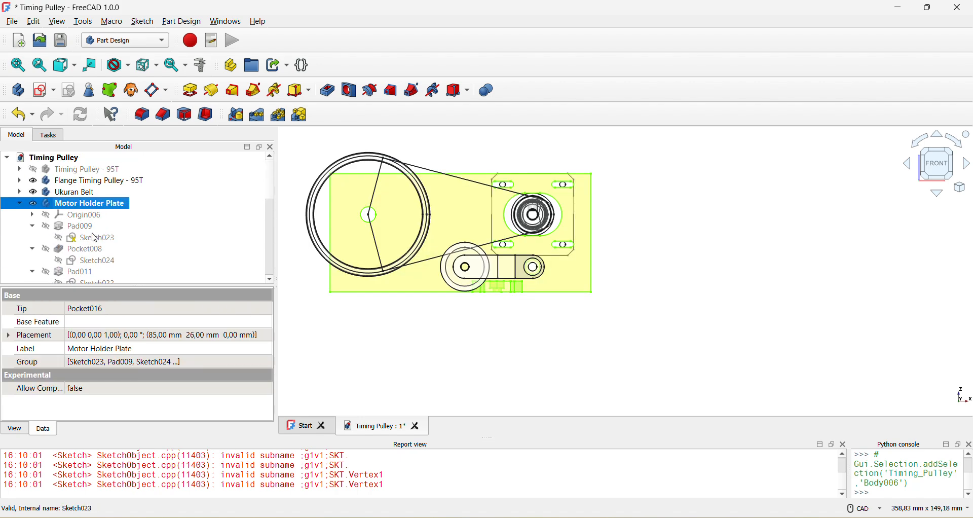
double_click(93, 238)
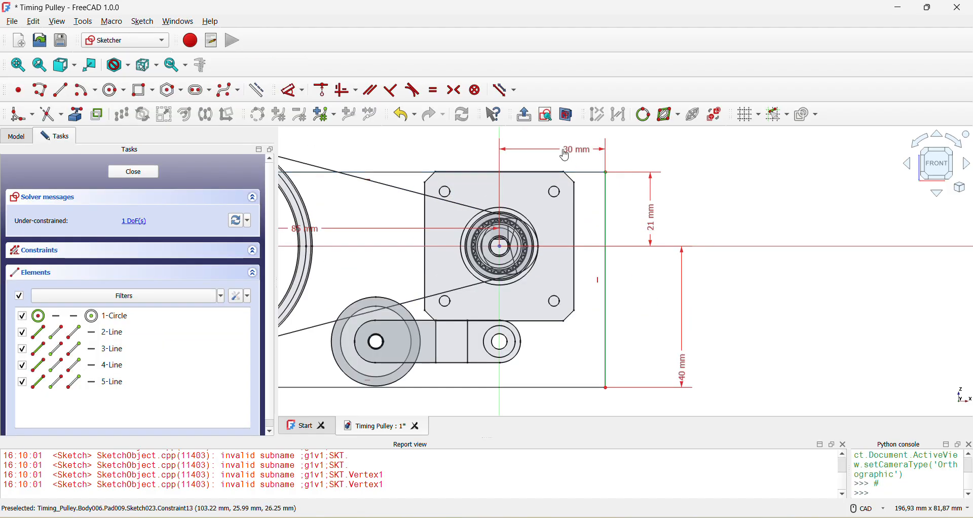
double_click(564, 145)
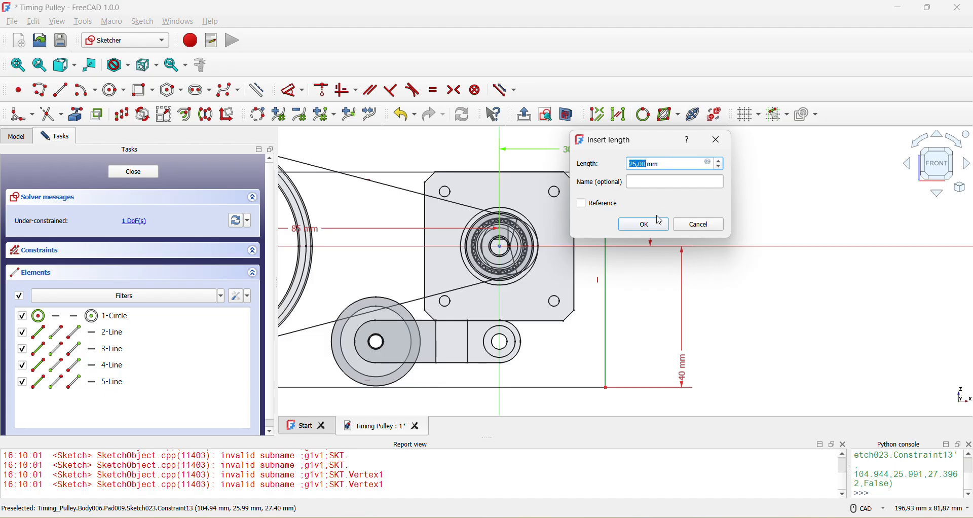
left_click(644, 225)
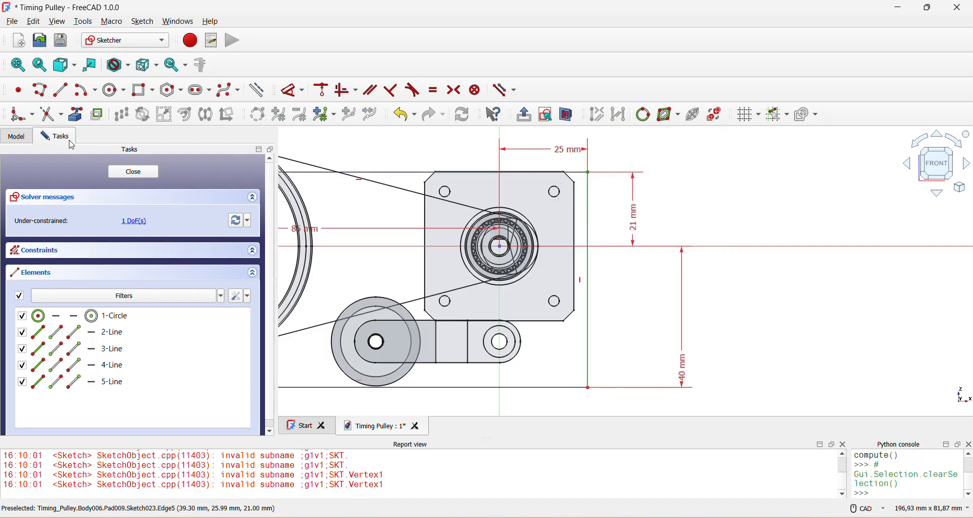
left_click(127, 174)
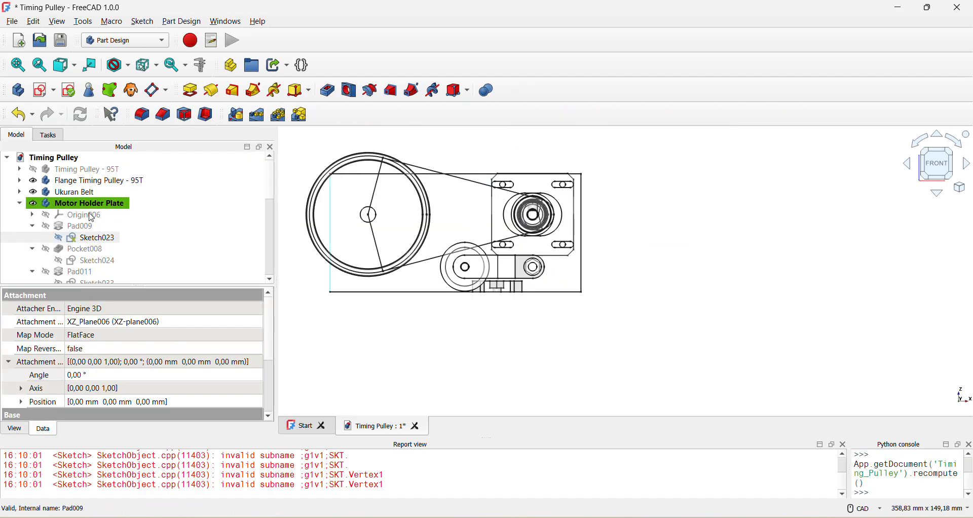
Collapse the Motor Holder Plate's feature tree and show the hidden Timing Pulley - 95T body in the assembly.
scroll(52, 236, "down", 4)
scroll(517, 240, "down", 3)
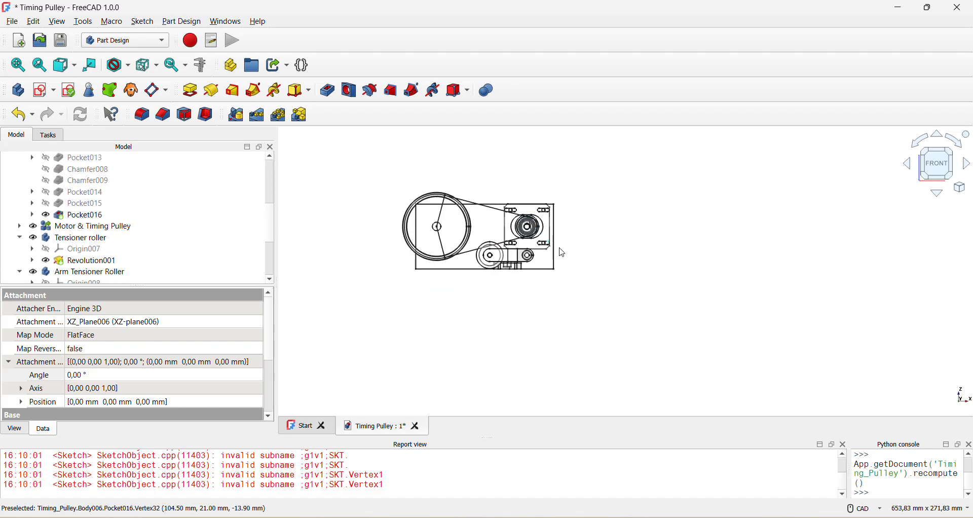
scroll(561, 247, "up", 5)
middle_click_drag(525, 239, 474, 269)
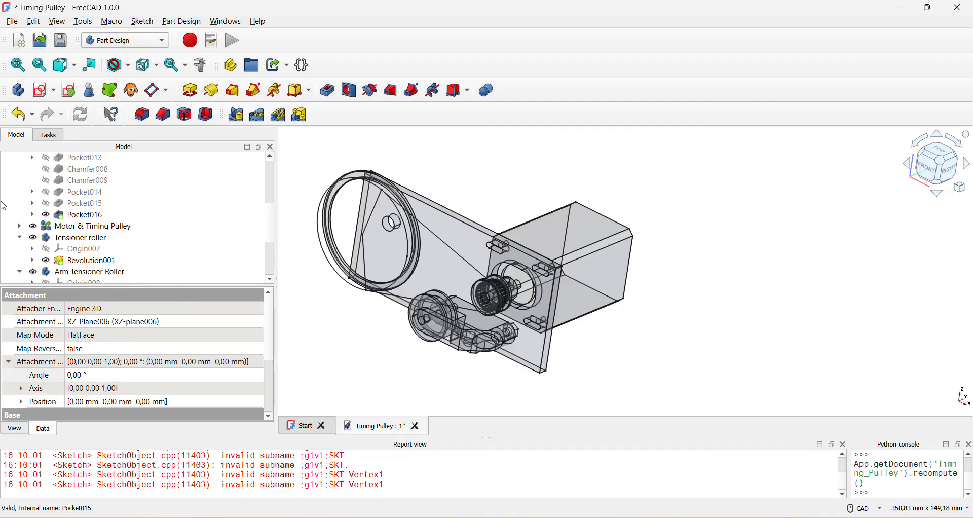
scroll(71, 237, "up", 3)
scroll(71, 237, "up", 1)
left_click(20, 203)
left_click(77, 169)
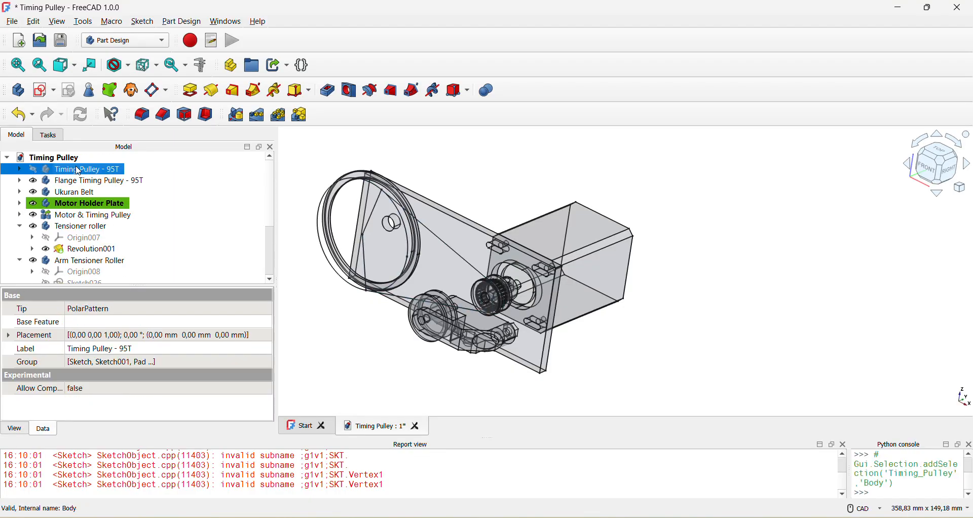
key("space")
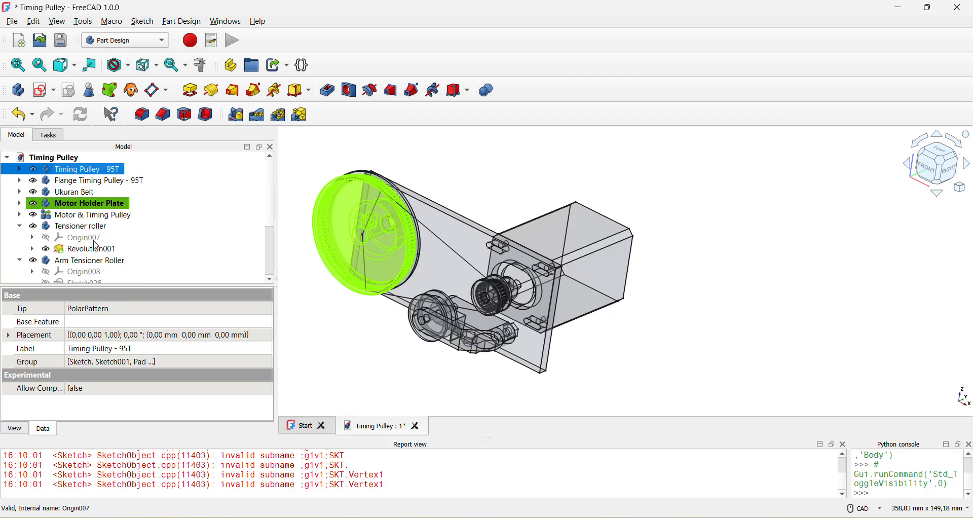
Inspect the motor pulley up close, and collapse the Tensioner roller and Arm Tensioner Roller branches in the model tree.
scroll(523, 310, "up", 5)
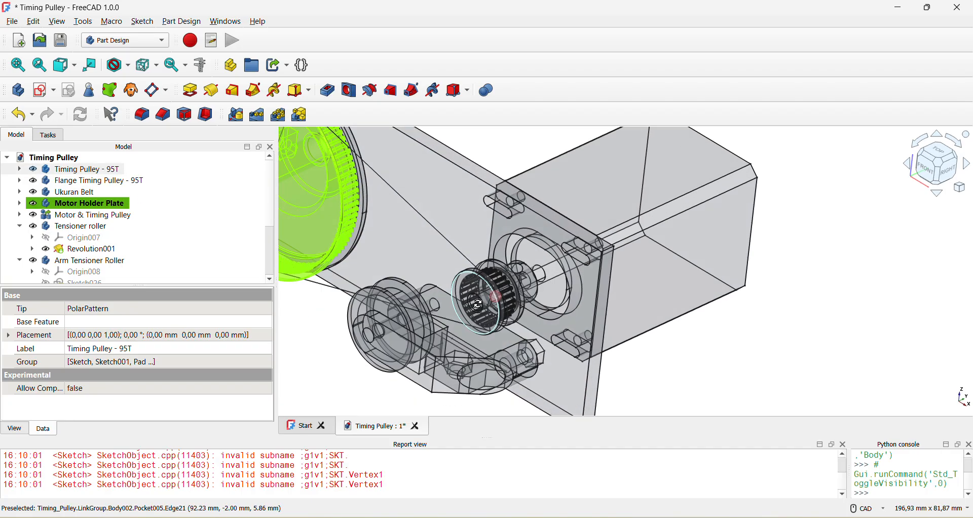
scroll(524, 307, "up", 3)
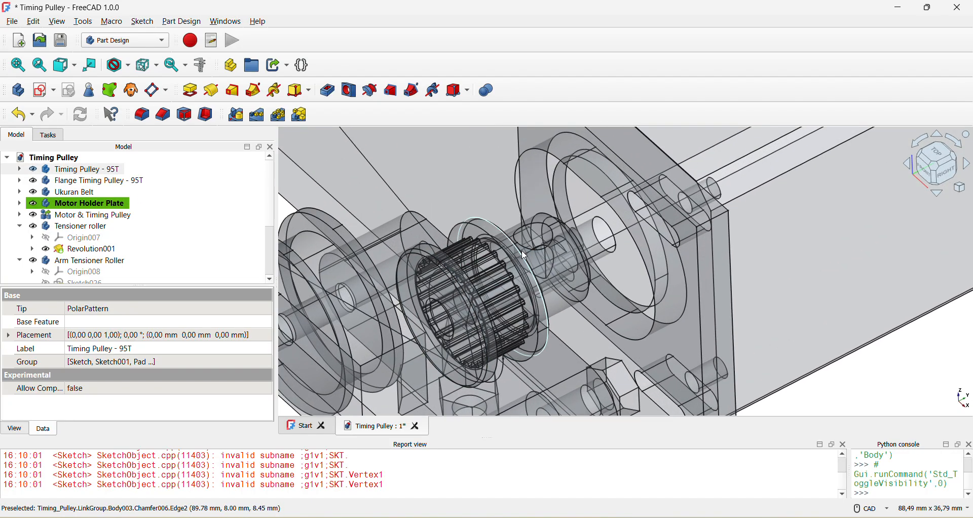
scroll(528, 287, "down", 3)
scroll(528, 288, "down", 5)
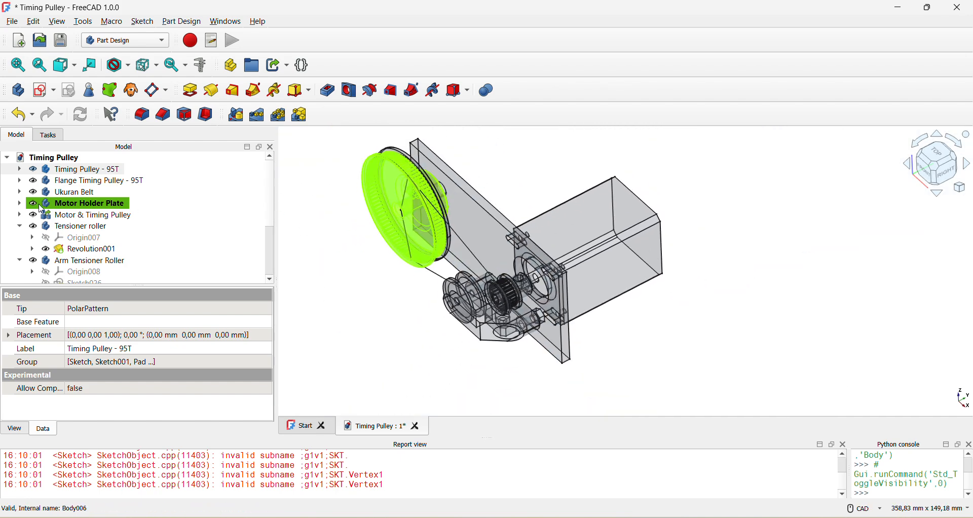
middle_click_drag(399, 242, 455, 213)
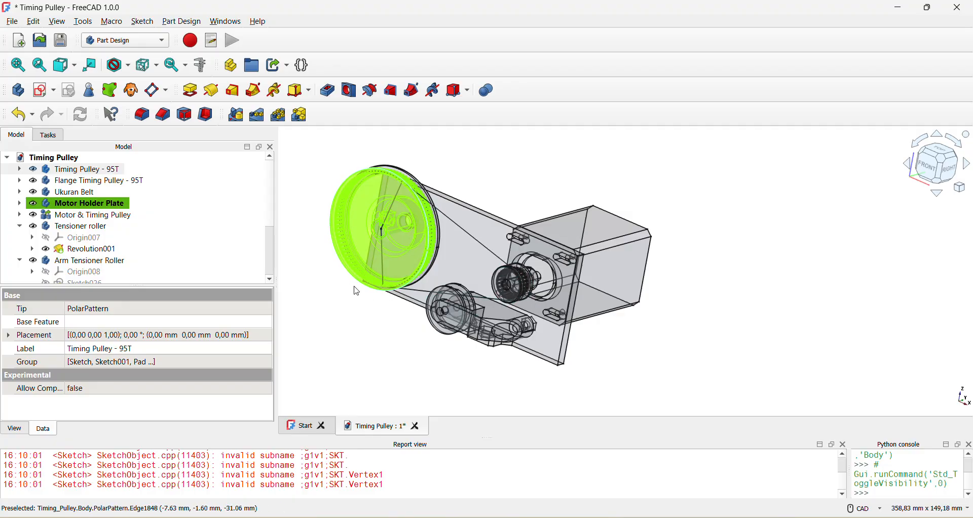
scroll(355, 282, "down", 2)
left_click(19, 226)
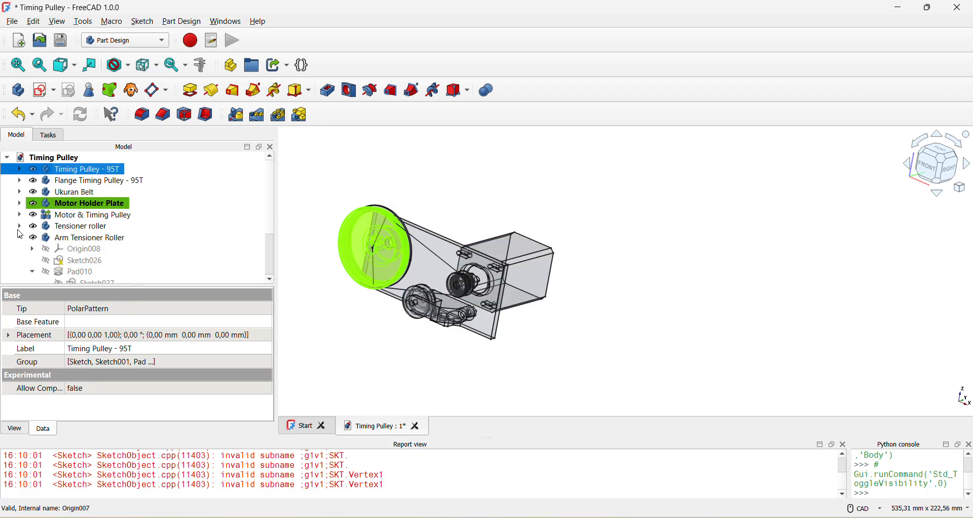
left_click(21, 238)
Examine the plate's shortened edge, the motor slots and the tensioner arm from several angles, ending with the assembly in front view.
scroll(463, 287, "up", 3)
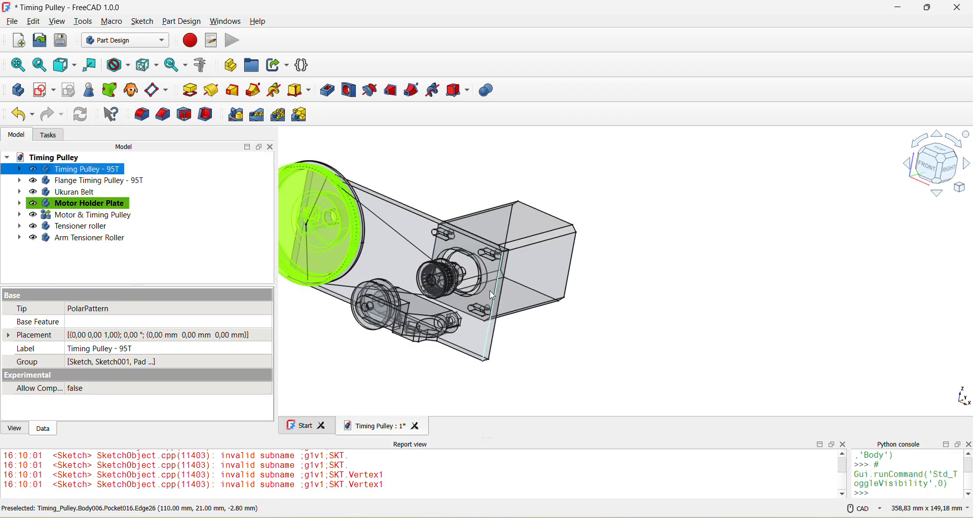
scroll(463, 286, "up", 4)
middle_click_drag(460, 260, 454, 232)
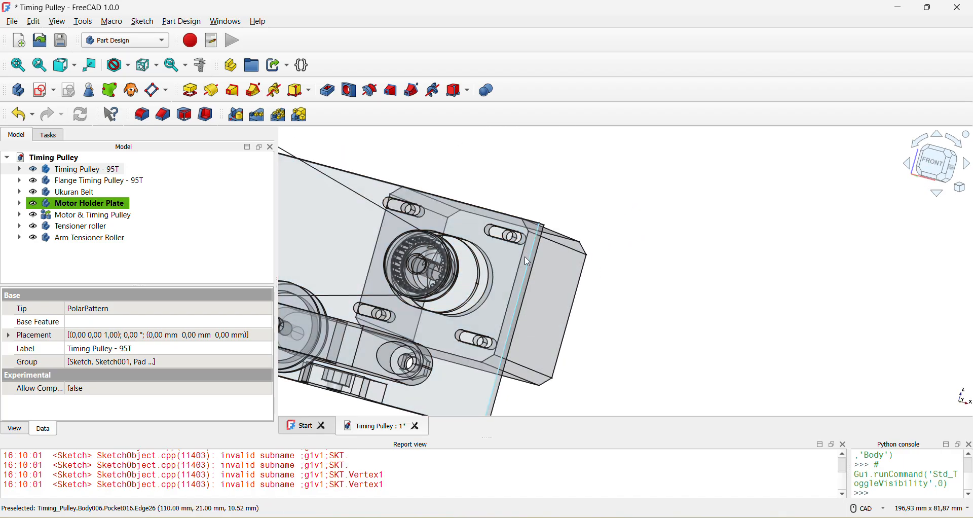
scroll(722, 258, "down", 3)
scroll(606, 261, "up", 3)
middle_click_drag(578, 272, 435, 310)
key("2")
key("1")
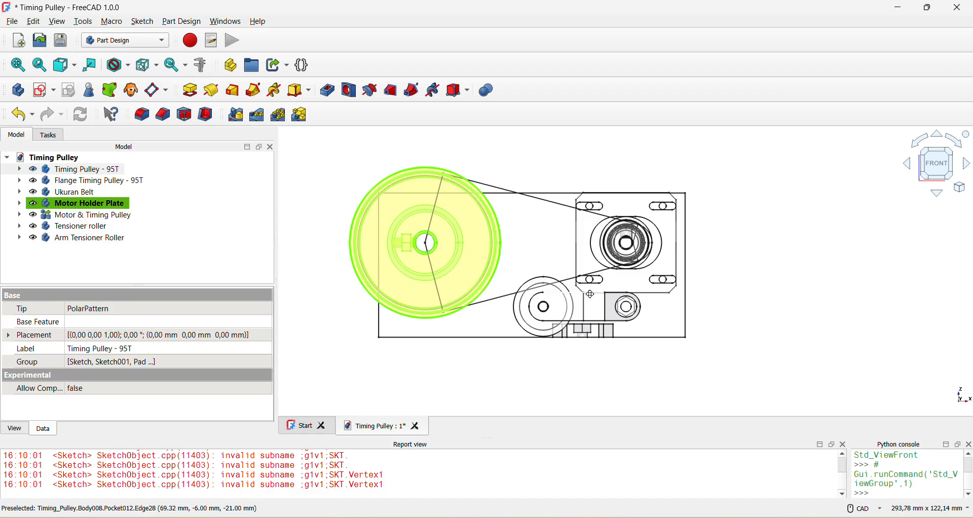
scroll(566, 275, "up", 1)
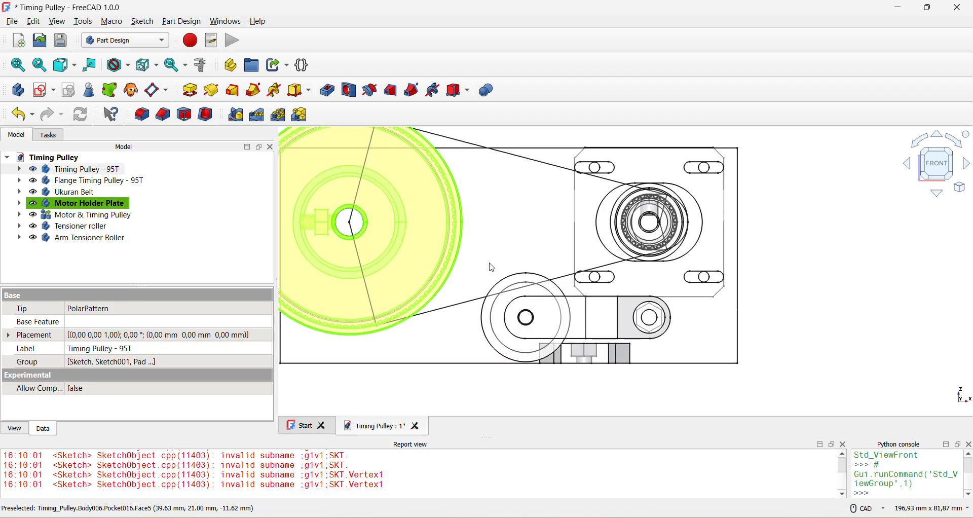